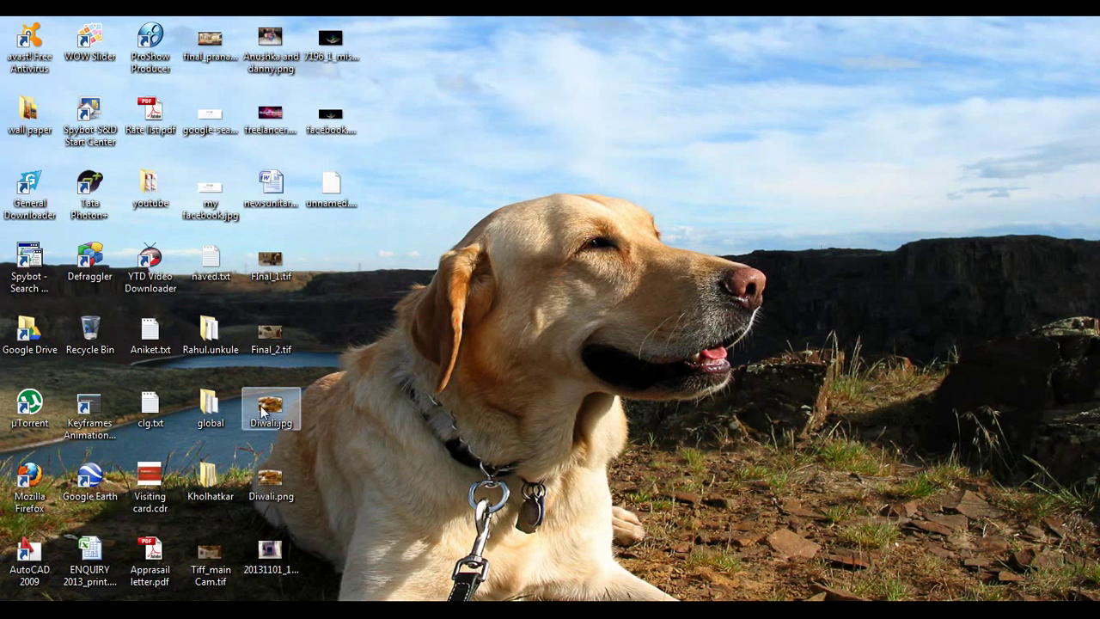
Preview Diwali.jpg from the desktop in Windows Photo Viewer
right_click(277, 479)
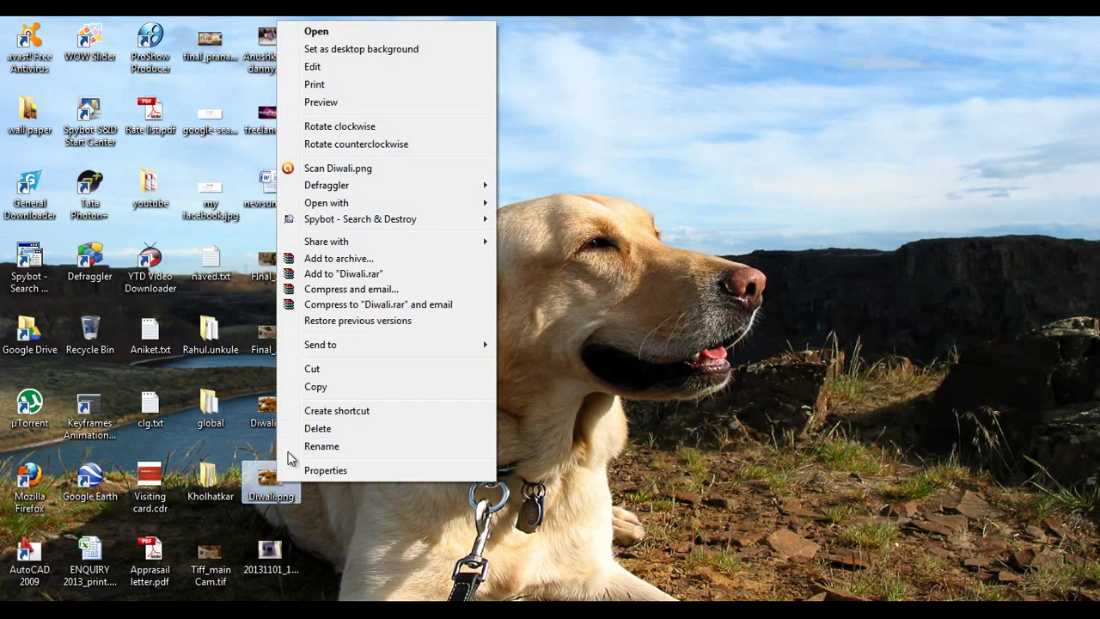
left_click(266, 409)
right_click(266, 411)
left_click(309, 152)
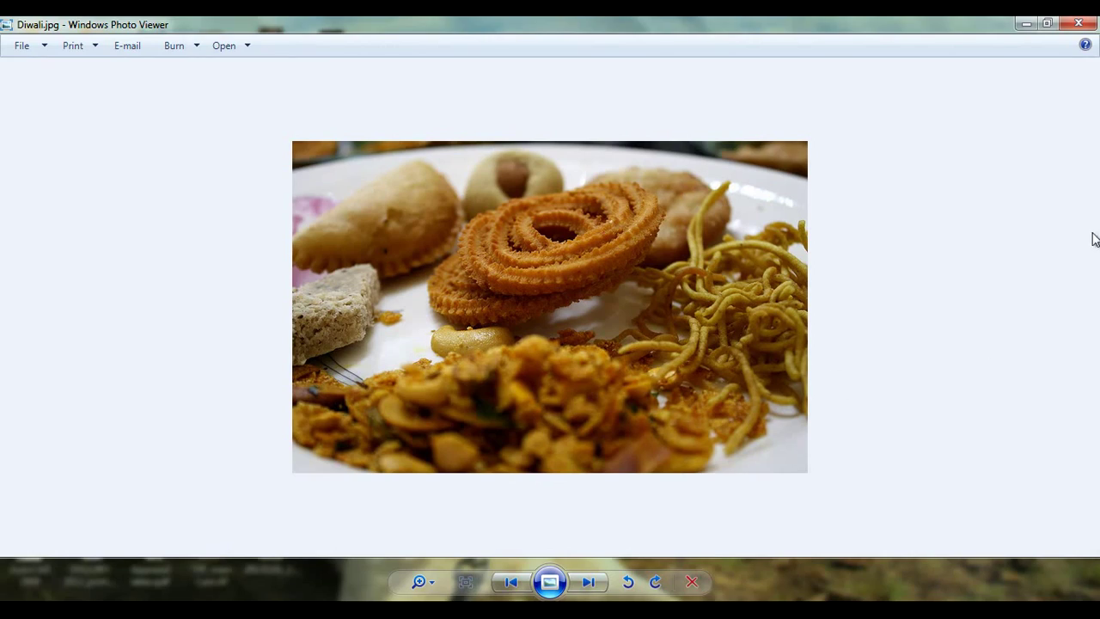
Close the Windows Photo Viewer window showing Diwali.jpg
left_click(1079, 24)
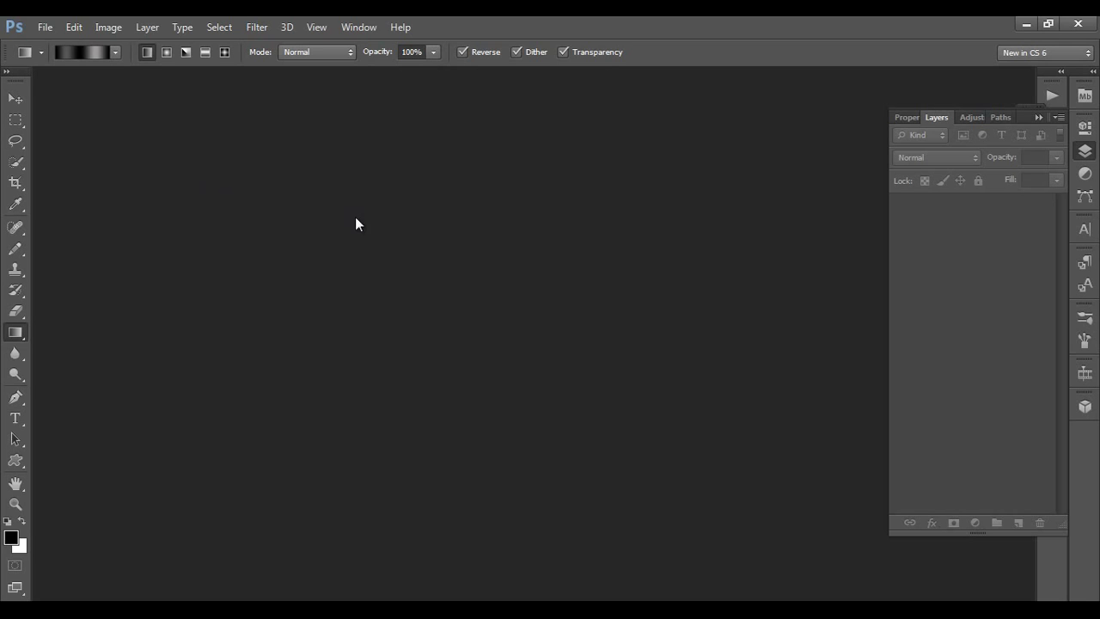
Start a new document from the Web preset
left_click(46, 27)
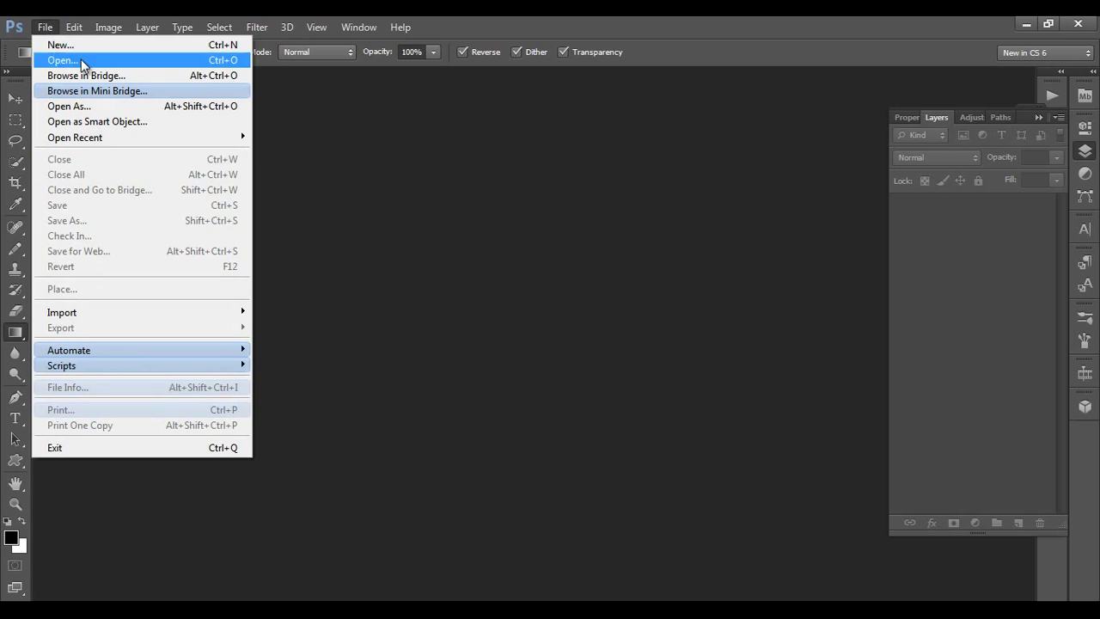
left_click(79, 53)
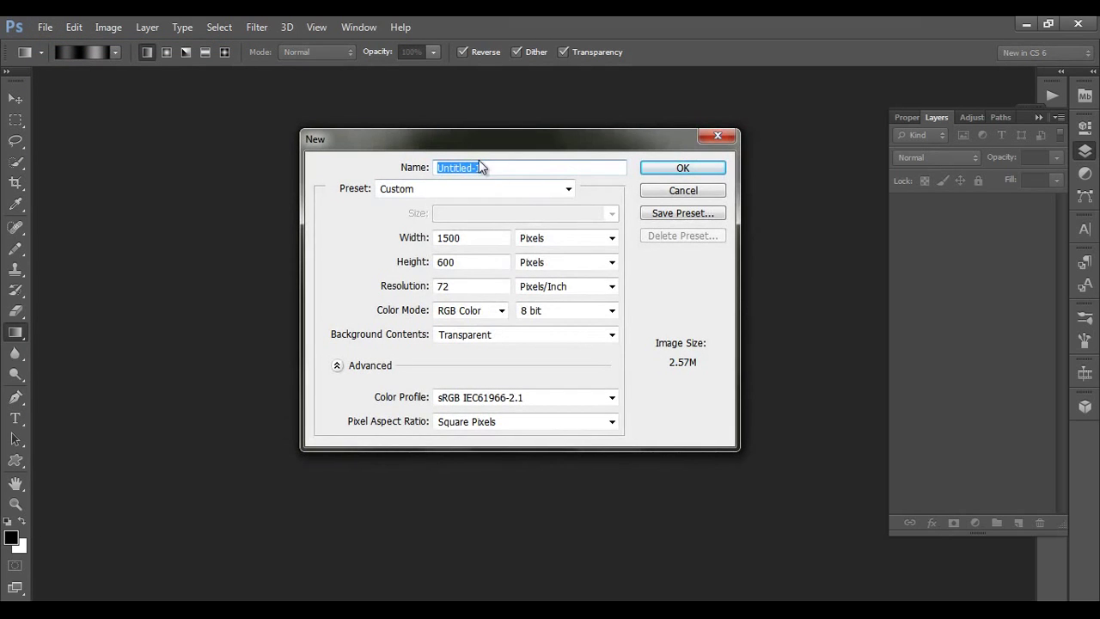
left_click_drag(477, 146, 523, 142)
left_click(528, 232)
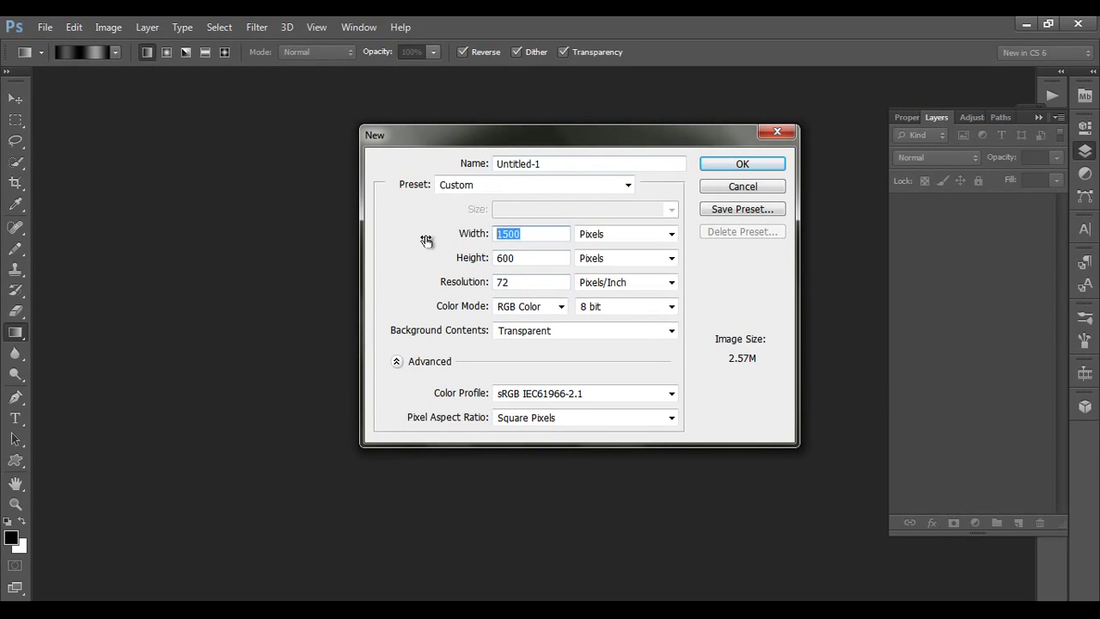
left_click(530, 193)
left_click(468, 290)
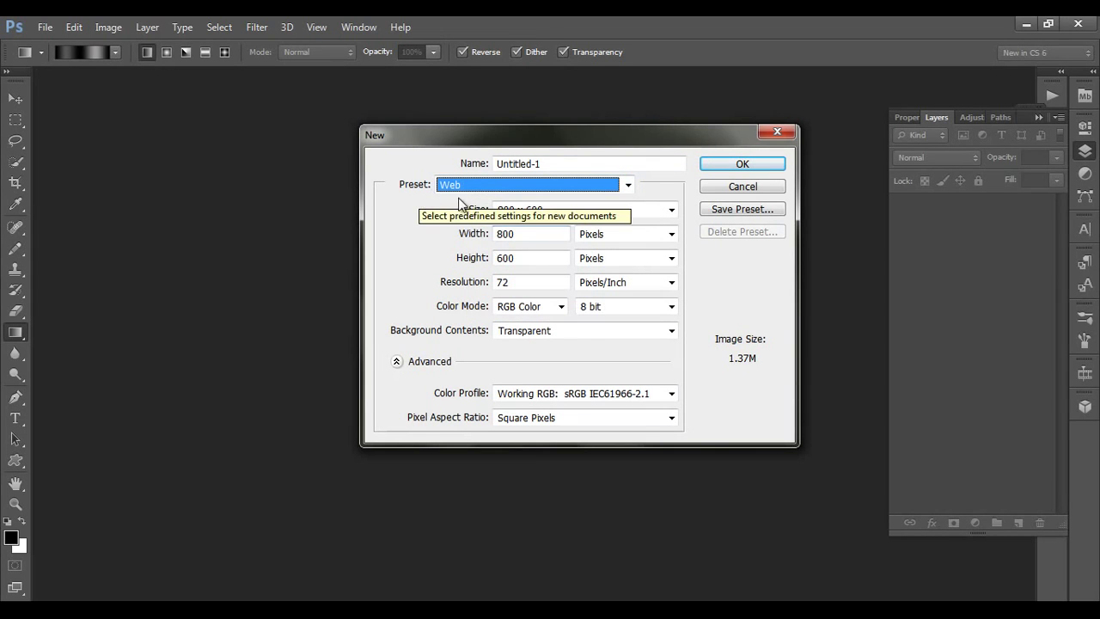
Set the width to 1800 px, name the document Microphone, and create it
left_click(542, 236)
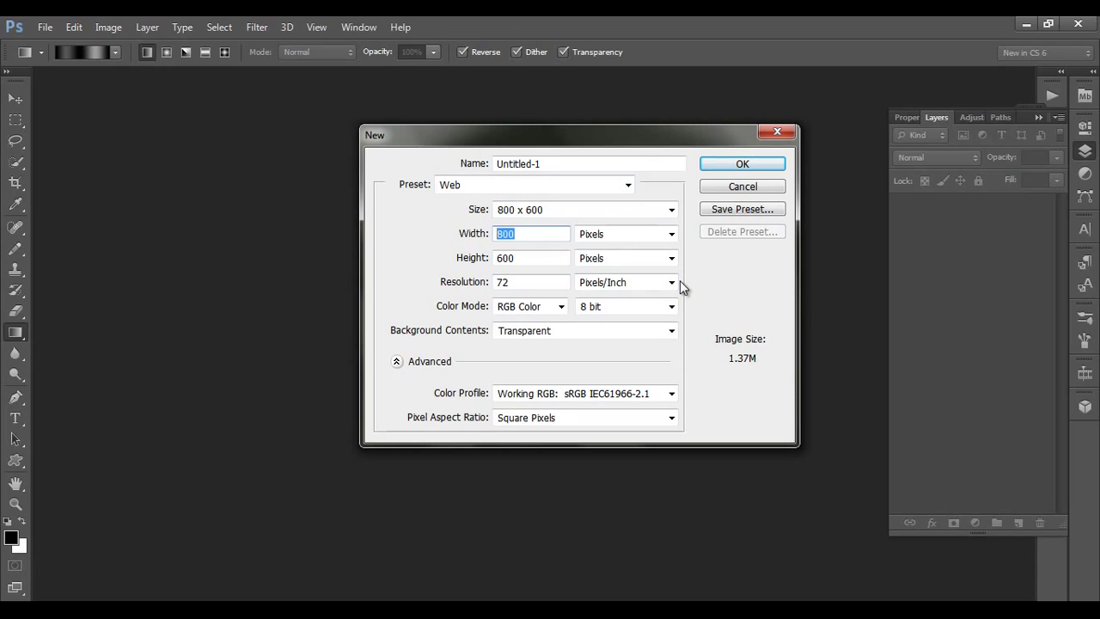
type("1800")
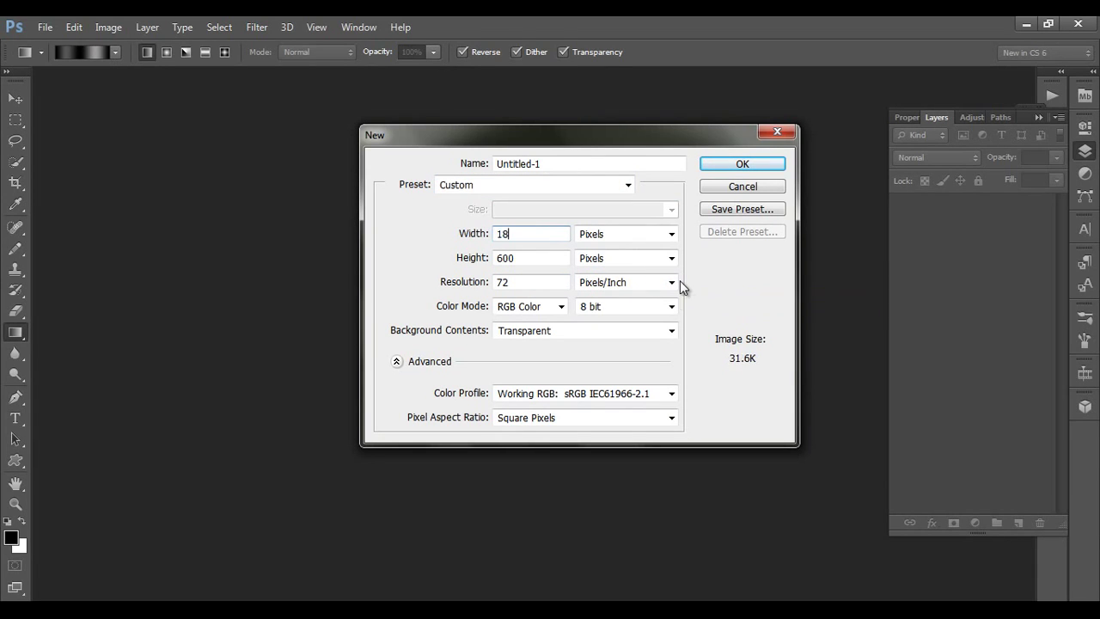
left_click(522, 258)
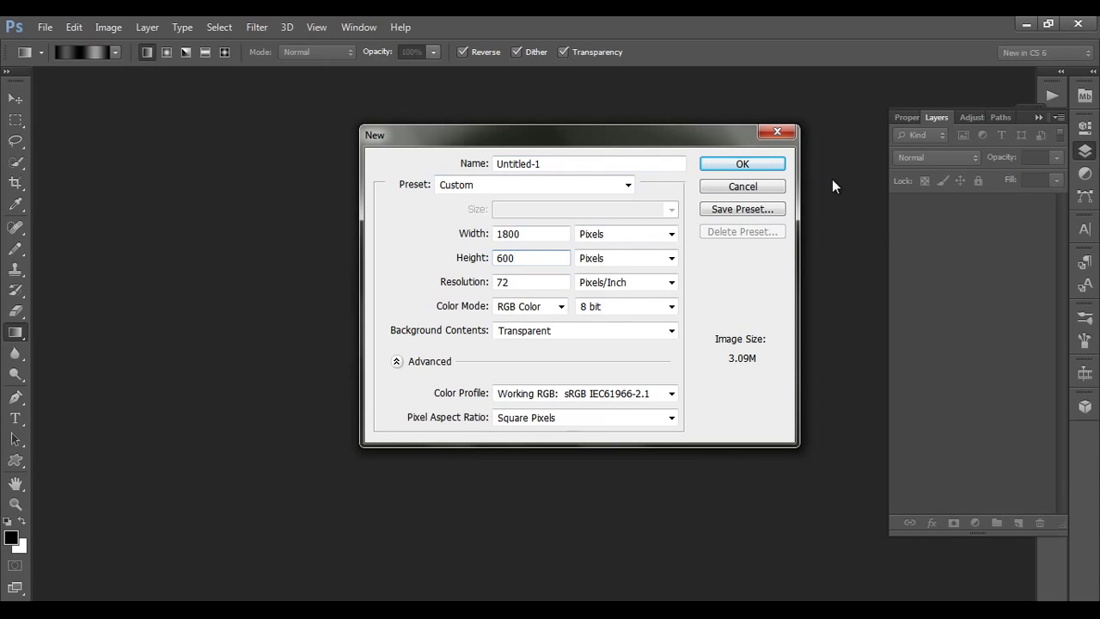
left_click_drag(577, 148, 421, 164)
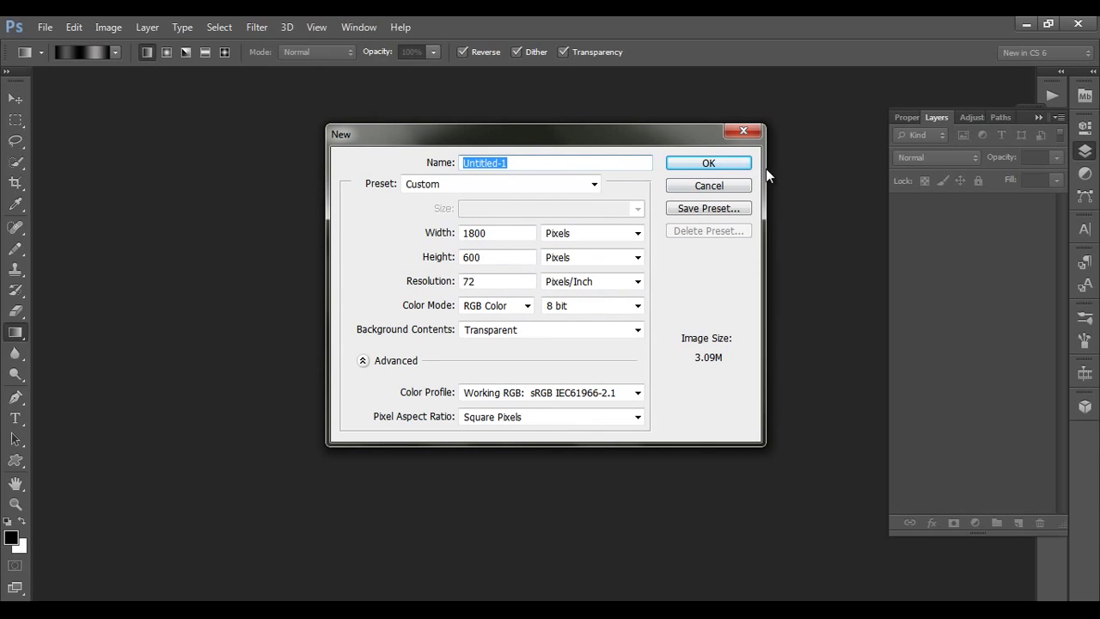
type("Microphone")
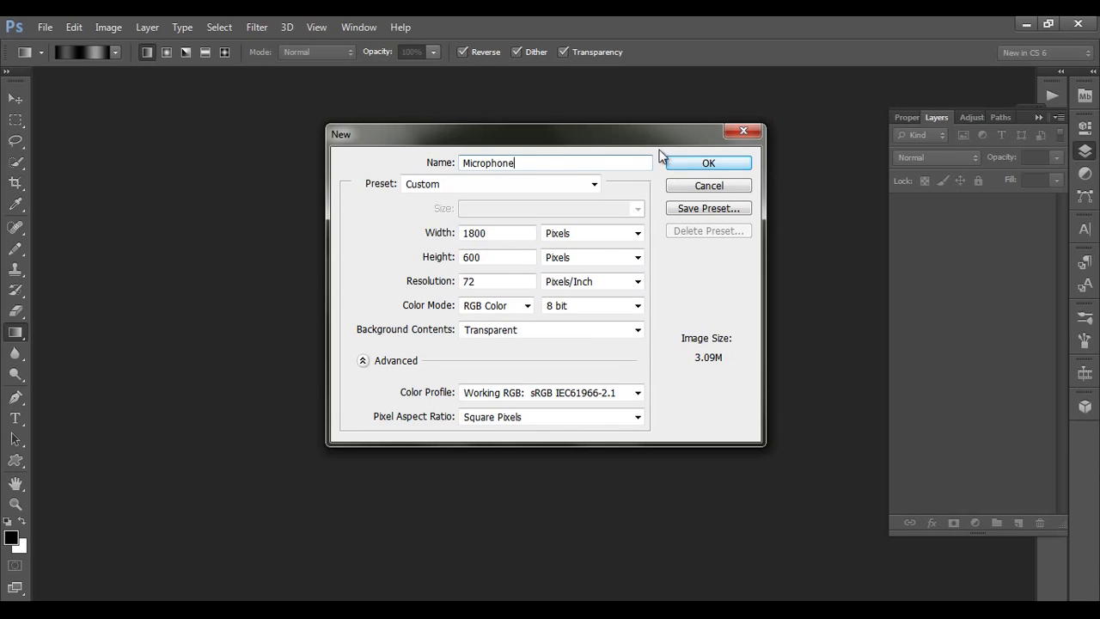
left_click_drag(649, 137, 685, 125)
left_click(725, 150)
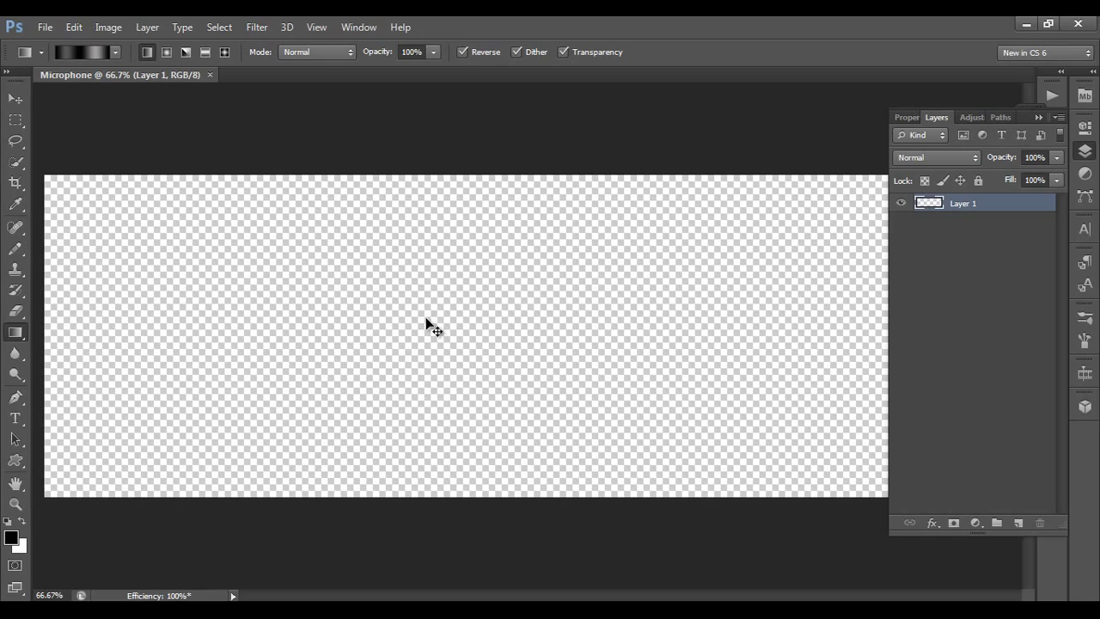
Fill Layer 1 with white and select the Elliptical Marquee Tool
key("ctrl+BackSpace")
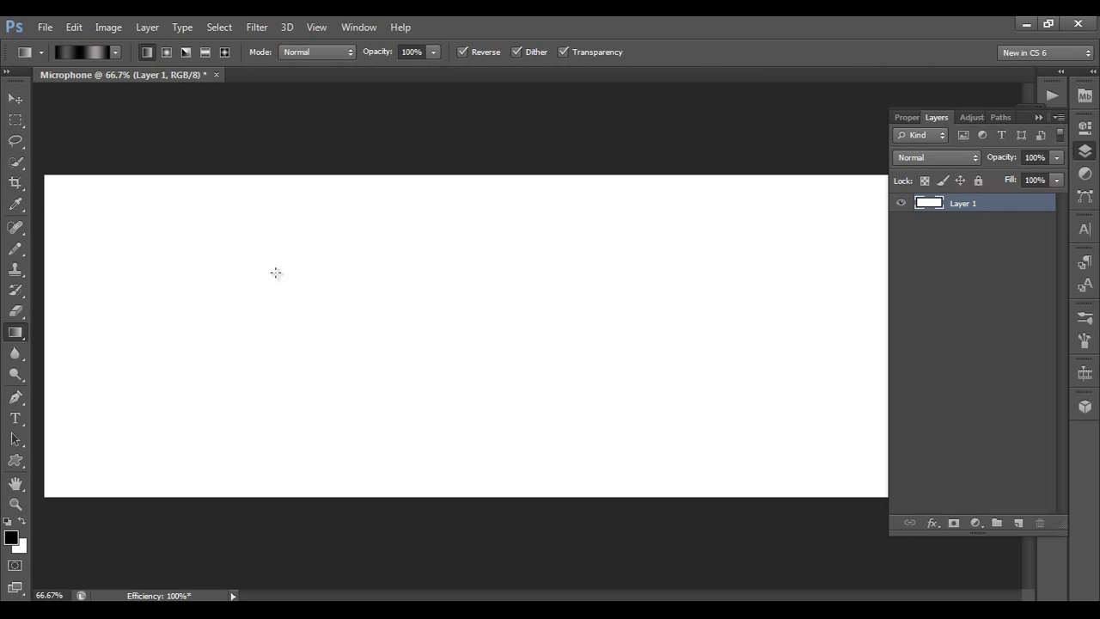
left_click(15, 127)
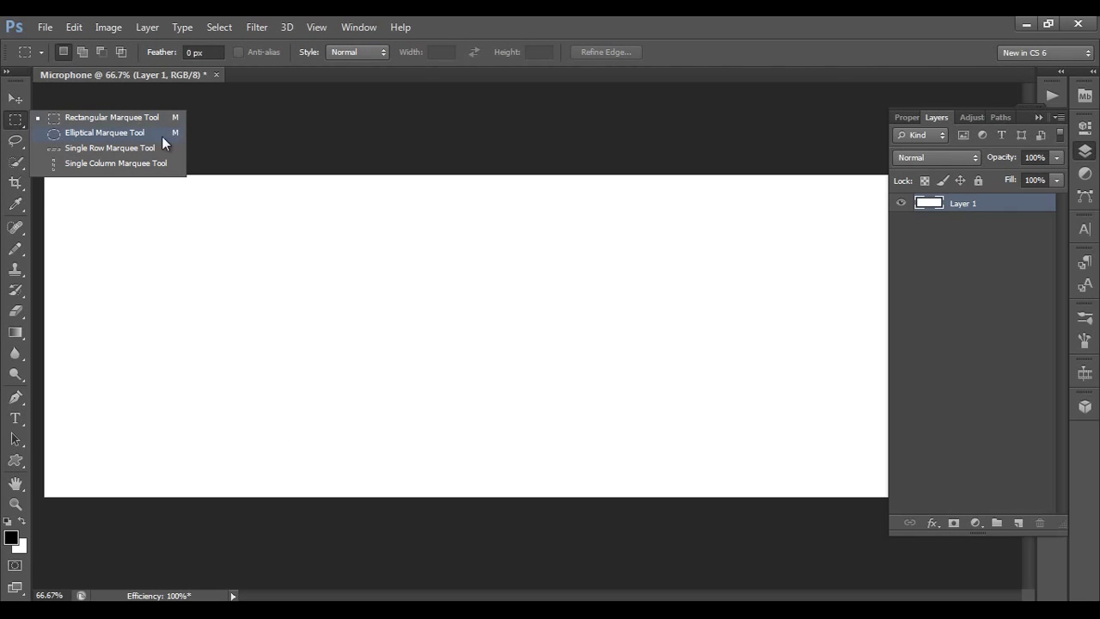
left_click(75, 135)
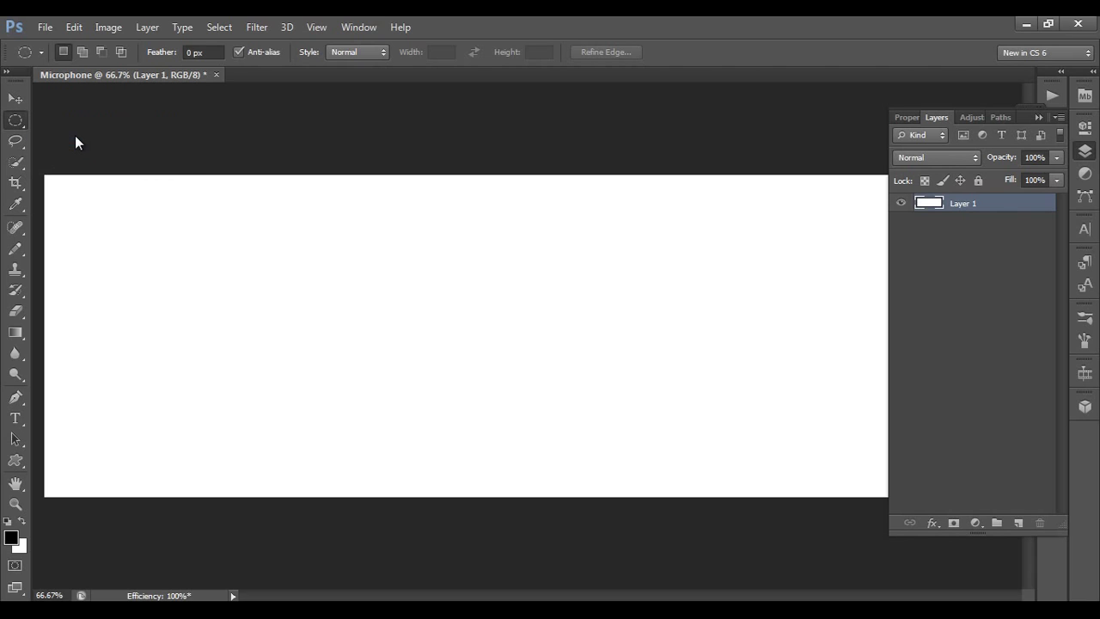
Add a new empty layer named mic_net
left_click(1018, 523)
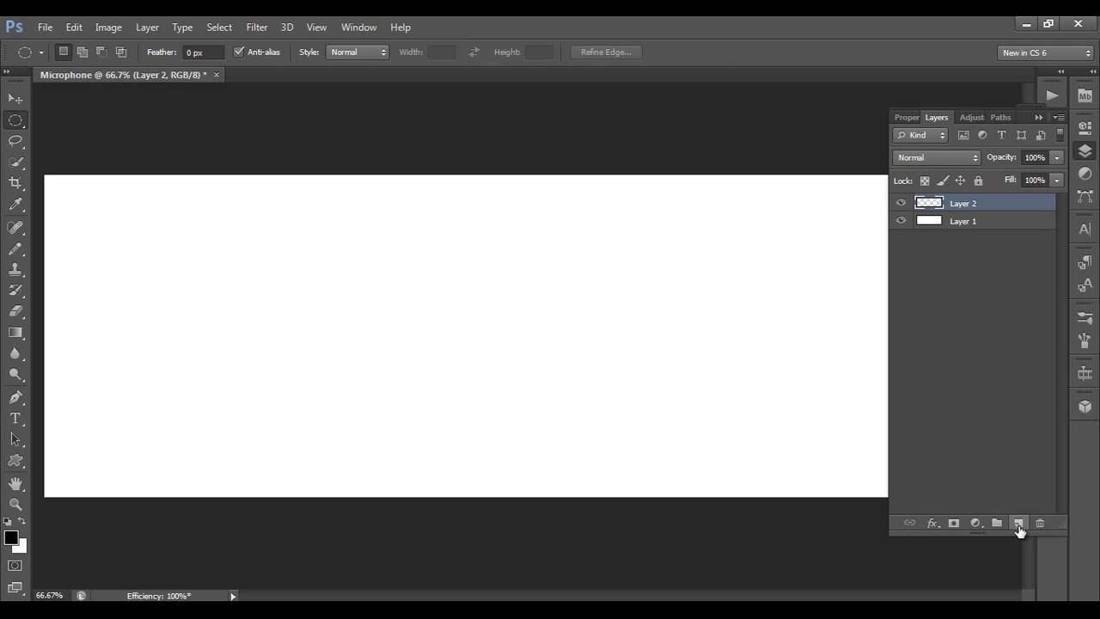
double_click(963, 204)
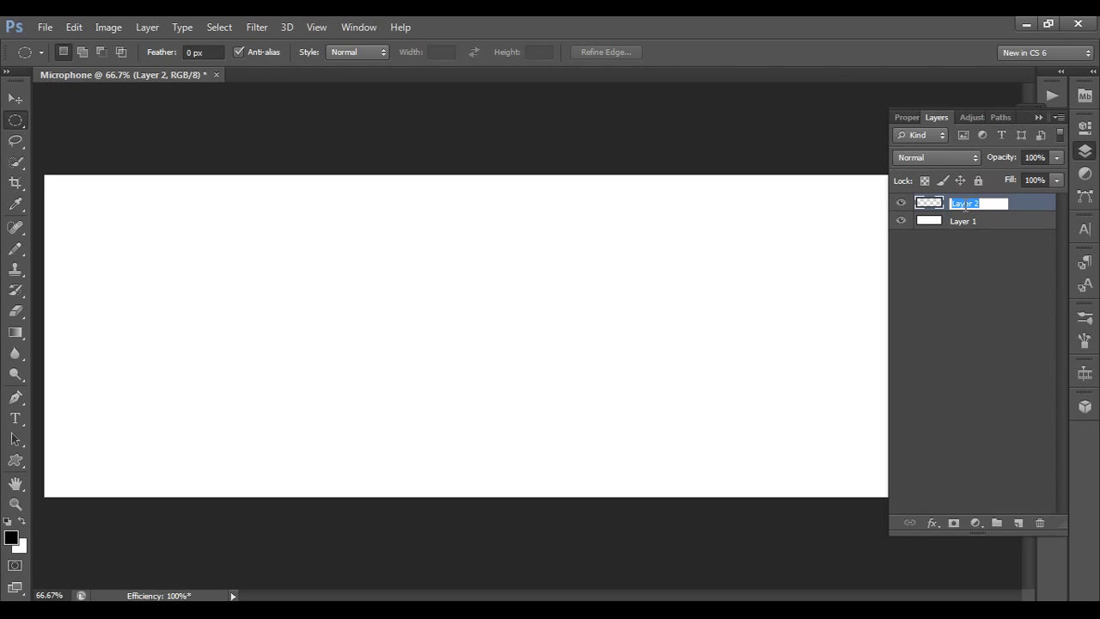
type("mic_ net")
key("Return")
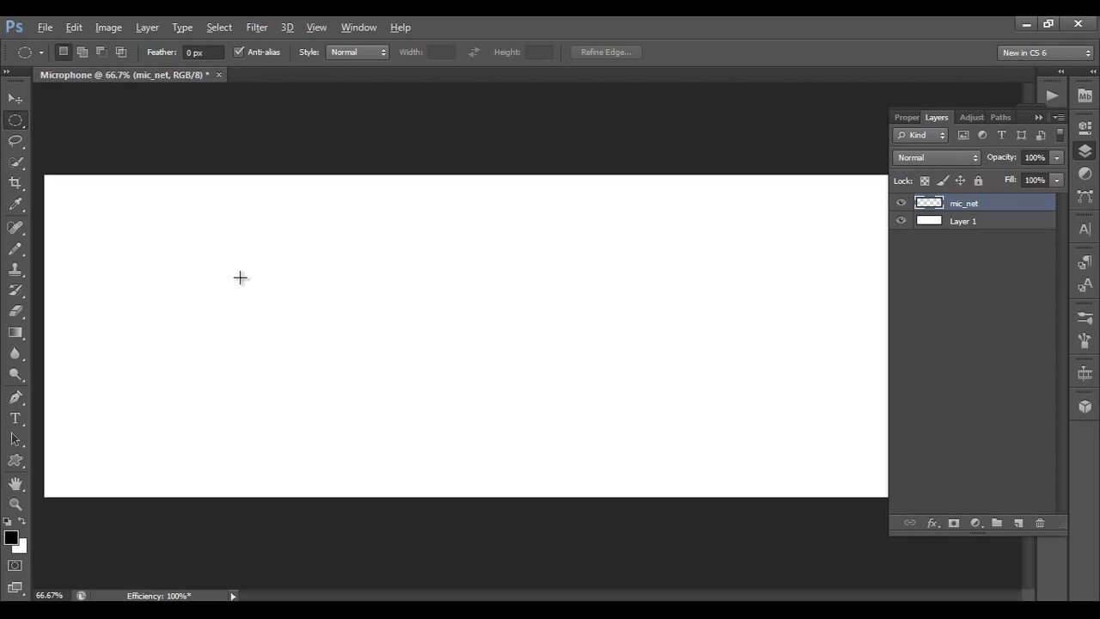
Draw a circular marquee and move it toward the middle of the canvas
left_click_drag(241, 277, 355, 425)
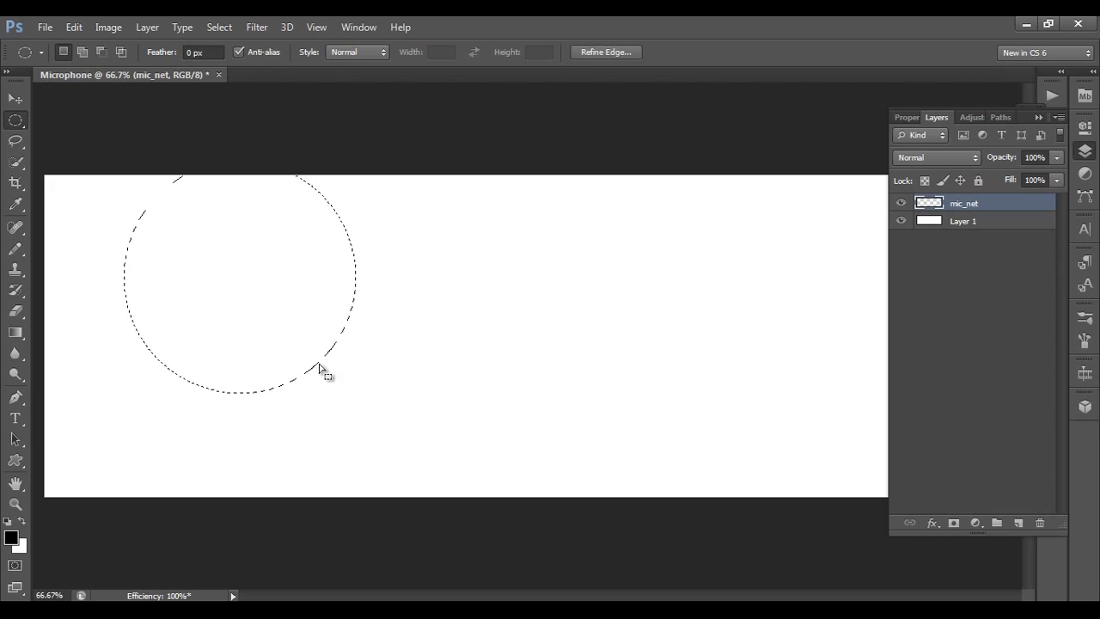
left_click_drag(273, 281, 504, 332)
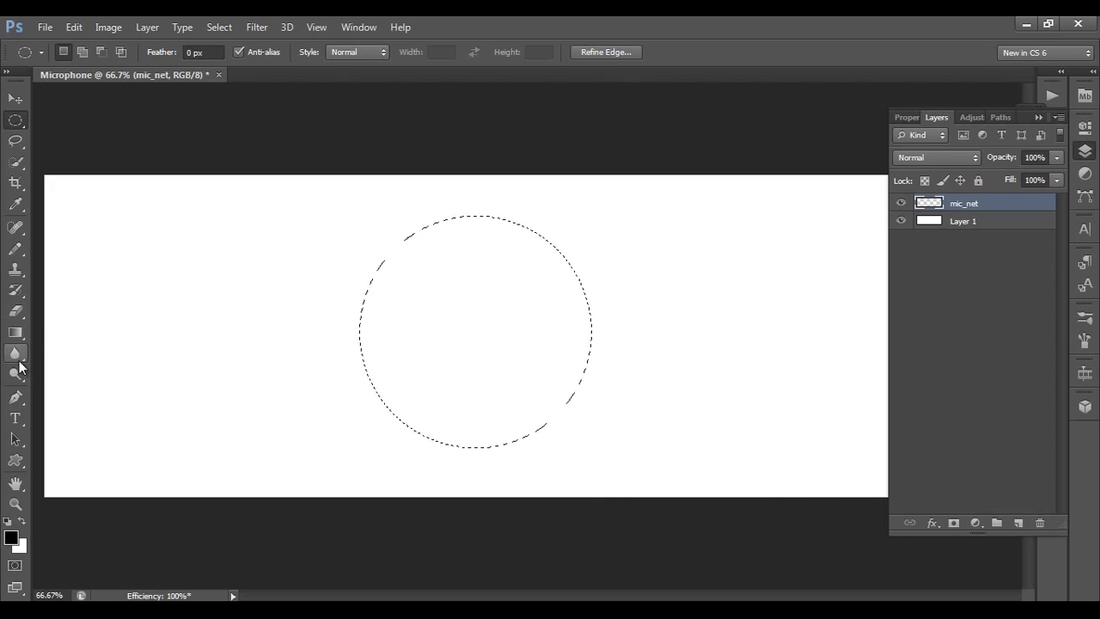
left_click(15, 269)
right_click(15, 269)
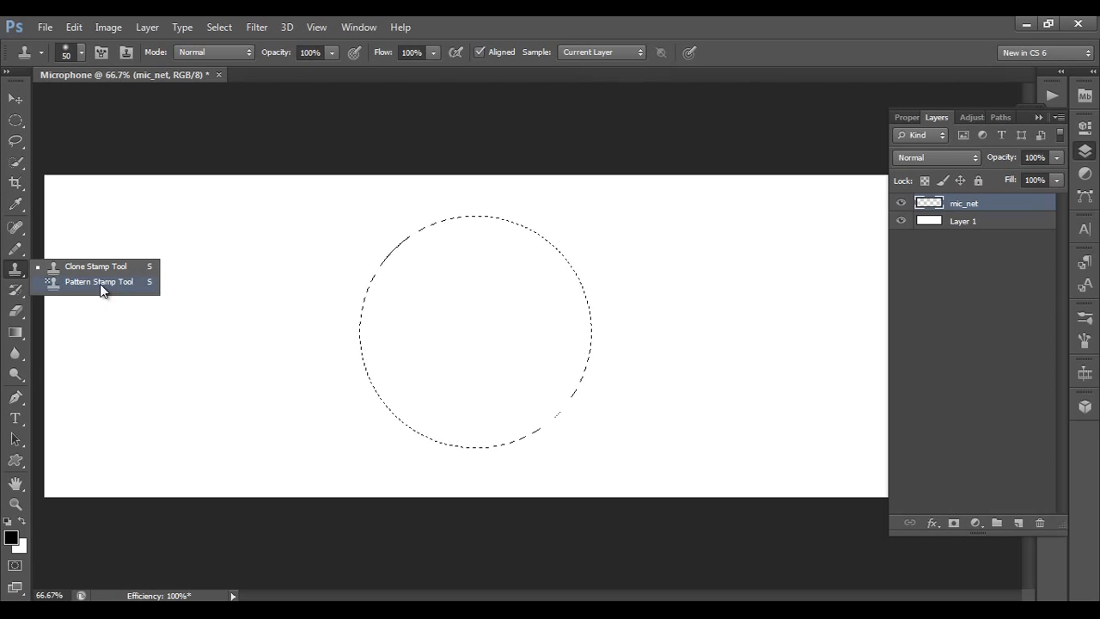
left_click(14, 101)
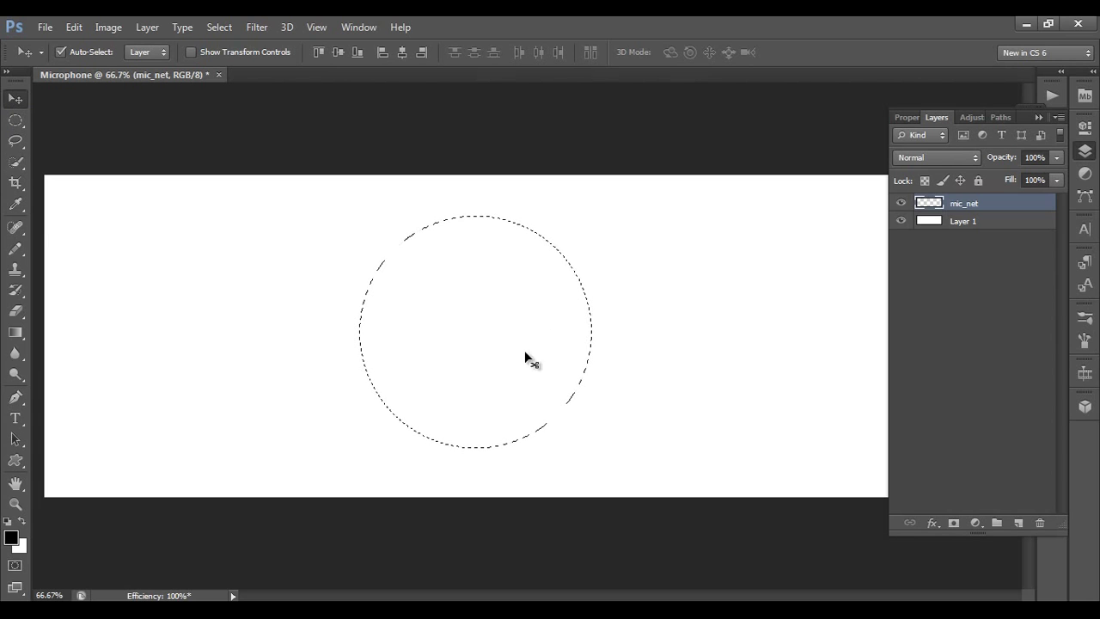
Start a new document sized 2 px wide by 5 px high
left_click(42, 28)
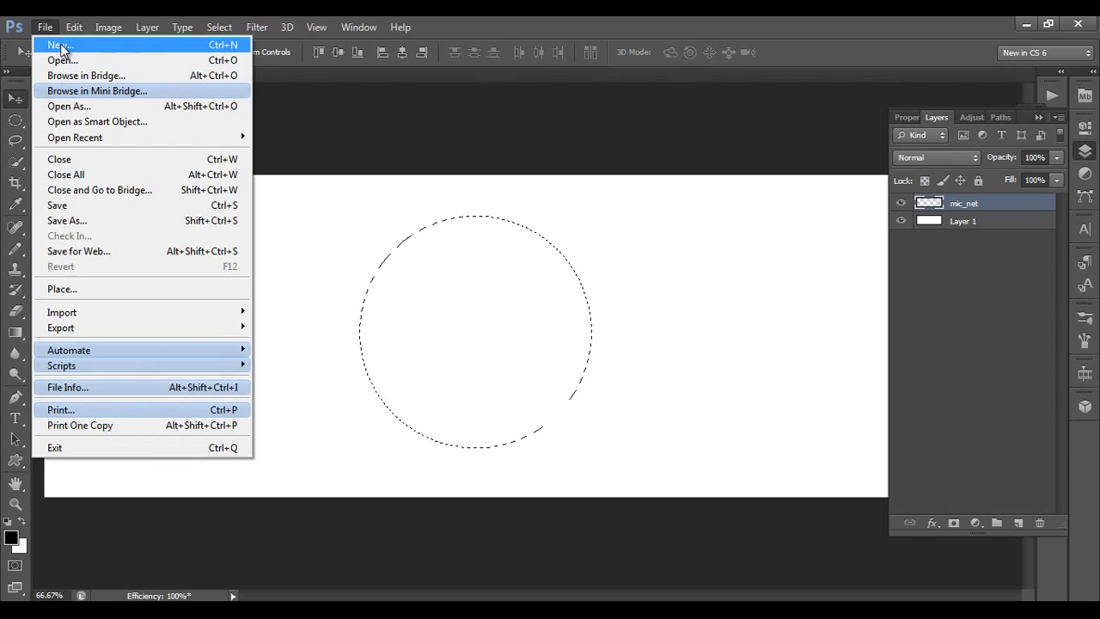
left_click(57, 47)
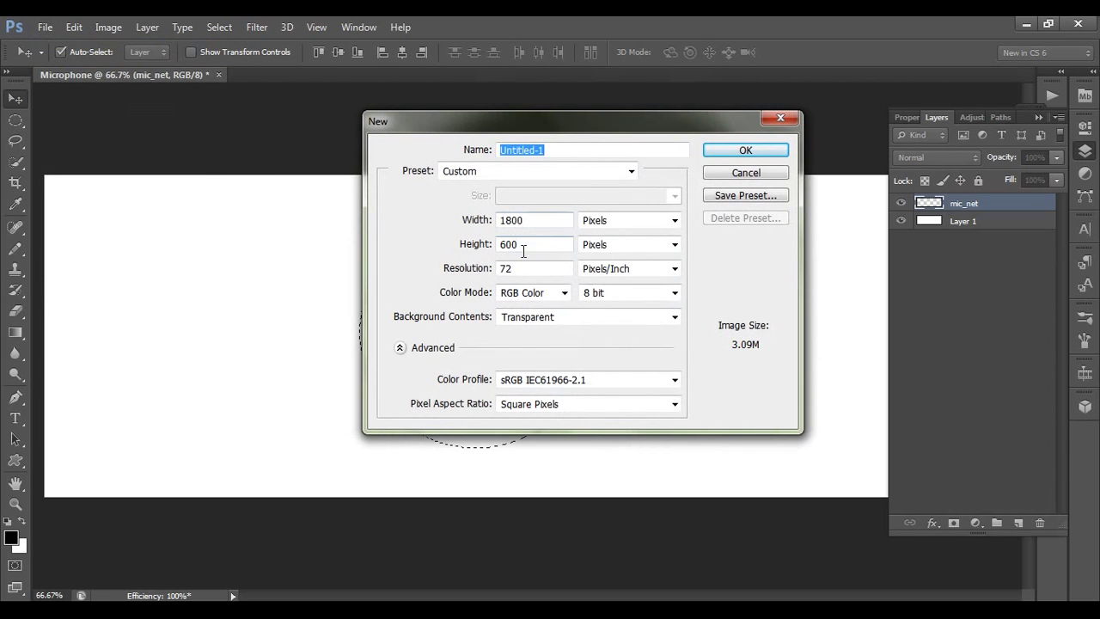
double_click(535, 220)
type("5")
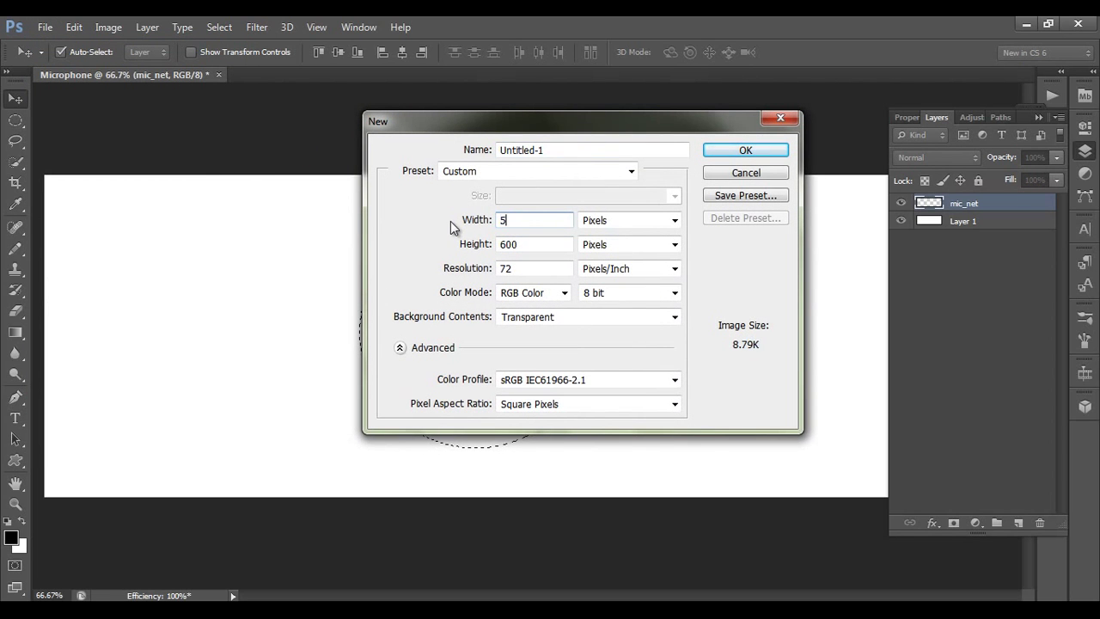
left_click_drag(534, 245, 461, 255)
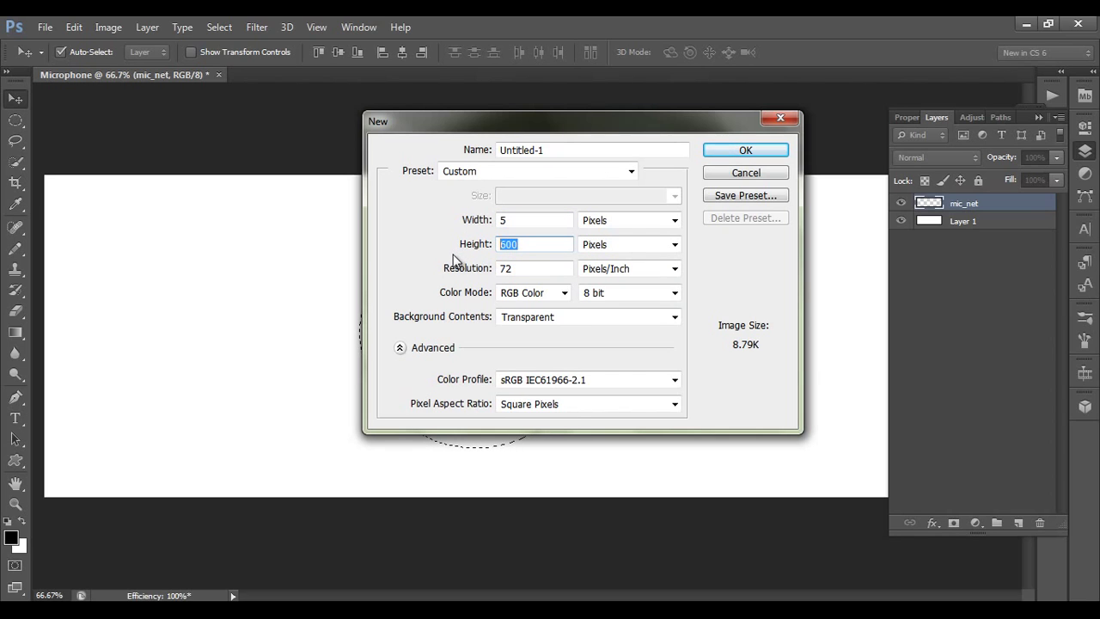
type("2")
double_click(518, 223)
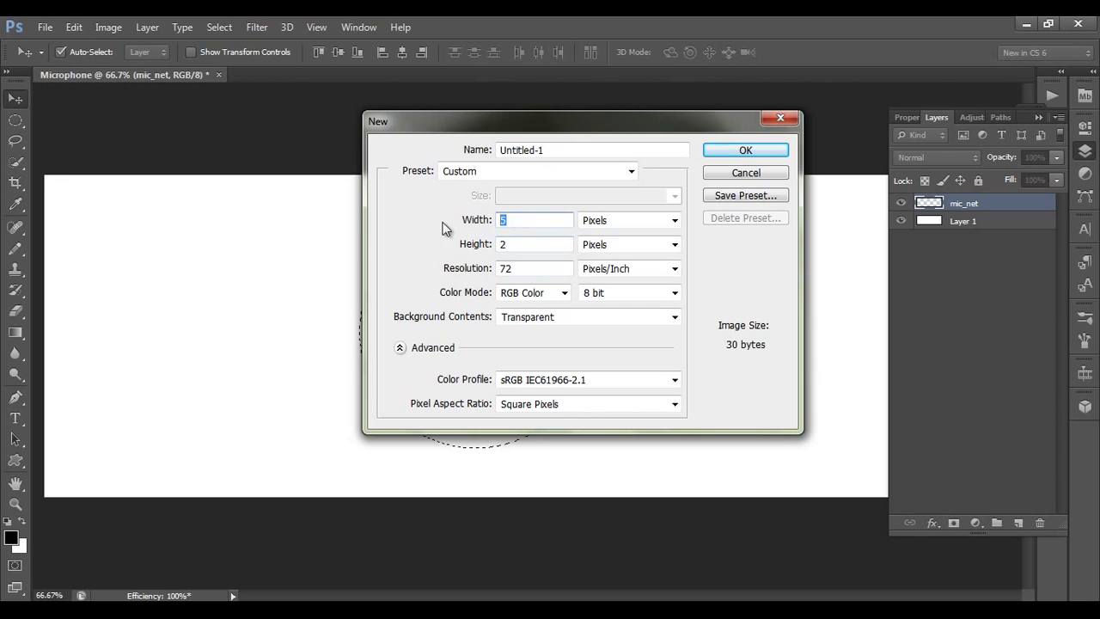
type("2")
key("Tab")
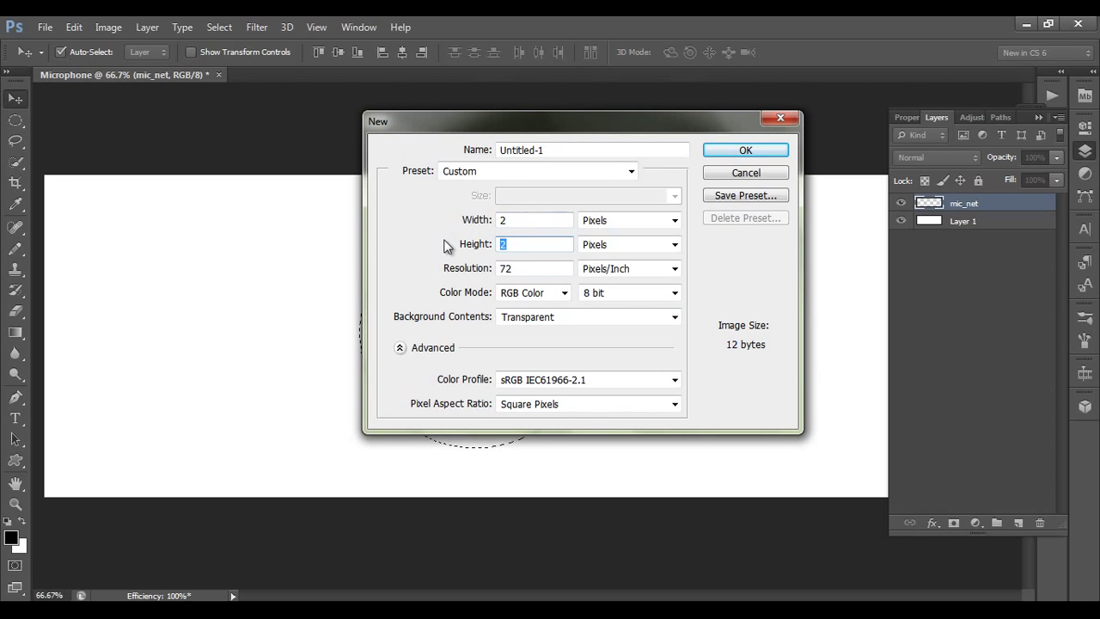
type("5")
left_click(536, 224)
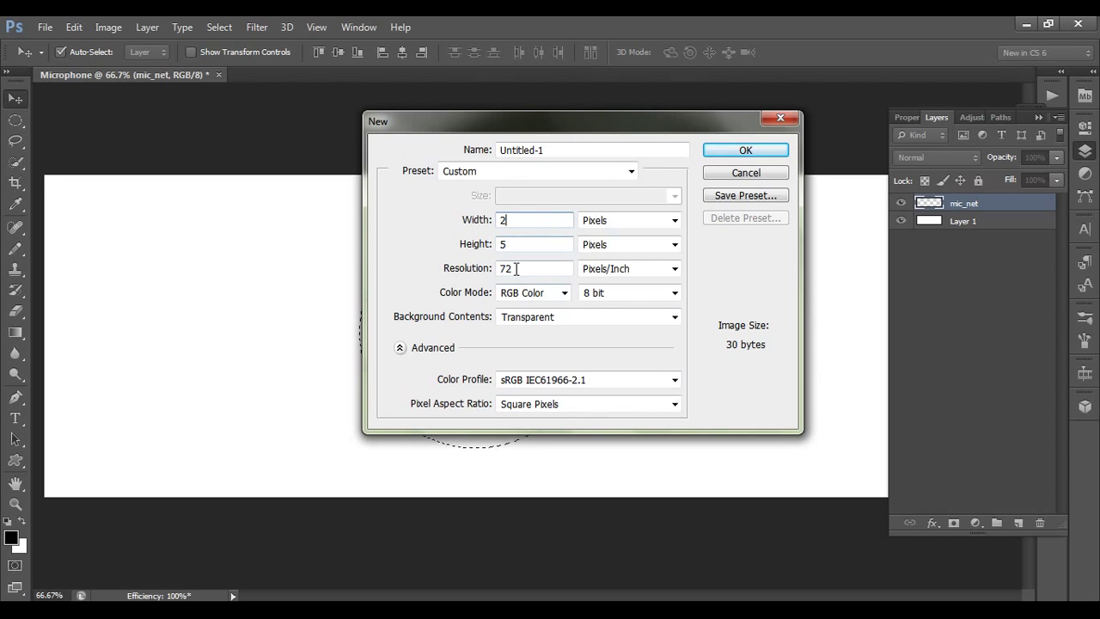
Give it a Transparent background, name it 'pattern', and create it
left_click(549, 317)
left_click(541, 330)
left_click(539, 317)
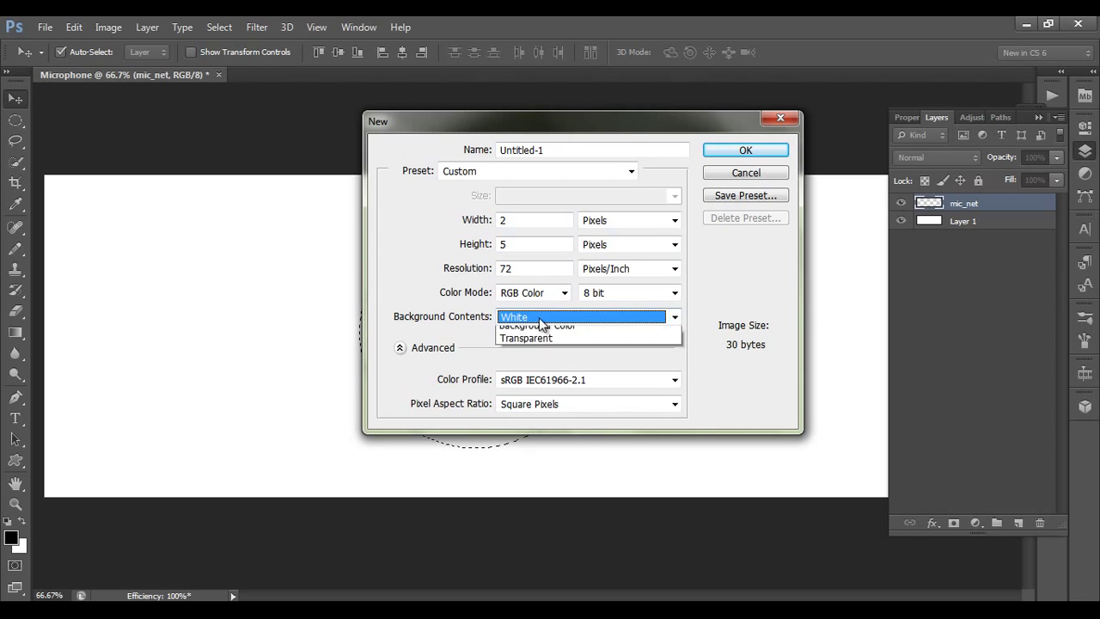
left_click(533, 363)
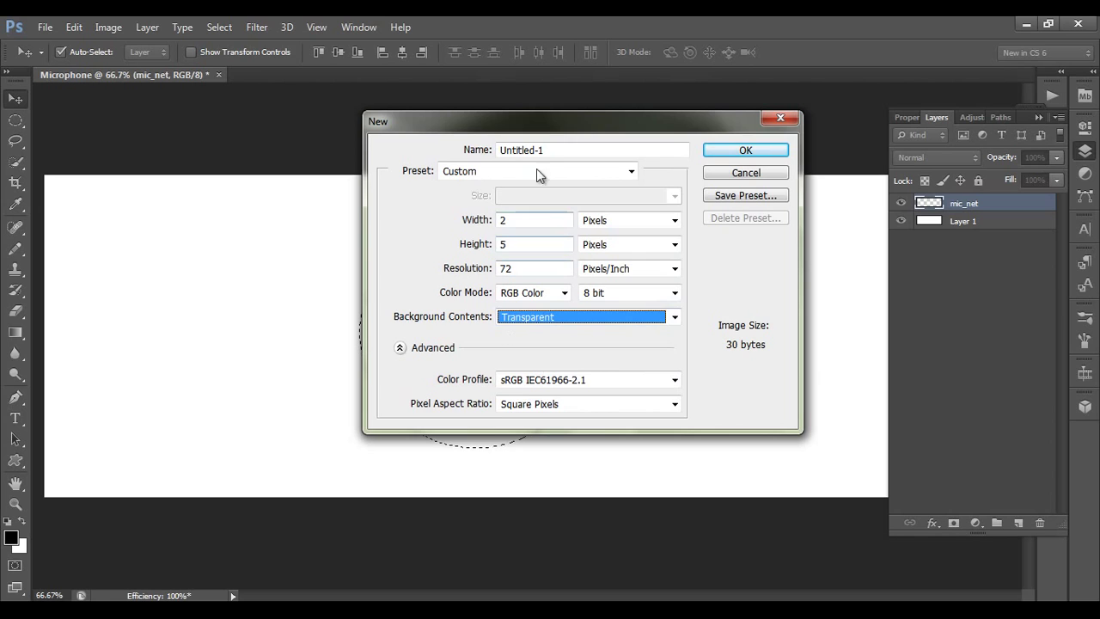
left_click_drag(549, 121, 483, 179)
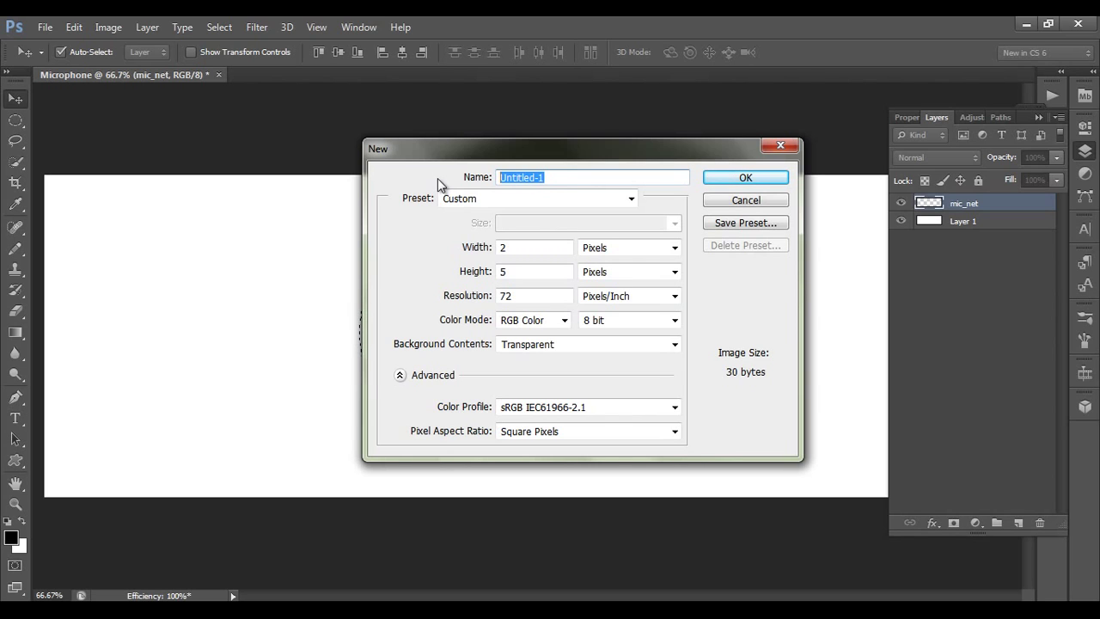
type("pattern")
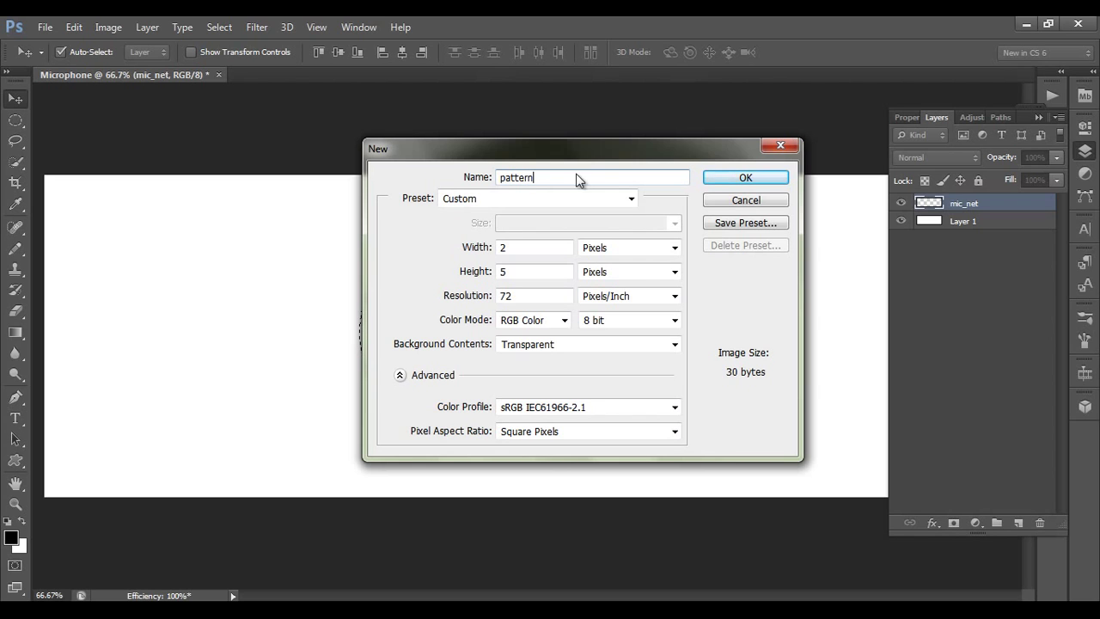
left_click(713, 178)
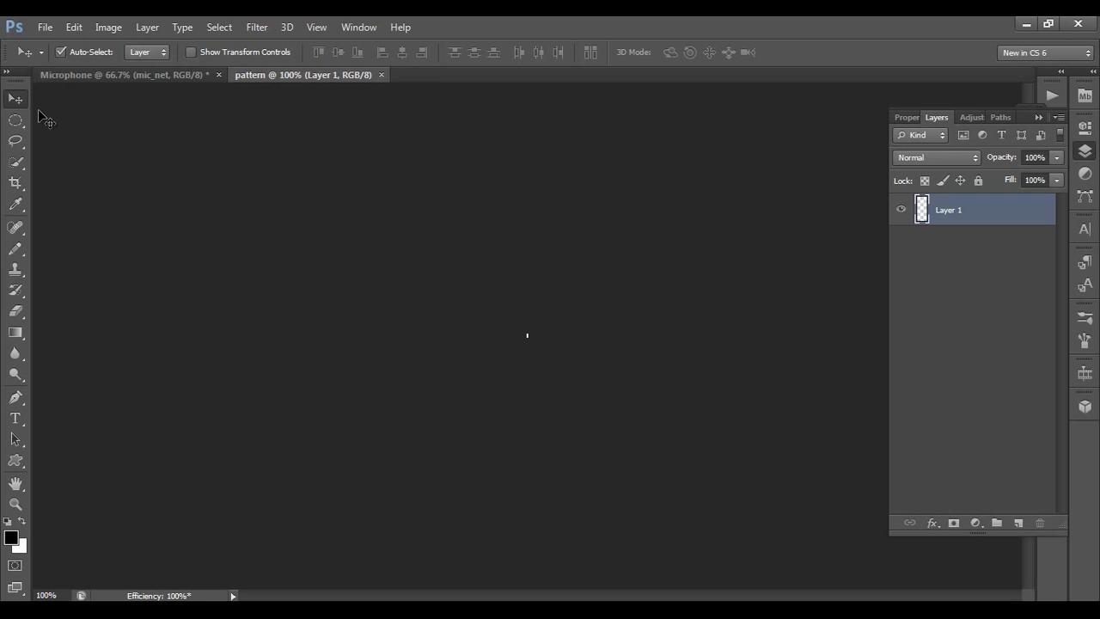
Zoom in to 3200% and paint the bottom two pixel rows black with the Pencil
left_click(15, 505)
left_click_drag(521, 327, 539, 352)
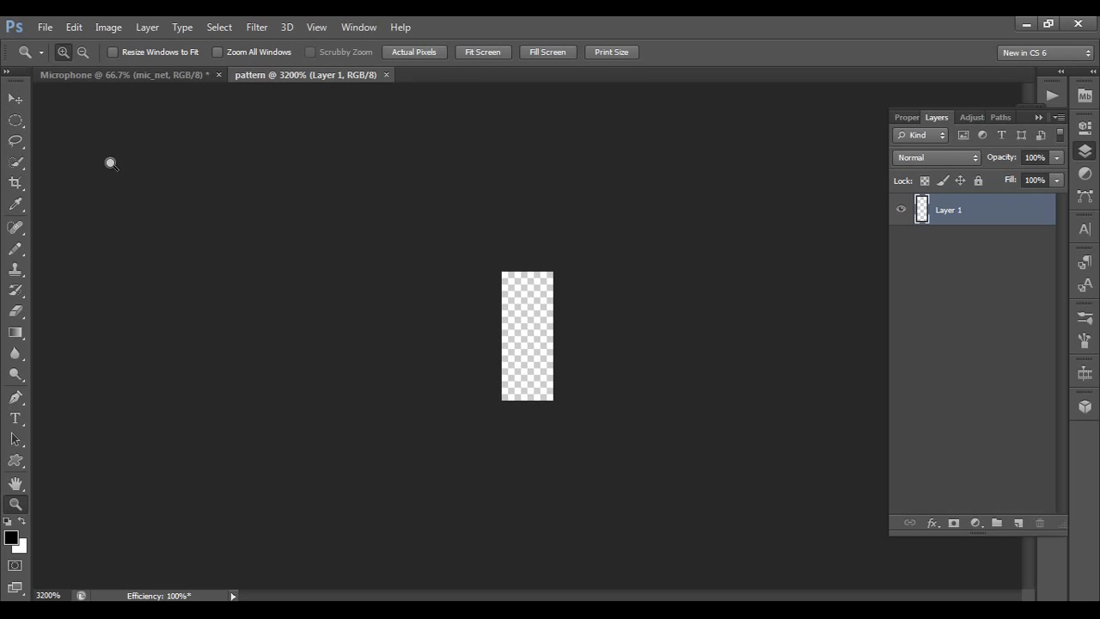
left_click_drag(533, 319, 550, 376)
left_click_drag(513, 281, 541, 384)
left_click(15, 100)
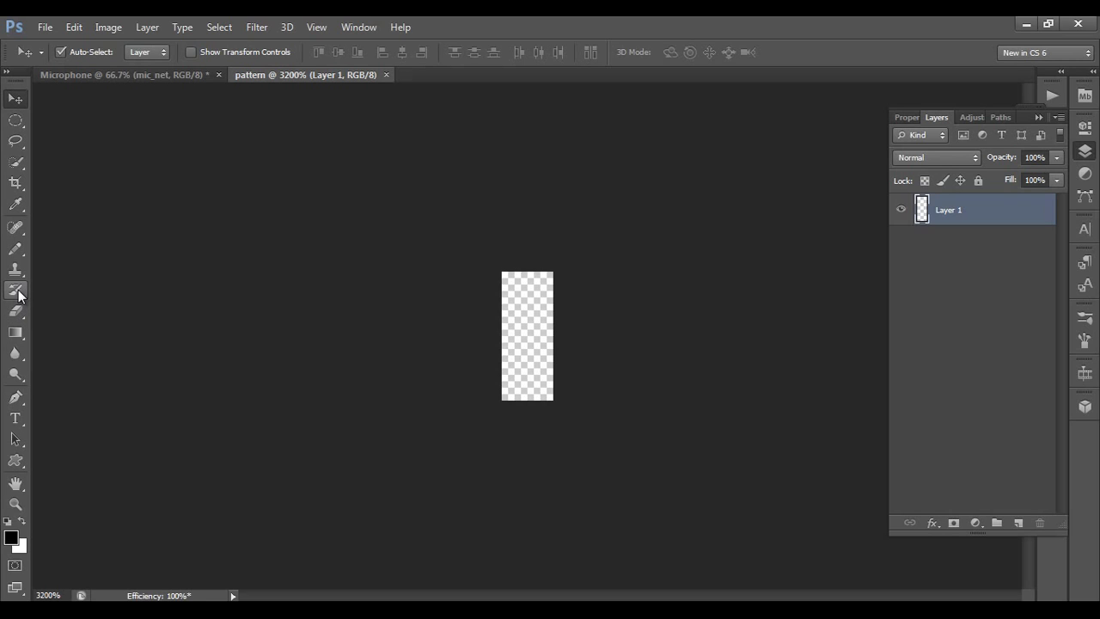
key("b")
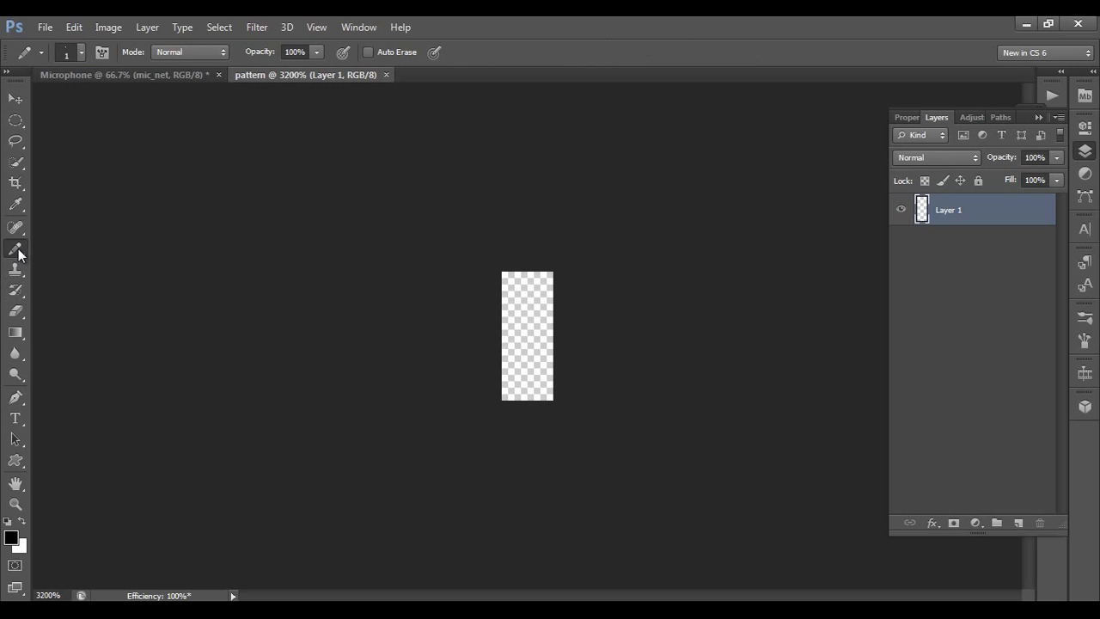
left_click(19, 251)
left_click(104, 263)
left_click_drag(478, 393, 662, 398)
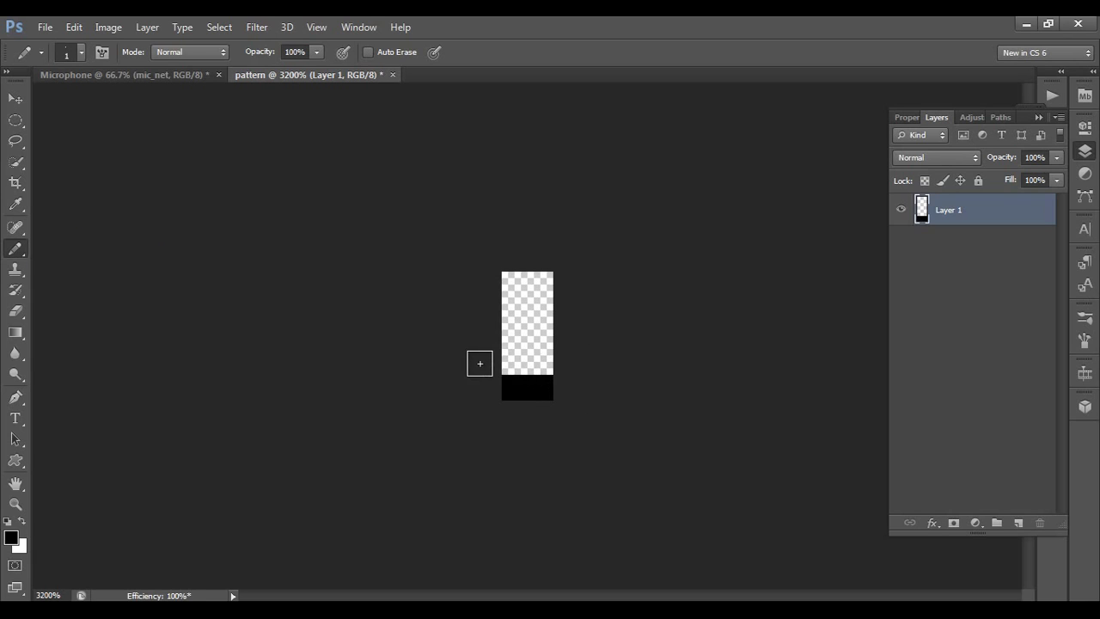
left_click_drag(479, 364, 678, 366)
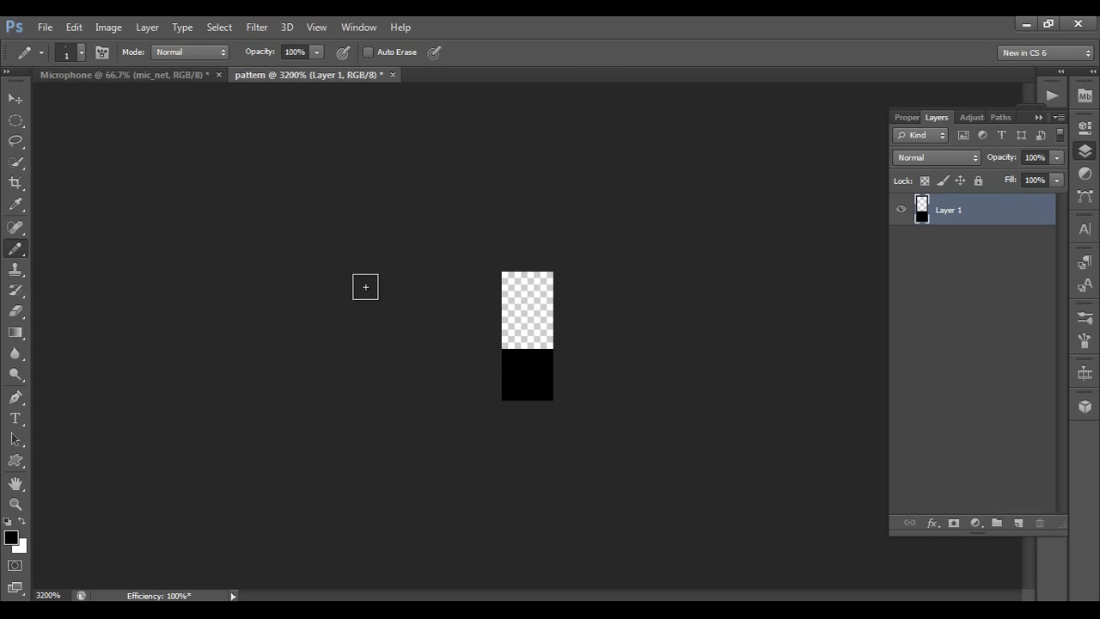
Define the canvas as a pattern named 'pattern'
left_click(68, 28)
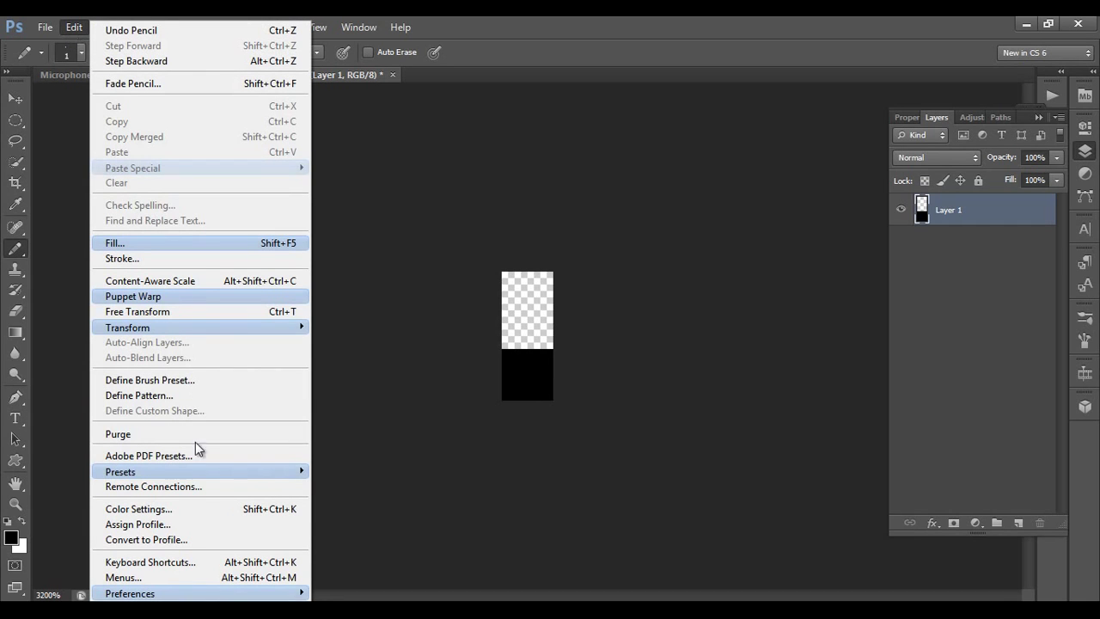
left_click(156, 397)
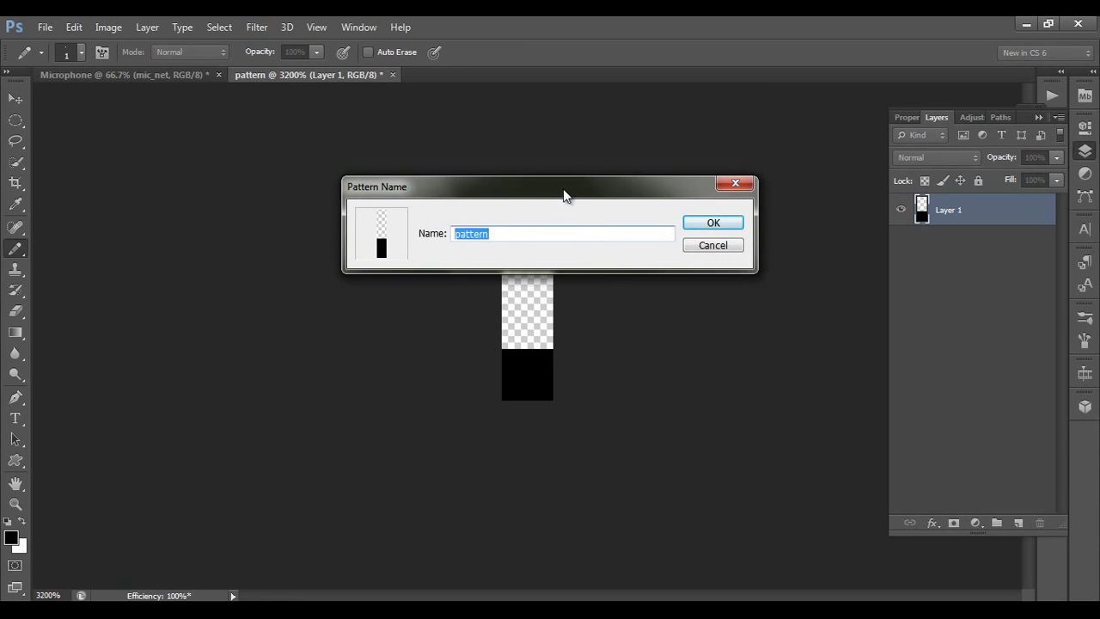
left_click_drag(563, 188, 615, 174)
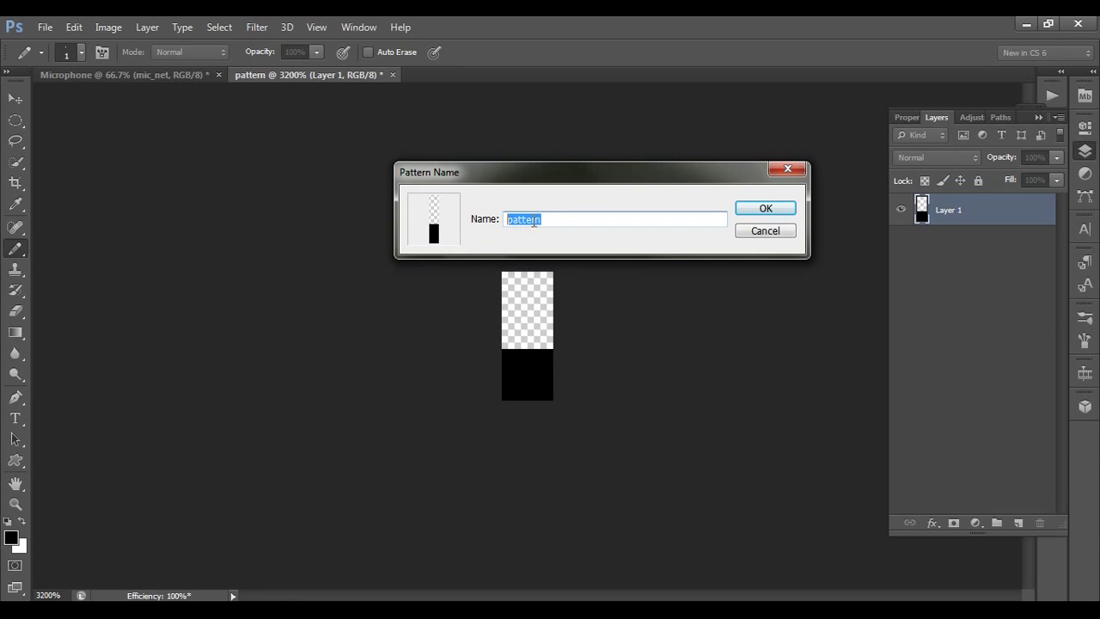
left_click(554, 219)
left_click_drag(574, 175, 594, 164)
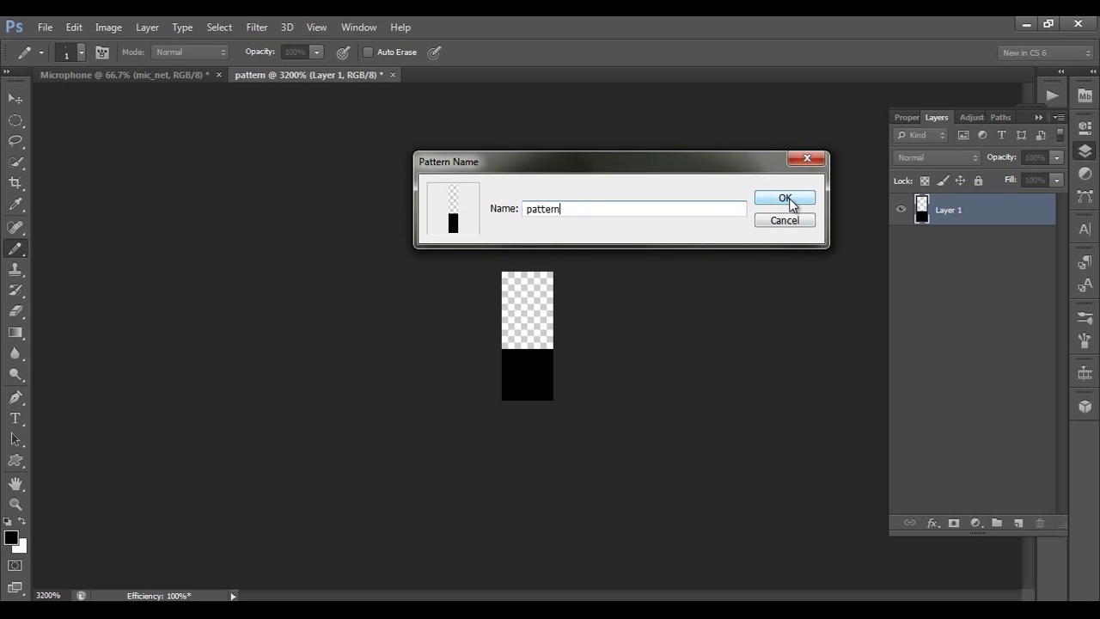
left_click(785, 199)
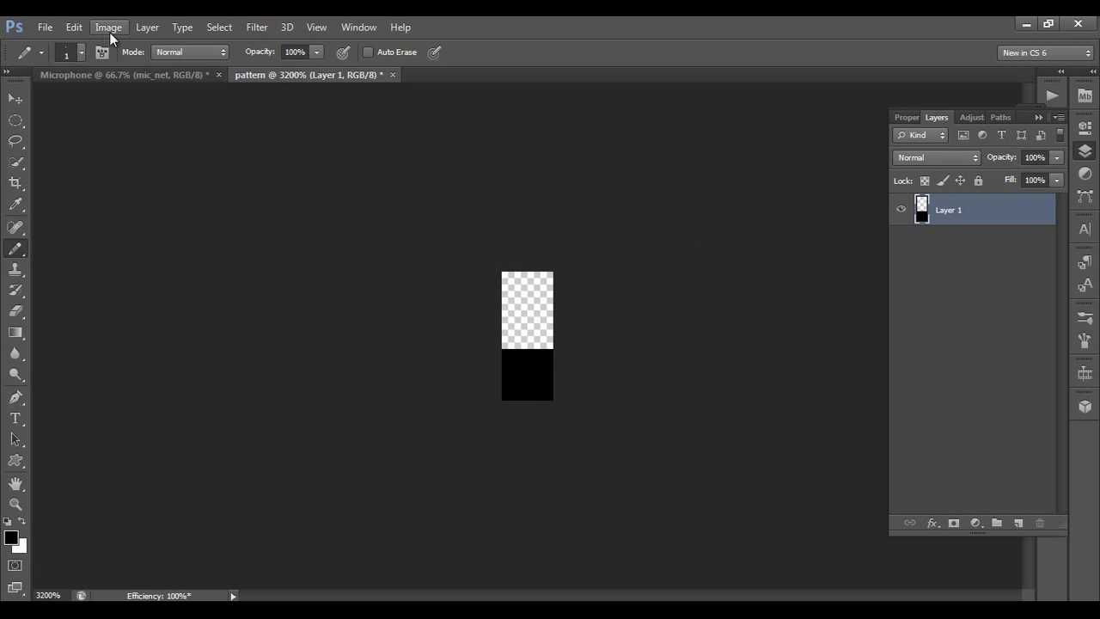
Rotate the canvas 90° clockwise and define it as another pattern
left_click(76, 33)
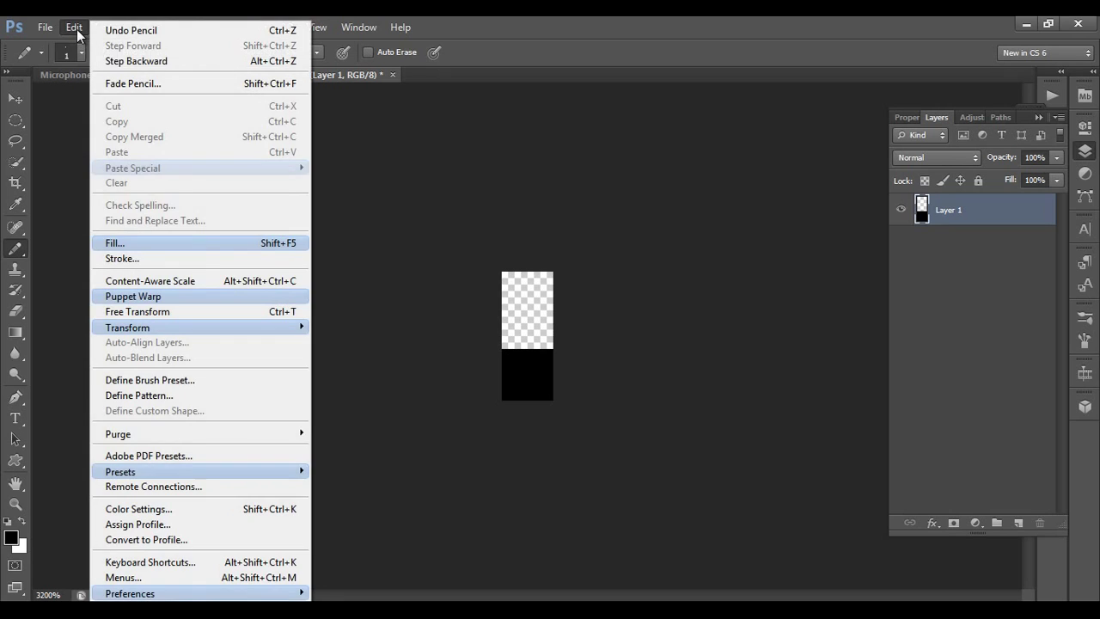
left_click(429, 31)
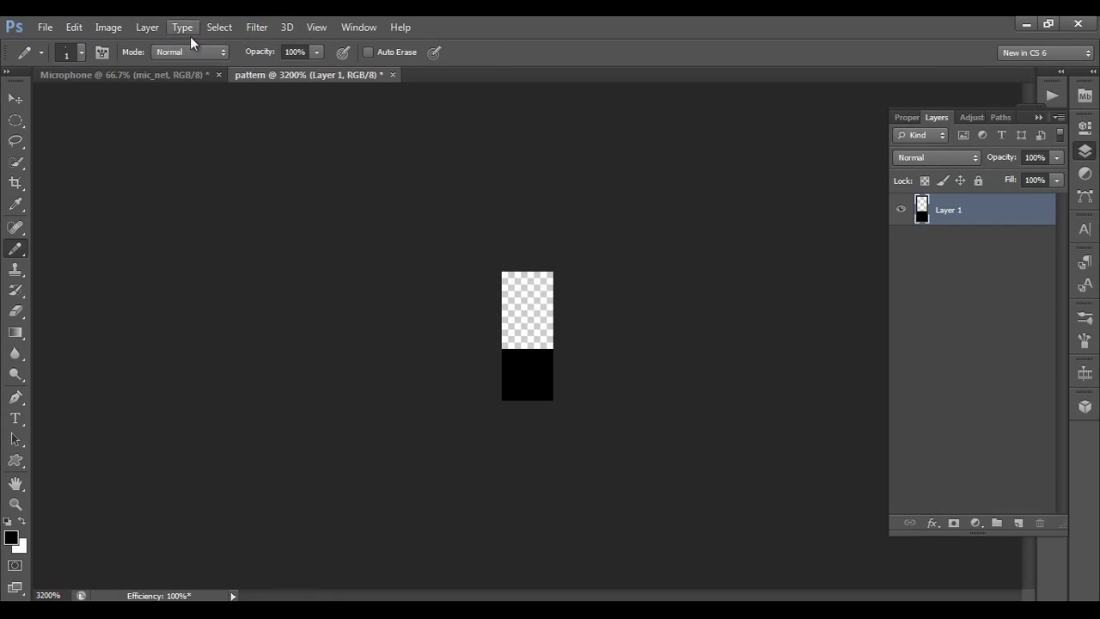
left_click(110, 28)
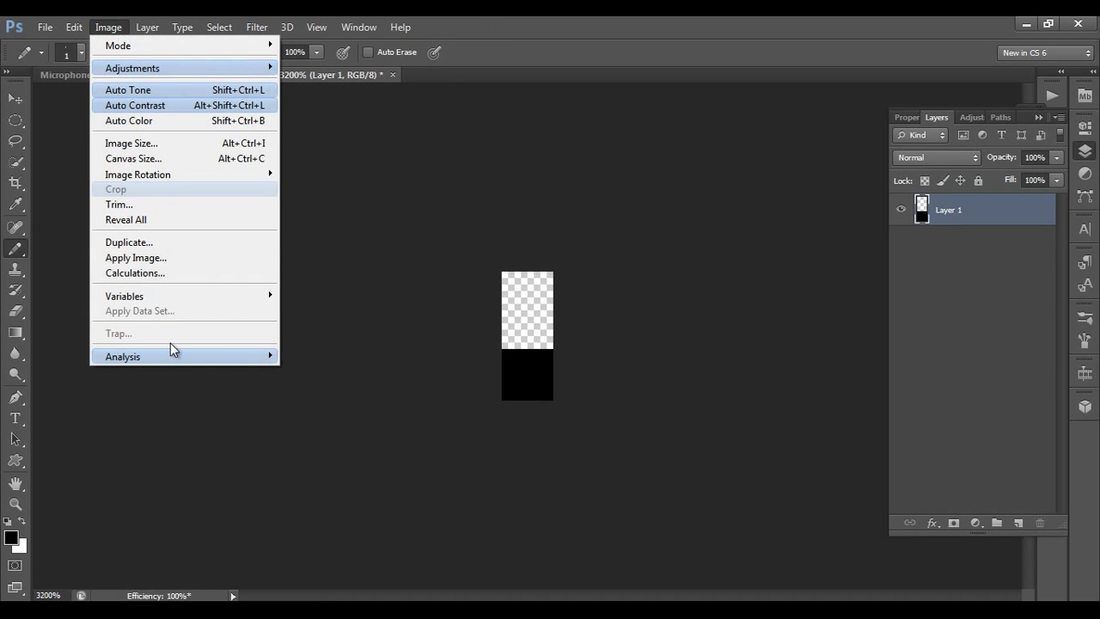
mouse_move(166, 177)
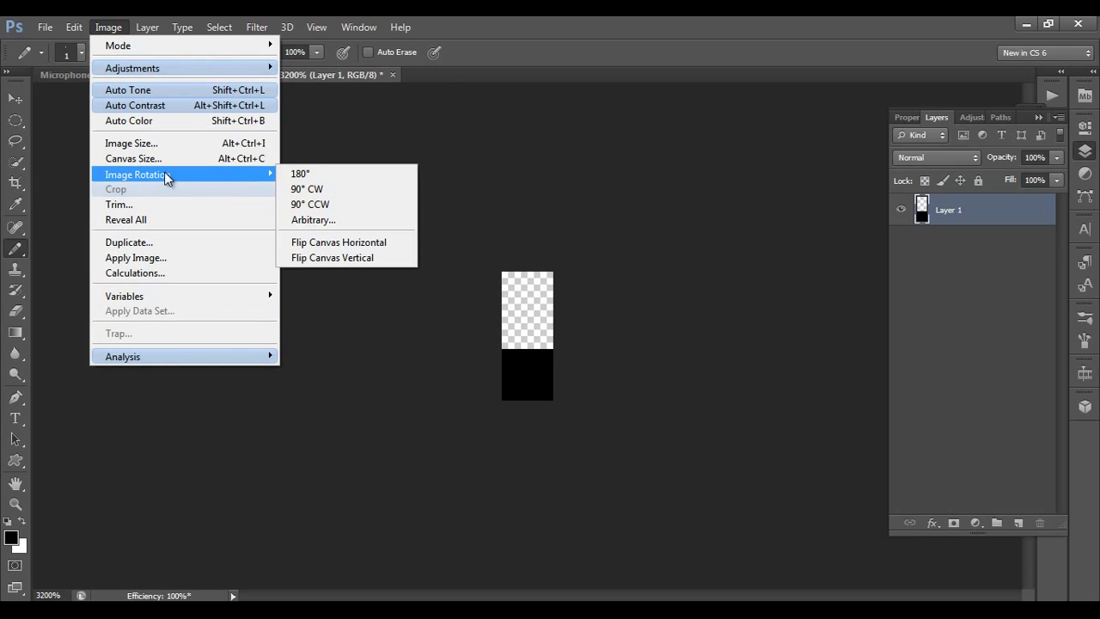
left_click(324, 193)
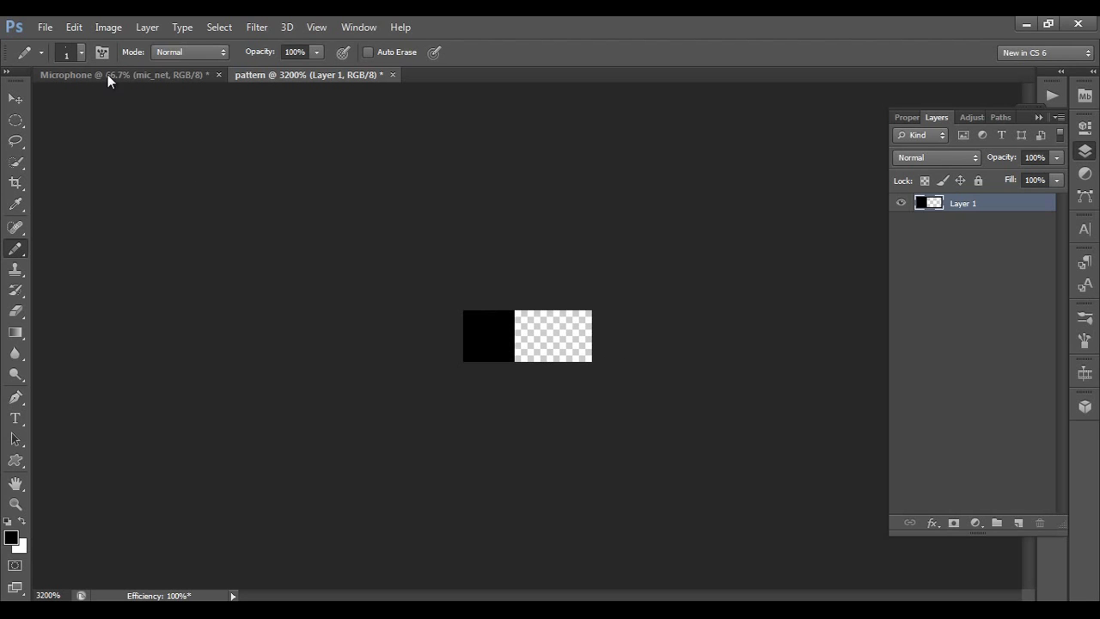
left_click(73, 27)
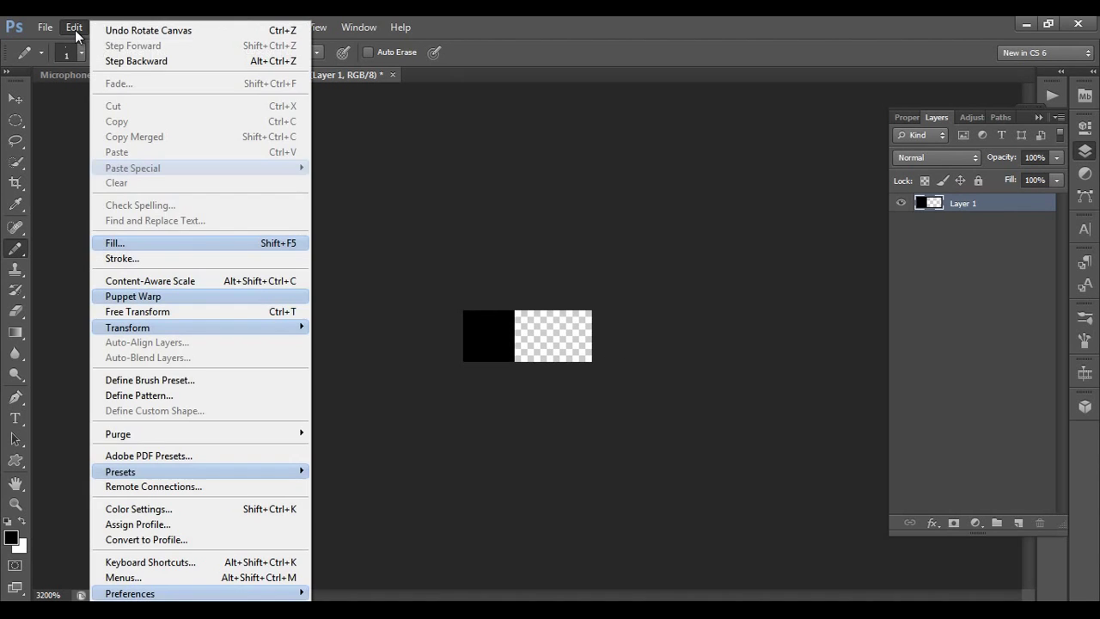
left_click(161, 397)
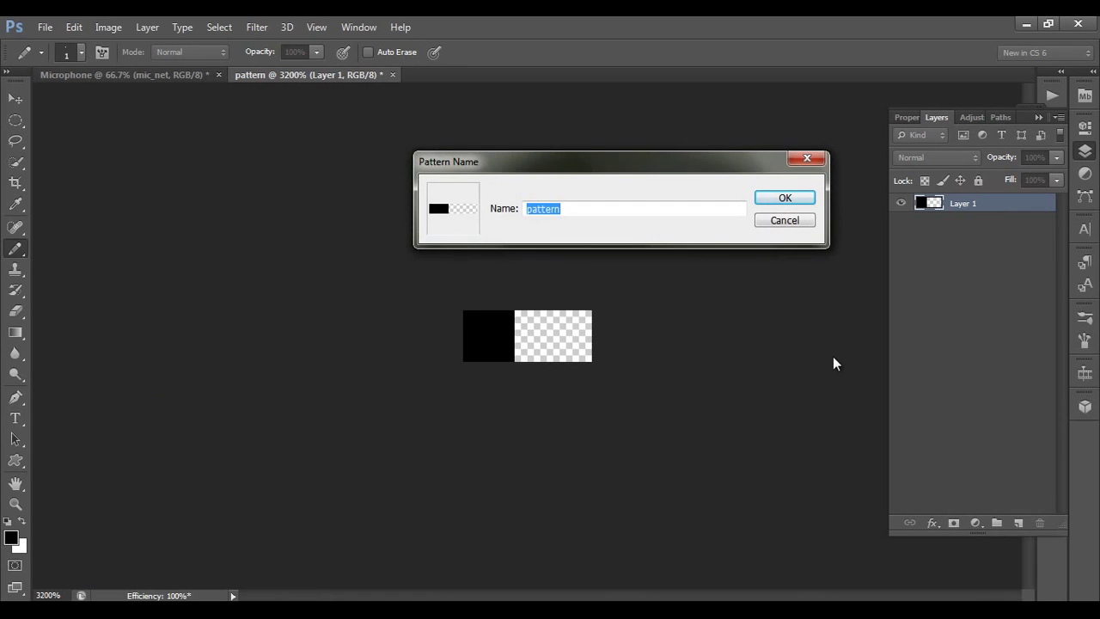
left_click(774, 199)
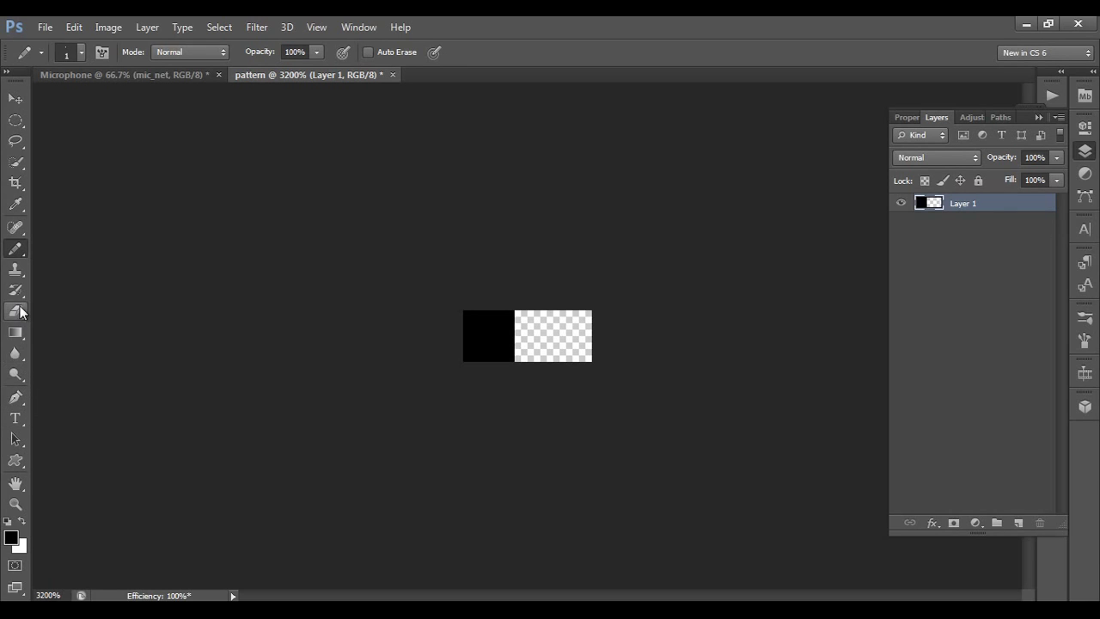
Check the saved stripe patterns in the Pattern Stamp tool's pattern picker
left_click(18, 275)
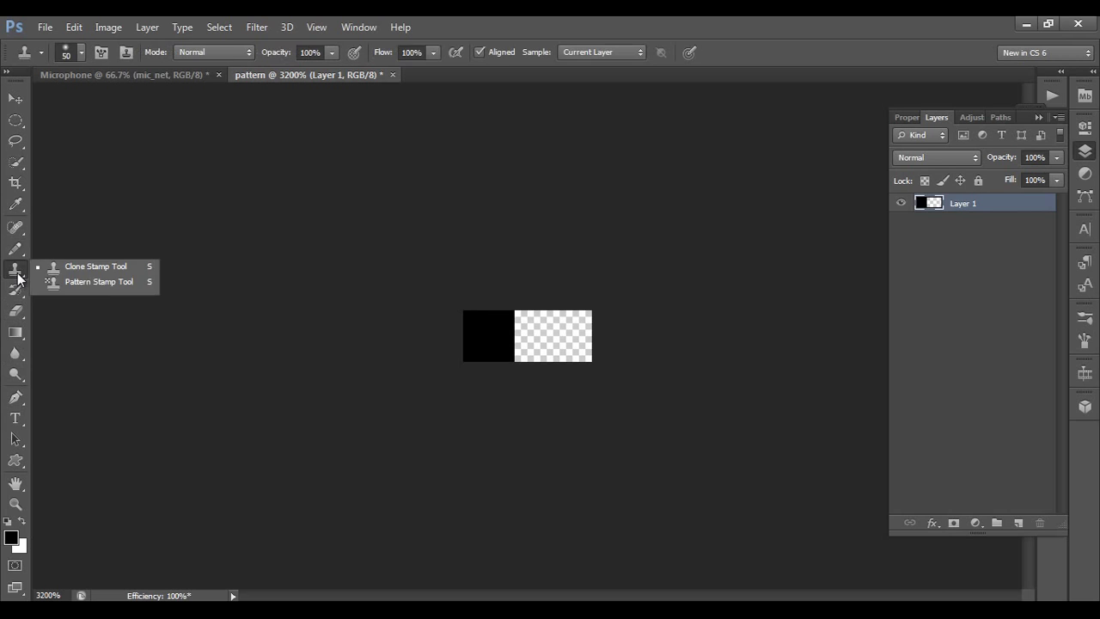
left_click(92, 284)
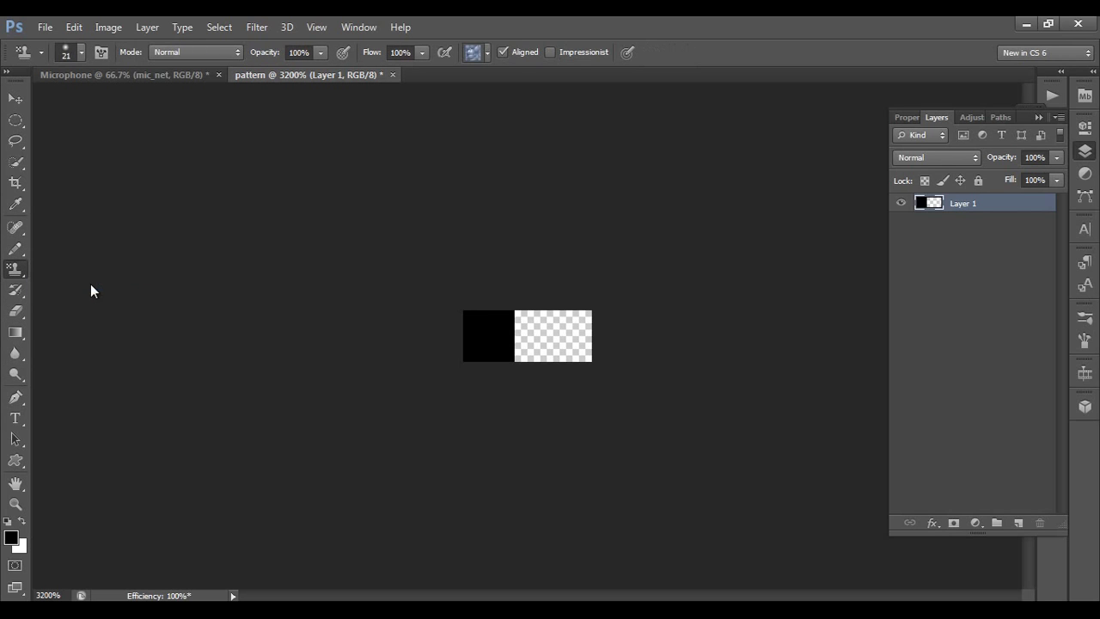
left_click(488, 54)
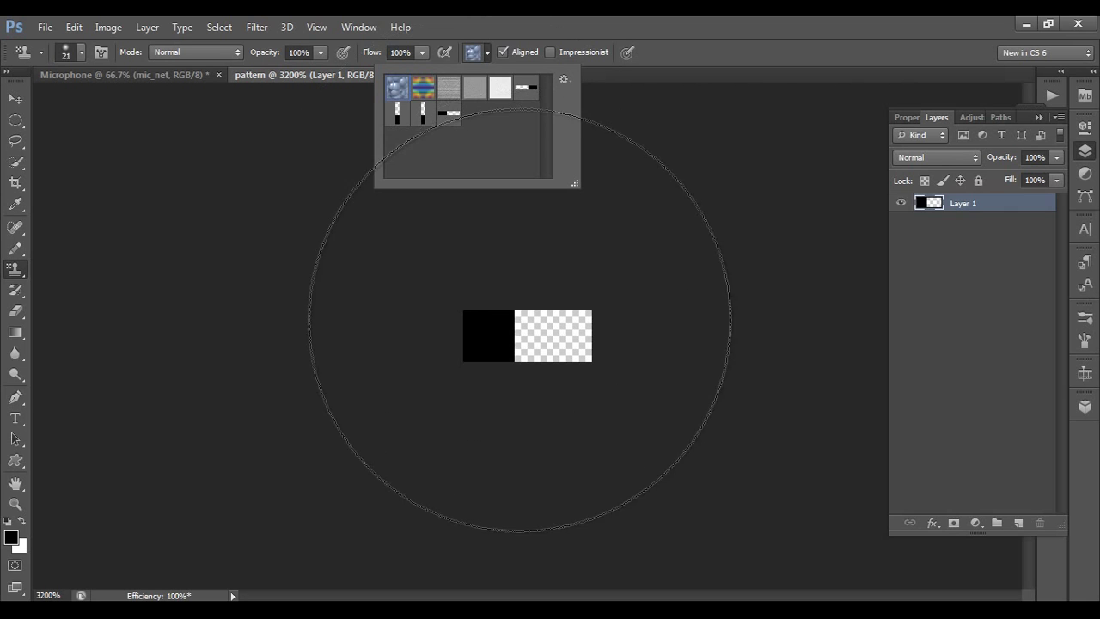
left_click(15, 101)
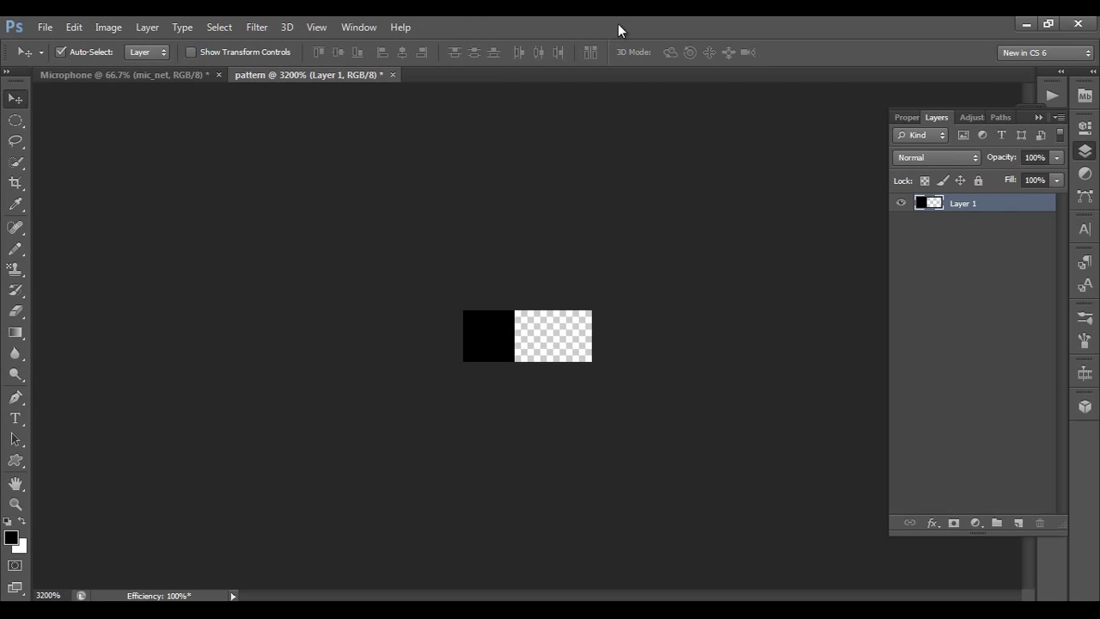
In the Microphone document, fill the circular selection with the striped custom pattern
left_click(135, 74)
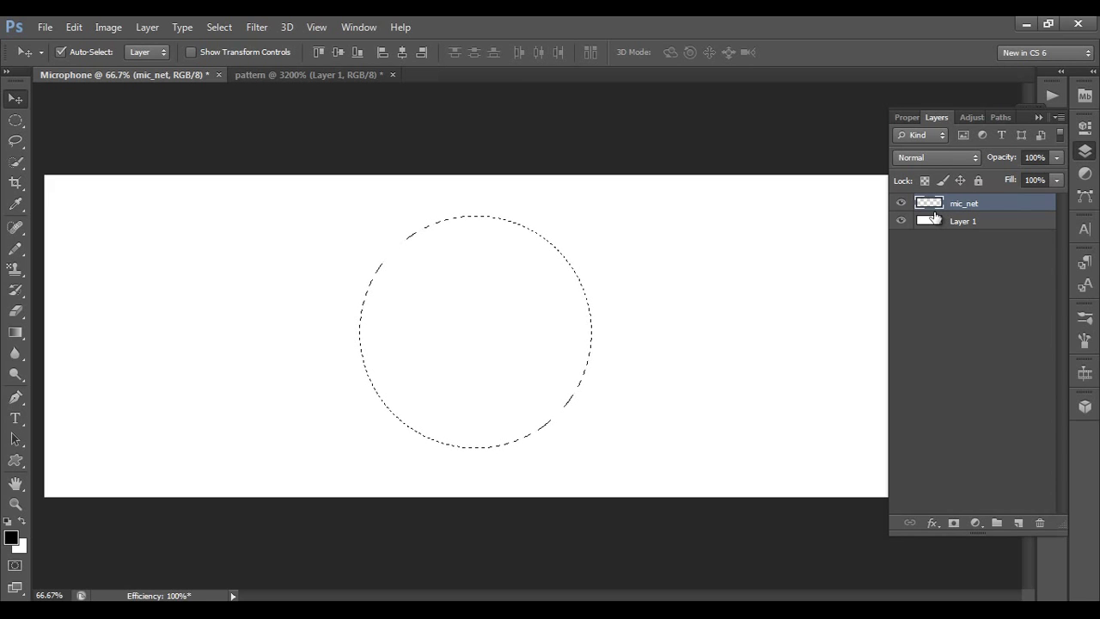
key("shift+F5")
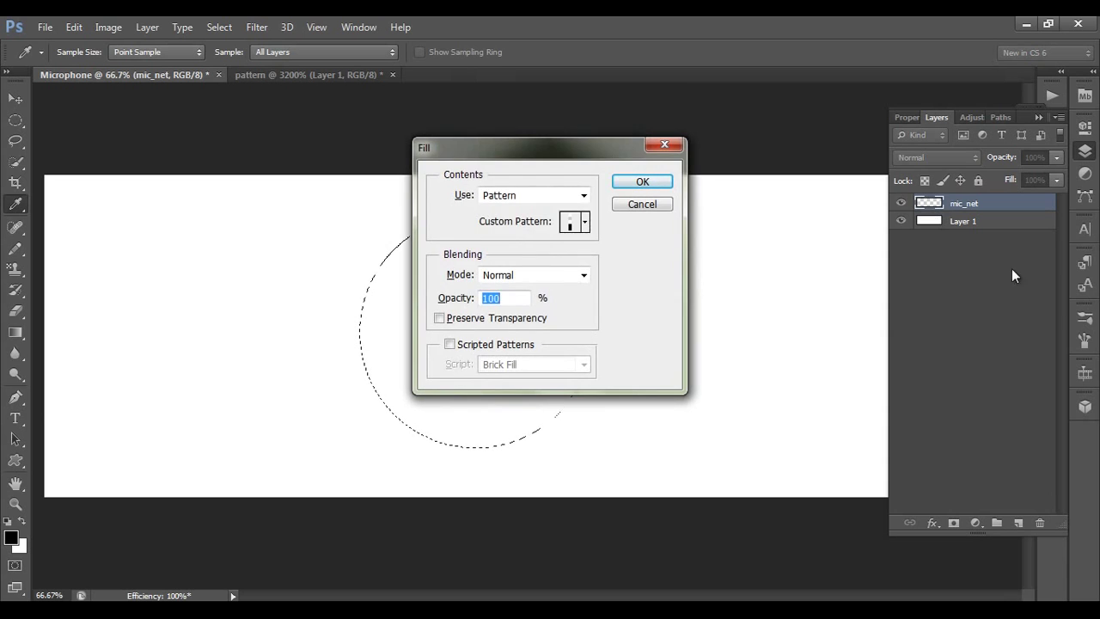
left_click(640, 206)
left_click(78, 32)
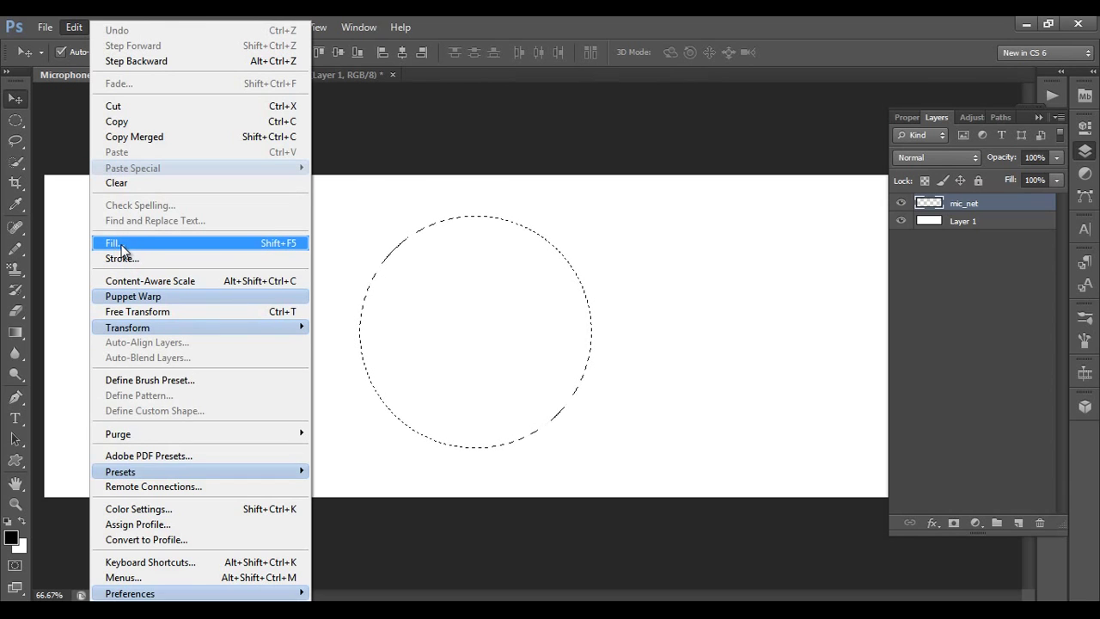
left_click(285, 245)
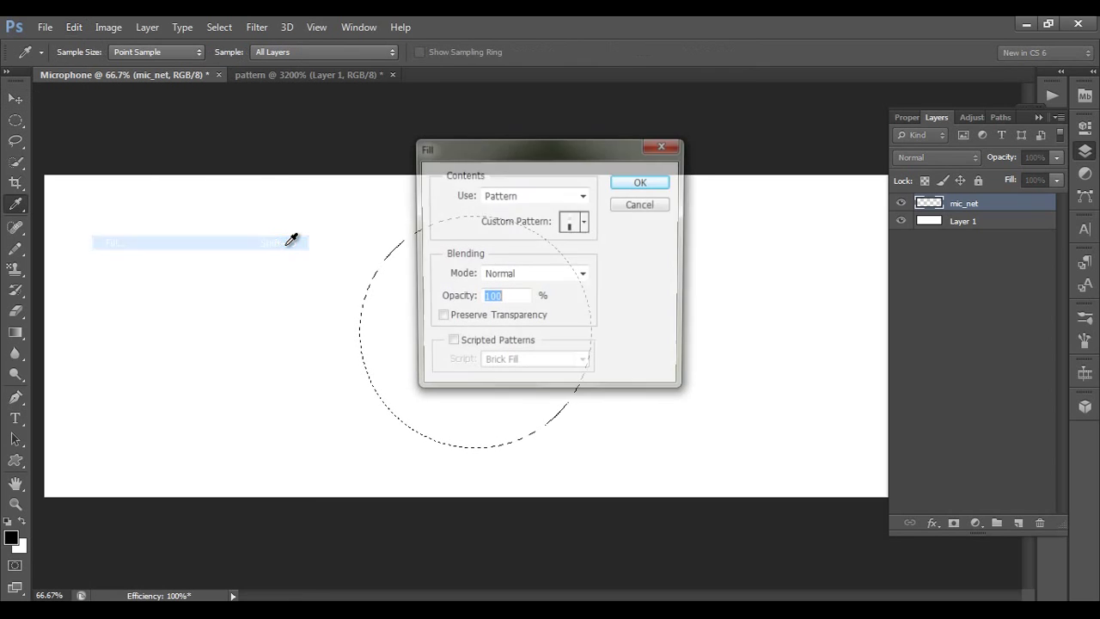
left_click(541, 200)
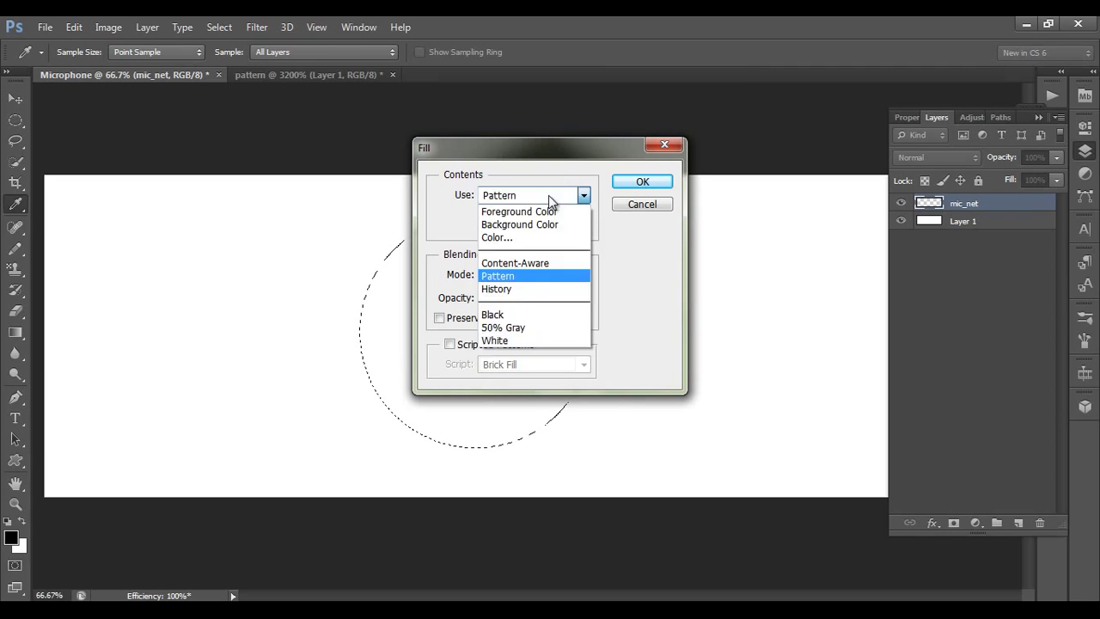
left_click(505, 276)
left_click(585, 223)
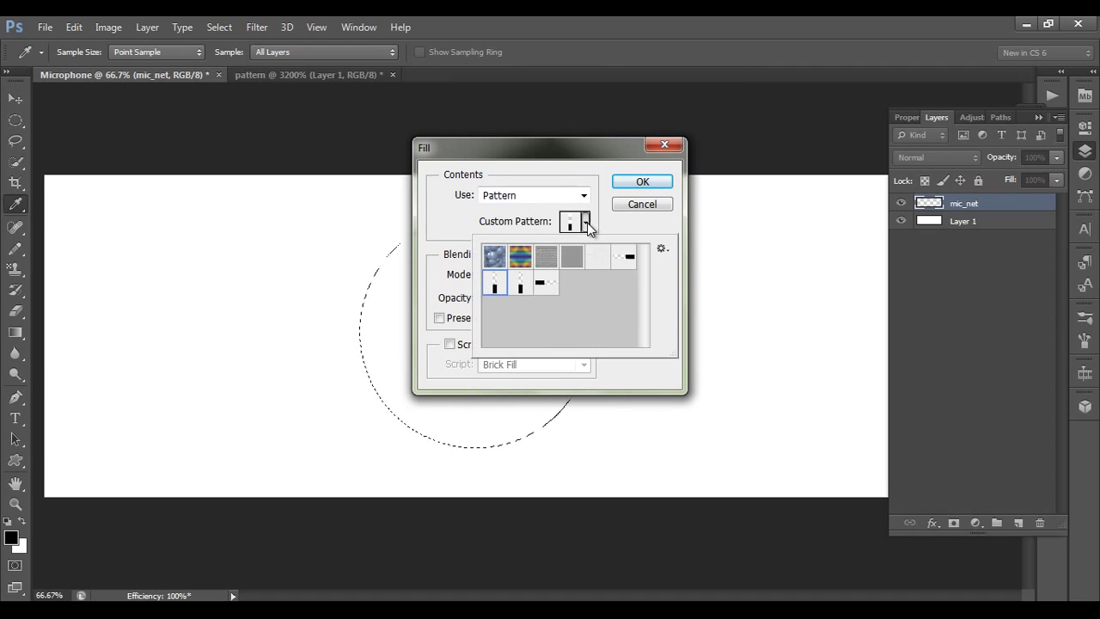
left_click_drag(520, 283, 563, 284)
left_click(617, 219)
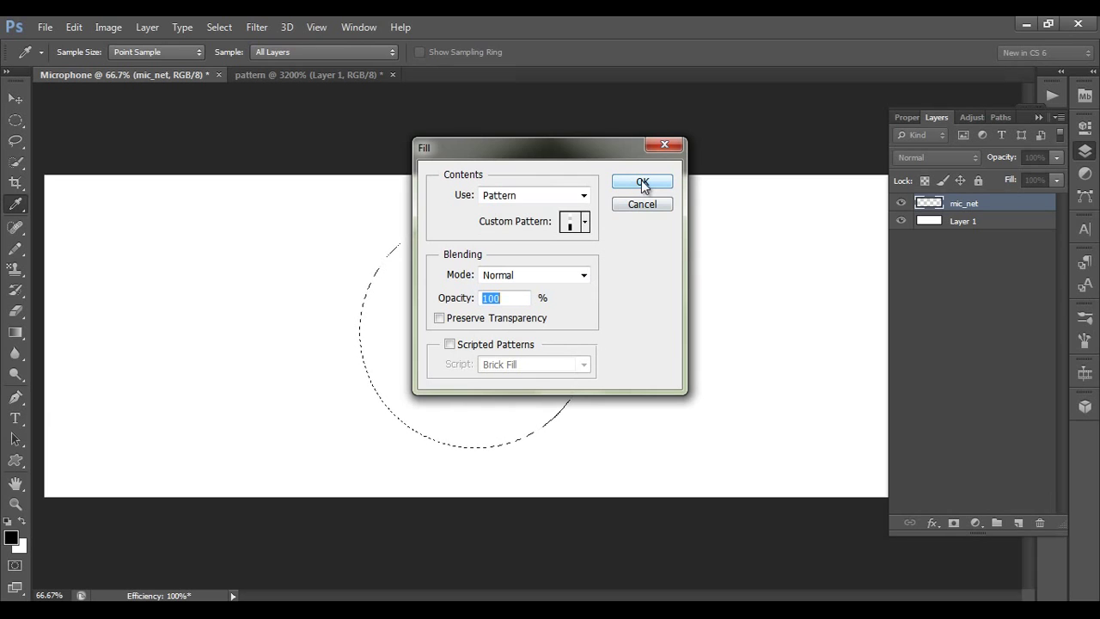
left_click(642, 183)
key("v")
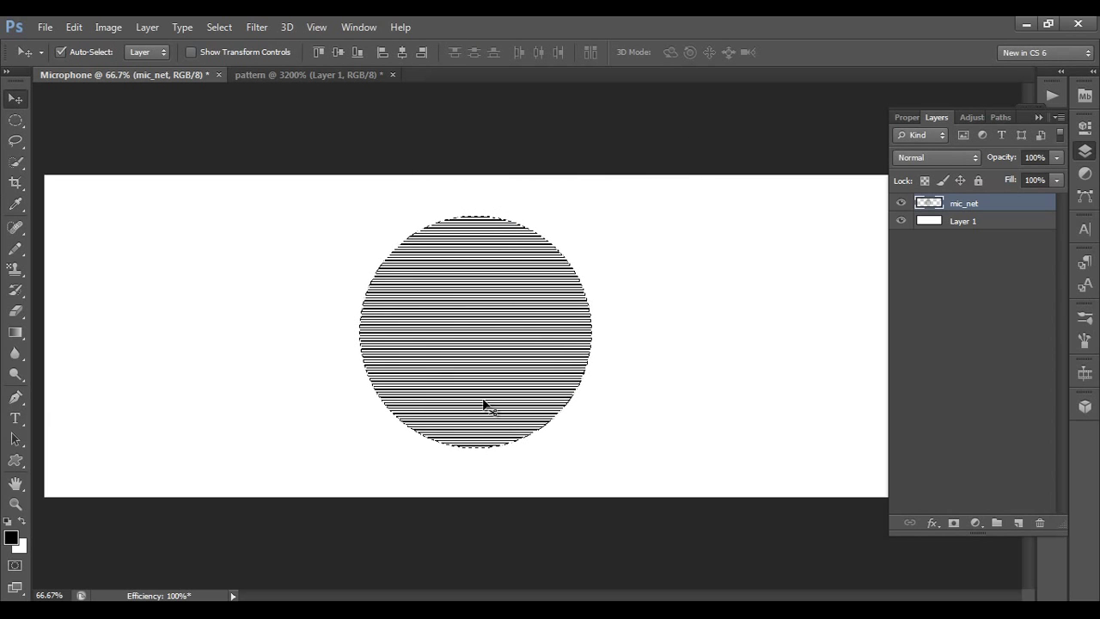
Fill the circle again with the grid custom pattern and zoom in to inspect it
left_click(73, 28)
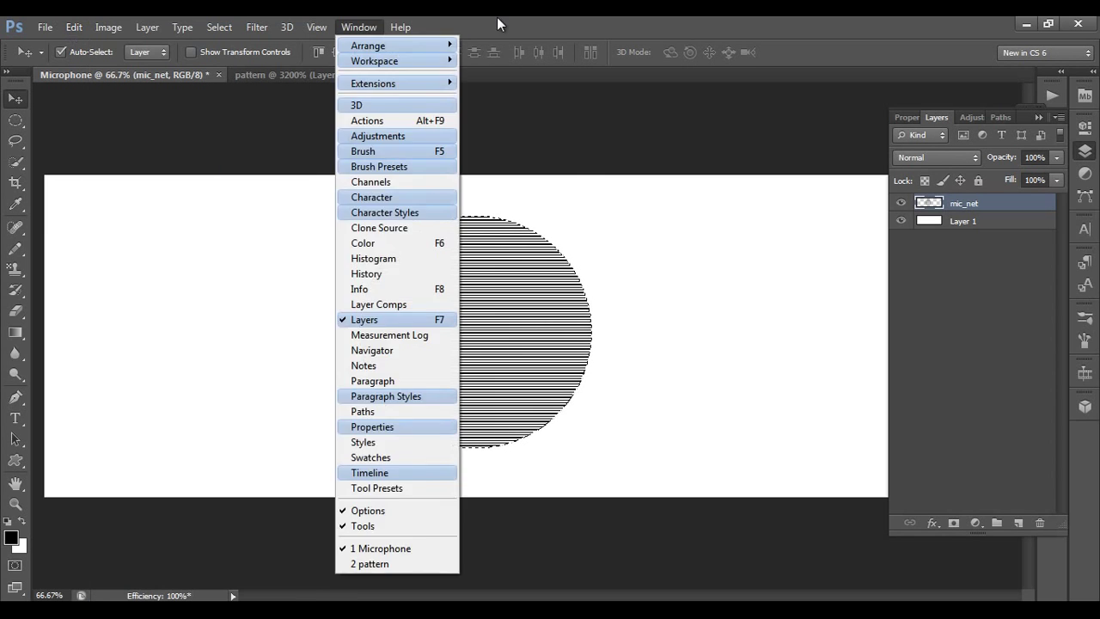
left_click(358, 26)
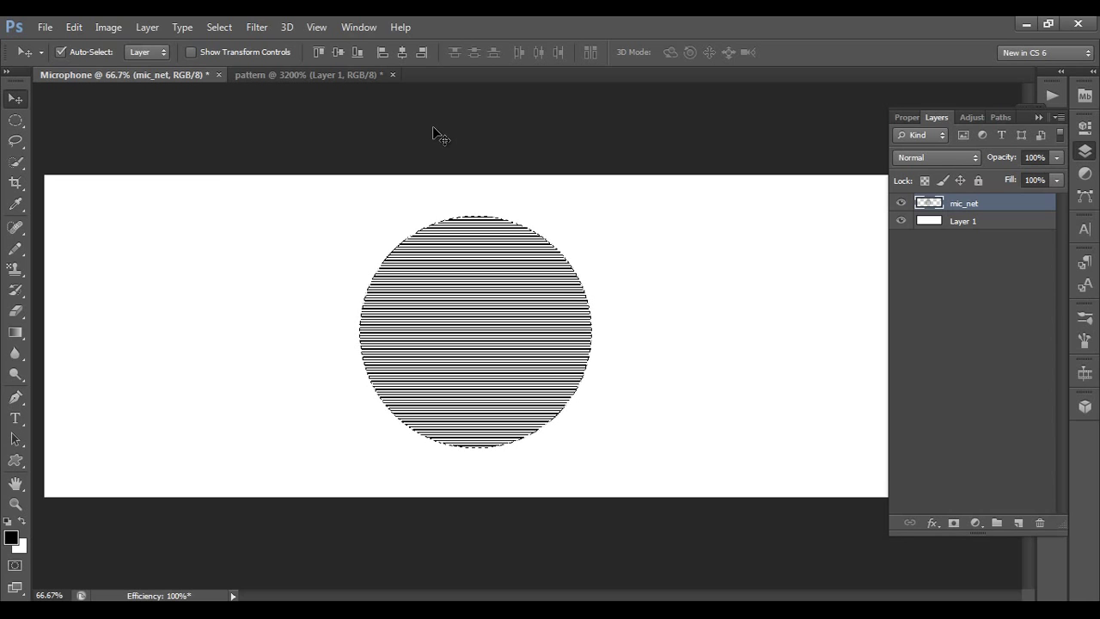
key("shift+F5")
left_click(584, 222)
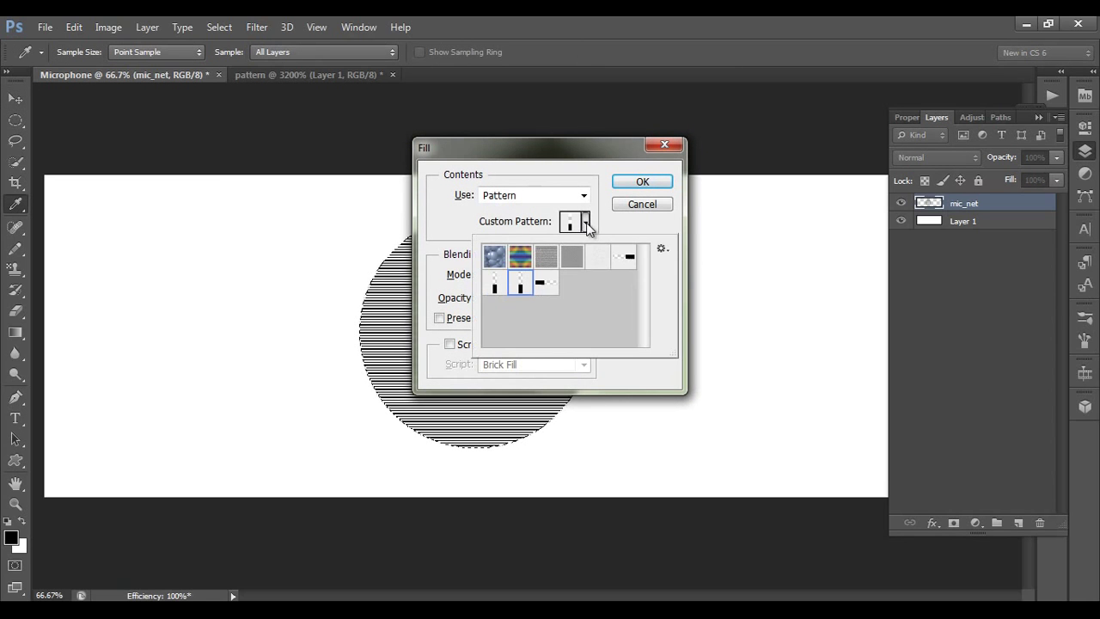
left_click(548, 286)
left_click(611, 232)
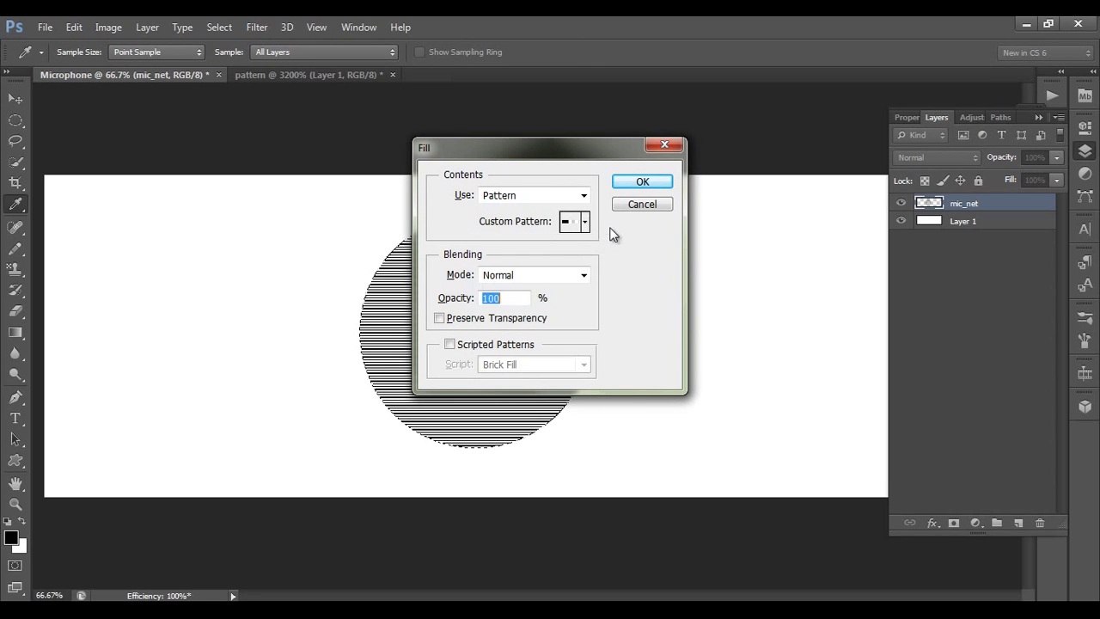
left_click(640, 184)
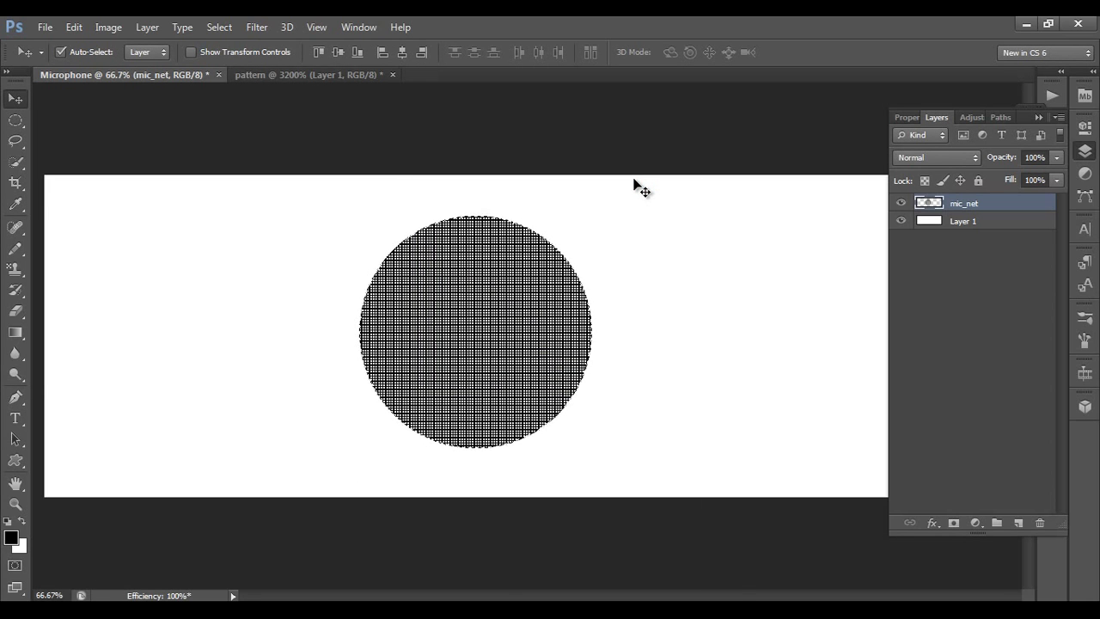
key("ctrl+plus")
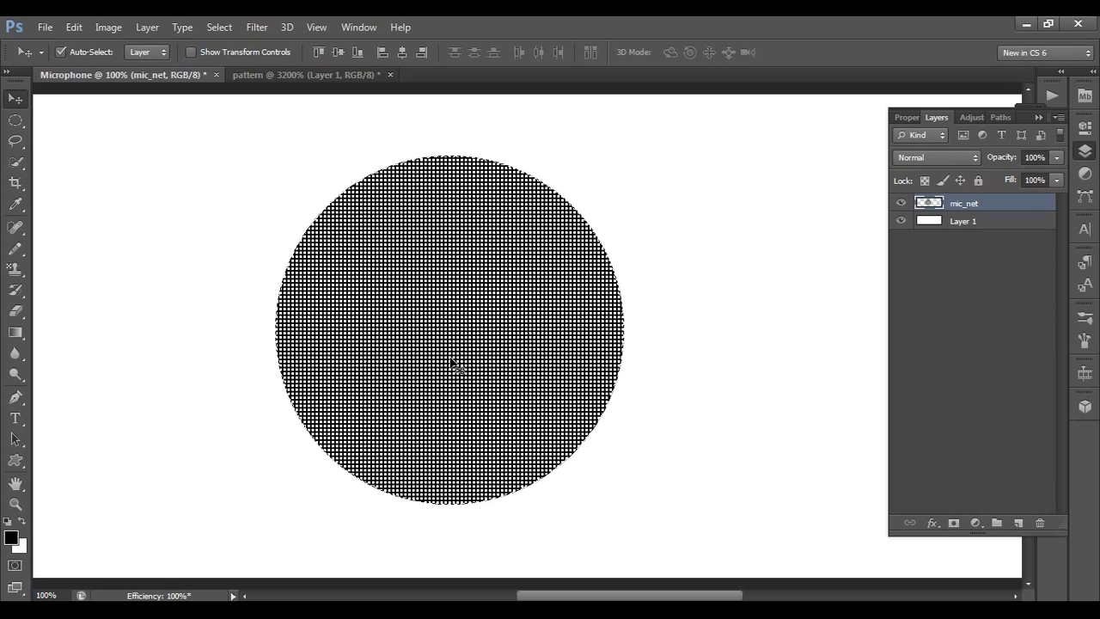
key("ctrl+minus")
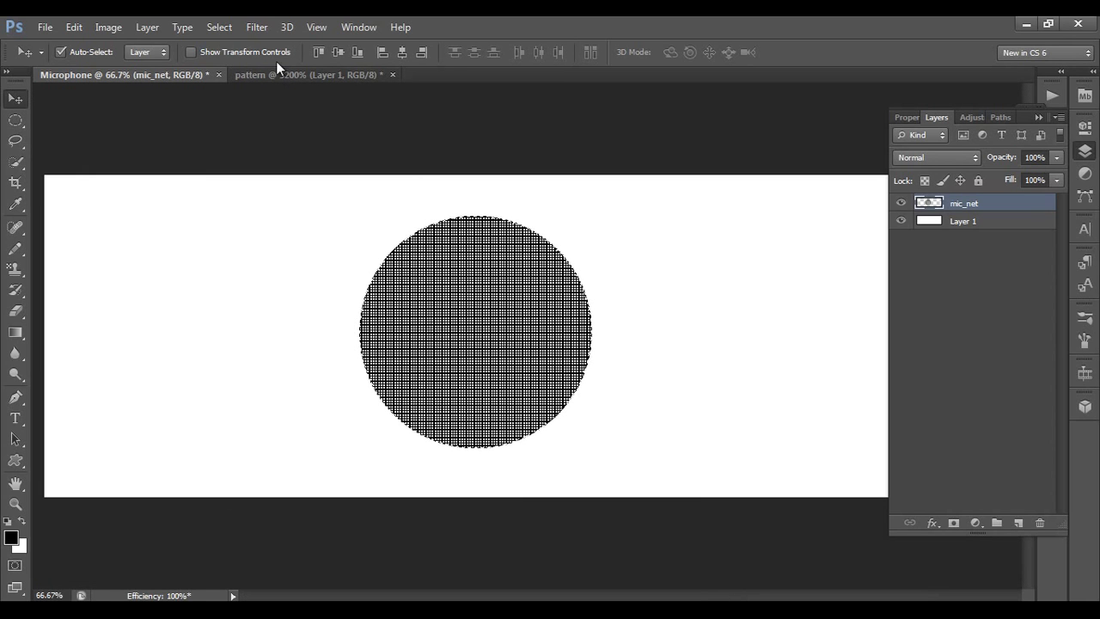
Apply Filter > Distort > Spherize to the grid with the Amount slider dragged to its end
left_click(263, 27)
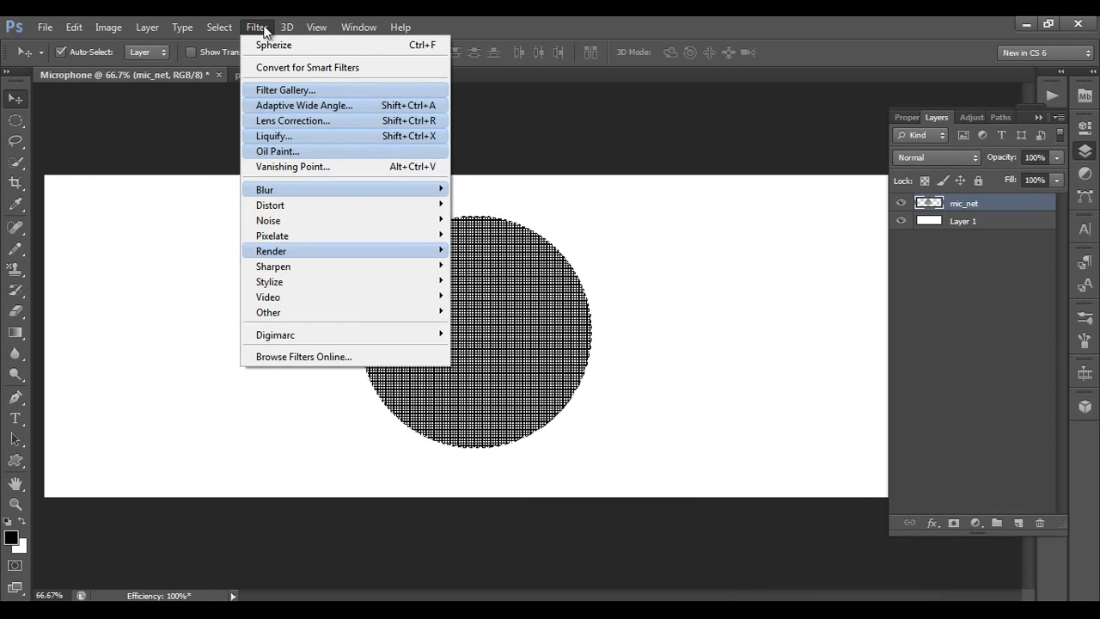
mouse_move(275, 209)
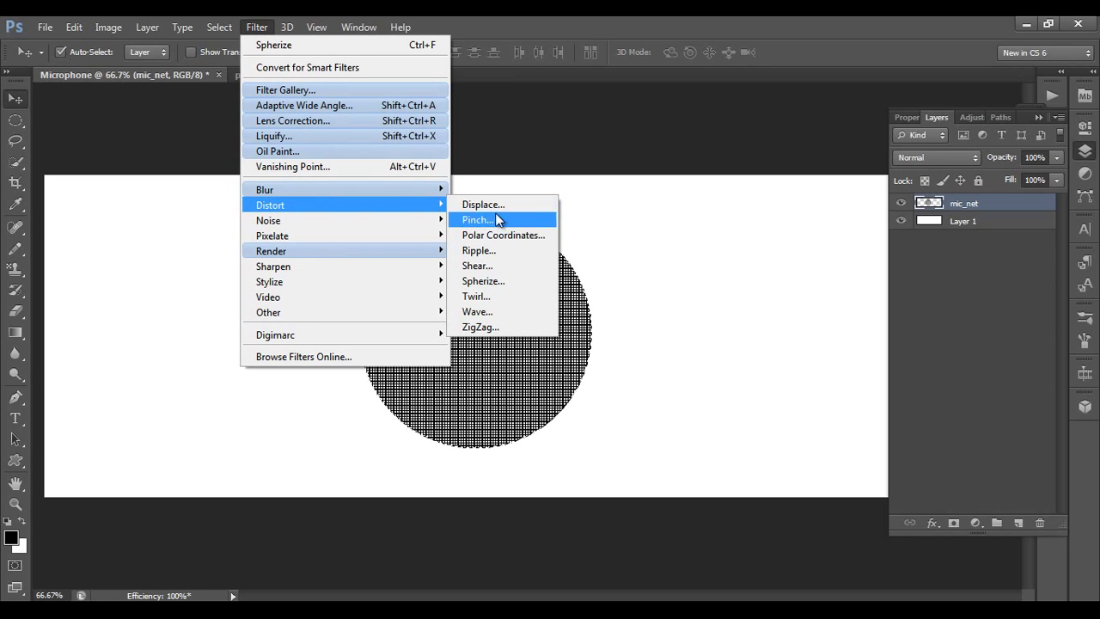
left_click(511, 282)
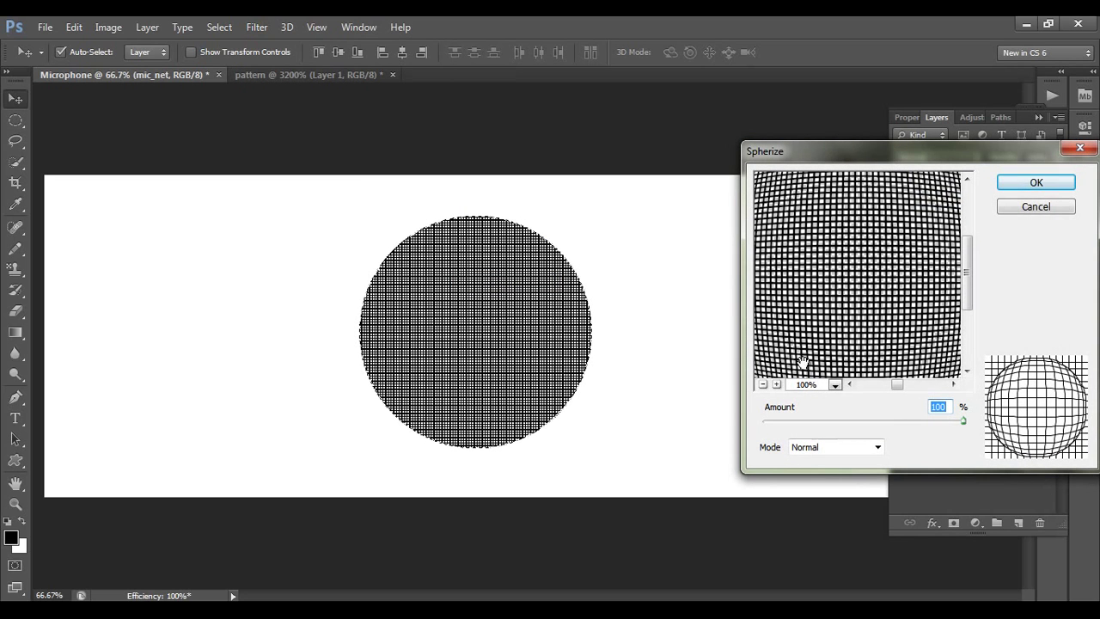
left_click(762, 385)
left_click(762, 385)
left_click_drag(899, 422, 854, 421)
left_click_drag(780, 425, 1001, 437)
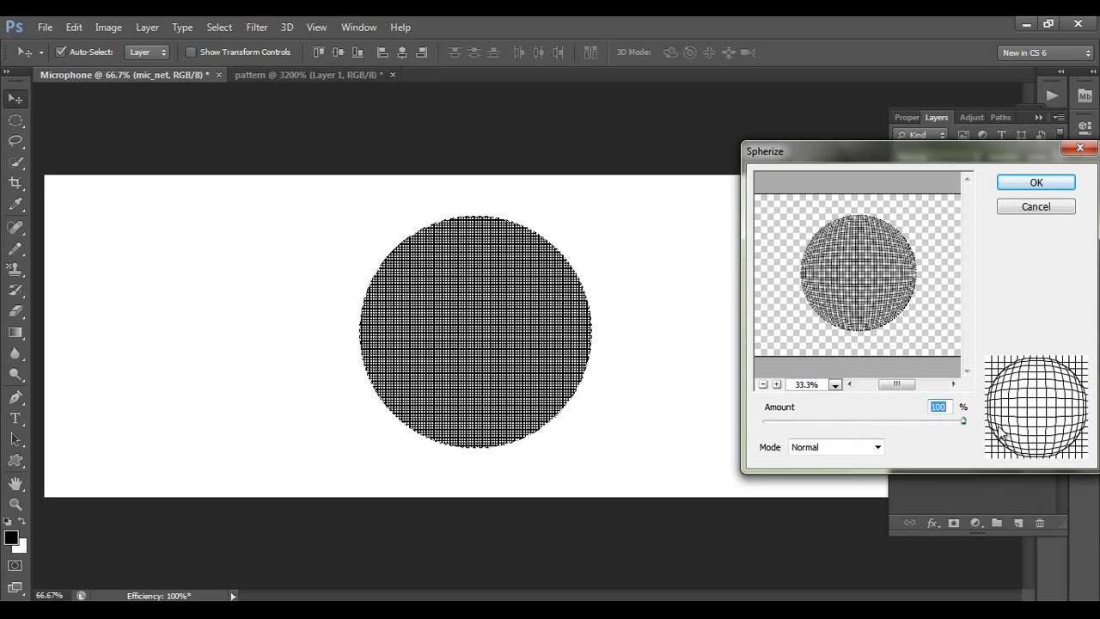
left_click(1036, 183)
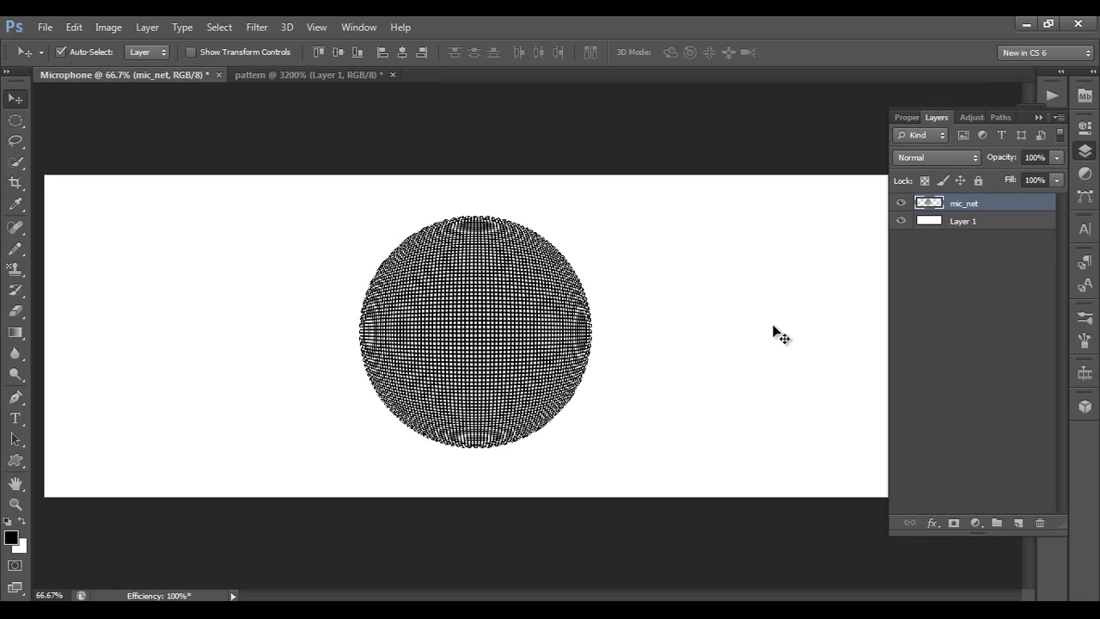
Add a new layer above mic_net and name it colour
left_click(1018, 524)
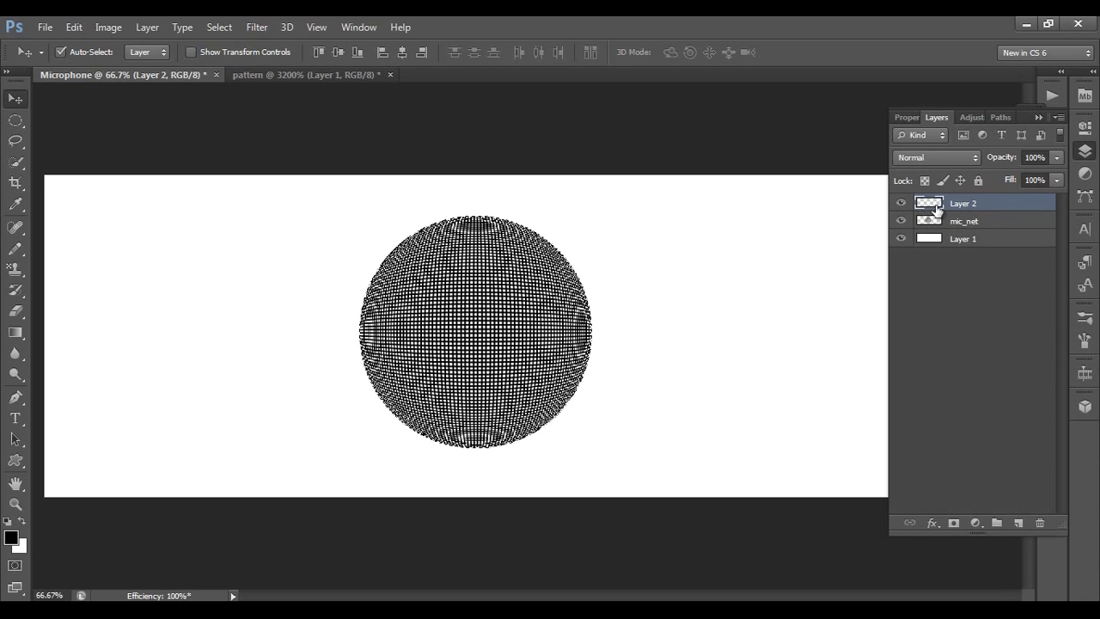
double_click(965, 204)
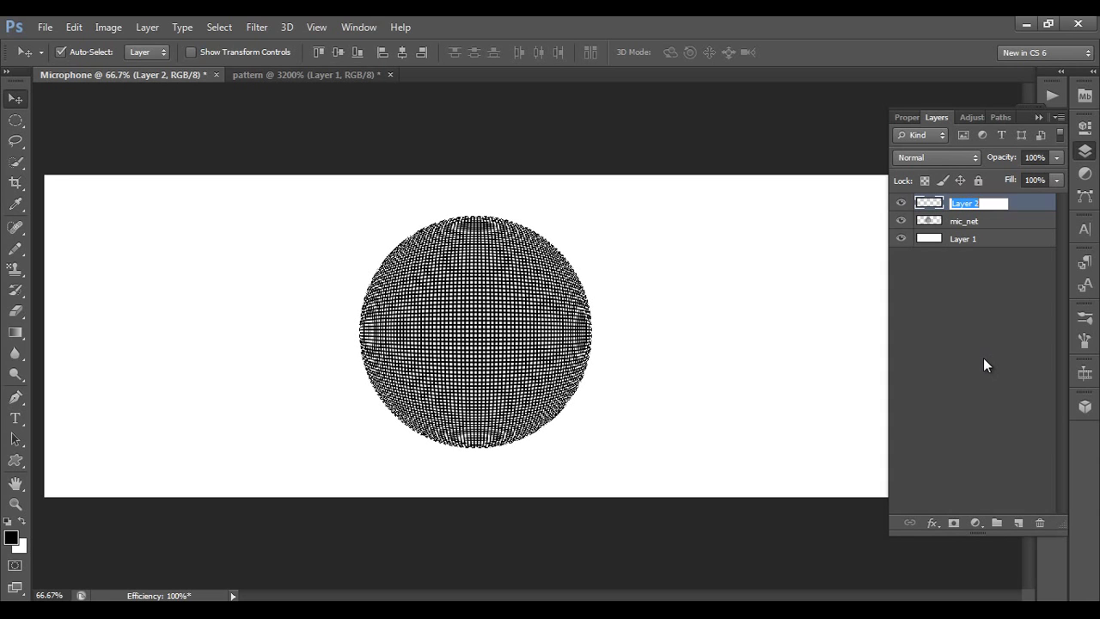
type("colo")
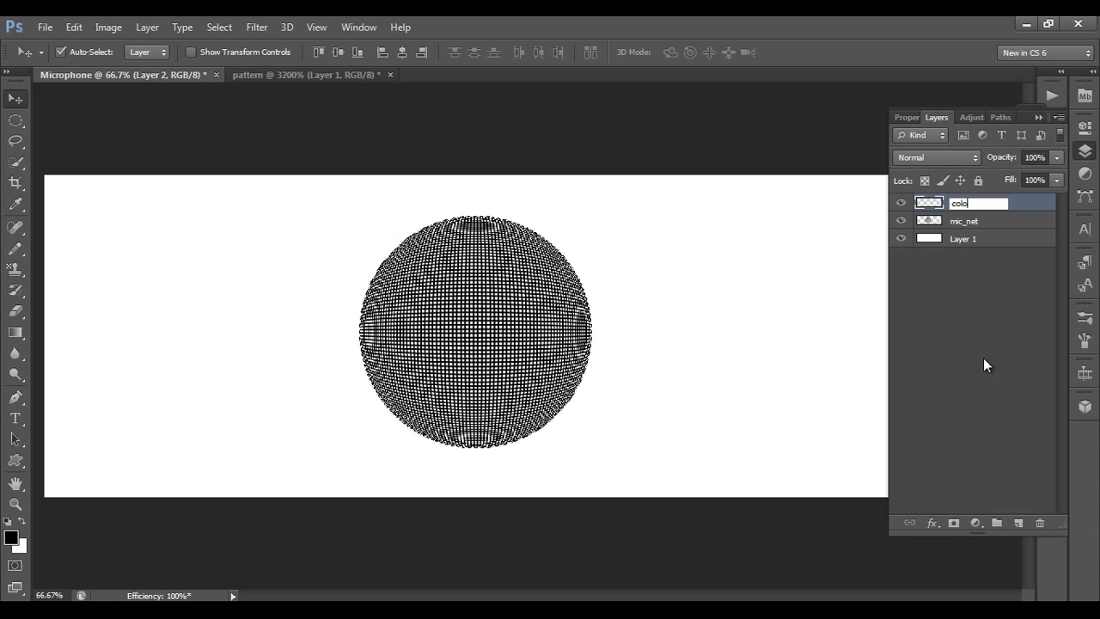
type("ur")
key("Return")
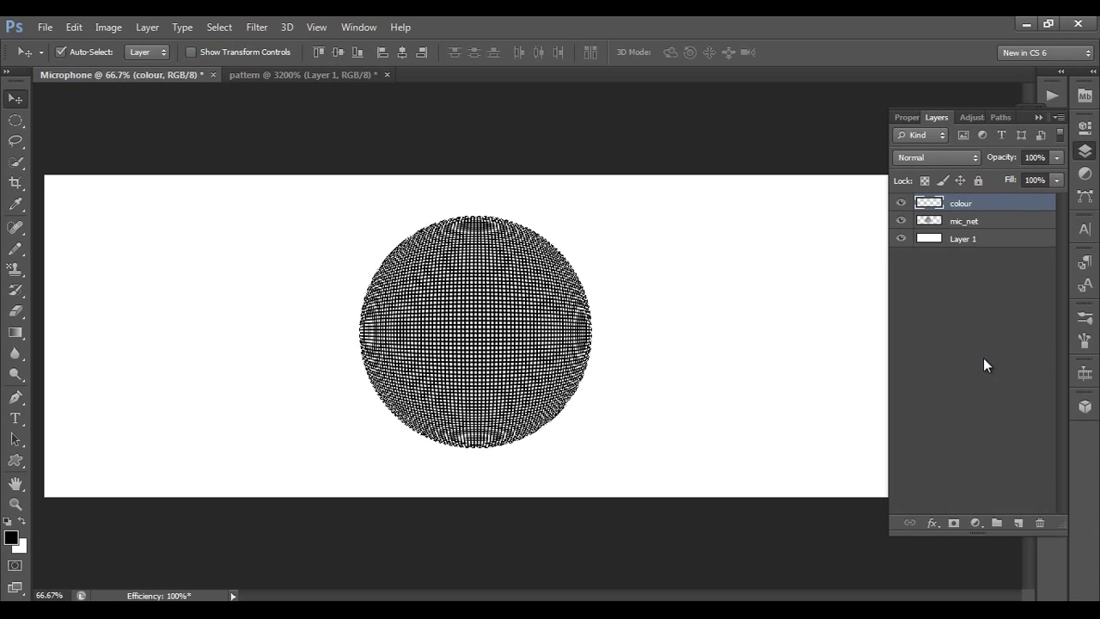
Set the Gradient tool to a radial black-to-5a5a5a dark grey gradient
left_click(14, 333)
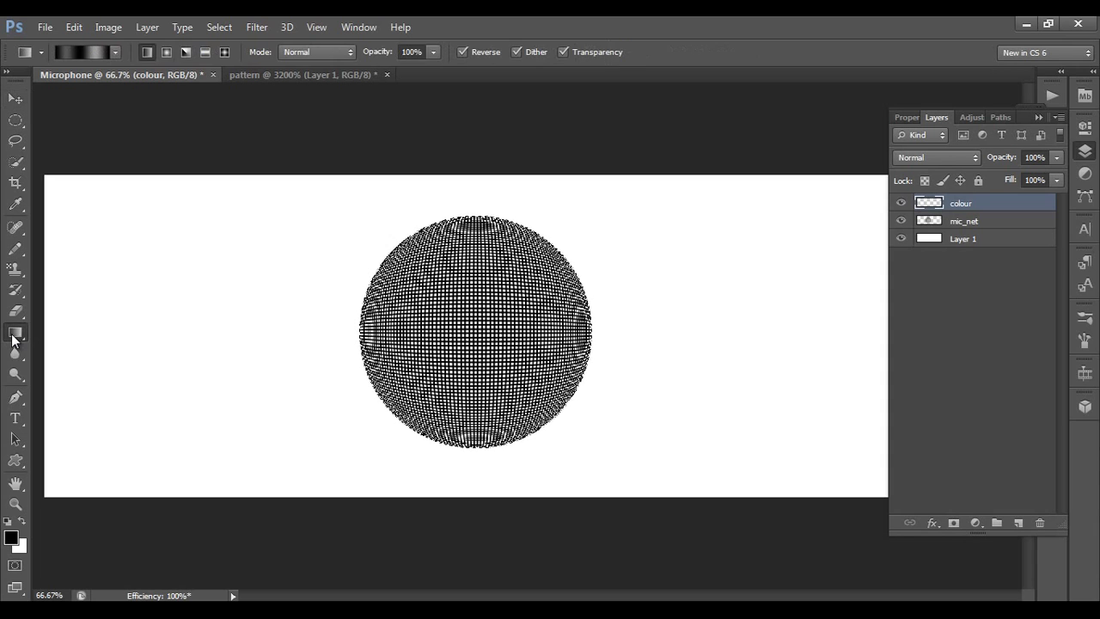
left_click(74, 51)
left_click(573, 220)
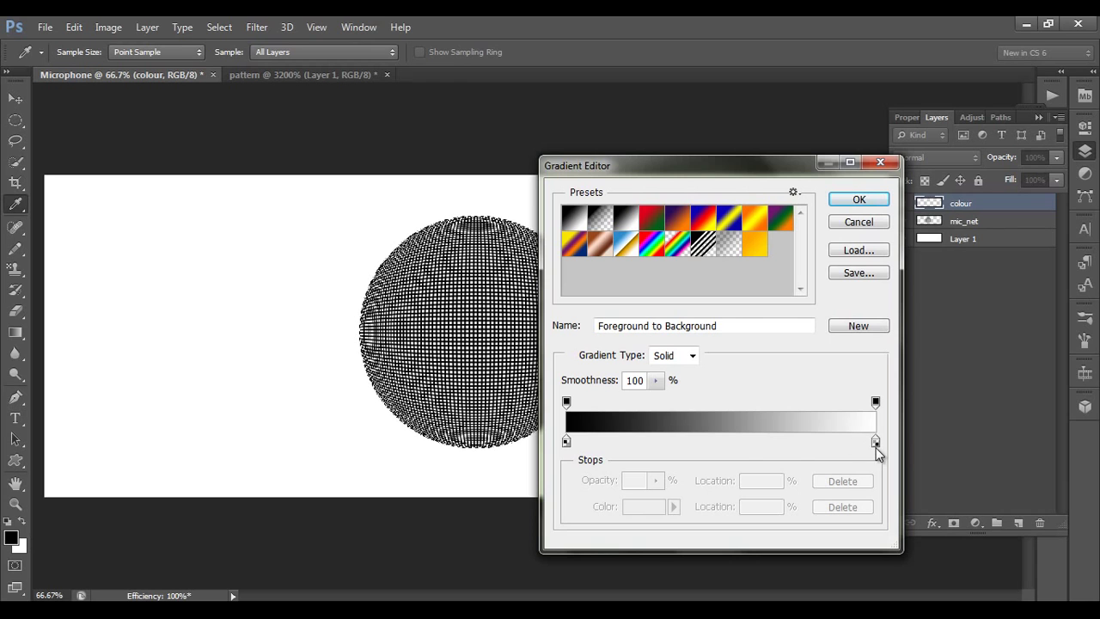
left_click(876, 444)
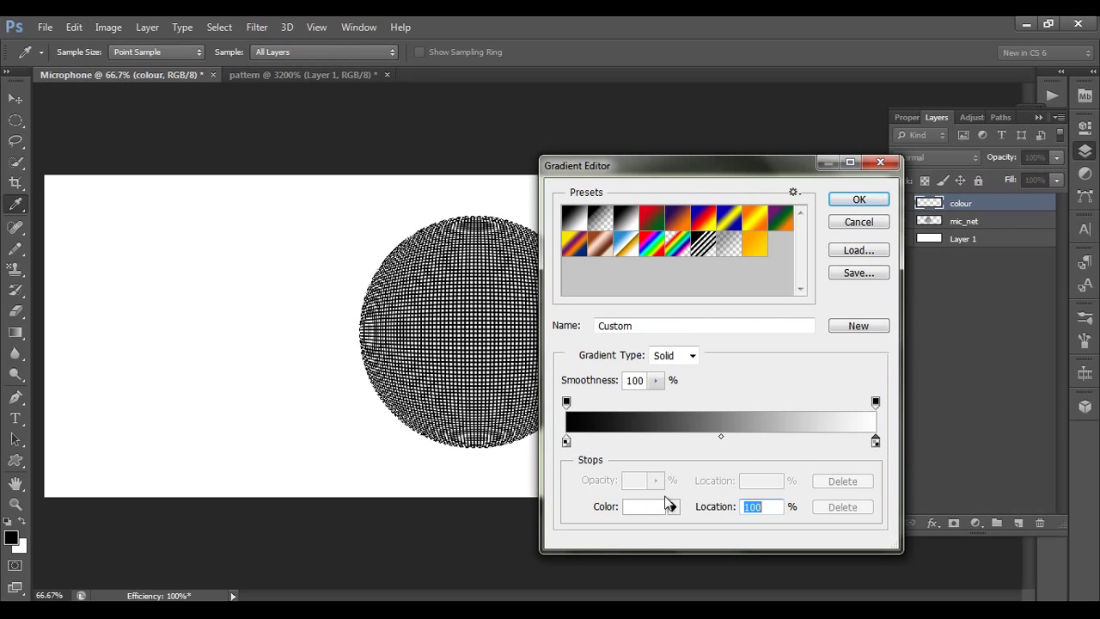
left_click(640, 508)
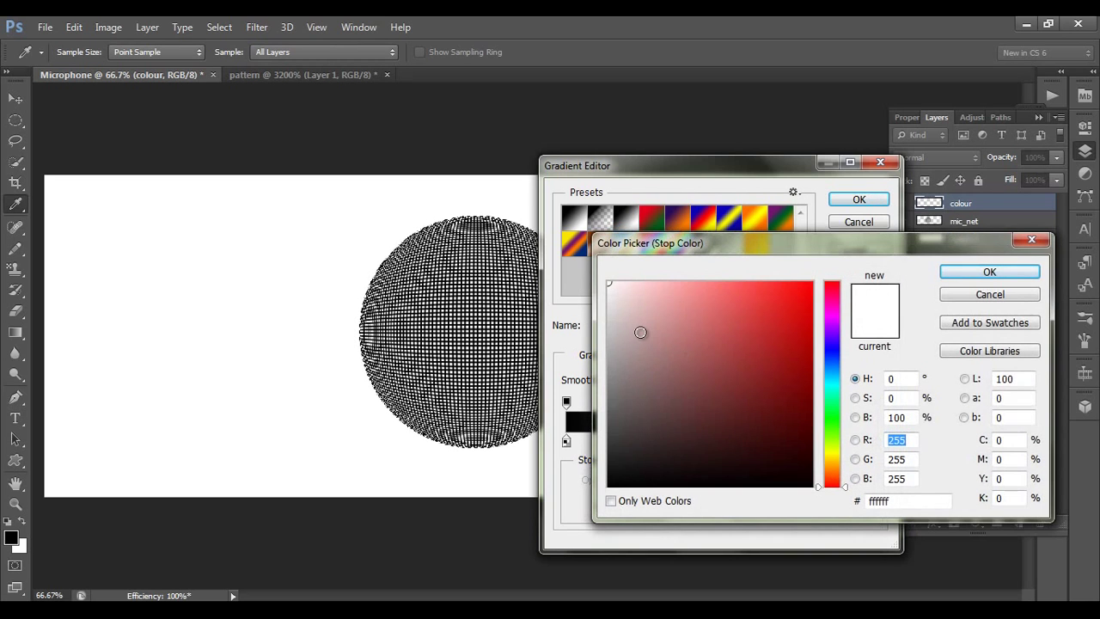
left_click_drag(673, 255, 702, 215)
left_click_drag(649, 305, 637, 373)
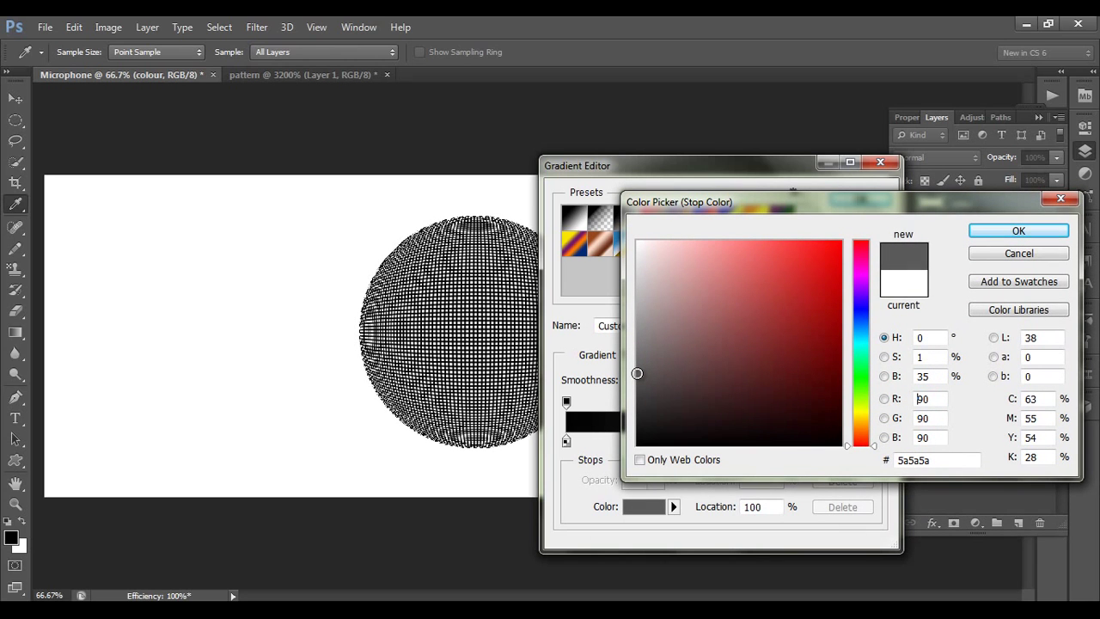
left_click_drag(767, 211, 690, 159)
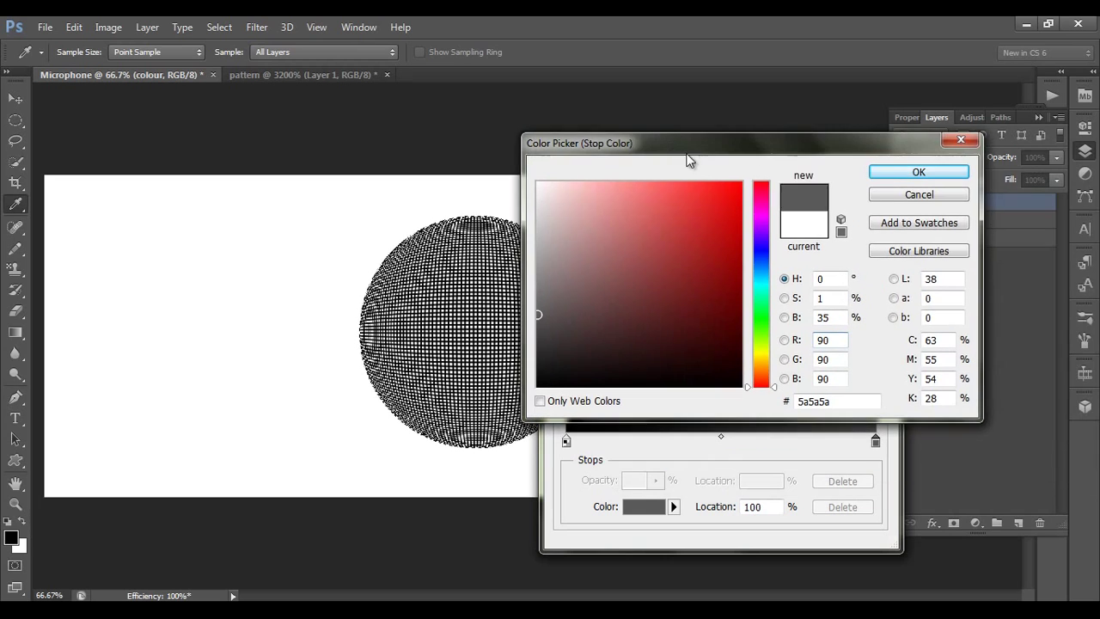
left_click(910, 170)
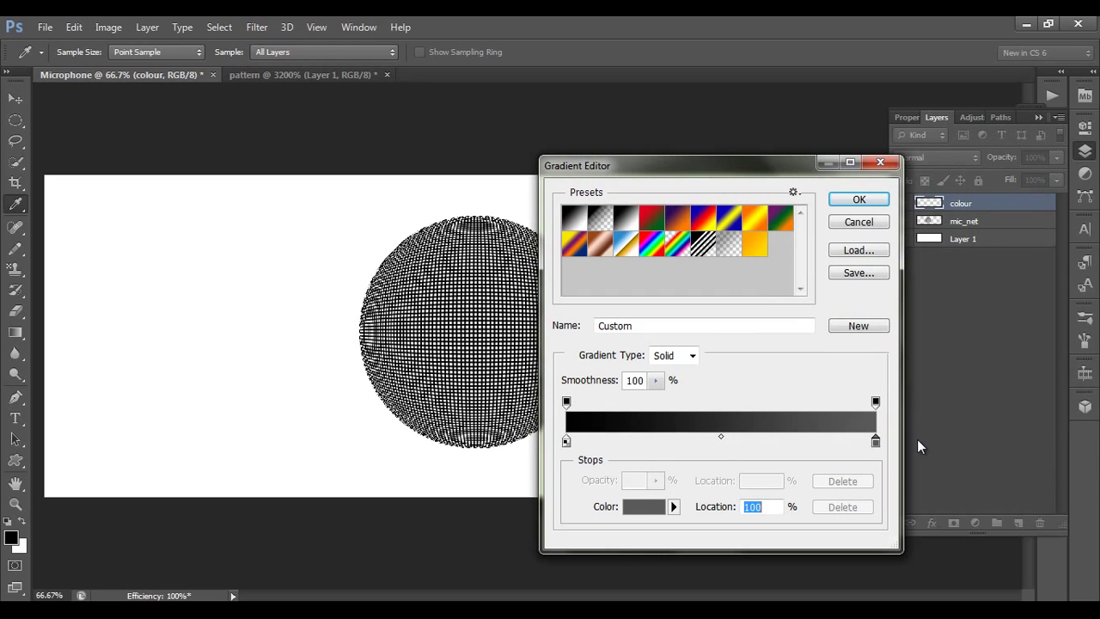
left_click(844, 206)
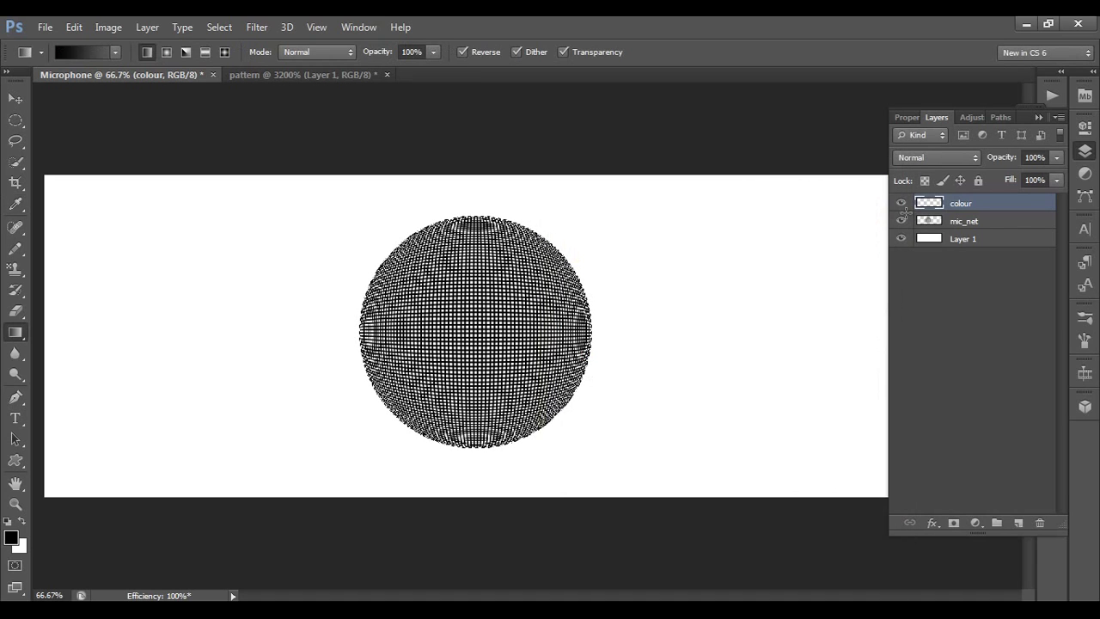
left_click(168, 52)
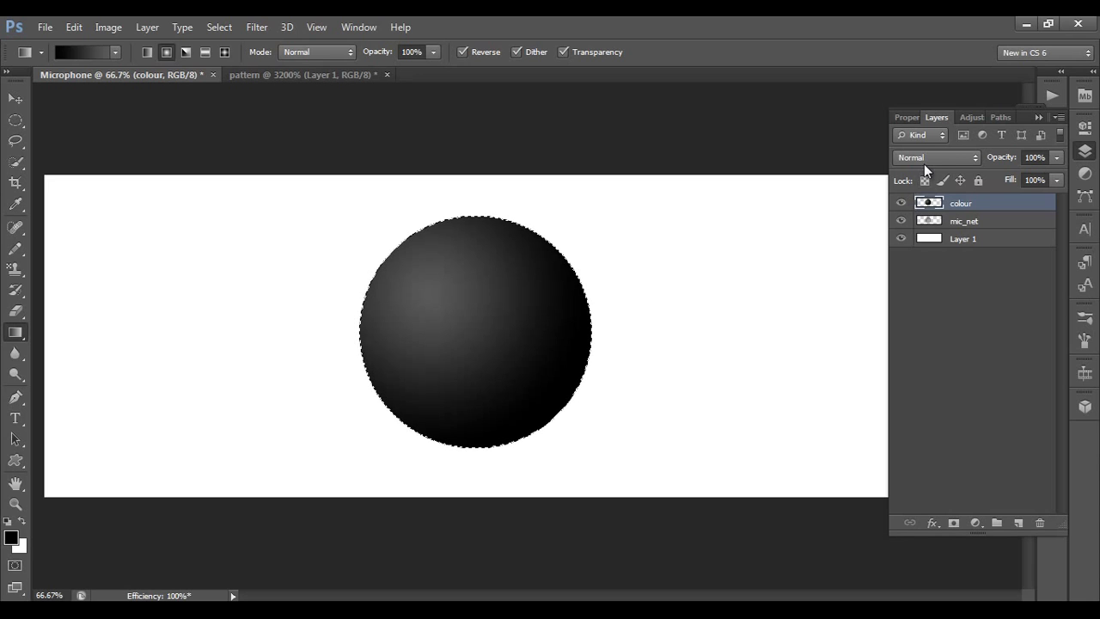
Set the colour layer to Multiply at 90% opacity and check the mesh at 100% zoom
left_click(901, 203)
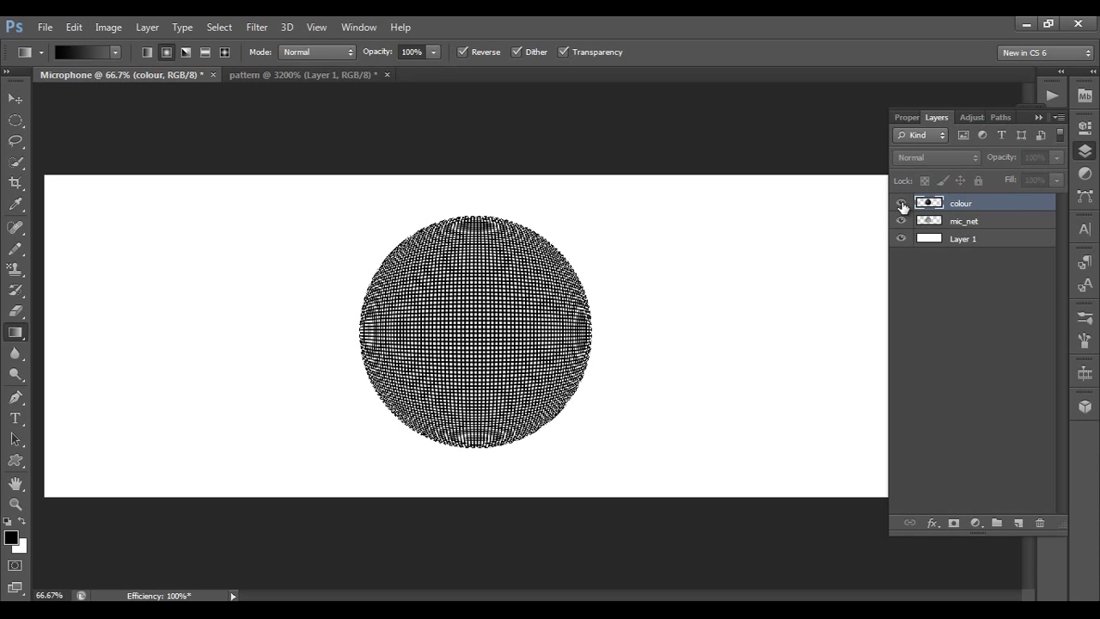
left_click(901, 203)
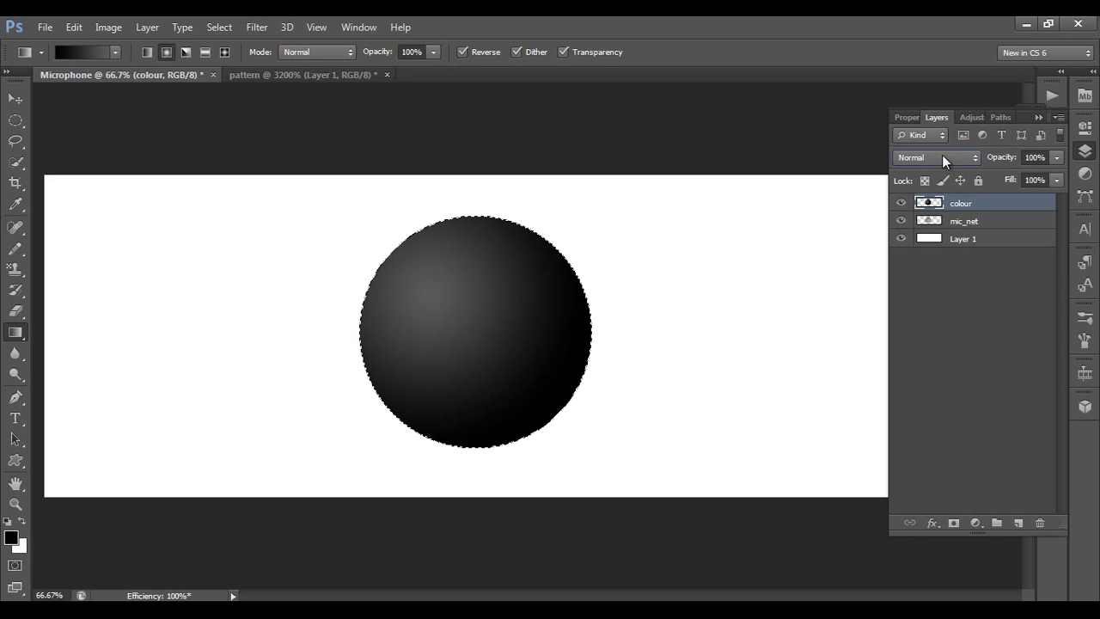
left_click(942, 154)
key("Down")
key("Return")
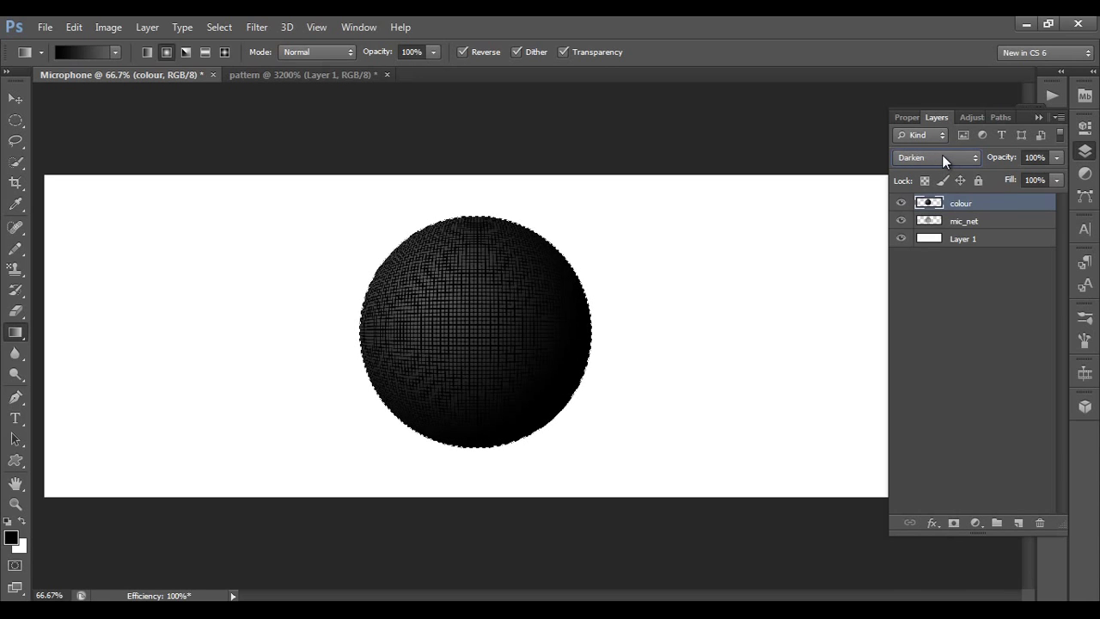
key("Down")
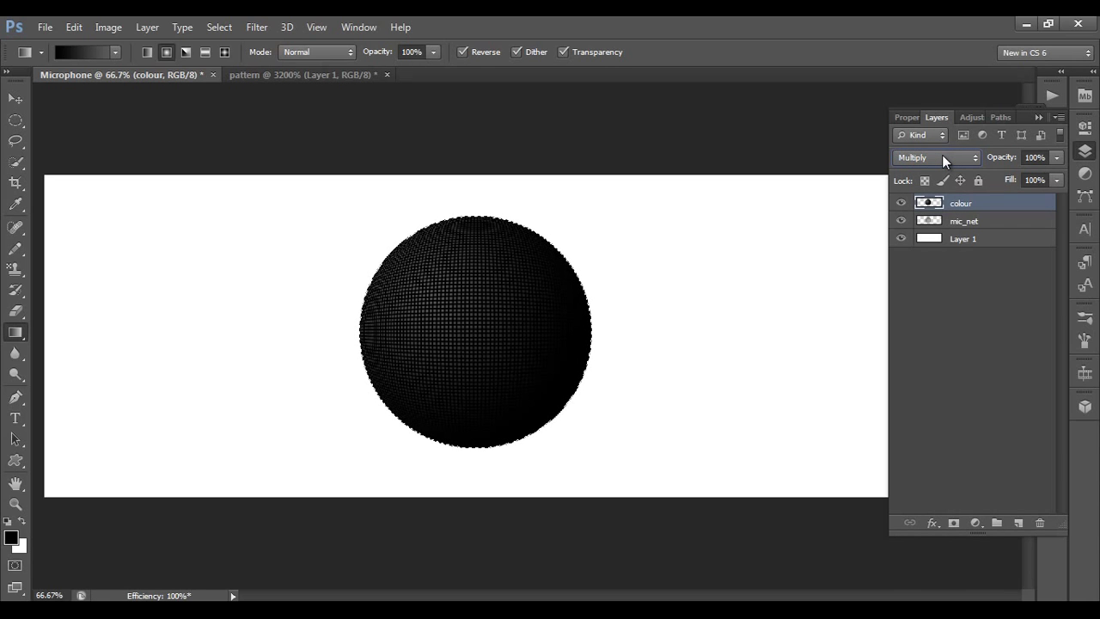
key("Down")
key("Down")
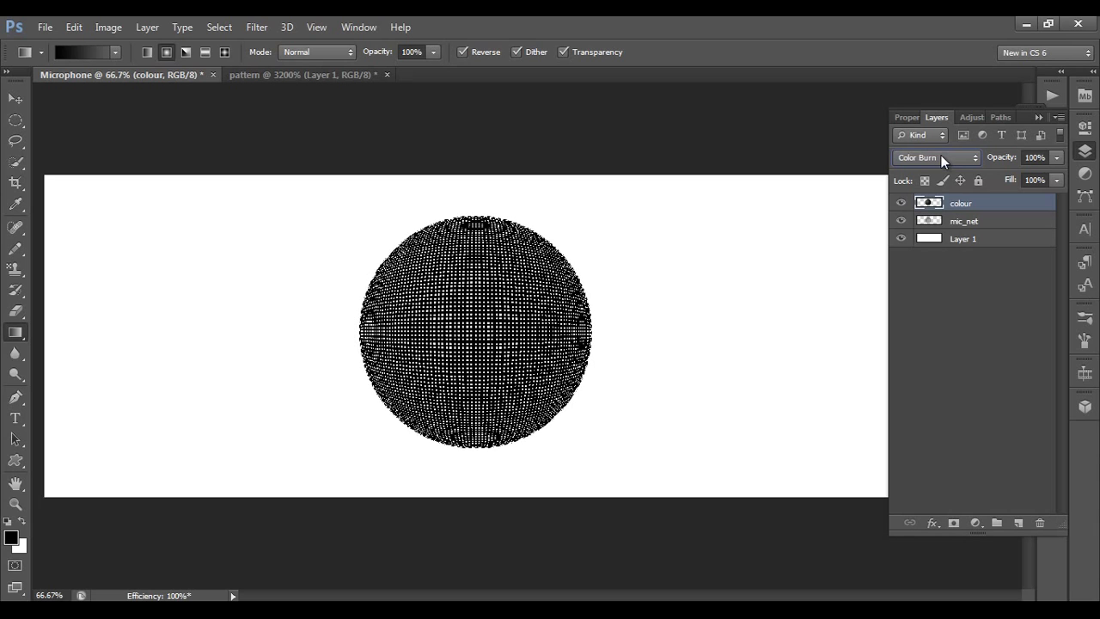
key("Up")
key("Up")
key("Up")
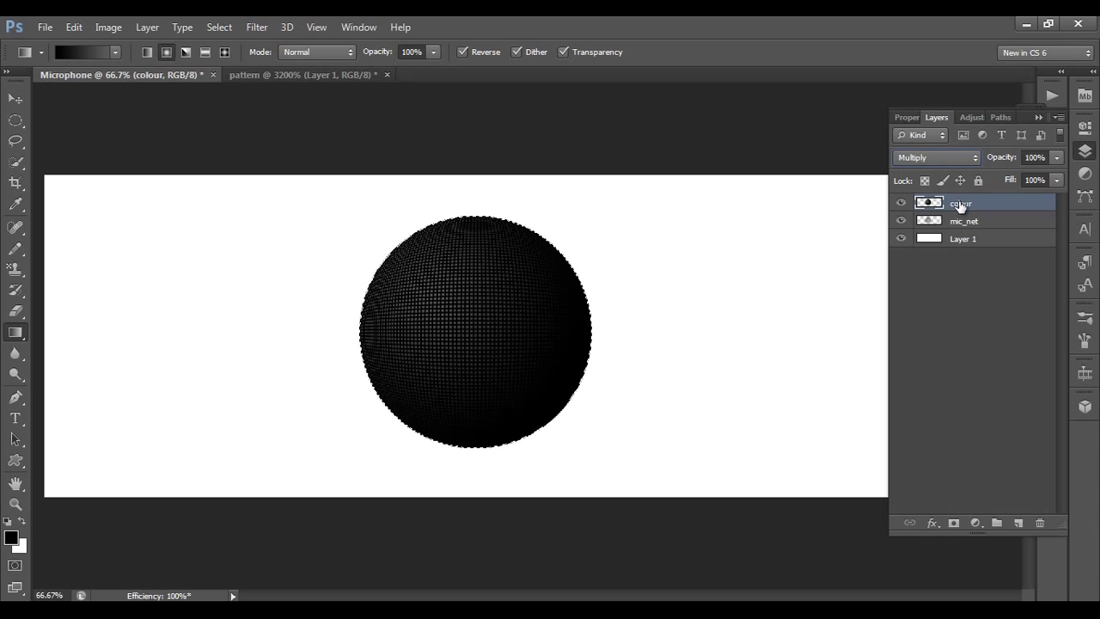
left_click_drag(1011, 159, 999, 164)
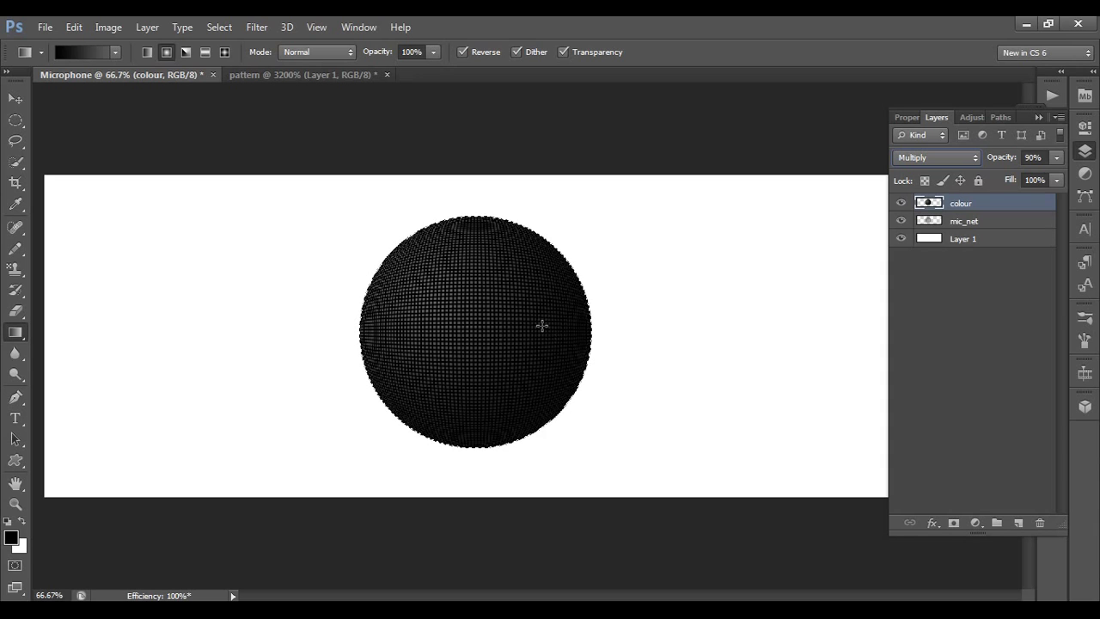
left_click(15, 97)
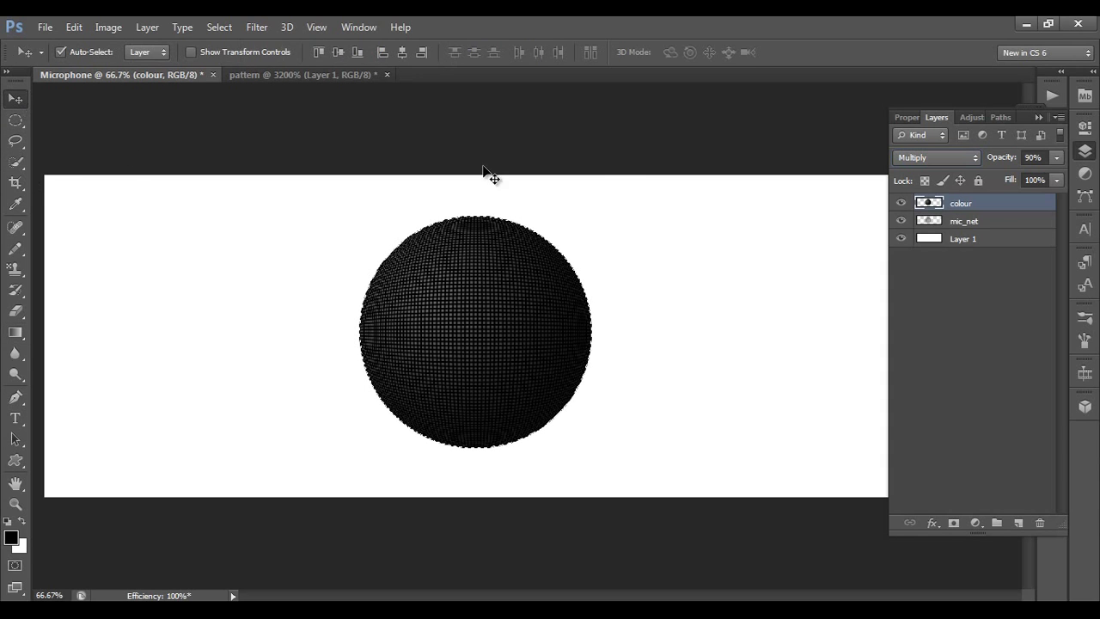
key("ctrl+plus")
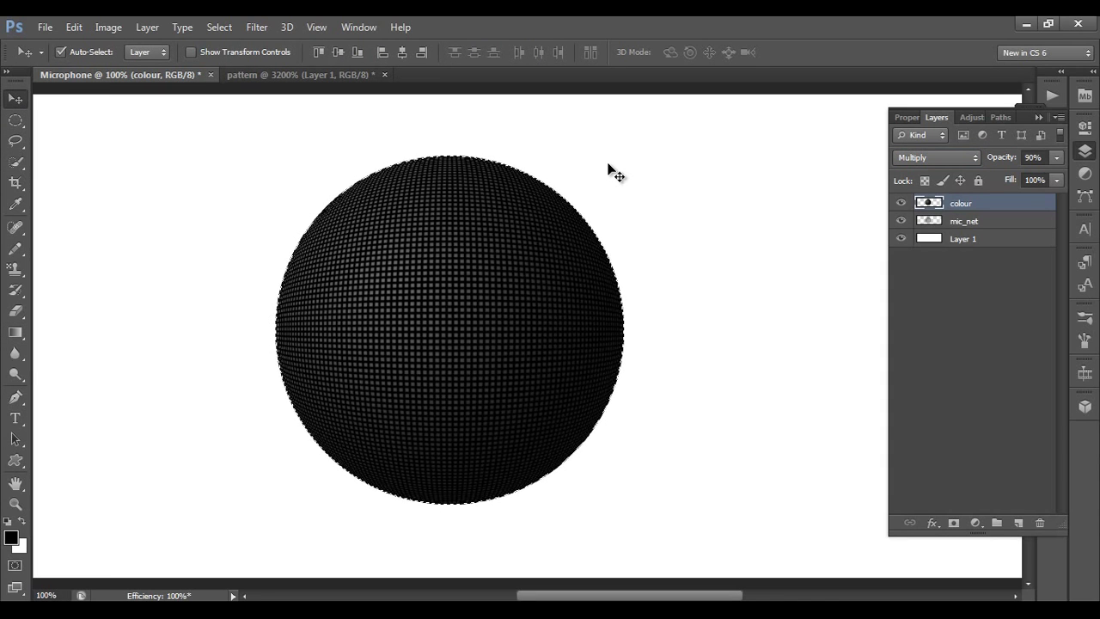
key("ctrl+minus")
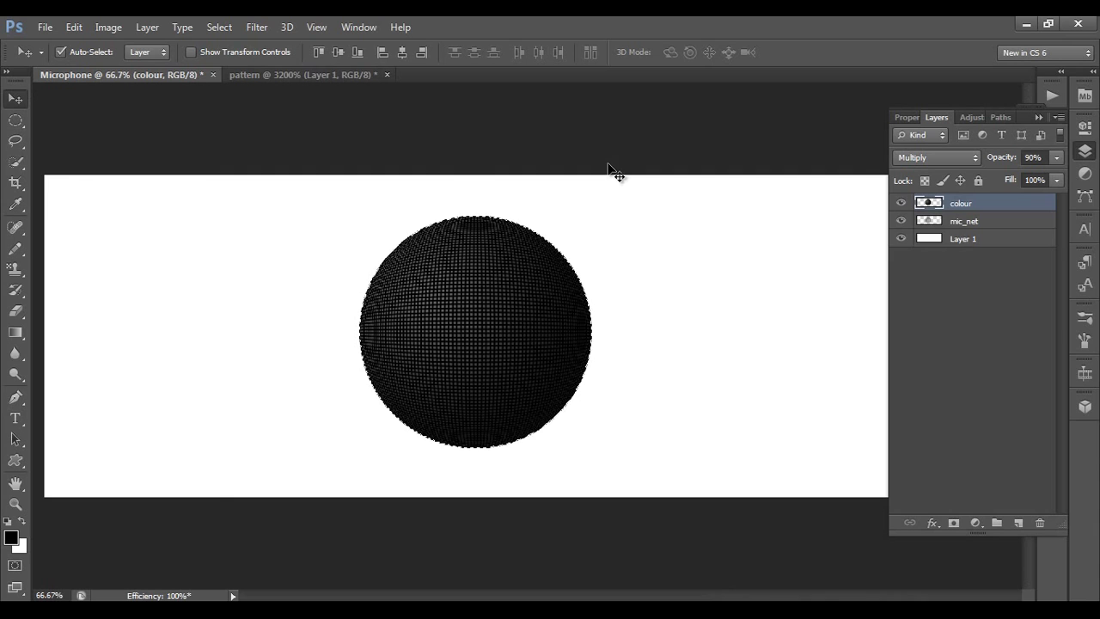
Add a Bevel & Emboss to mic_net with a multi-peak gloss contour
left_click(970, 225)
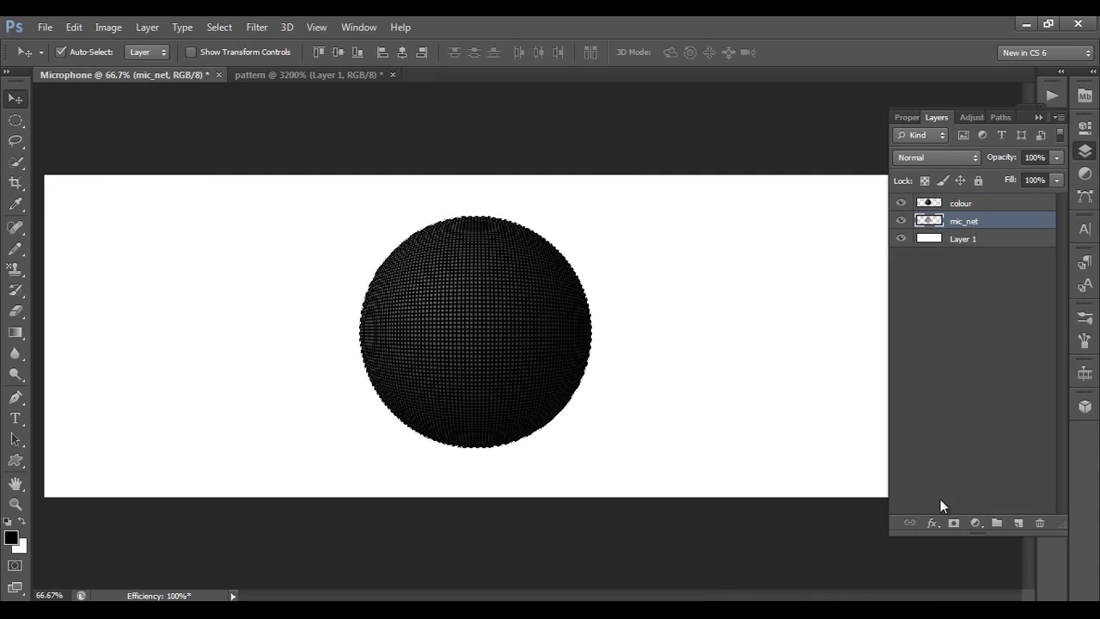
left_click(932, 523)
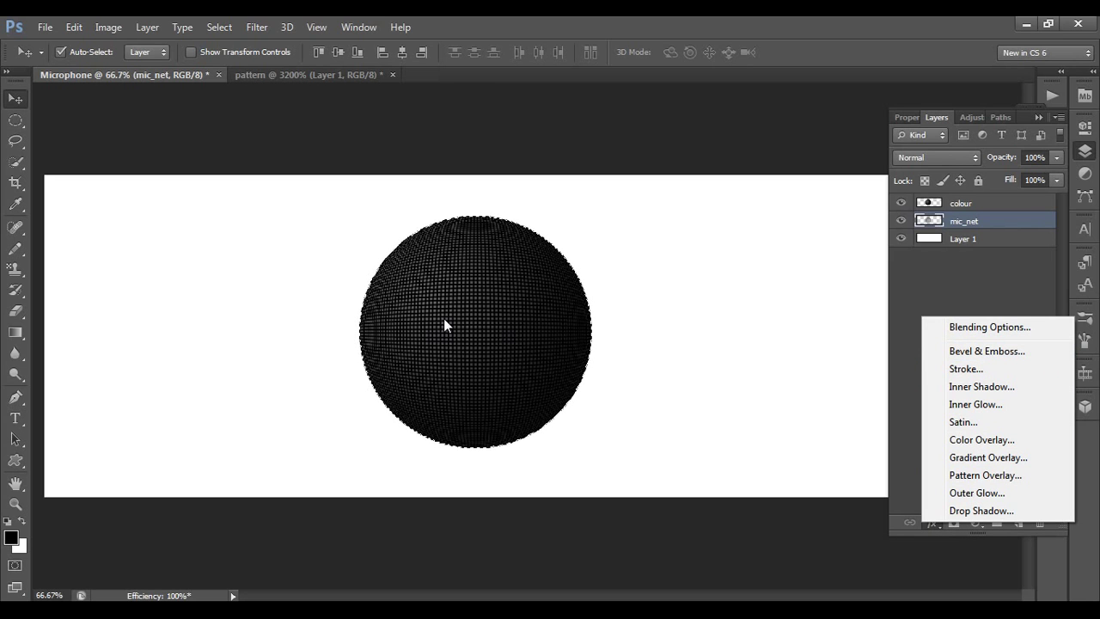
left_click(1016, 352)
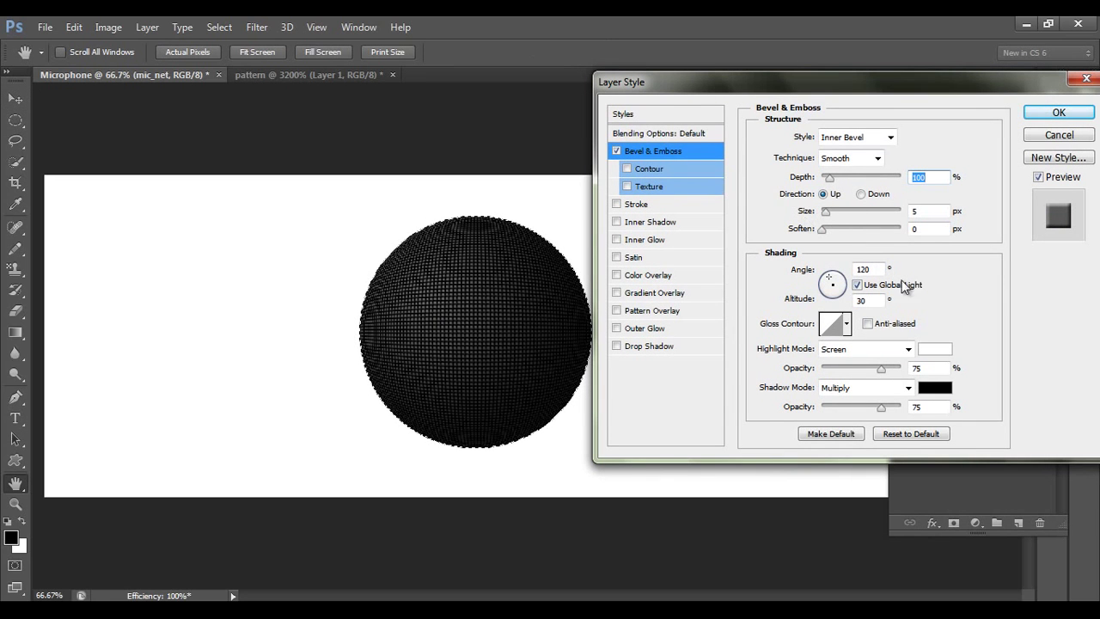
left_click(846, 324)
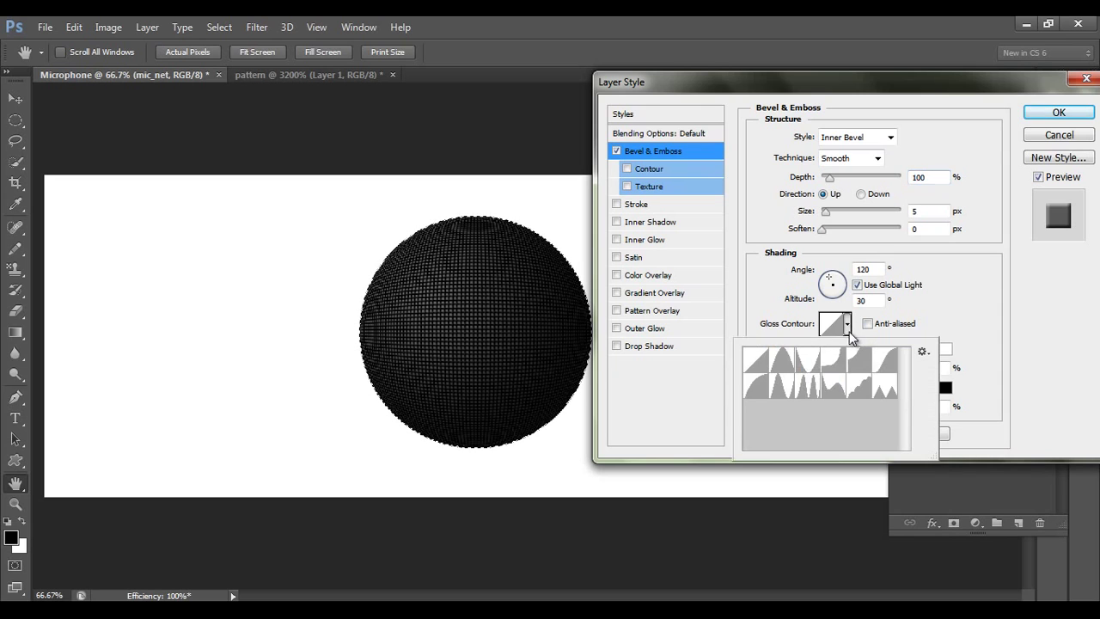
left_click(776, 357)
left_click(810, 389)
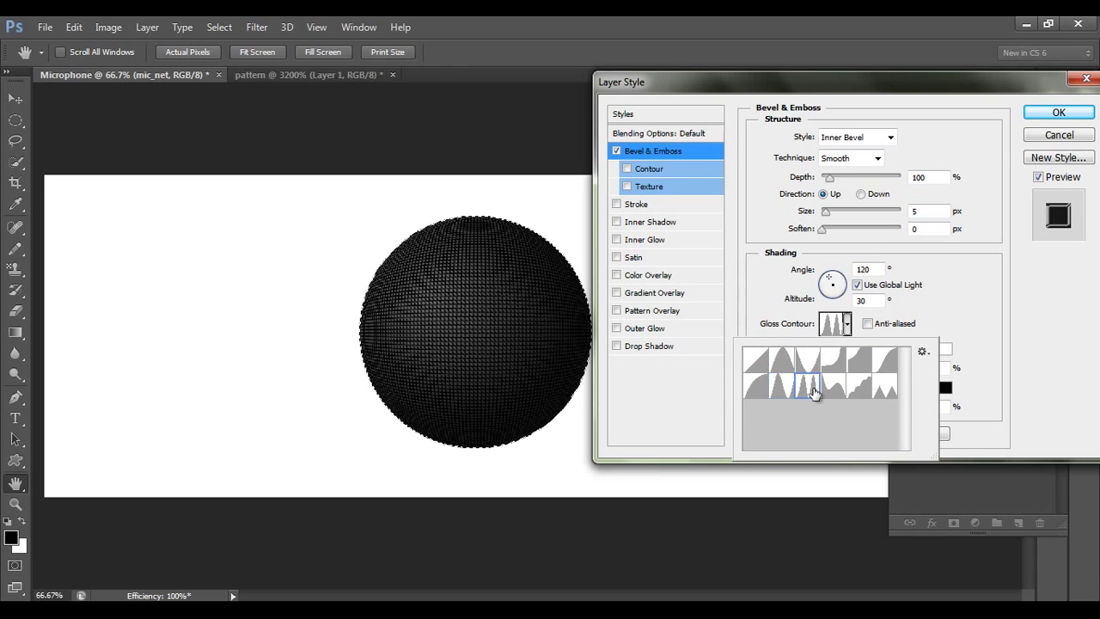
left_click(945, 315)
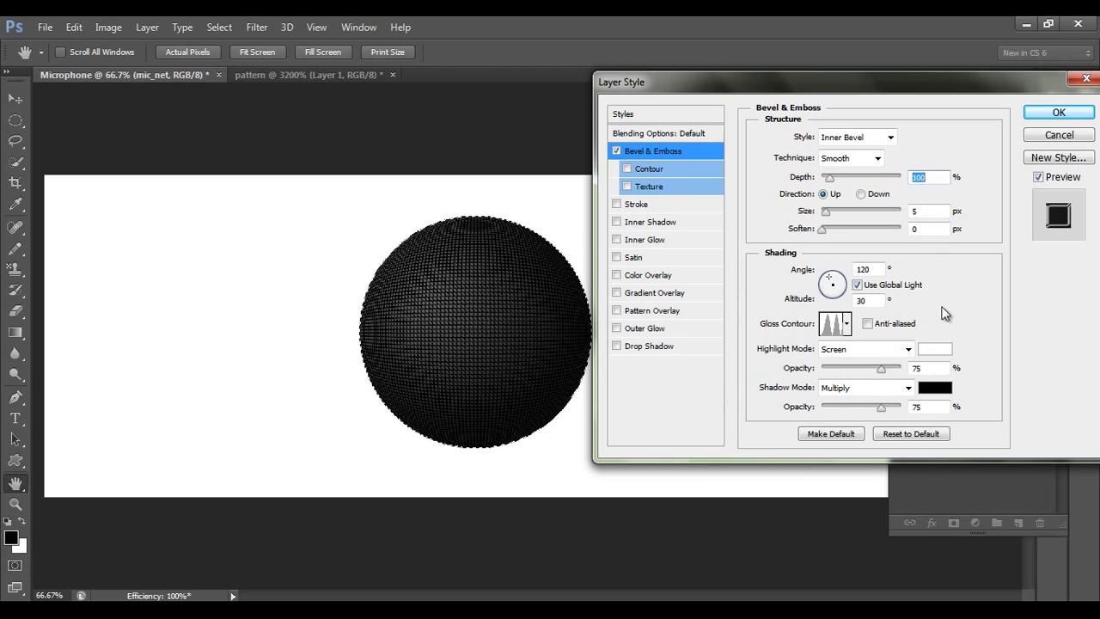
Keep the Inner Bevel style, lower Highlight Opacity to 36%, and apply the effect
left_click(855, 138)
left_click(853, 139)
scroll(853, 141, "down", 2)
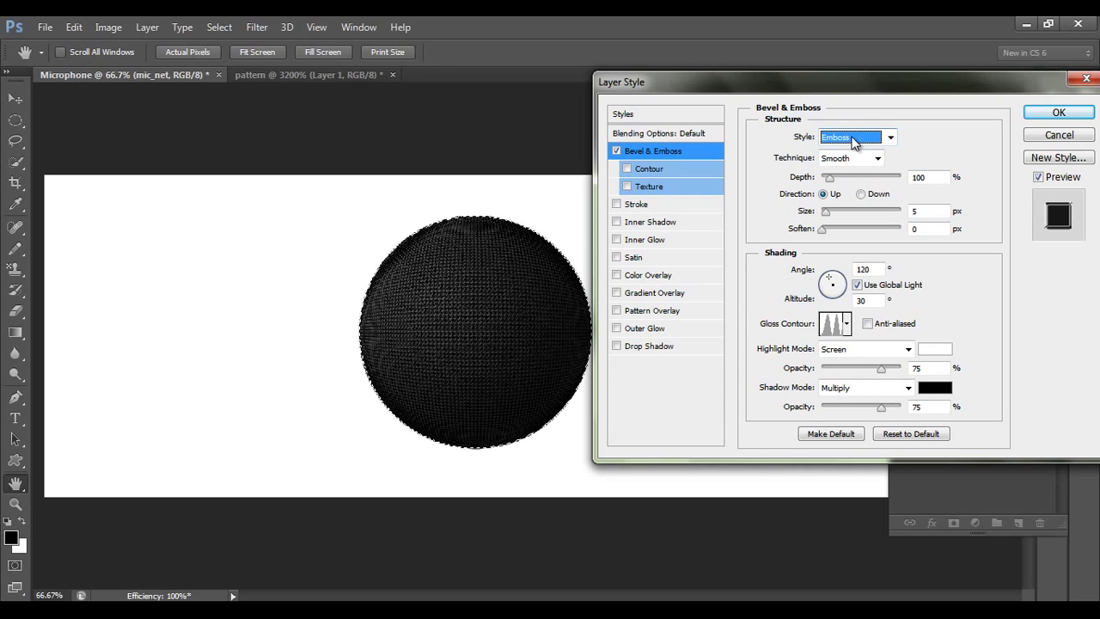
scroll(853, 142, "up", 3)
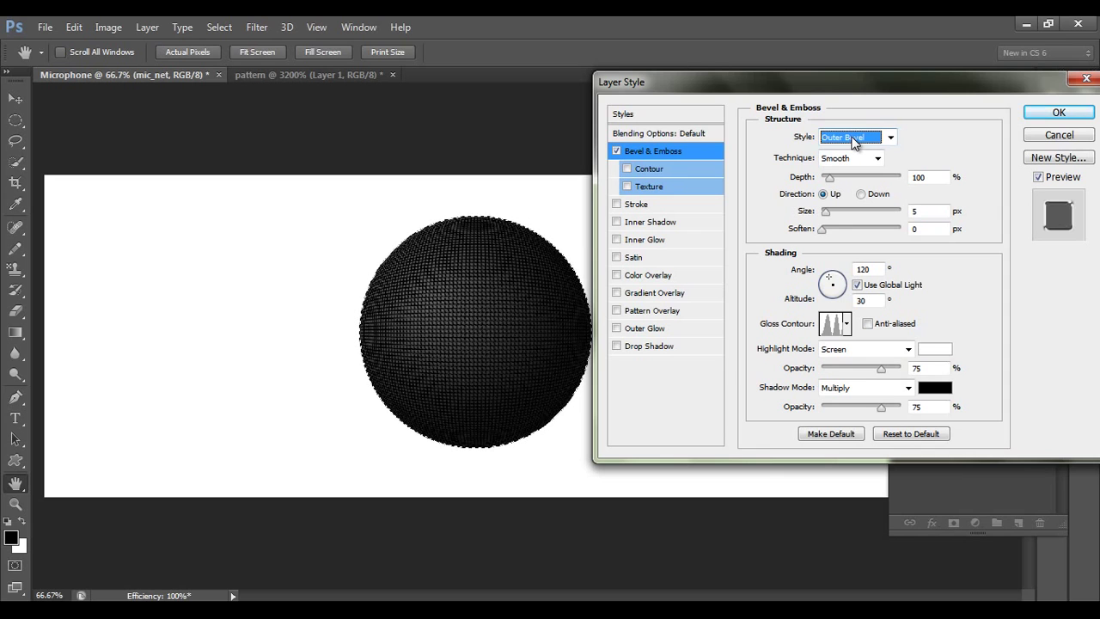
scroll(860, 144, "down", 1)
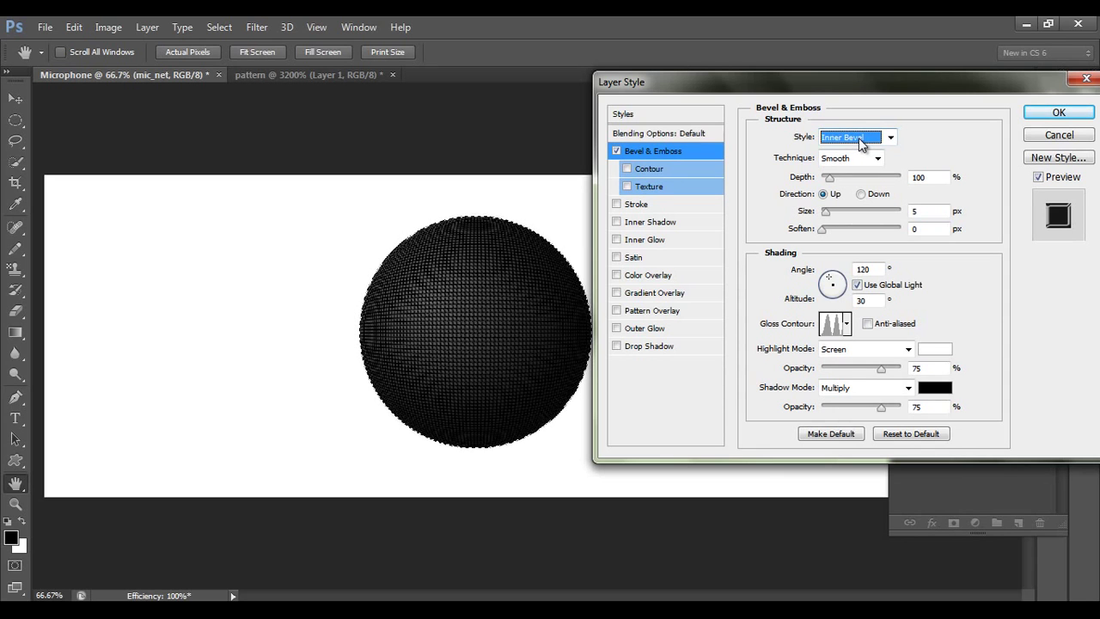
key("Tab")
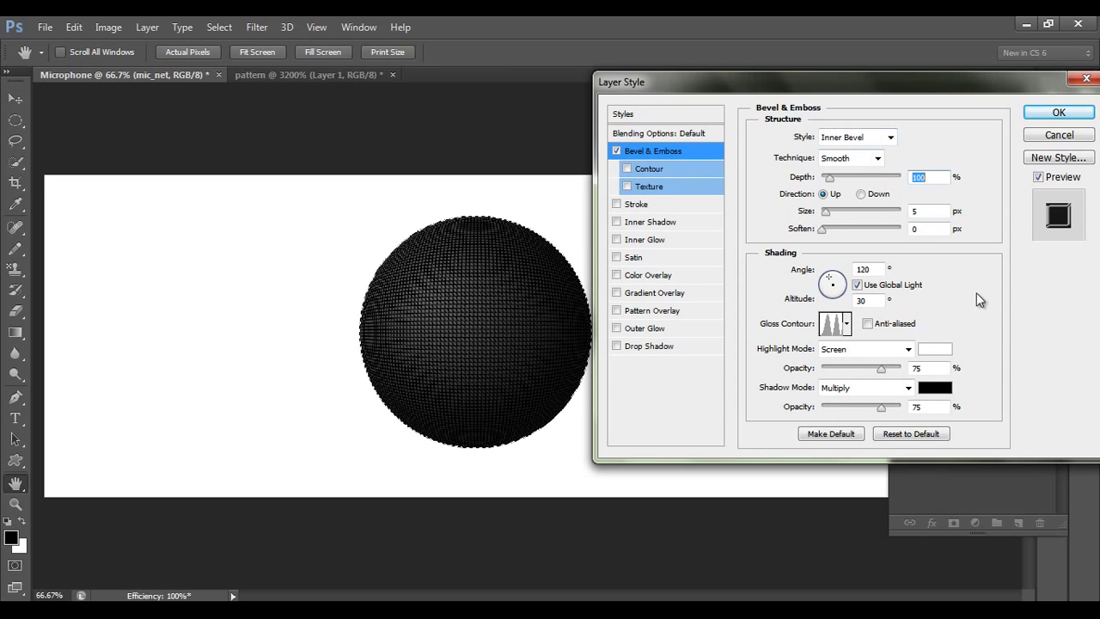
left_click_drag(880, 371, 850, 371)
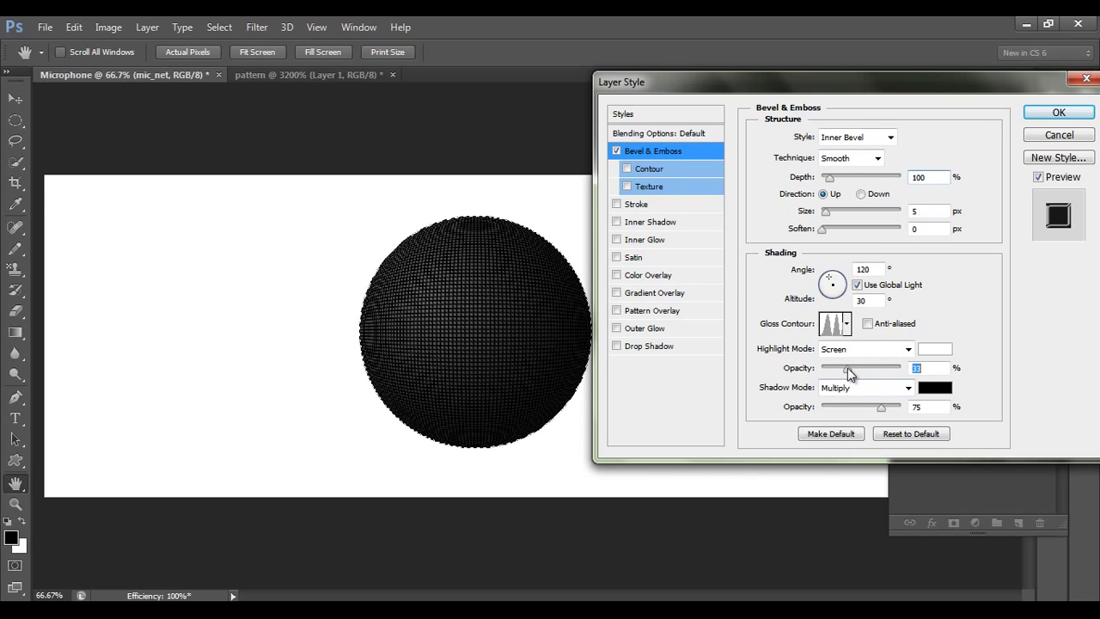
left_click_drag(847, 368, 851, 371)
left_click(1058, 112)
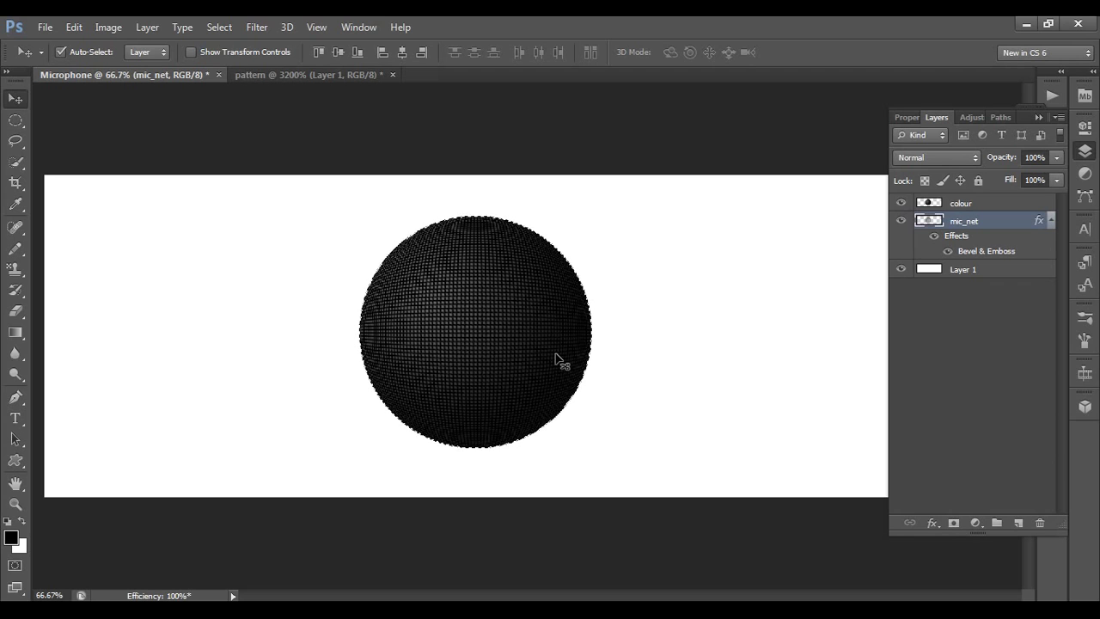
Deselect the sphere, compare with mic_net and colour hidden, then make colour the active layer
key("ctrl+d")
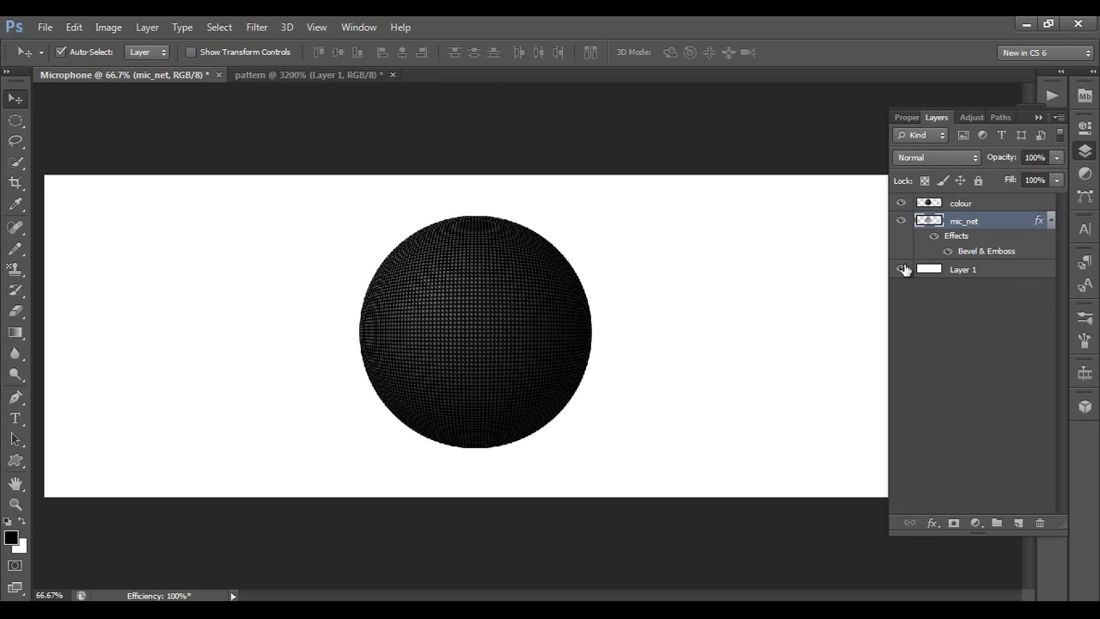
left_click(901, 221)
left_click(900, 221)
left_click(900, 222)
left_click(900, 222)
left_click(900, 202)
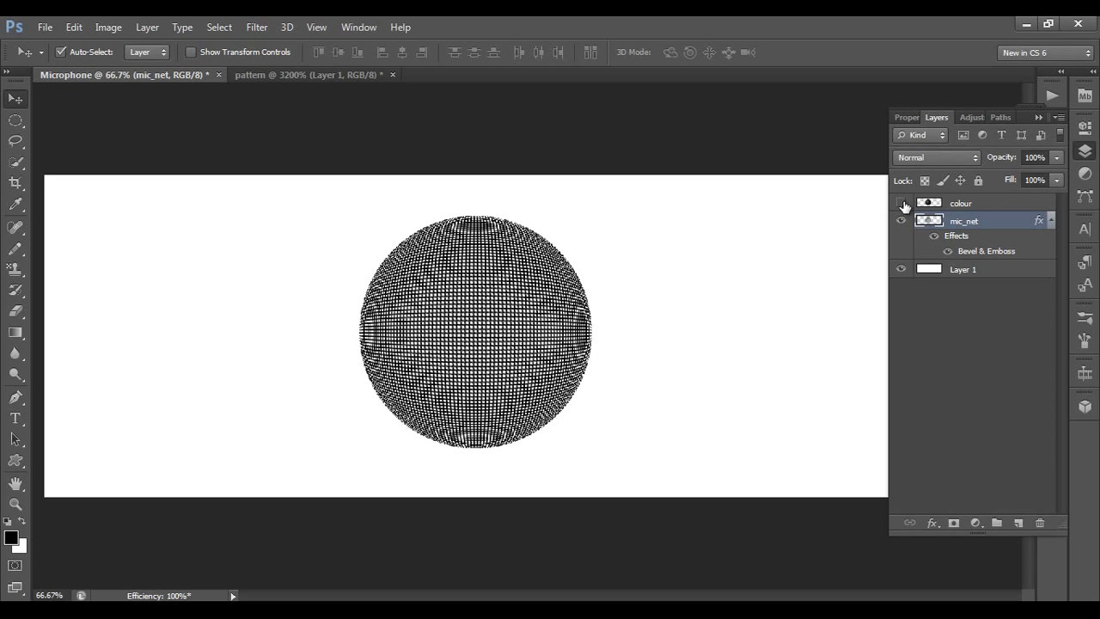
left_click(900, 203)
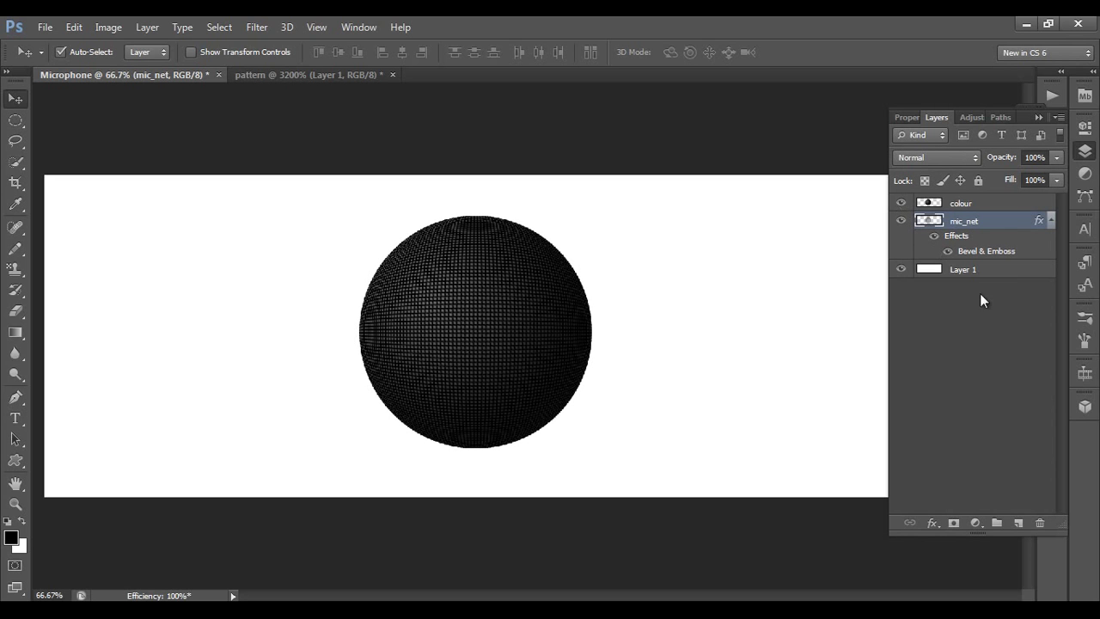
left_click(1000, 203)
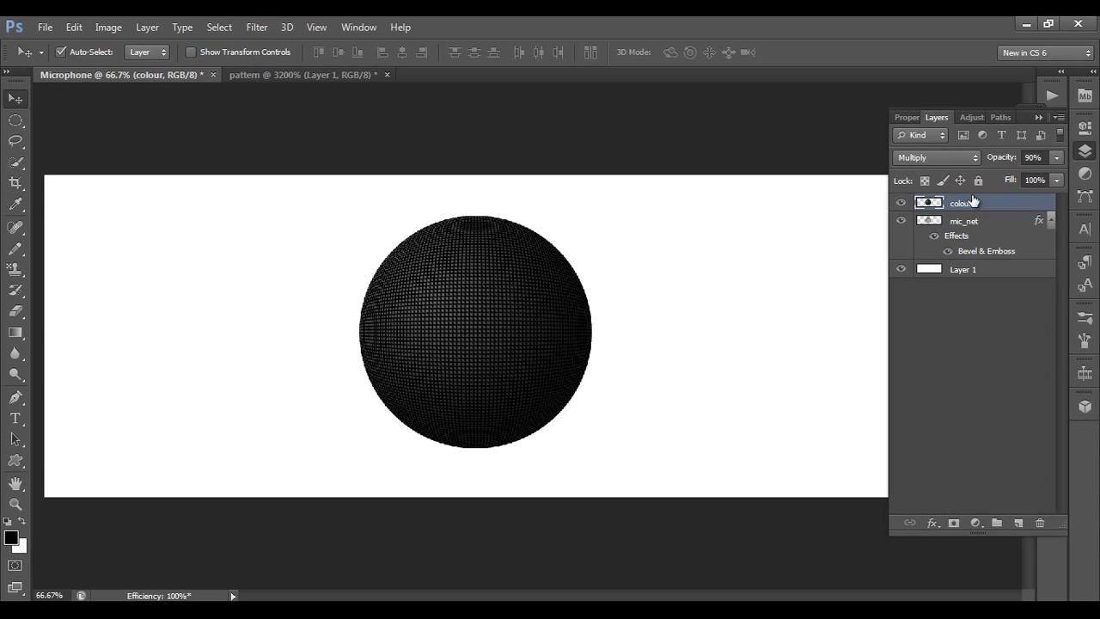
Add Layer 2 and marquee a thin strip, about 54 px wide, down the sphere's centre
left_click(1019, 524)
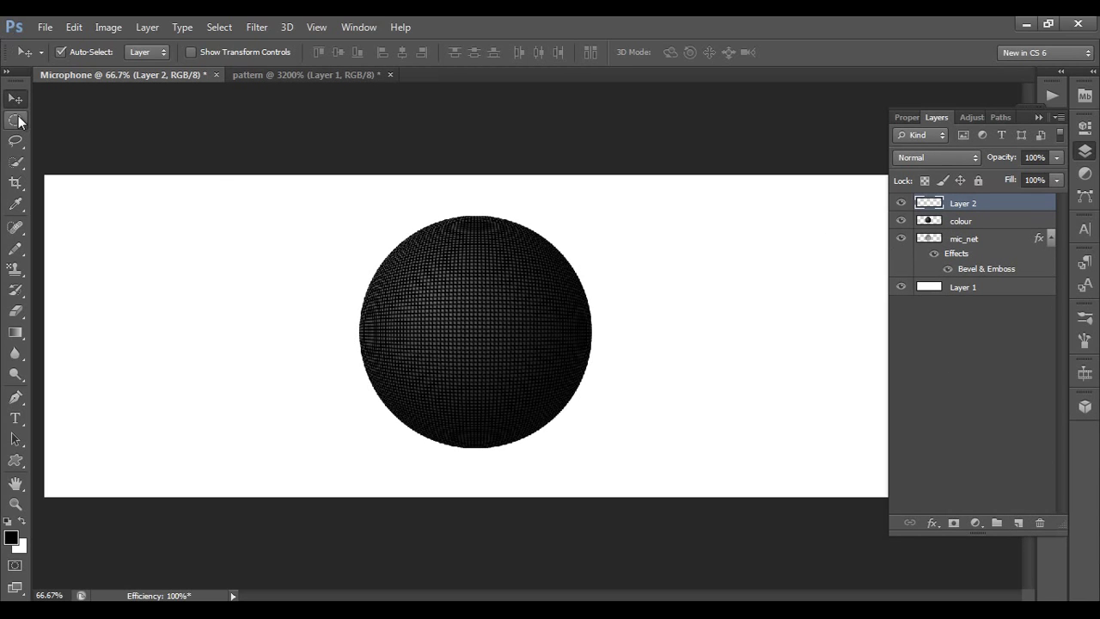
left_click(18, 120)
left_click(73, 122)
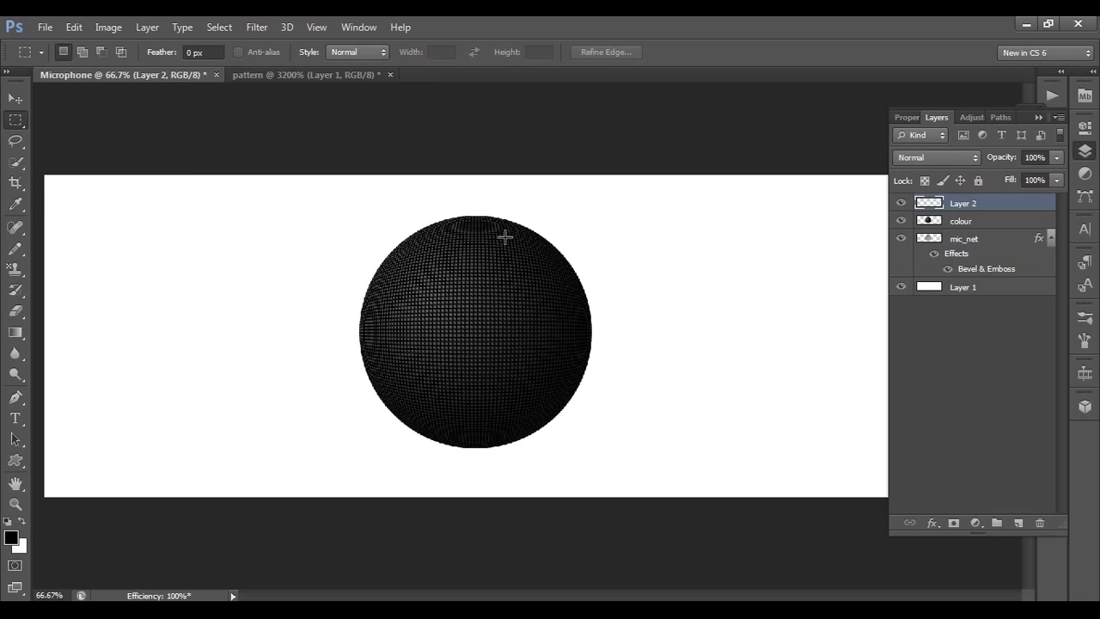
left_click_drag(465, 217, 483, 446)
left_click_drag(483, 446, 485, 446)
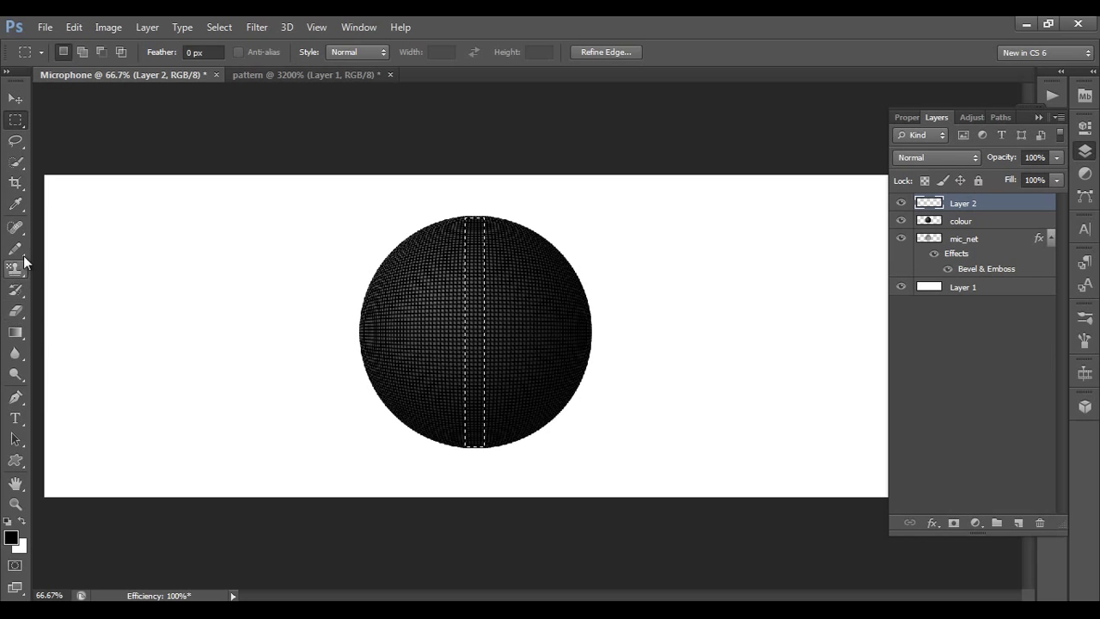
left_click_drag(14, 332, 77, 327)
left_click(76, 49)
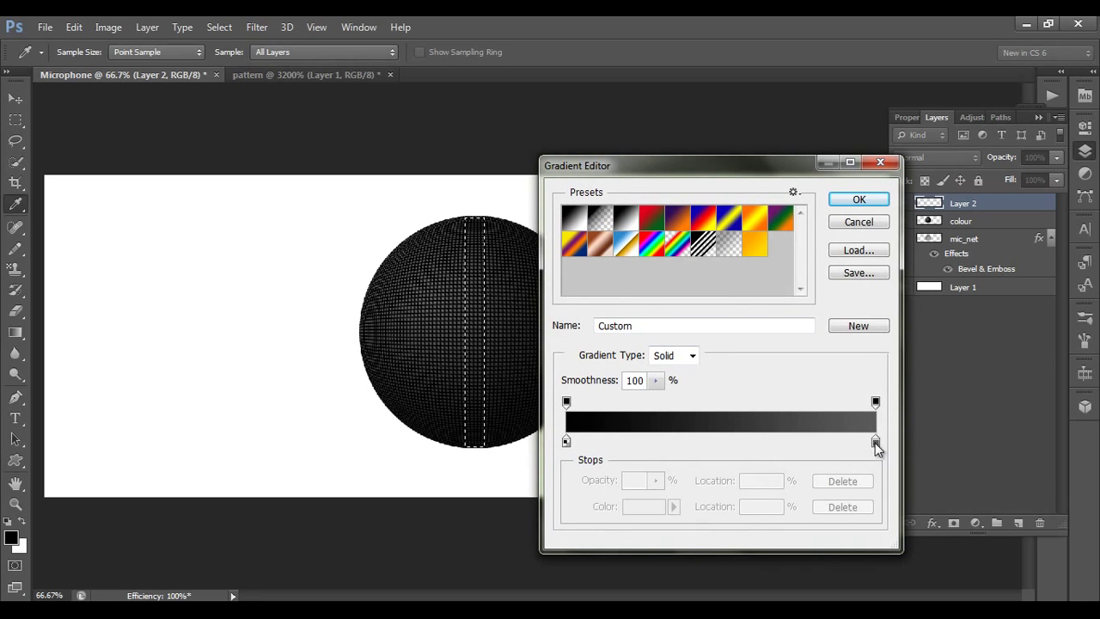
Add a grey stop near 20% and a black stop around 45% to the gradient
left_click_drag(873, 446, 635, 450)
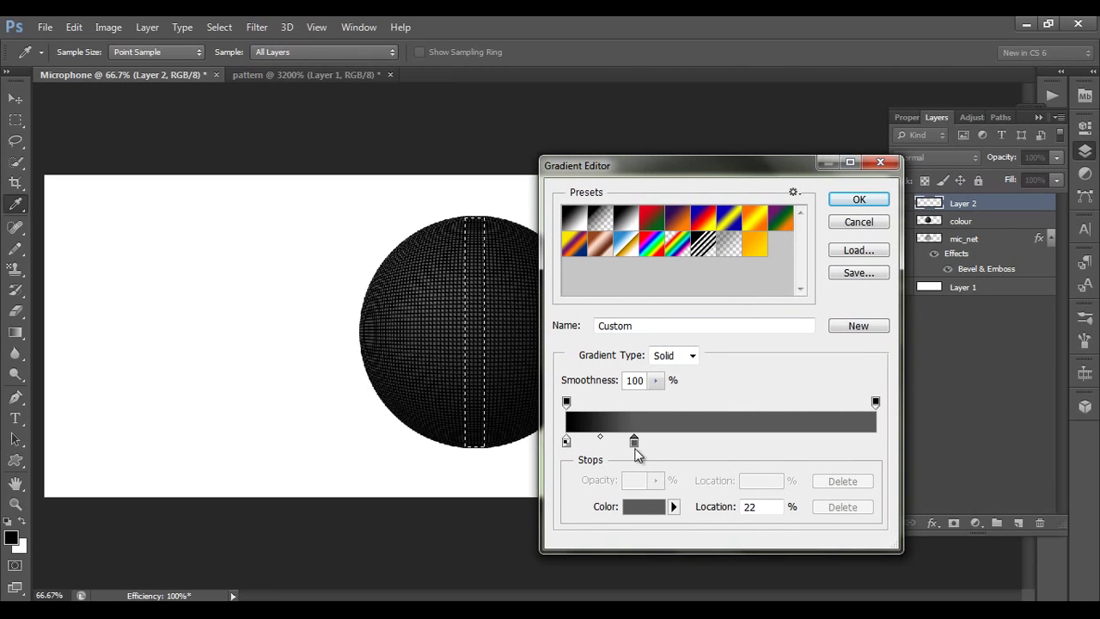
left_click(635, 447)
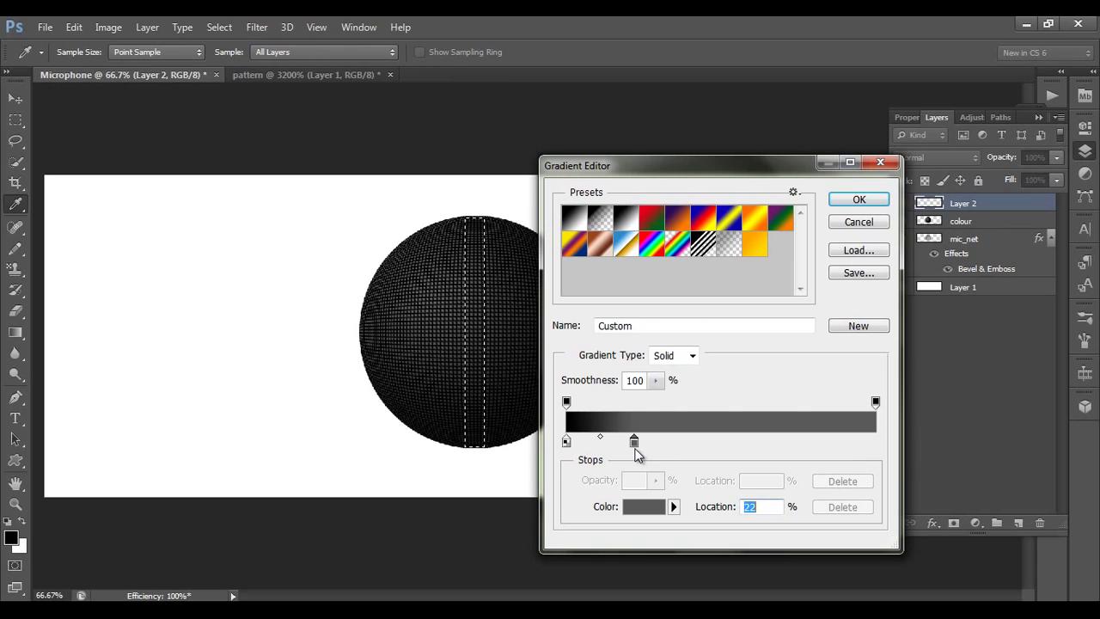
left_click(566, 443)
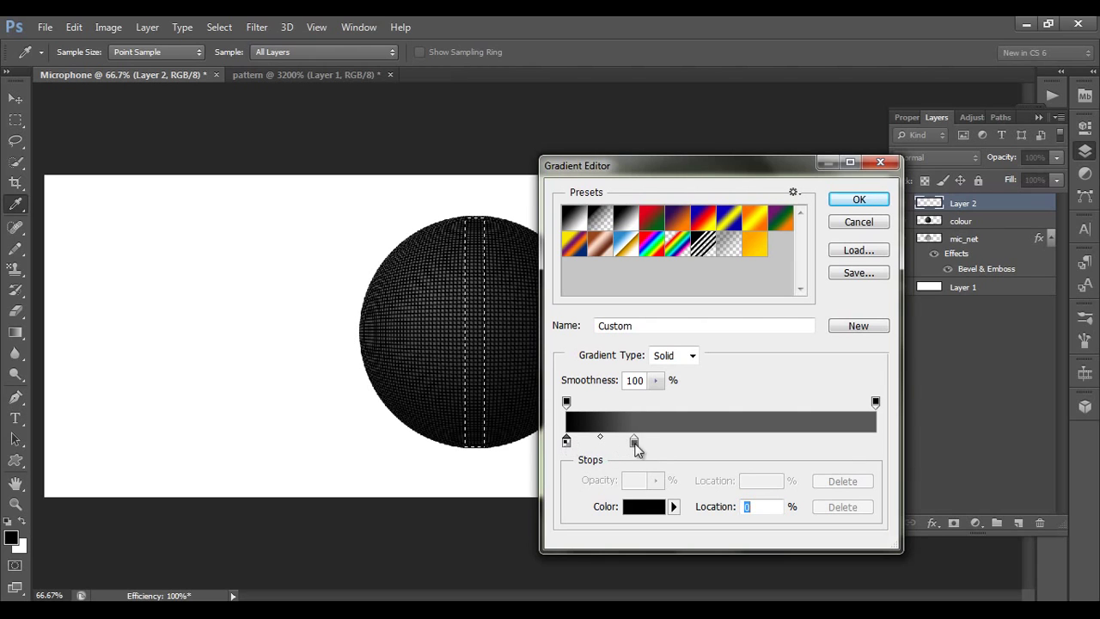
mouse_move(572, 449)
left_mouse_down()
mouse_move(581, 437)
mouse_move(566, 455)
left_mouse_up()
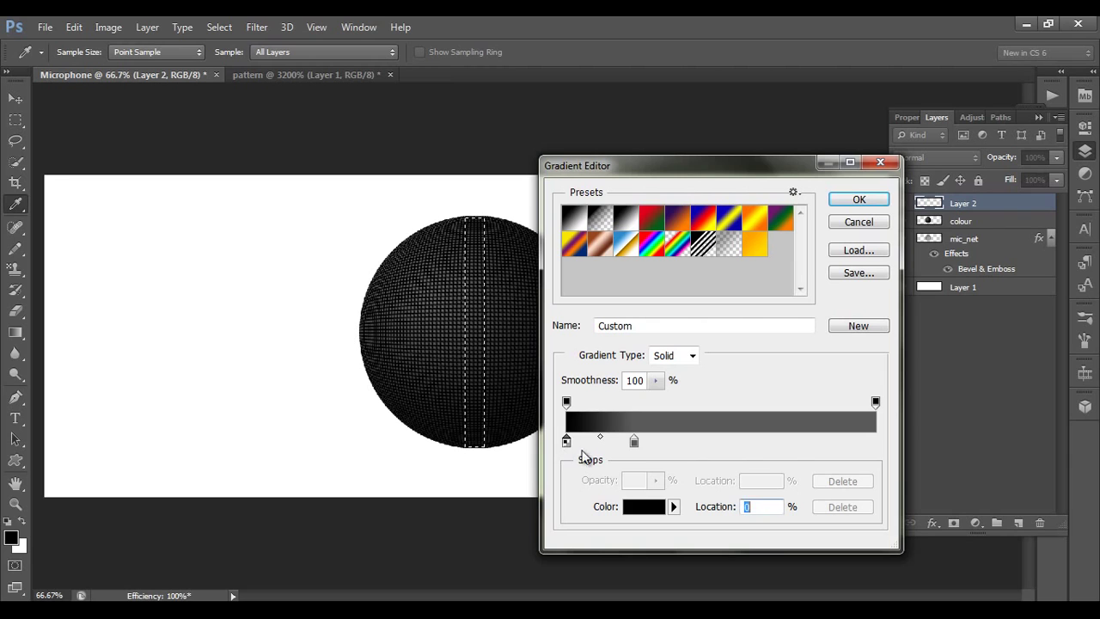
left_click_drag(634, 444, 627, 445)
left_click(565, 443)
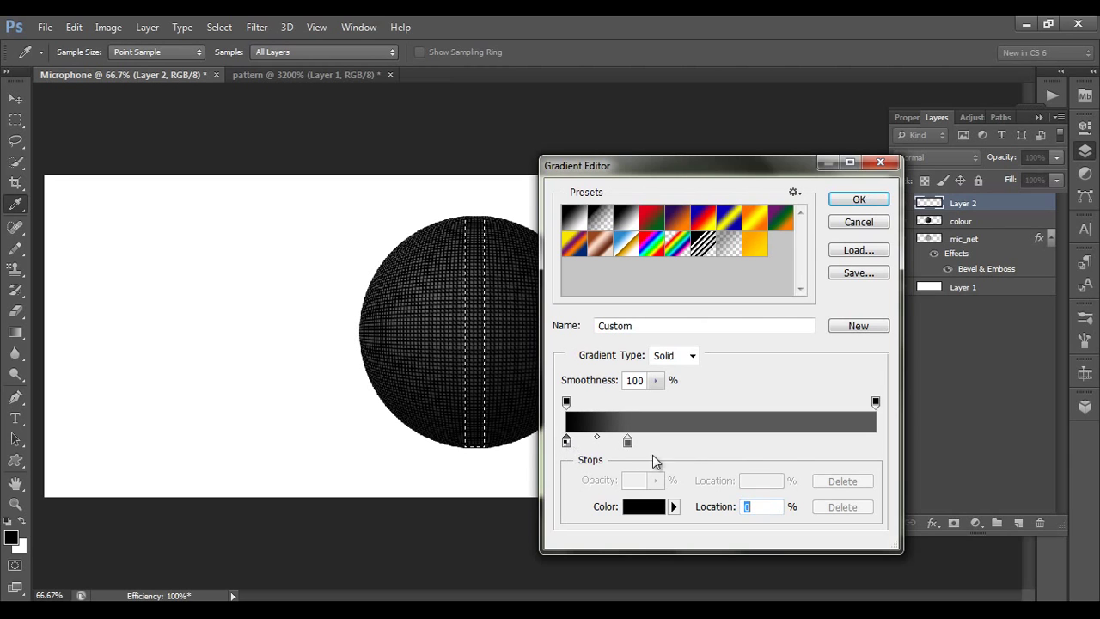
left_click(698, 442)
left_click_drag(698, 442, 706, 442)
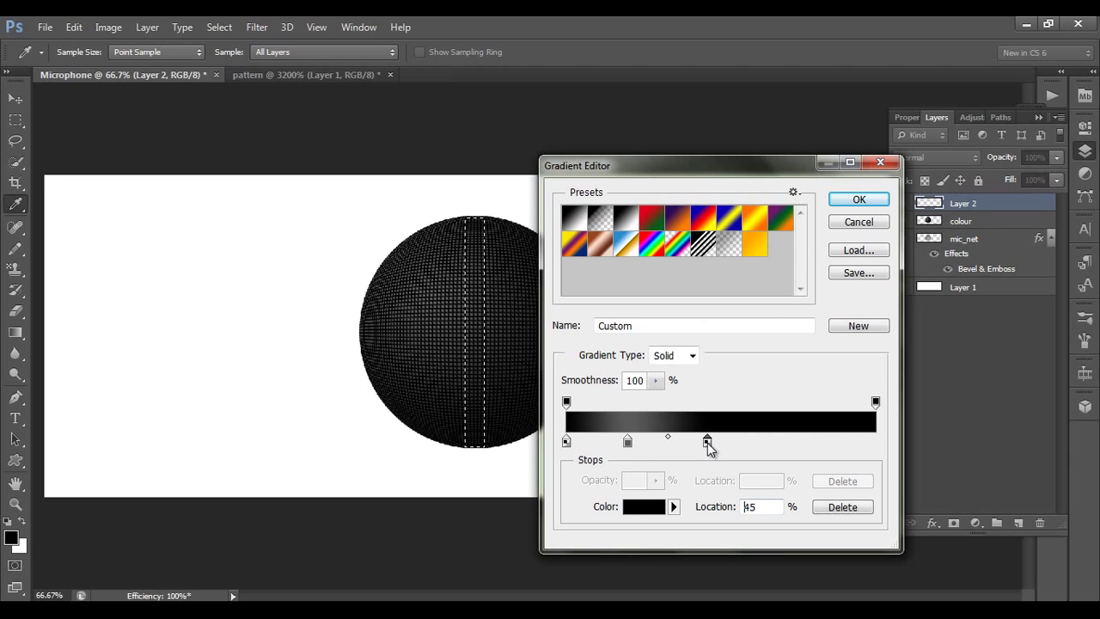
left_click(627, 443)
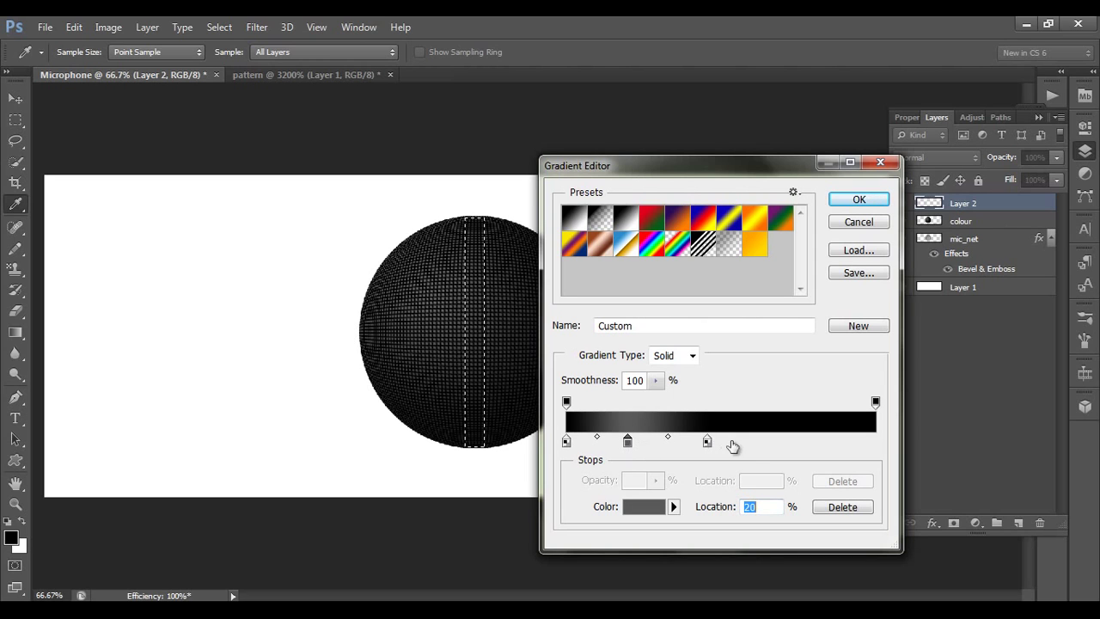
Add light grey at 71% and black at 100%, move stops to 17% and 42%, and confirm
left_click(782, 443)
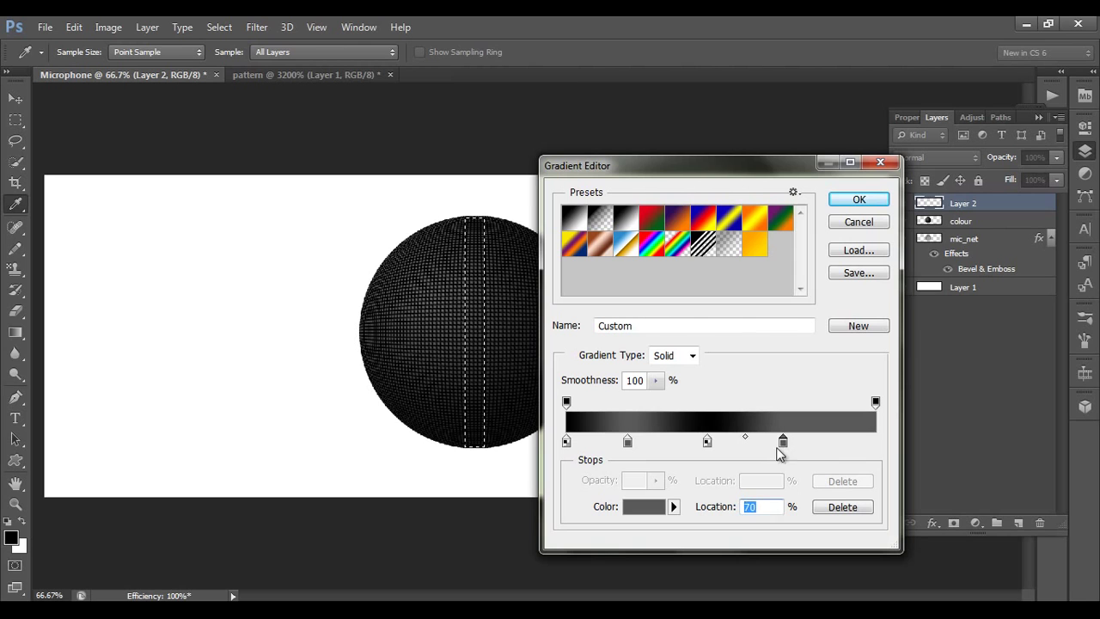
left_click(656, 507)
left_click_drag(554, 288, 539, 262)
left_click(874, 174)
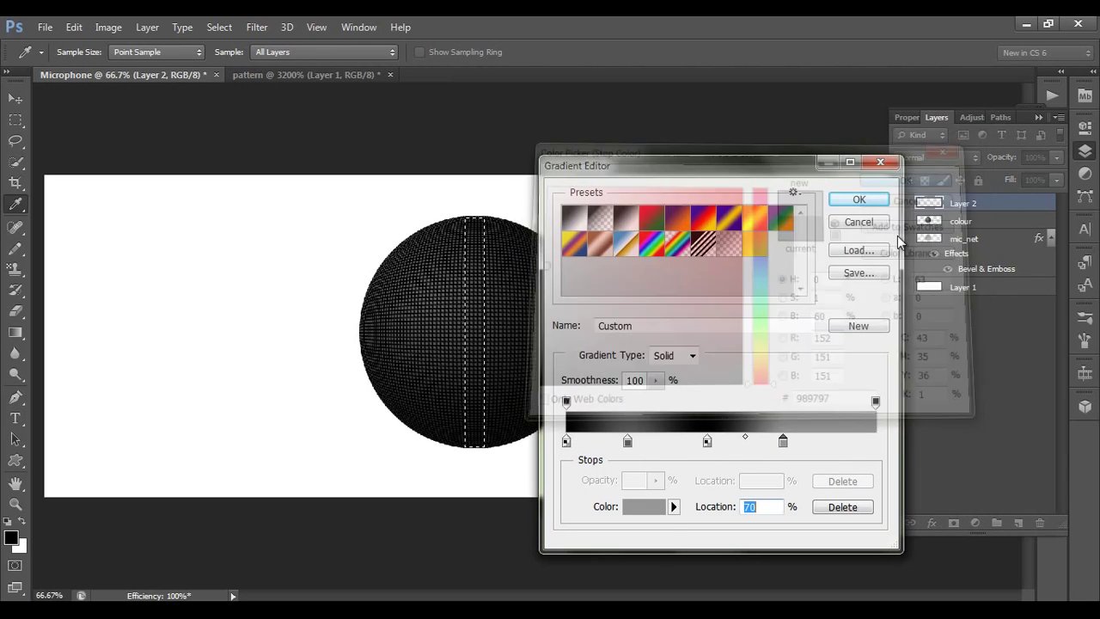
left_click(706, 442)
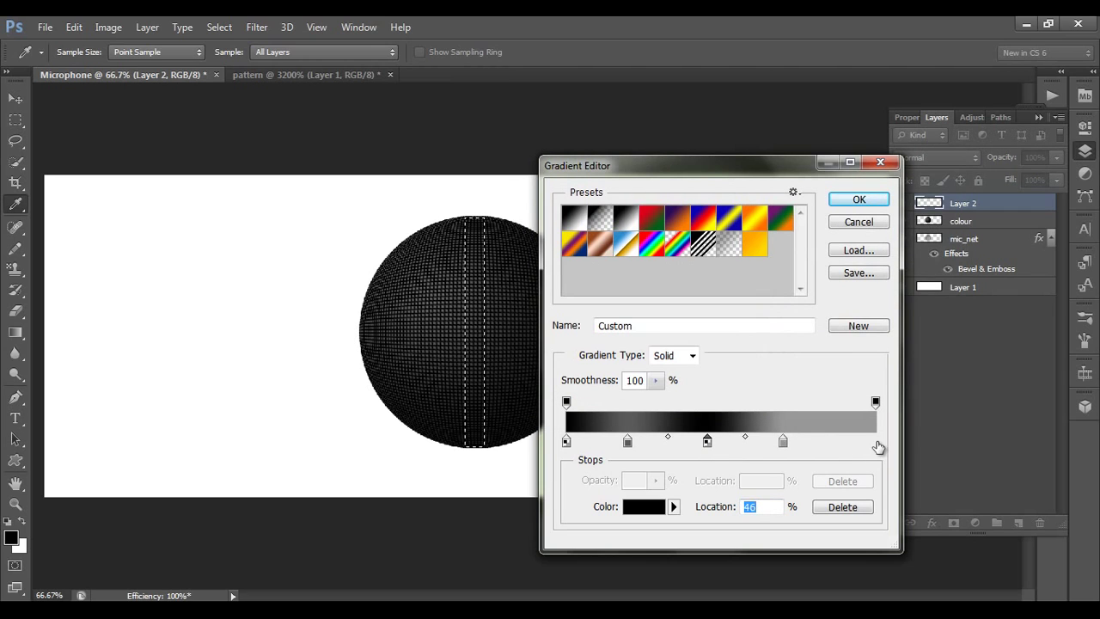
left_click(876, 443)
left_click_drag(877, 446, 878, 447)
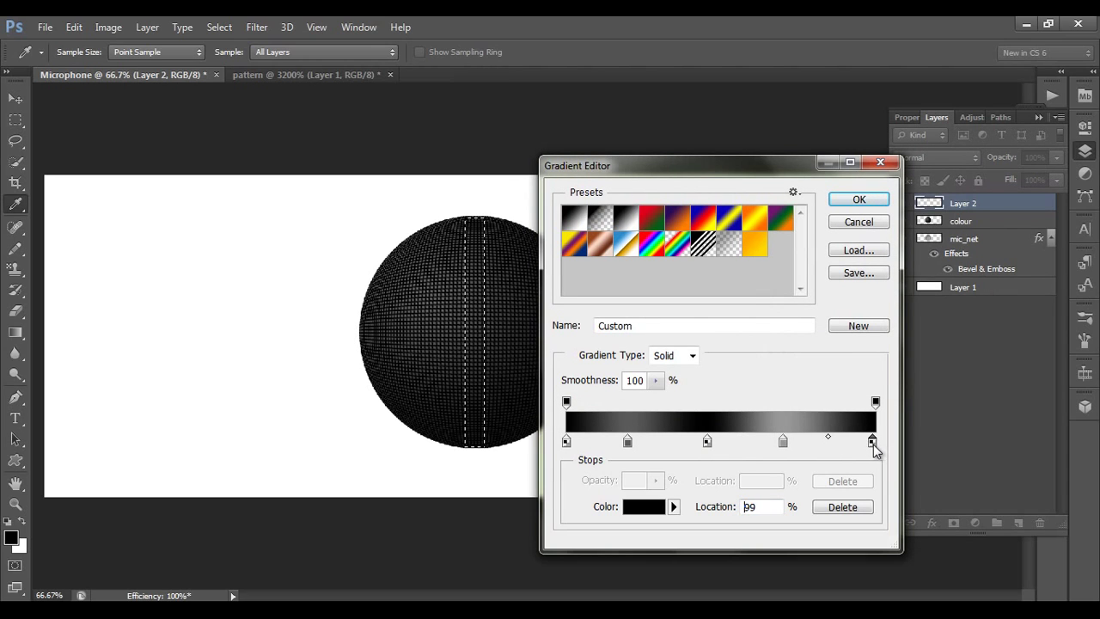
left_click(878, 447)
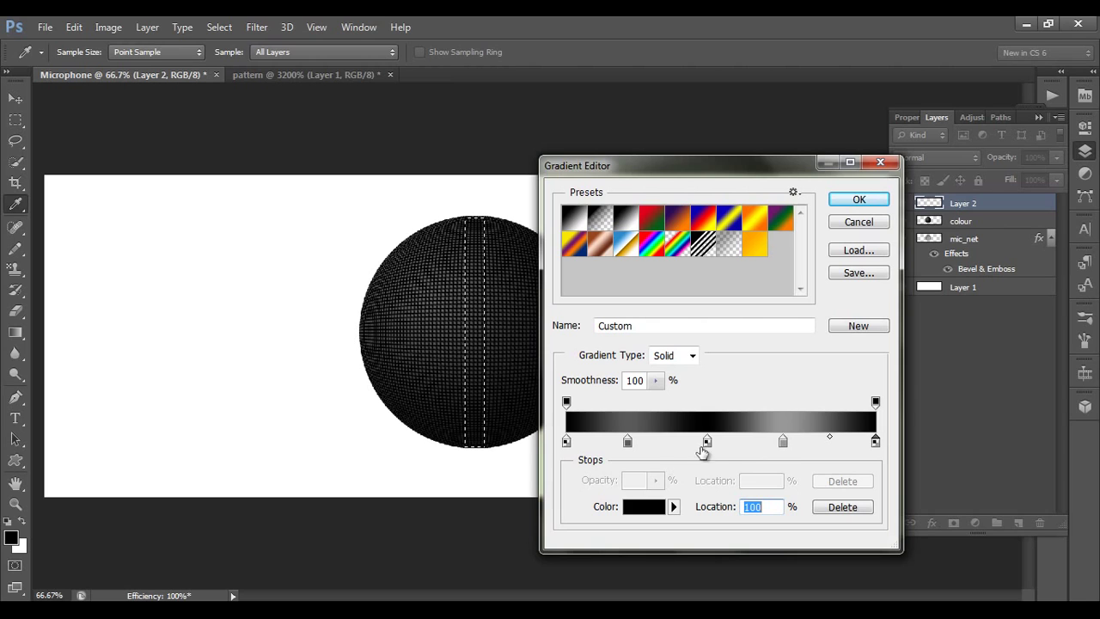
left_click_drag(706, 442, 694, 452)
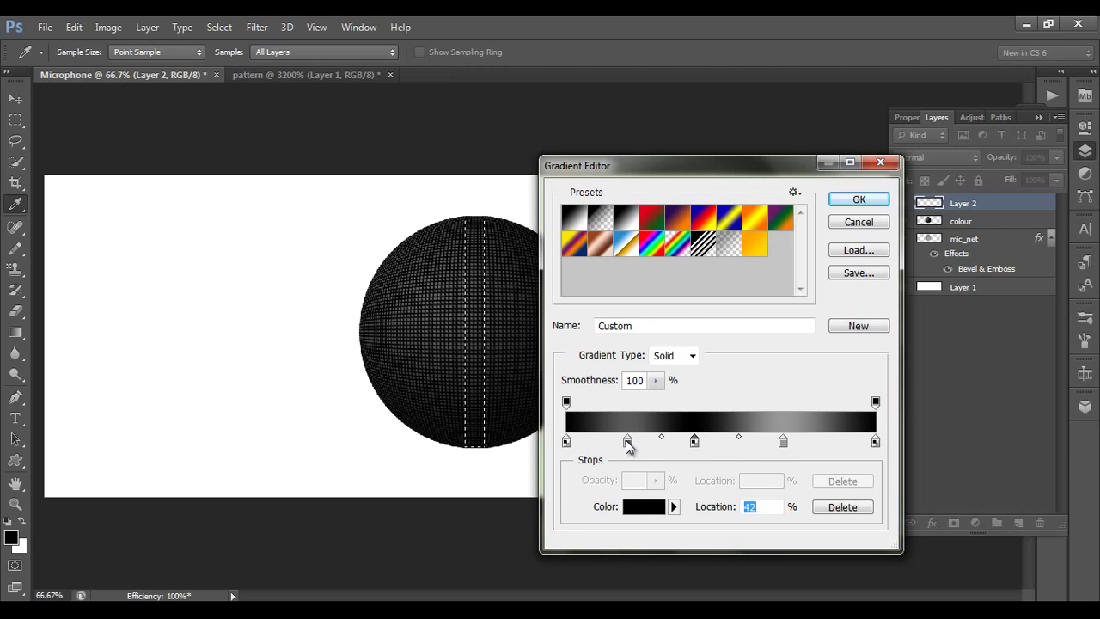
left_click_drag(628, 446, 621, 446)
left_click_drag(784, 451, 787, 446)
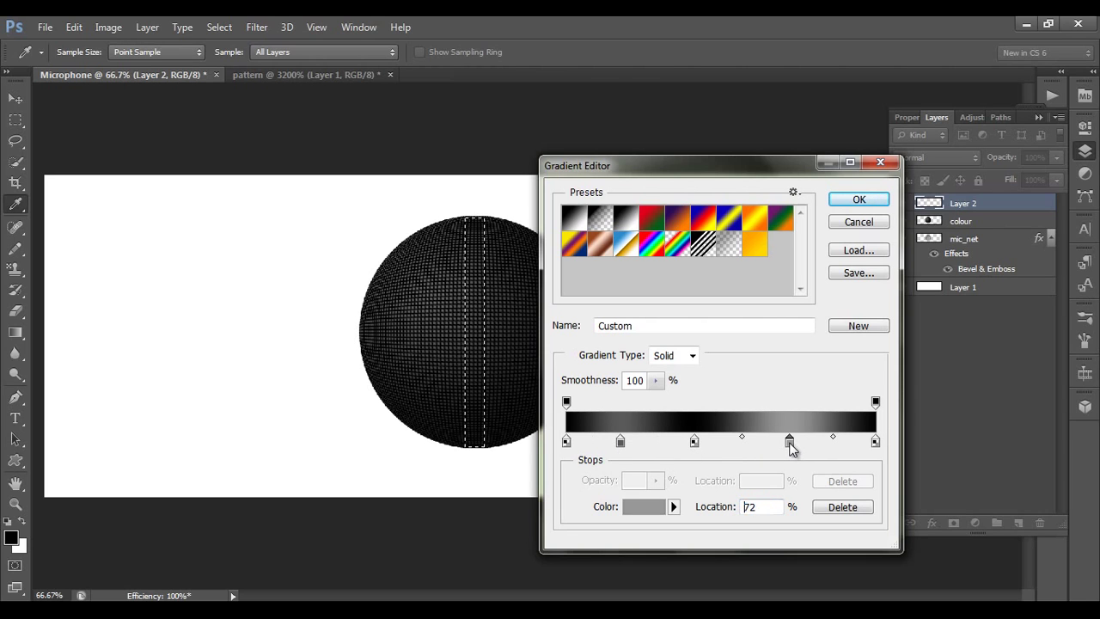
left_click(856, 203)
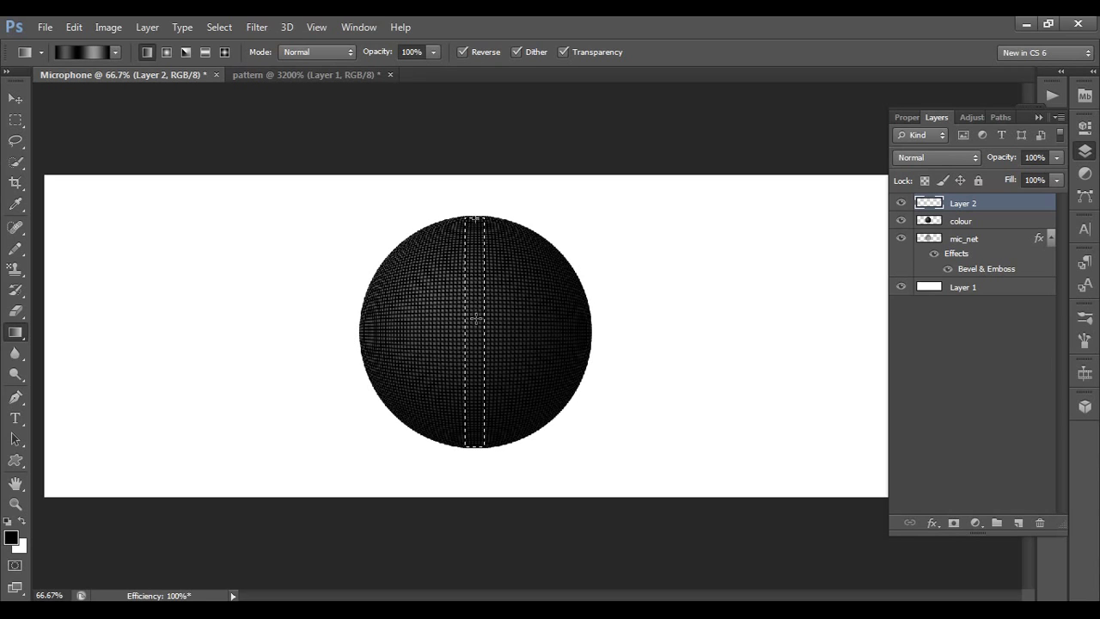
Drag the banded gradient down the stripe, add a deeper Bevel & Emboss, and deselect
left_click_drag(475, 218, 642, 318)
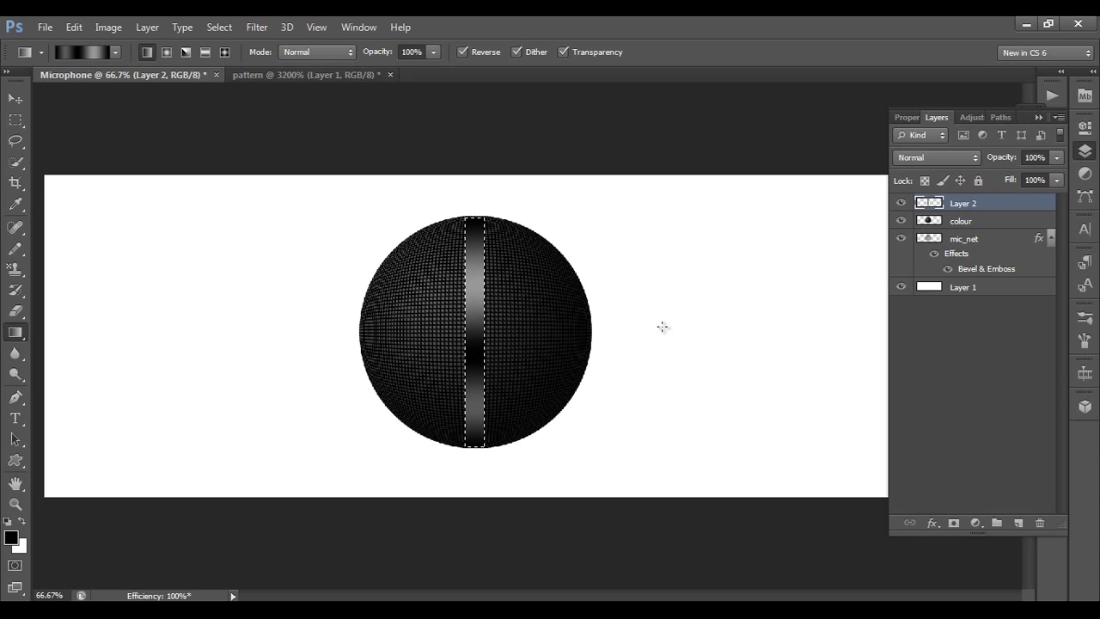
left_click(933, 522)
left_click(973, 349)
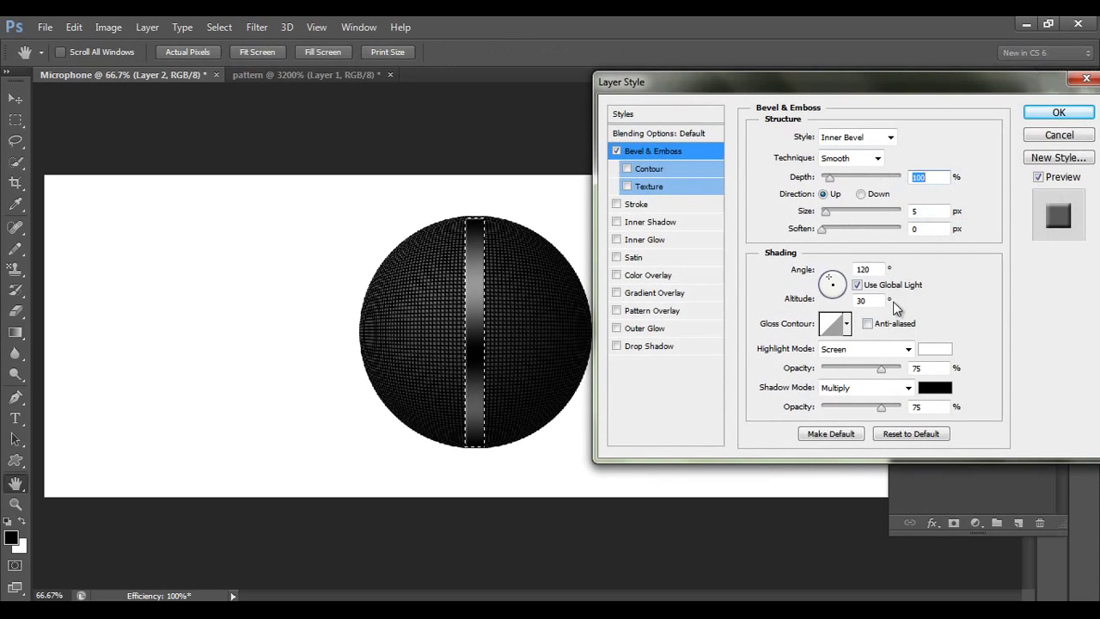
mouse_move(829, 178)
left_mouse_down()
mouse_move(864, 182)
mouse_move(827, 191)
left_mouse_up()
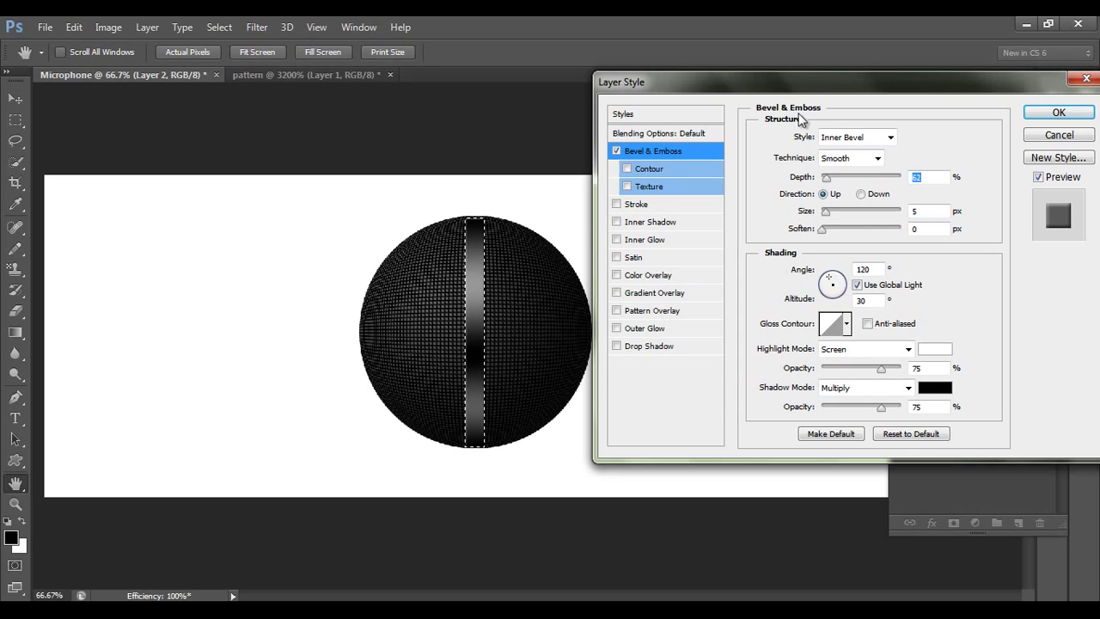
left_click_drag(804, 86, 778, 83)
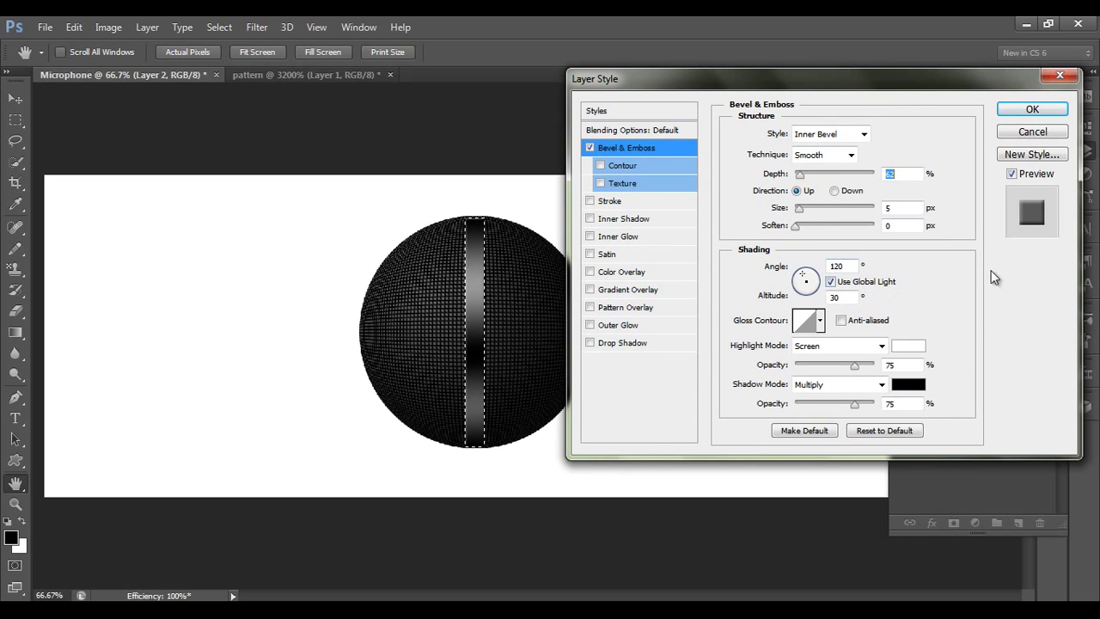
left_click(1019, 112)
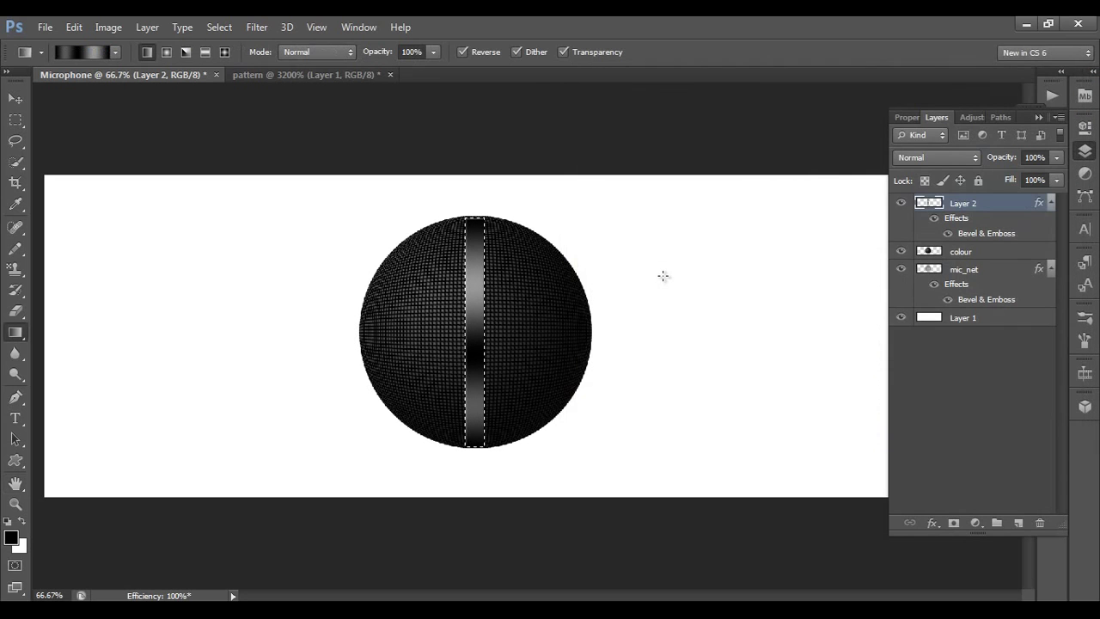
key("ctrl+d")
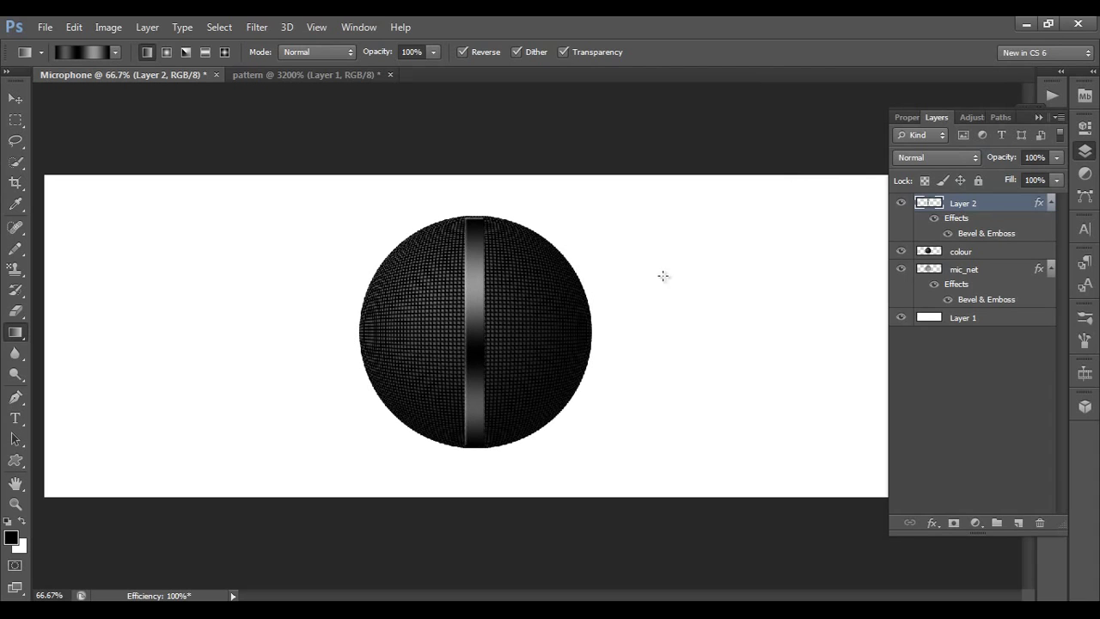
left_click(17, 101)
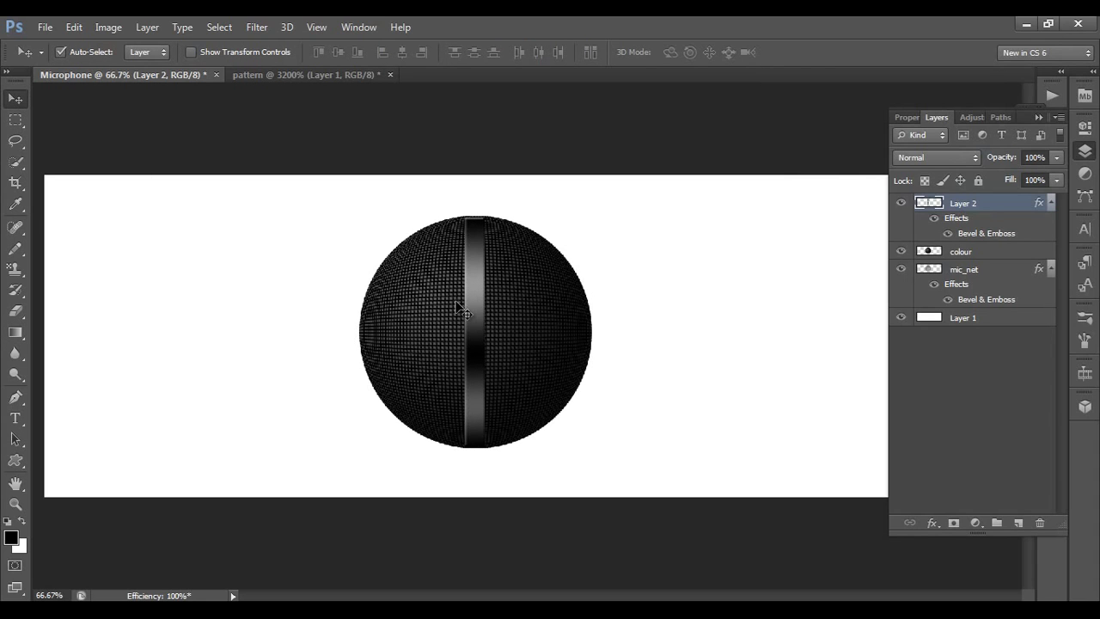
Increase the mic_net grille's Bevel & Emboss size to 24 px
double_click(960, 287)
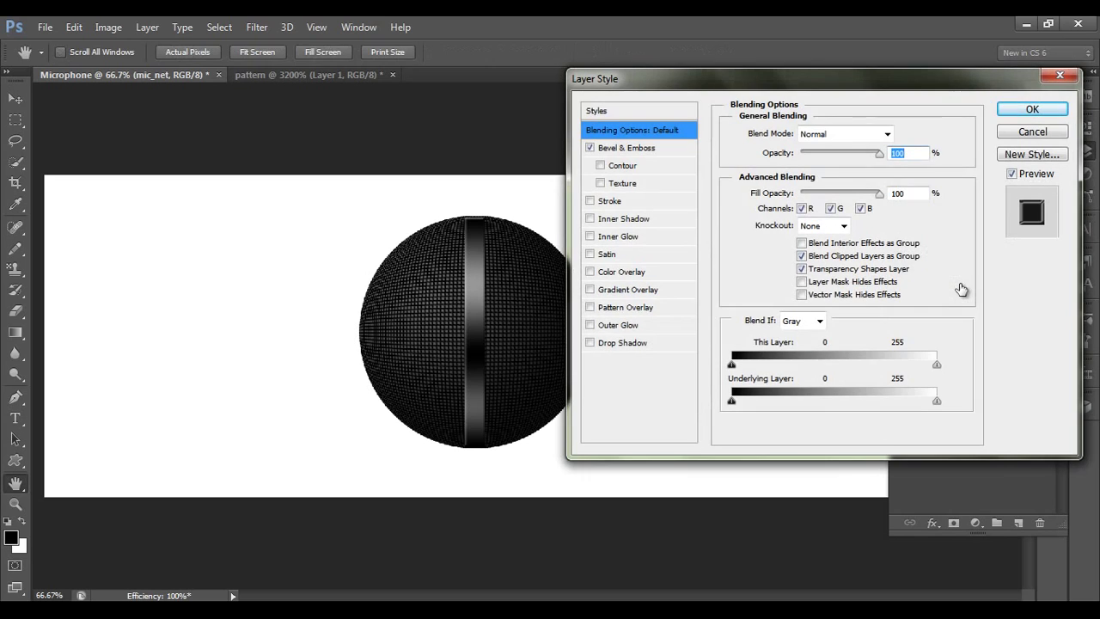
left_click(636, 152)
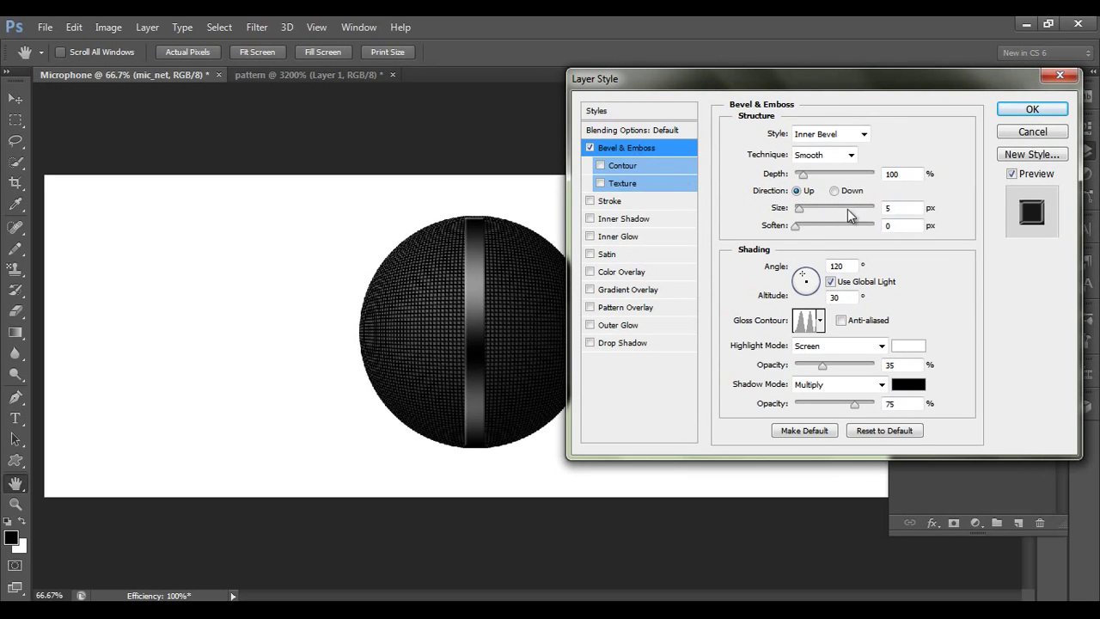
mouse_move(799, 209)
left_mouse_down()
mouse_move(821, 212)
mouse_move(807, 216)
left_mouse_up()
left_click(1032, 108)
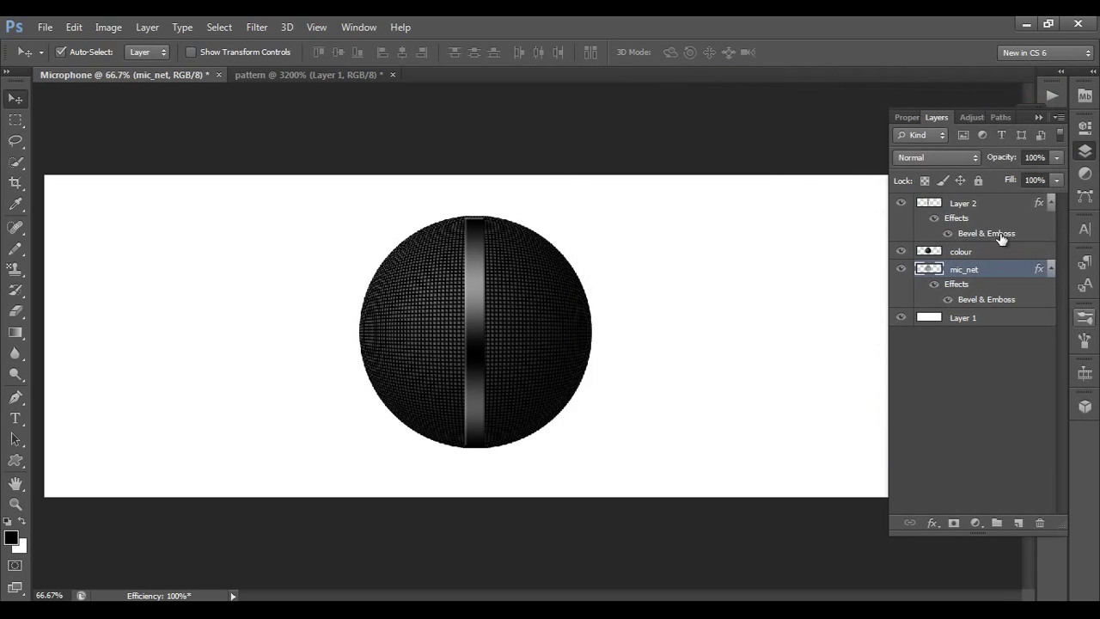
Set Layer 2's Bevel & Emboss to 225% depth and 0 px size, comparing on and off
left_click(963, 223)
double_click(963, 223)
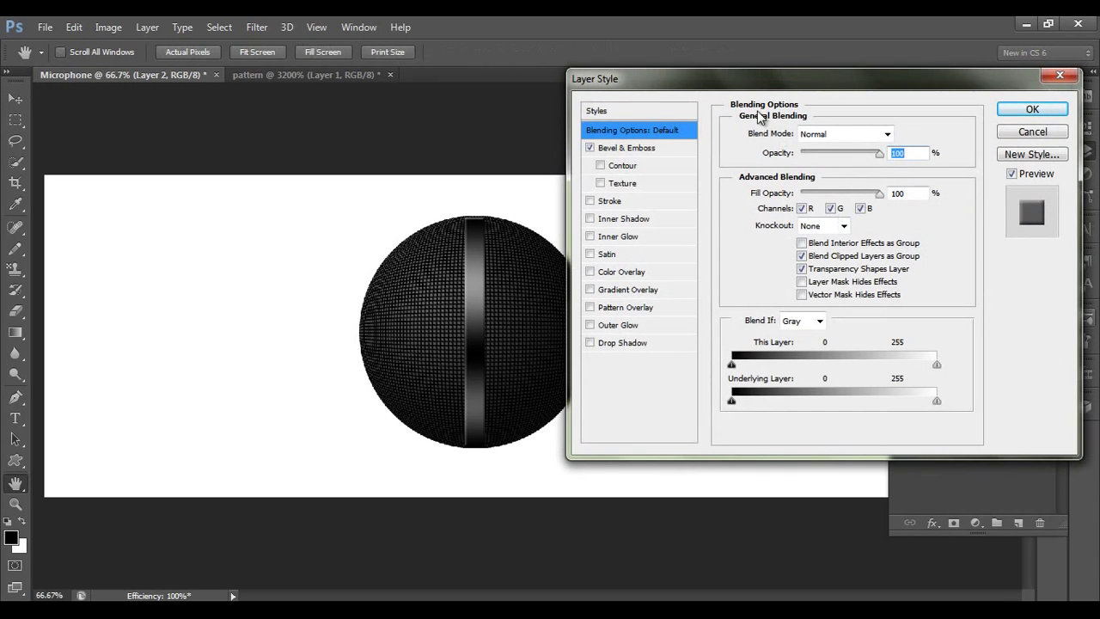
left_click_drag(743, 89, 766, 102)
left_click(679, 161)
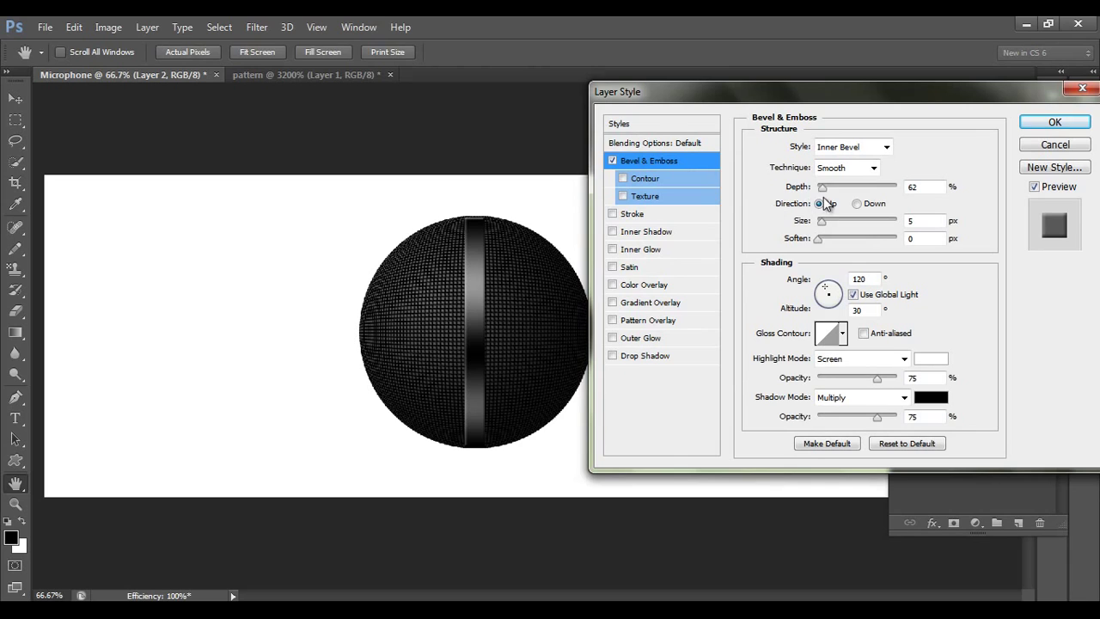
left_click_drag(820, 187, 817, 223)
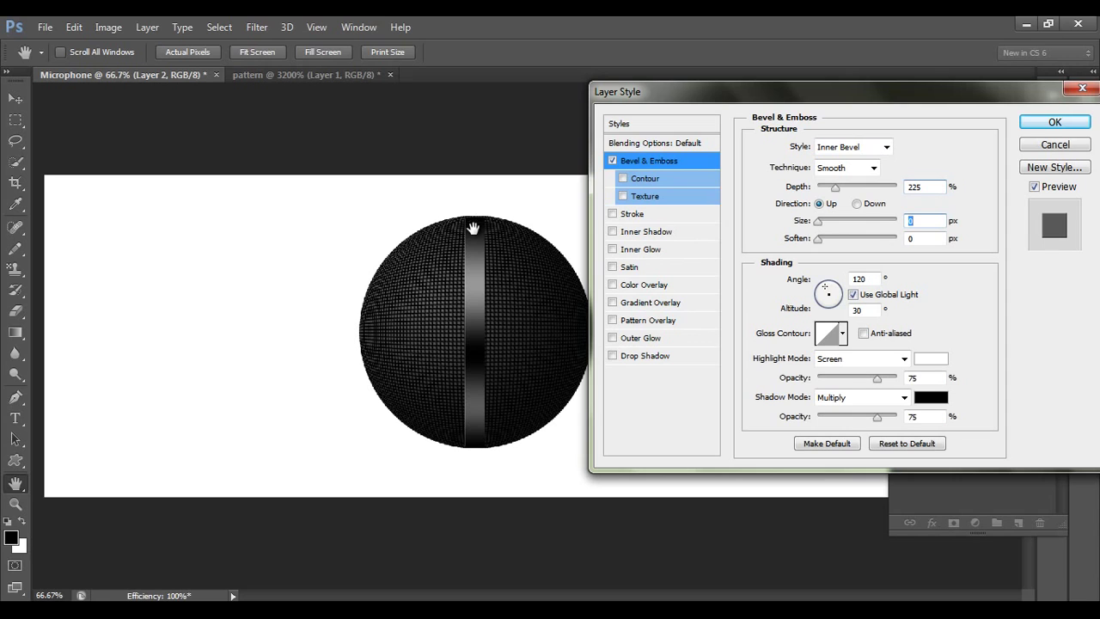
left_click(612, 161)
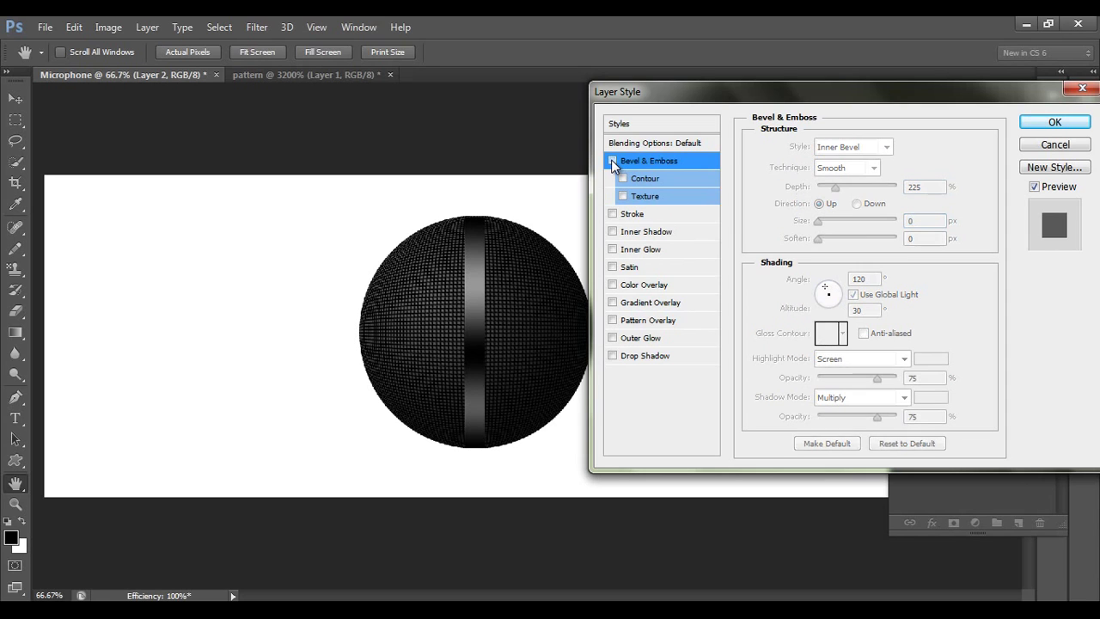
left_click(612, 161)
left_click(612, 161)
left_click(611, 160)
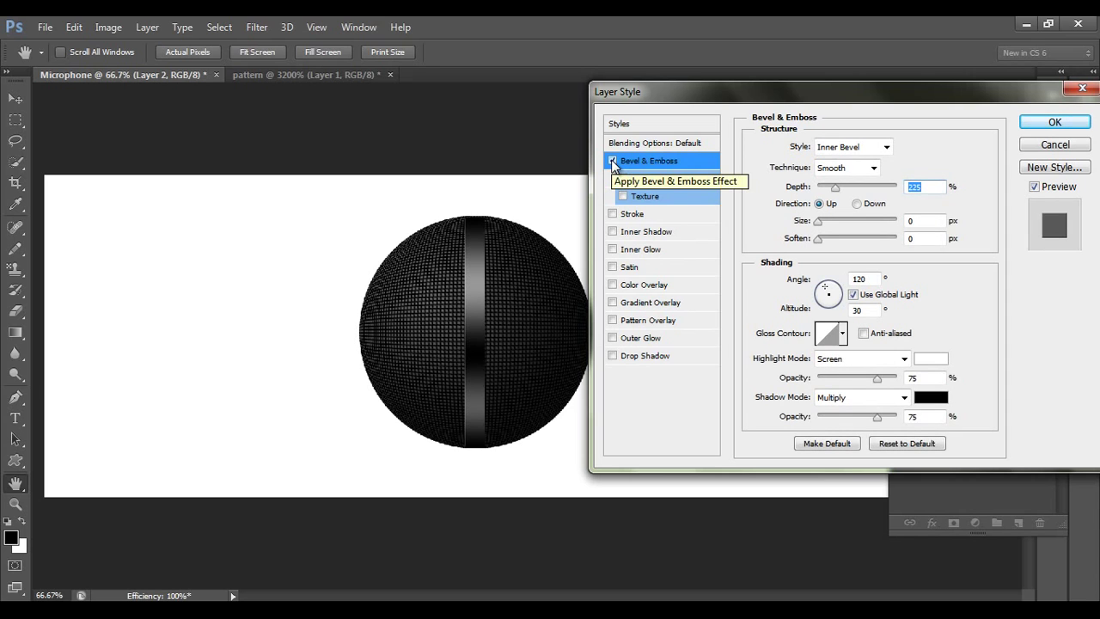
left_click(612, 161)
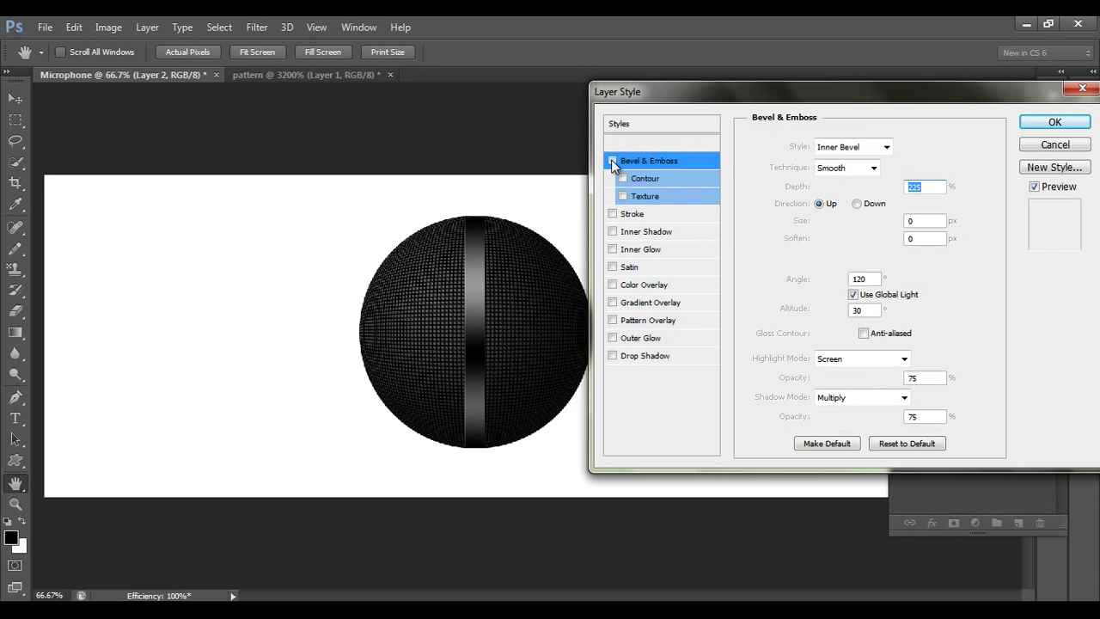
left_click(611, 161)
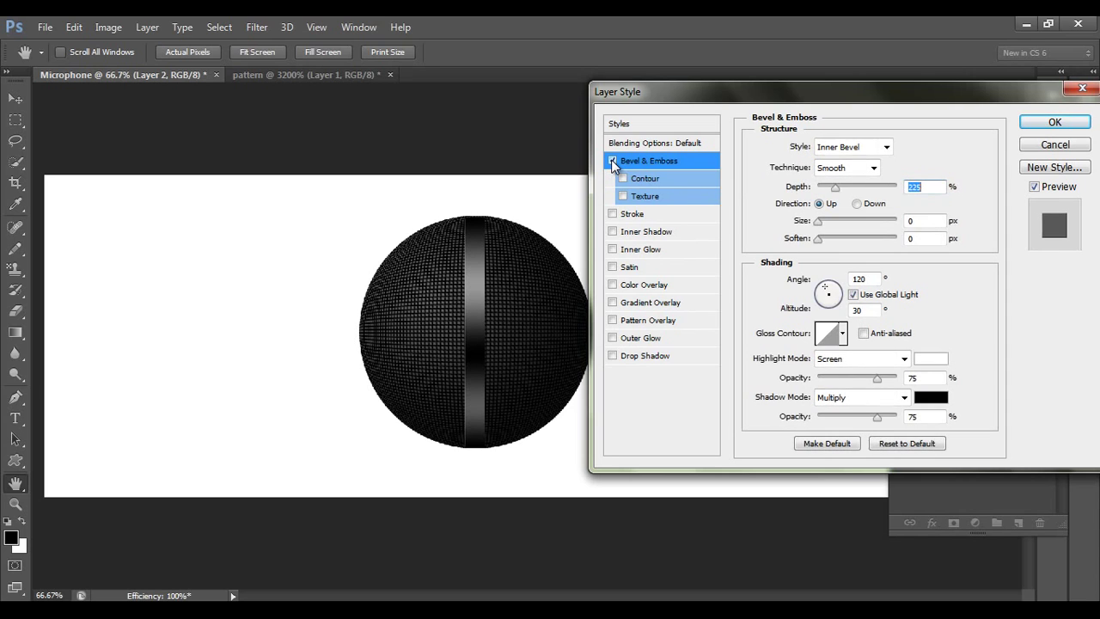
left_click(1054, 123)
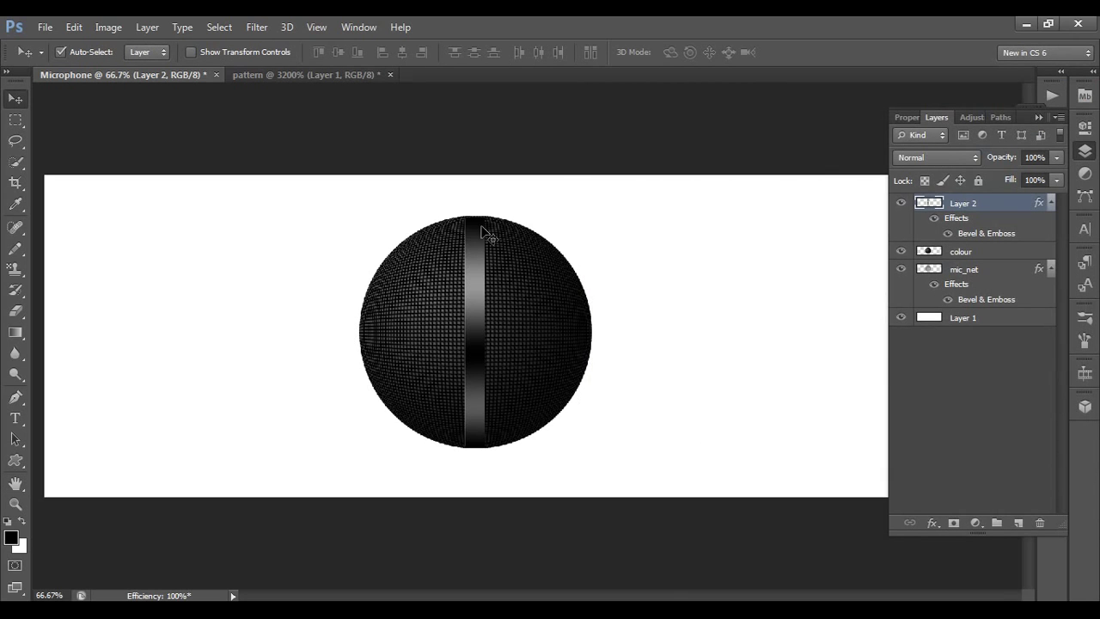
Put the strip into Warp mode and bend its top edge along the sphere's curve
key("ctrl+plus")
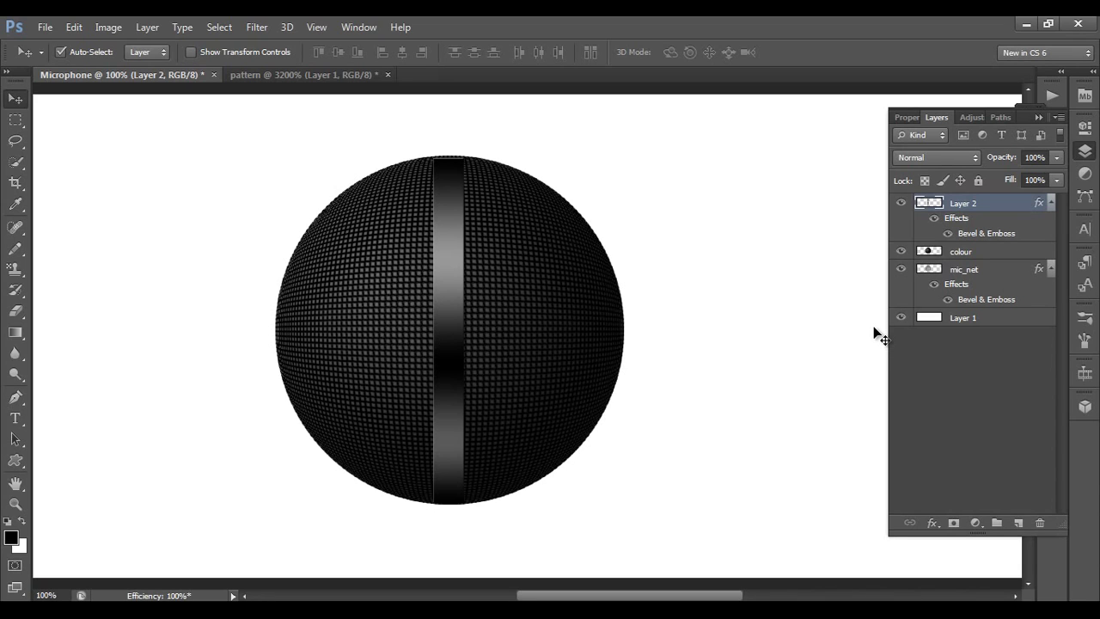
left_click(190, 53)
left_click(190, 53)
key("ctrl+t")
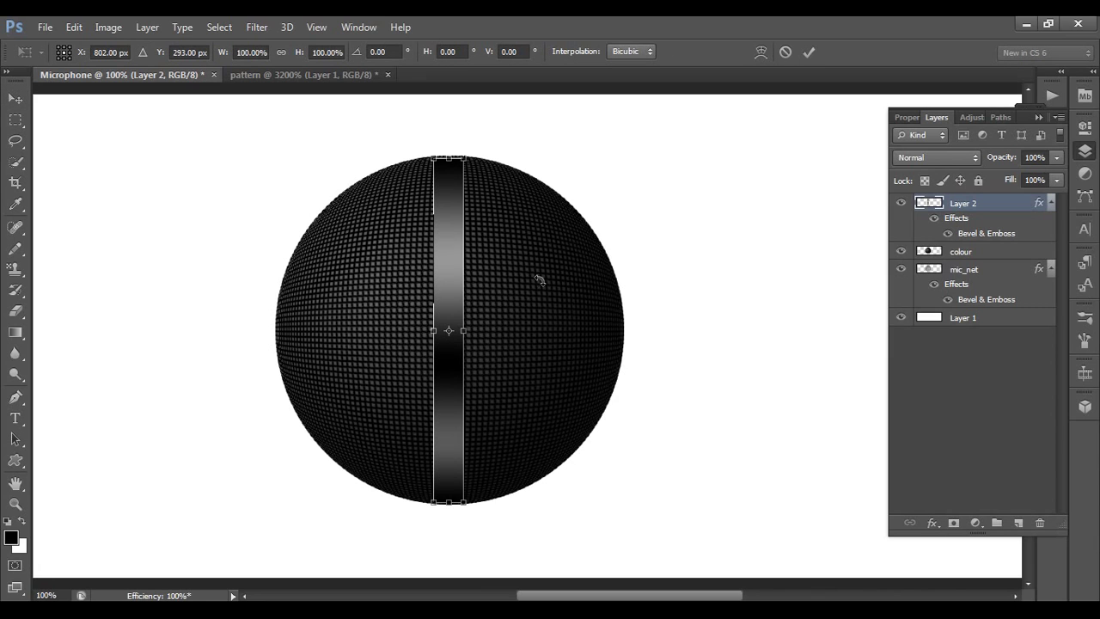
right_click(455, 178)
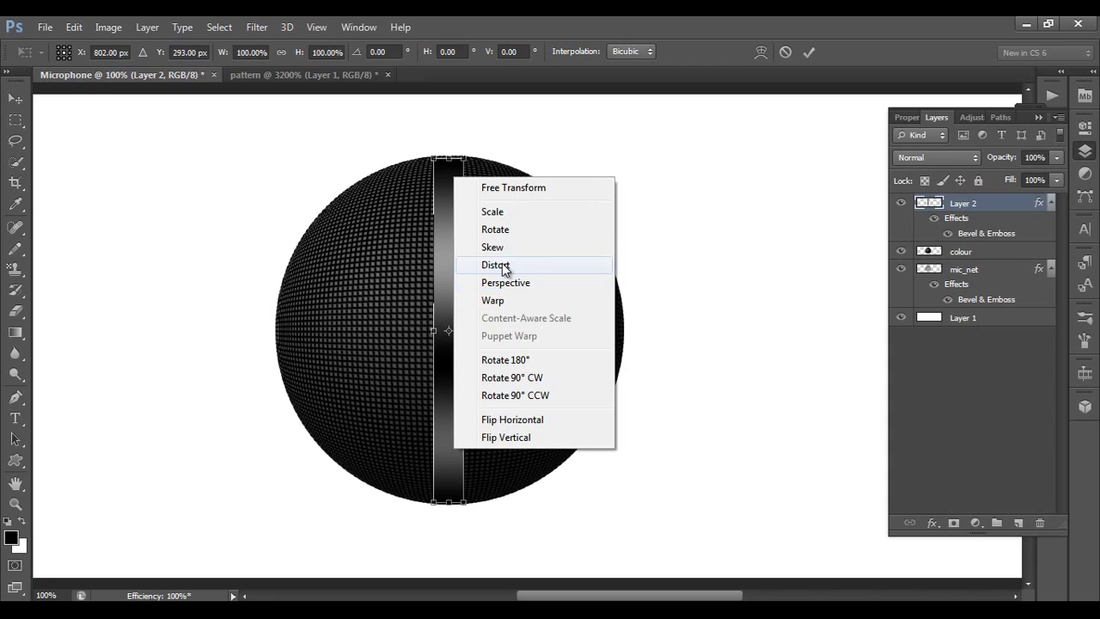
left_click(503, 300)
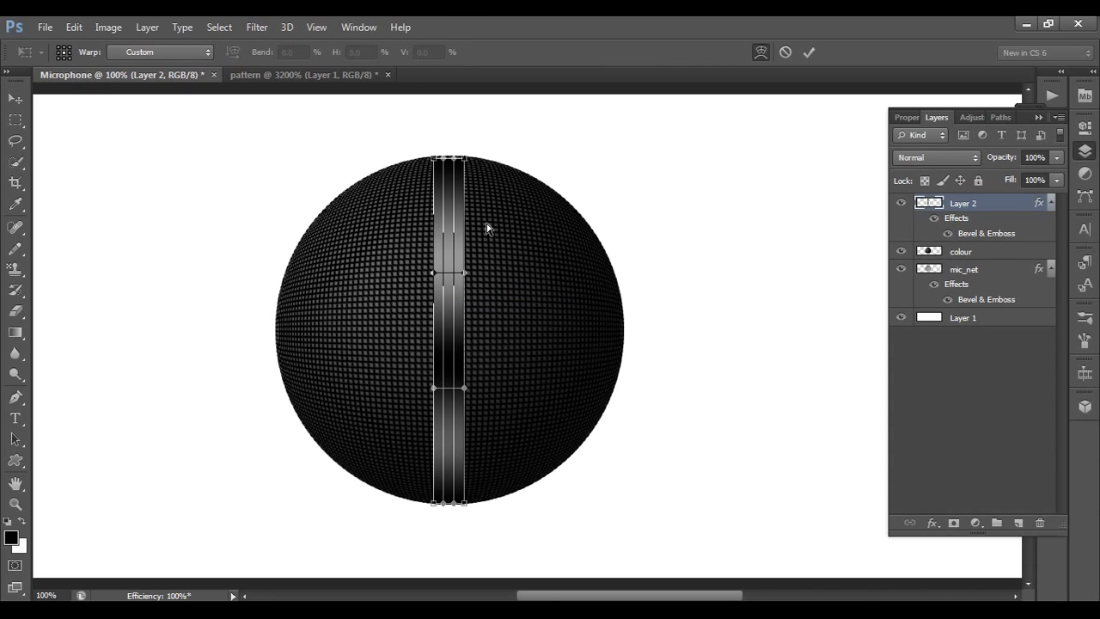
key("ctrl+plus")
left_click_drag(490, 160, 561, 418)
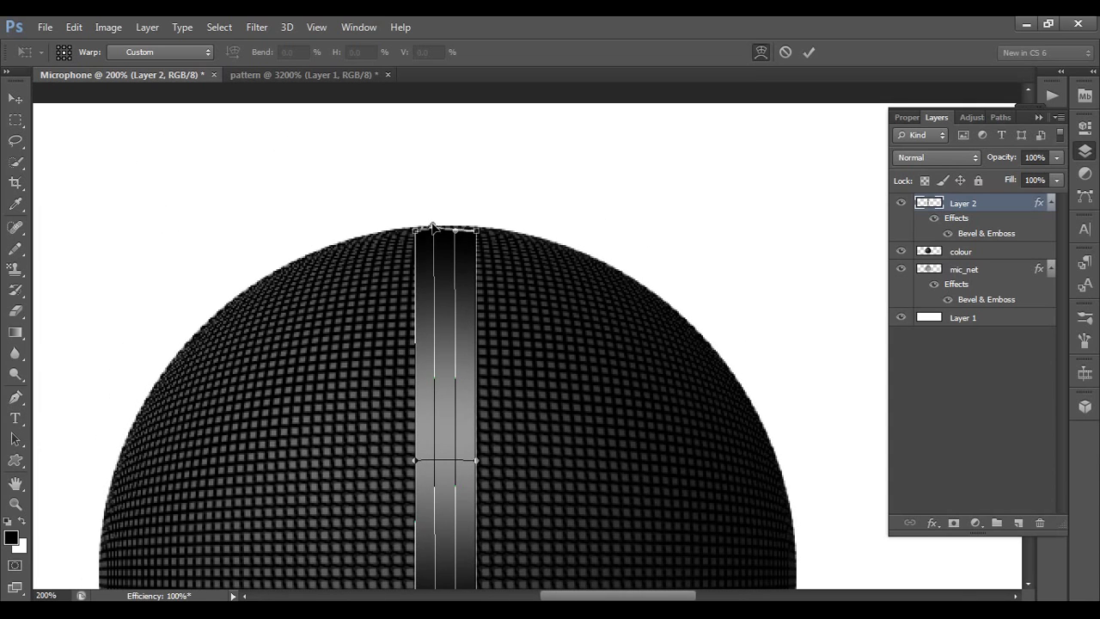
mouse_move(432, 226)
left_mouse_down()
mouse_move(478, 232)
mouse_move(418, 232)
left_mouse_up()
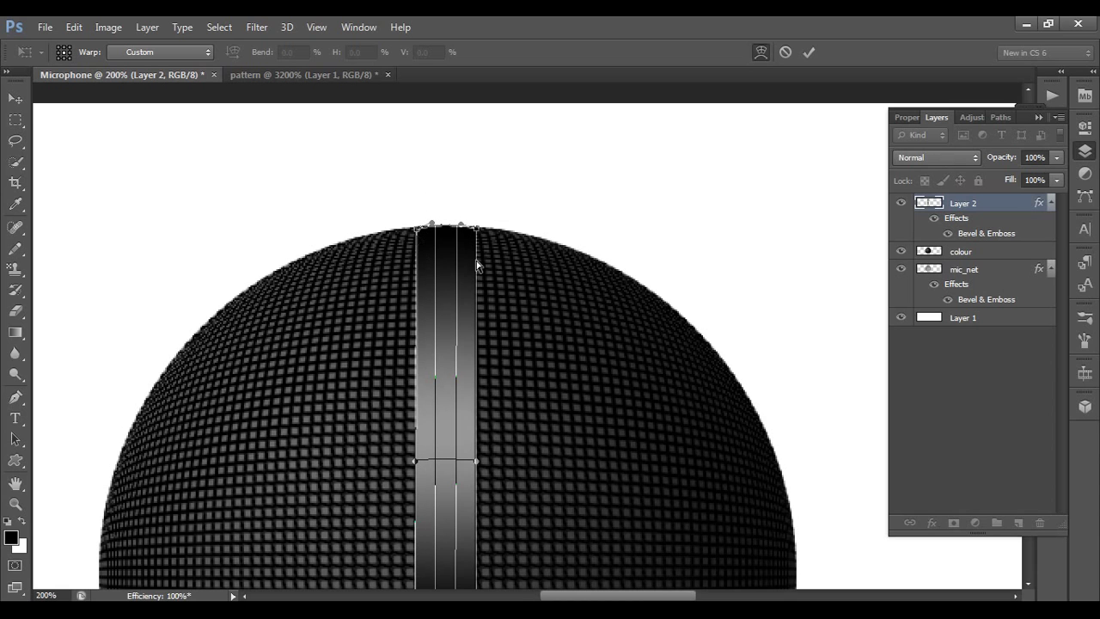
Curve the strip's bottom corners along the sphere edge and commit the warp
left_click_drag(533, 384, 558, 245)
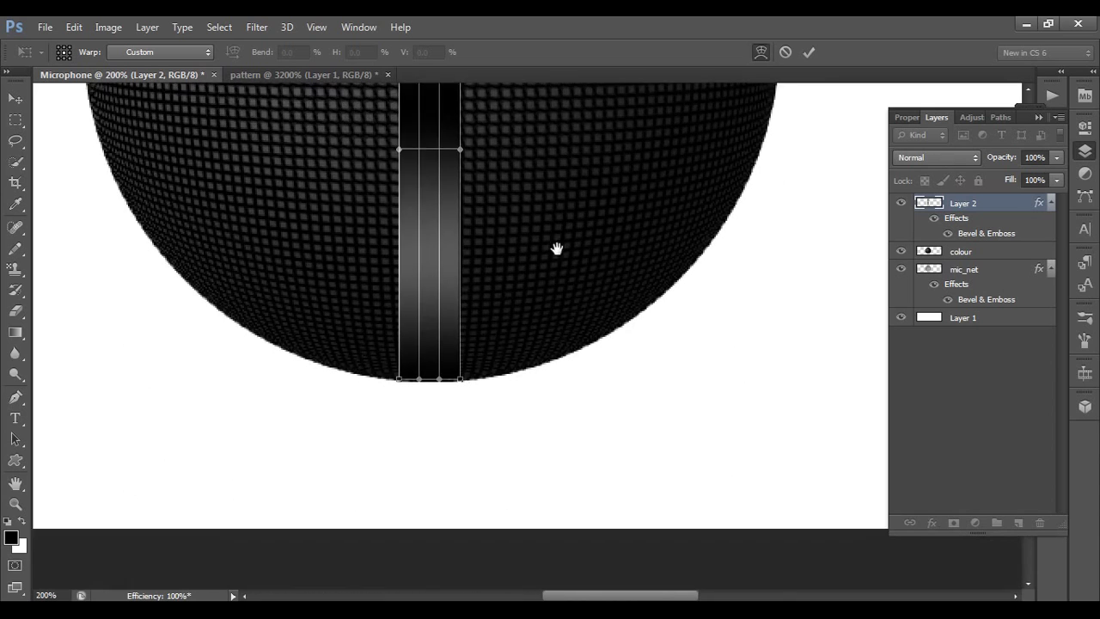
left_click_drag(506, 351, 467, 332)
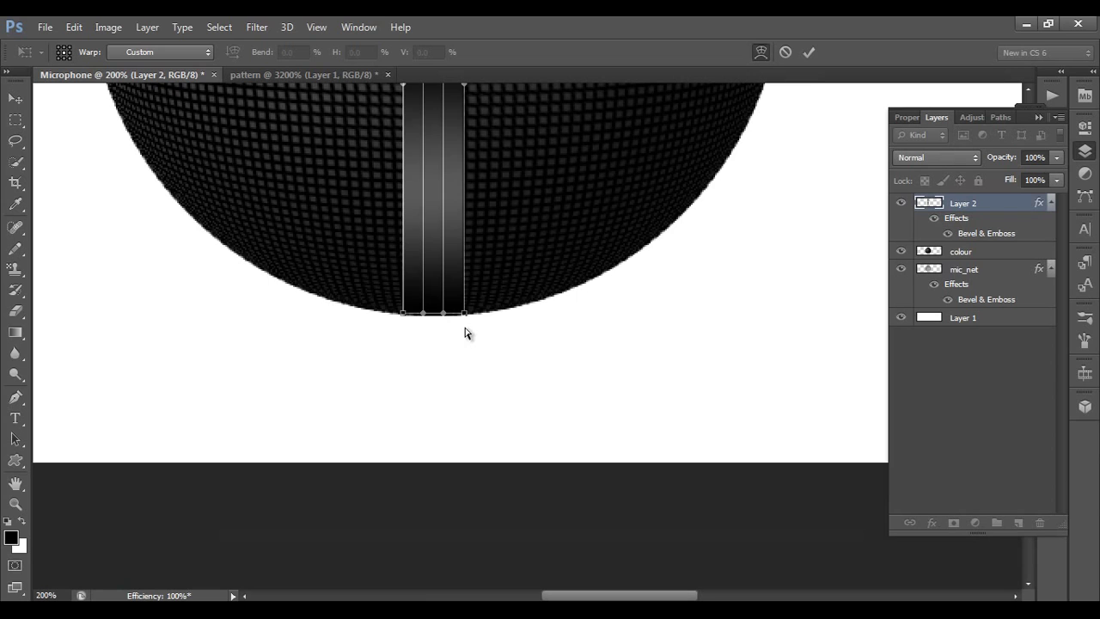
key("ctrl+plus")
left_click_drag(434, 307, 435, 307)
left_click_drag(341, 309, 401, 306)
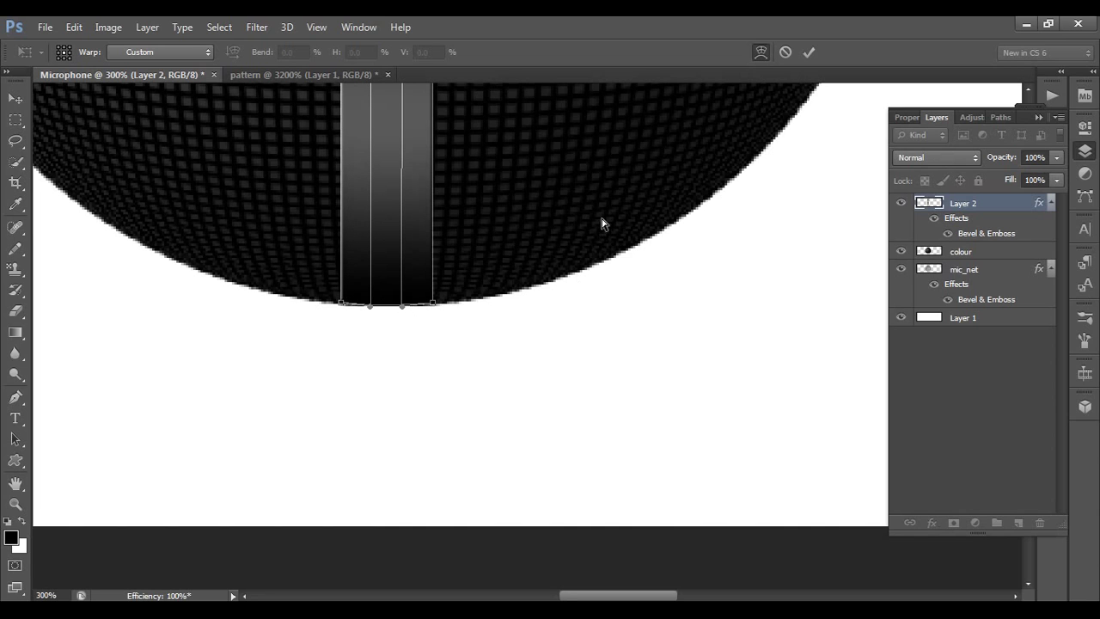
key("ctrl+minus")
key("ctrl+minus")
key("ctrl+minus")
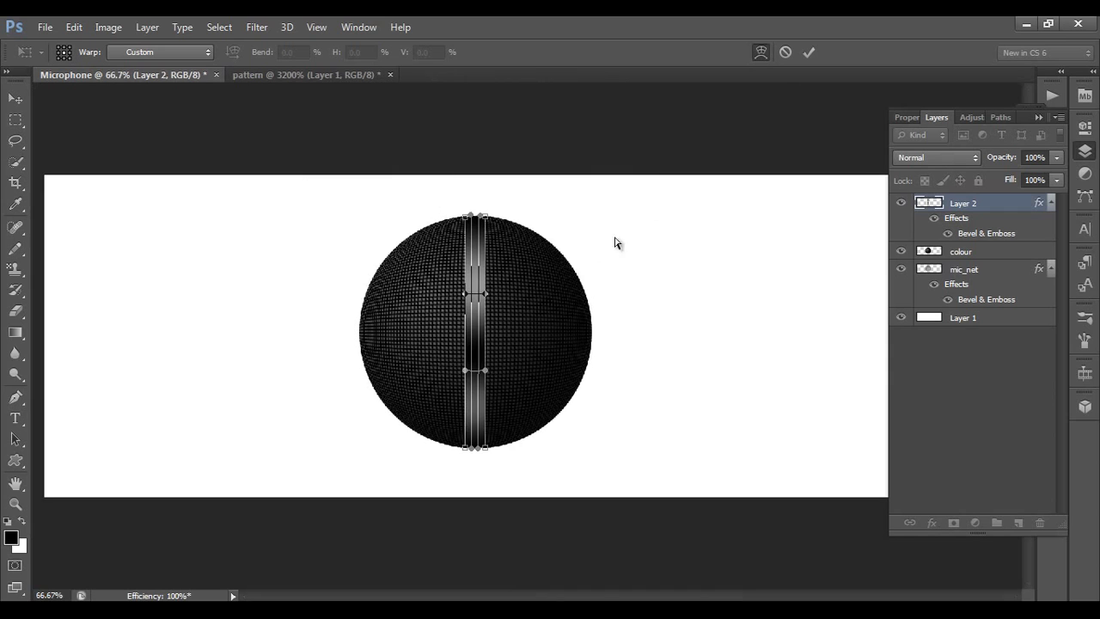
left_click(809, 52)
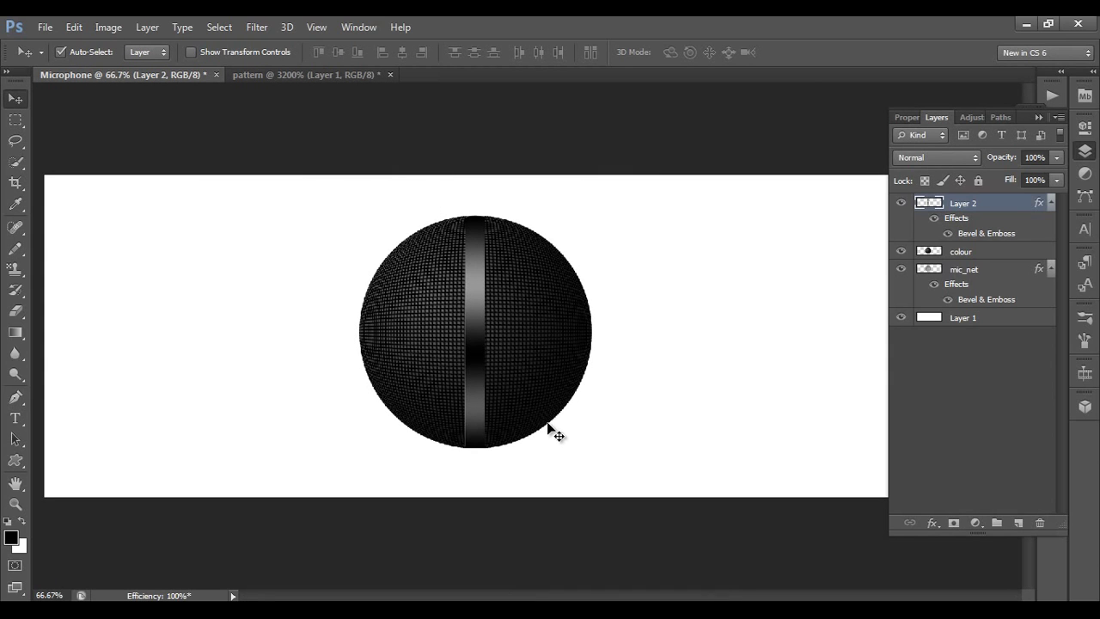
Group Layer 2, colour and mic_net into a group named Net
left_click(968, 272, "shift")
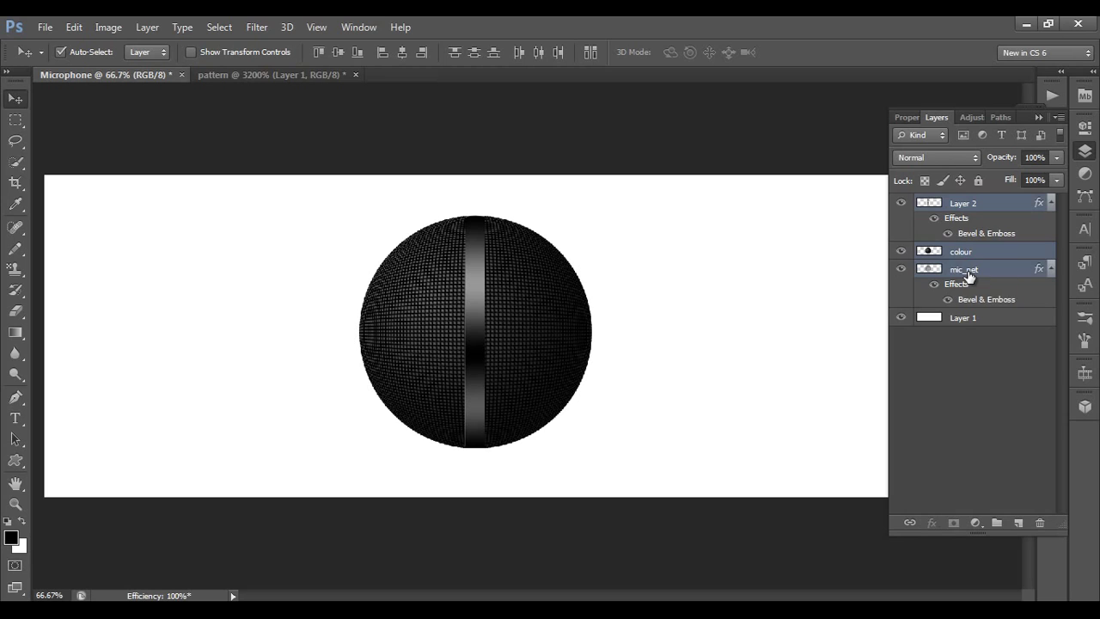
key("ctrl+g")
double_click(961, 204)
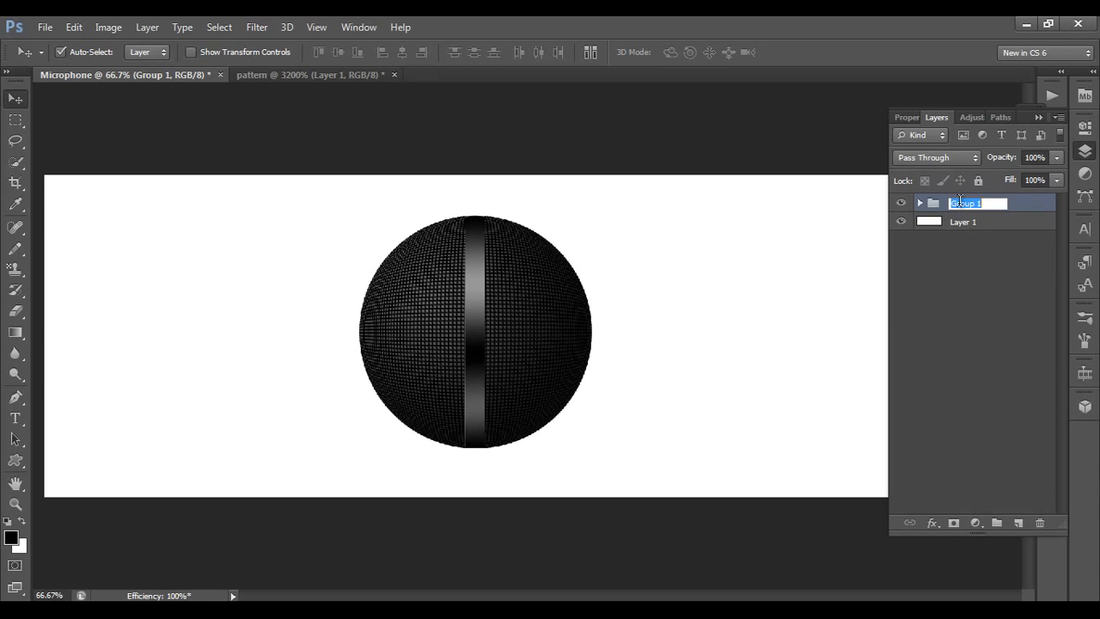
type("Net")
key("Return")
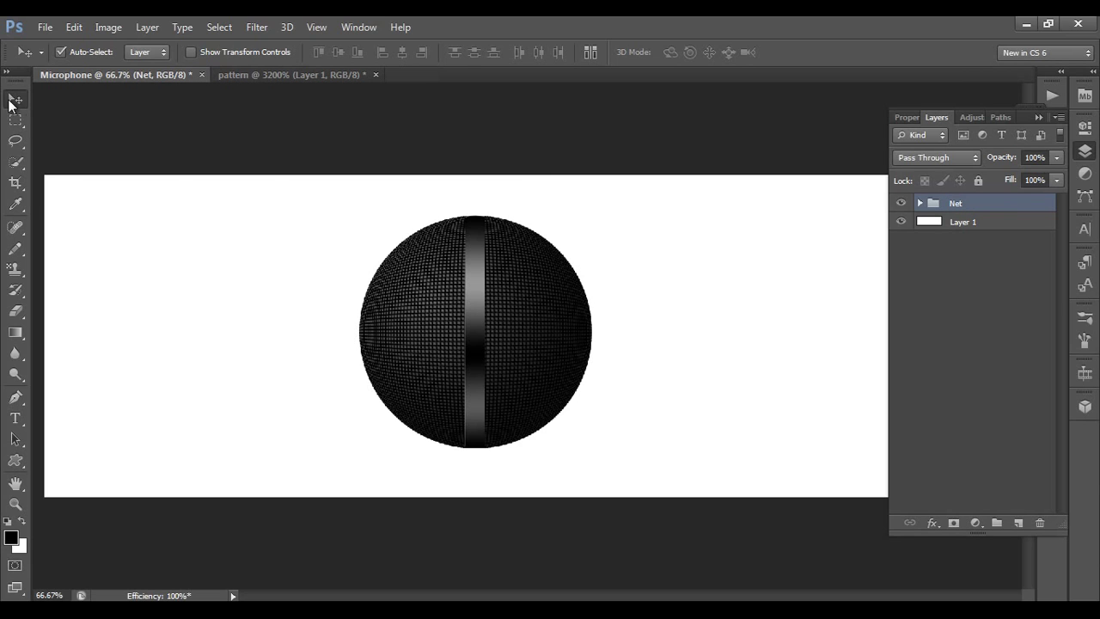
Set Auto-Select to Group and drag the Net sphere to the canvas's left side
left_click(145, 53)
left_click(142, 66)
left_click_drag(522, 295, 218, 281)
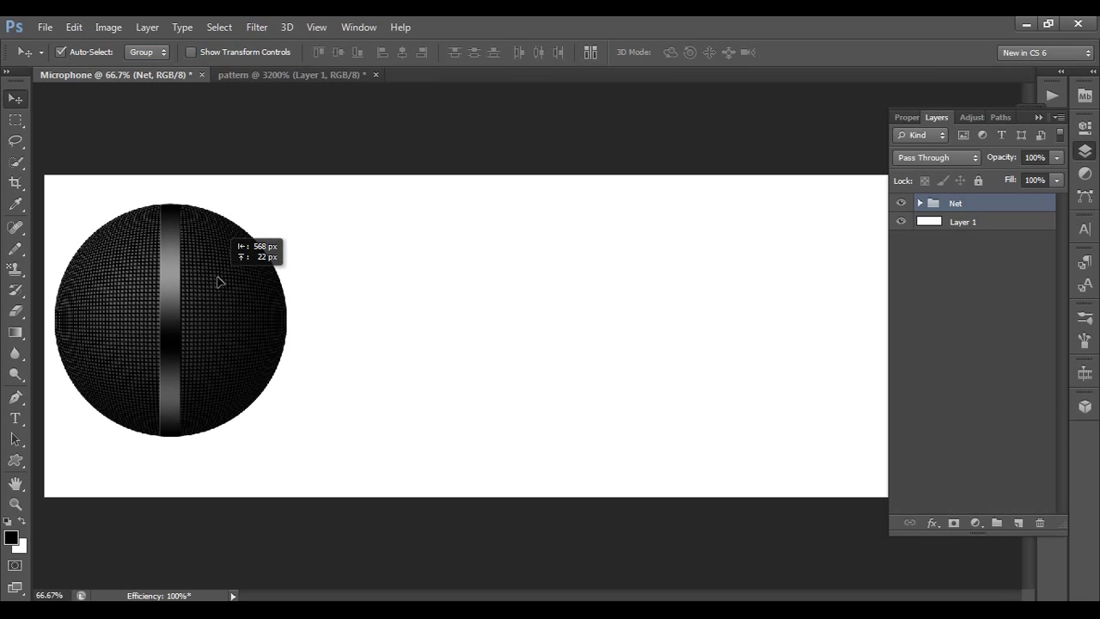
left_click_drag(219, 304, 226, 315)
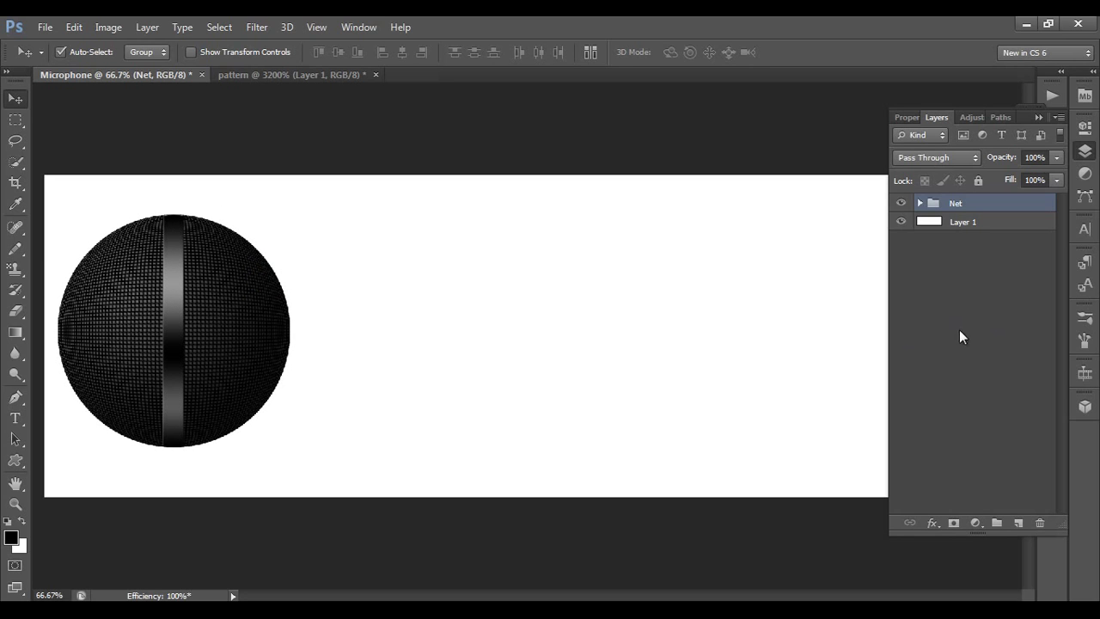
Add a new layer above Net and draw a rectangular selection extending past the sphere's right edge
left_click(1018, 522)
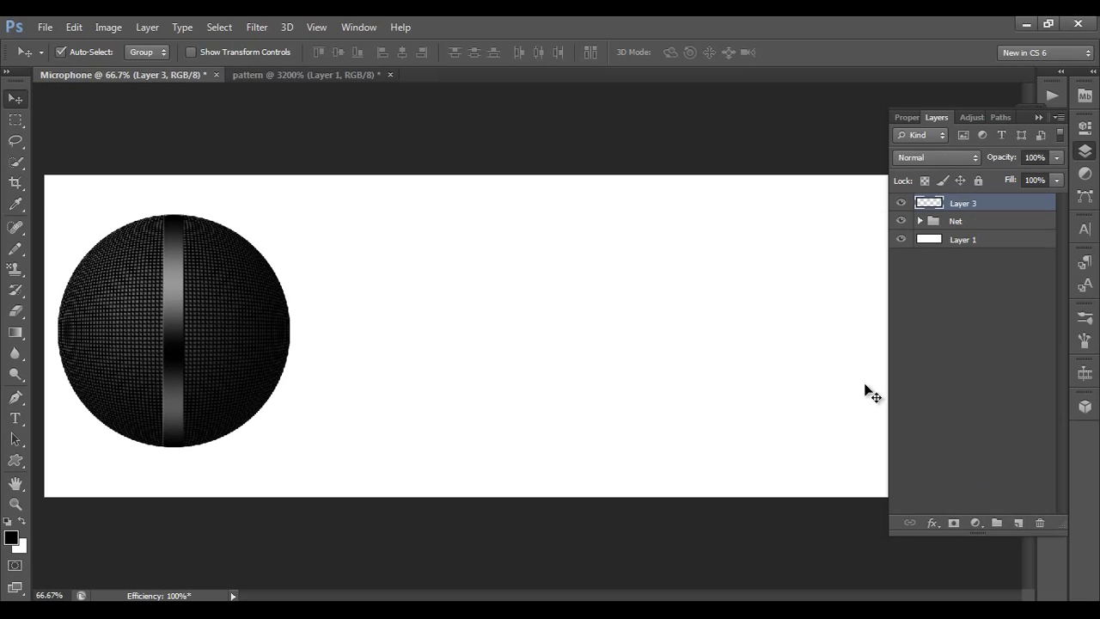
left_click(17, 125)
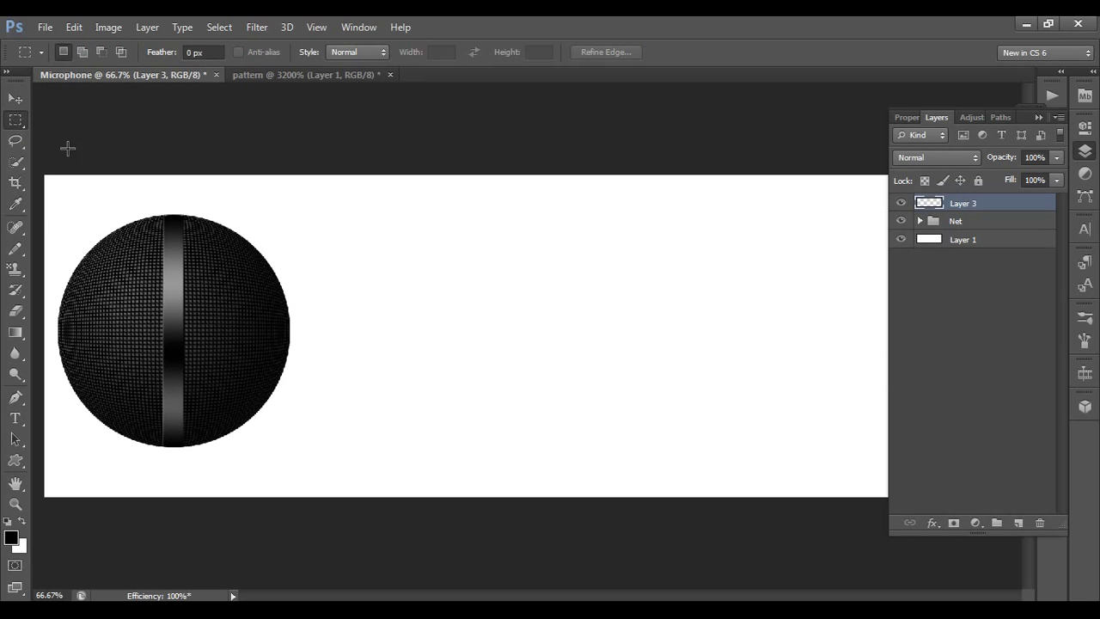
right_click(10, 127)
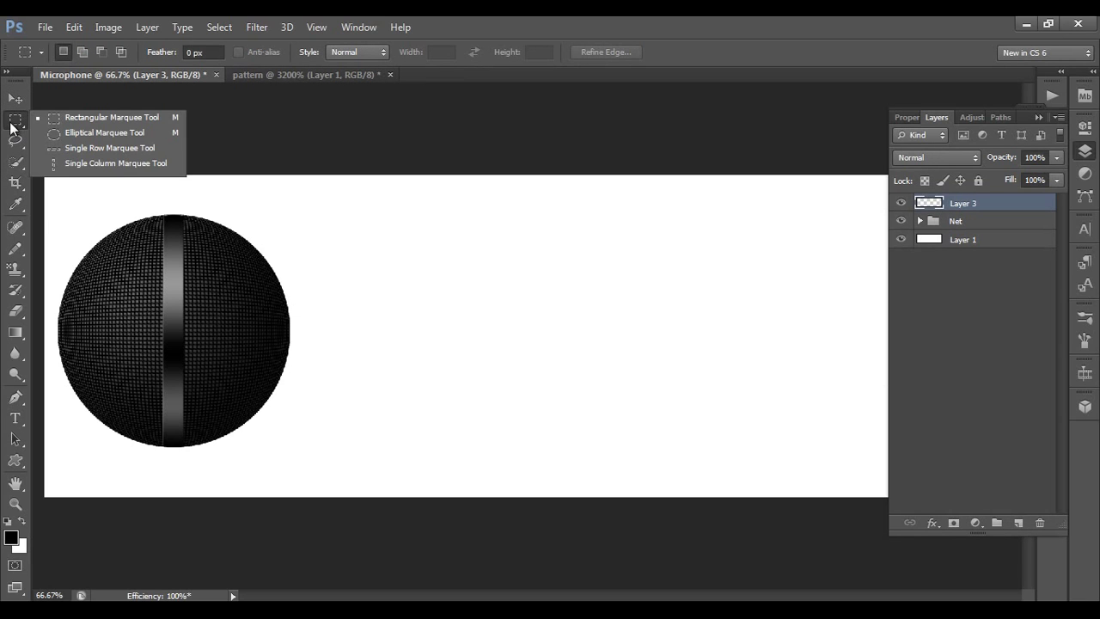
left_click(104, 118)
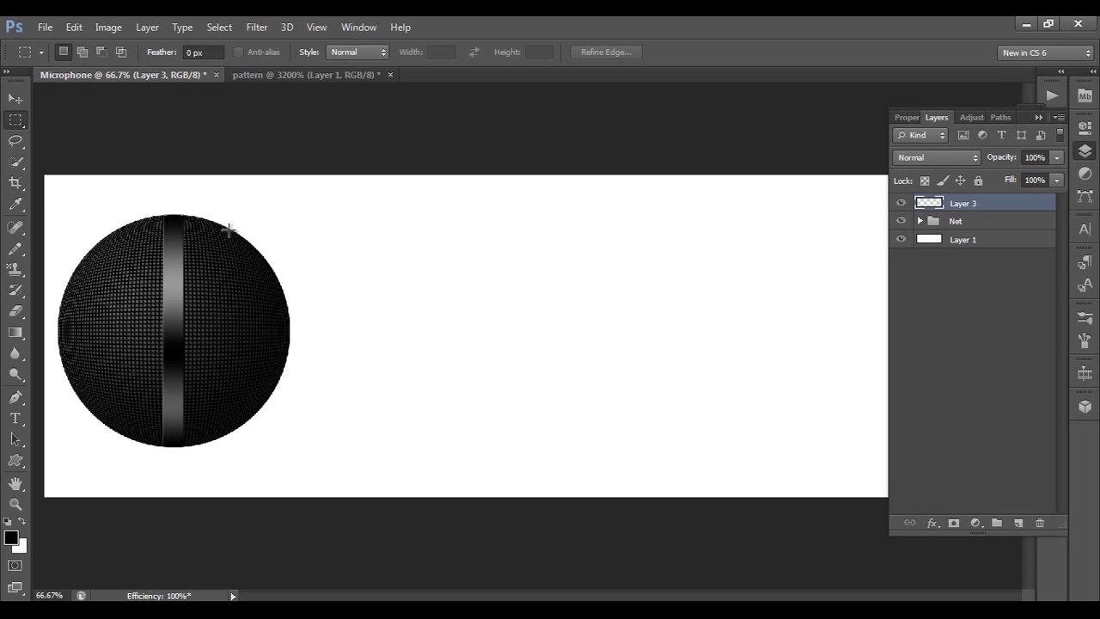
left_click_drag(229, 239, 256, 298)
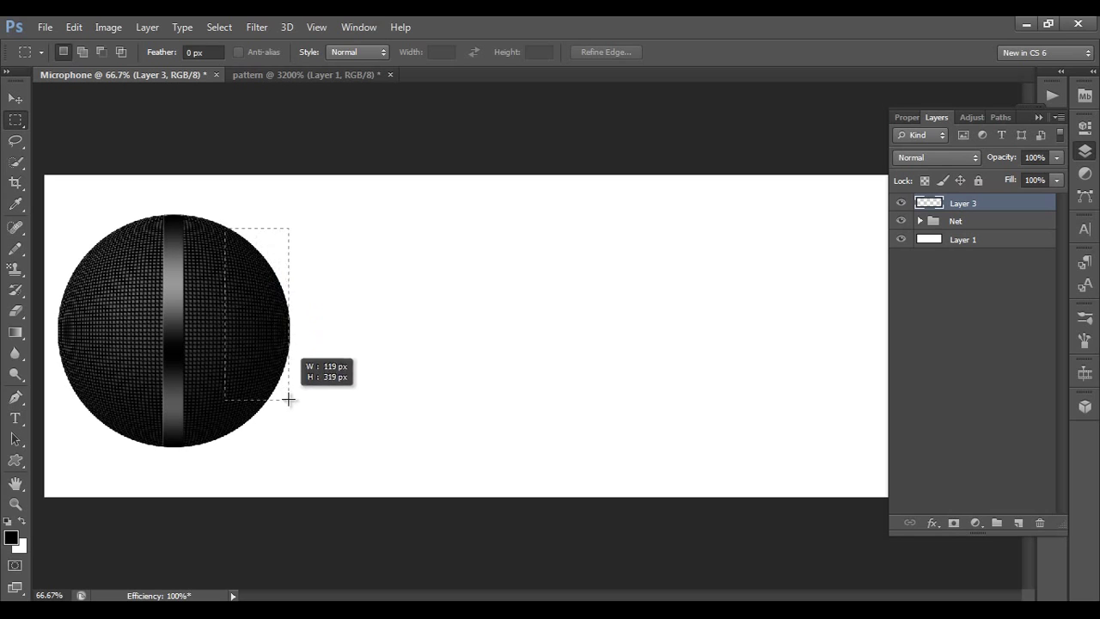
left_click_drag(288, 399, 318, 436)
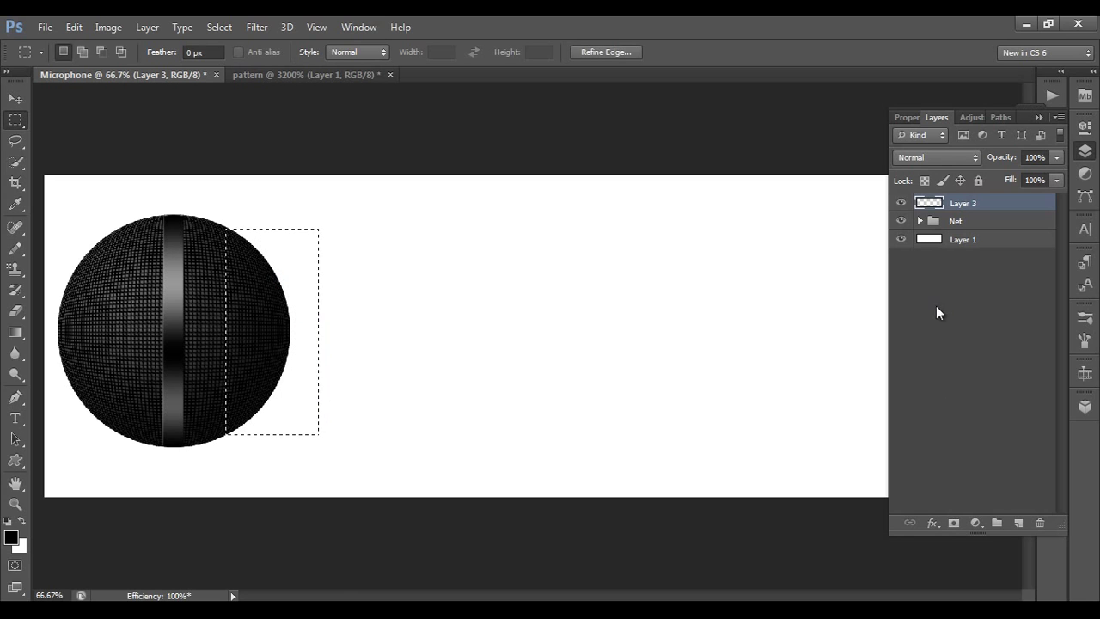
Rename the new layer to 'Handle'
double_click(966, 206)
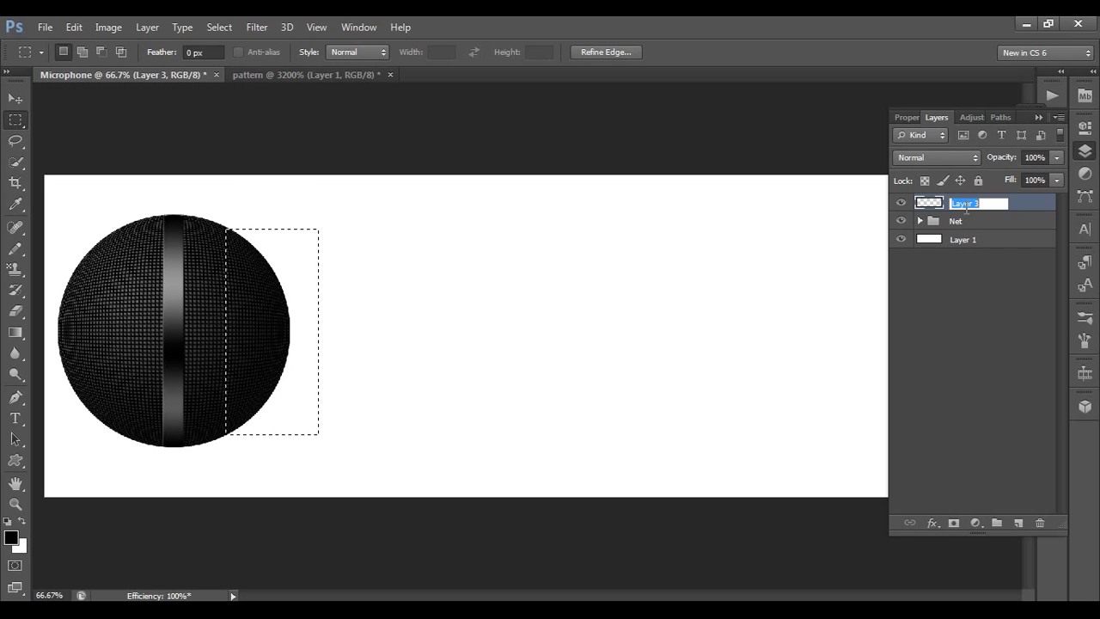
type("Handle")
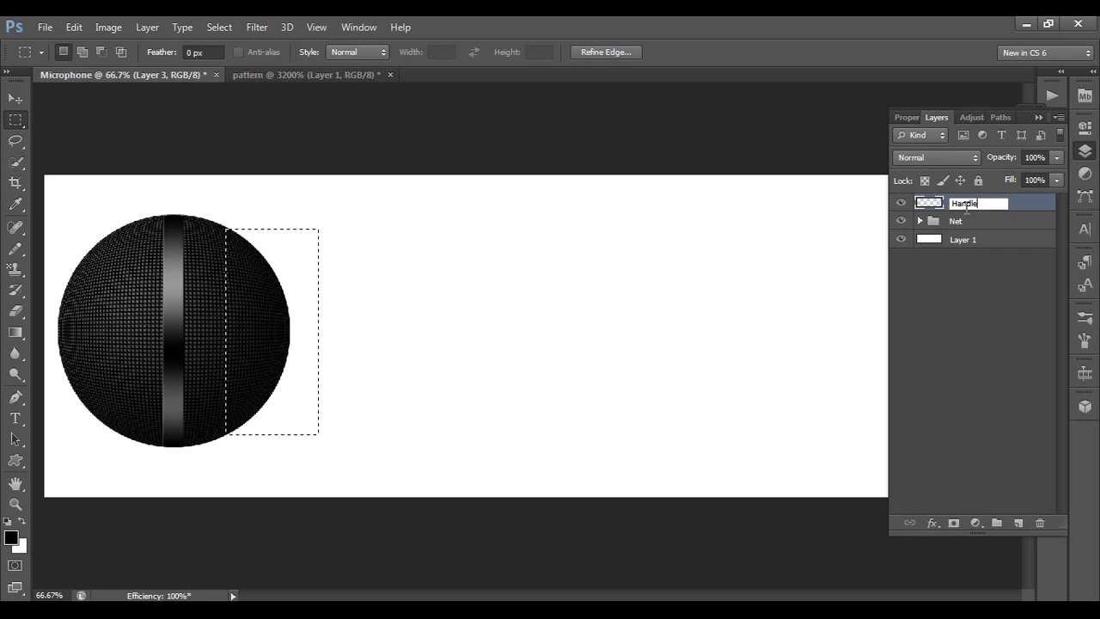
key("Return")
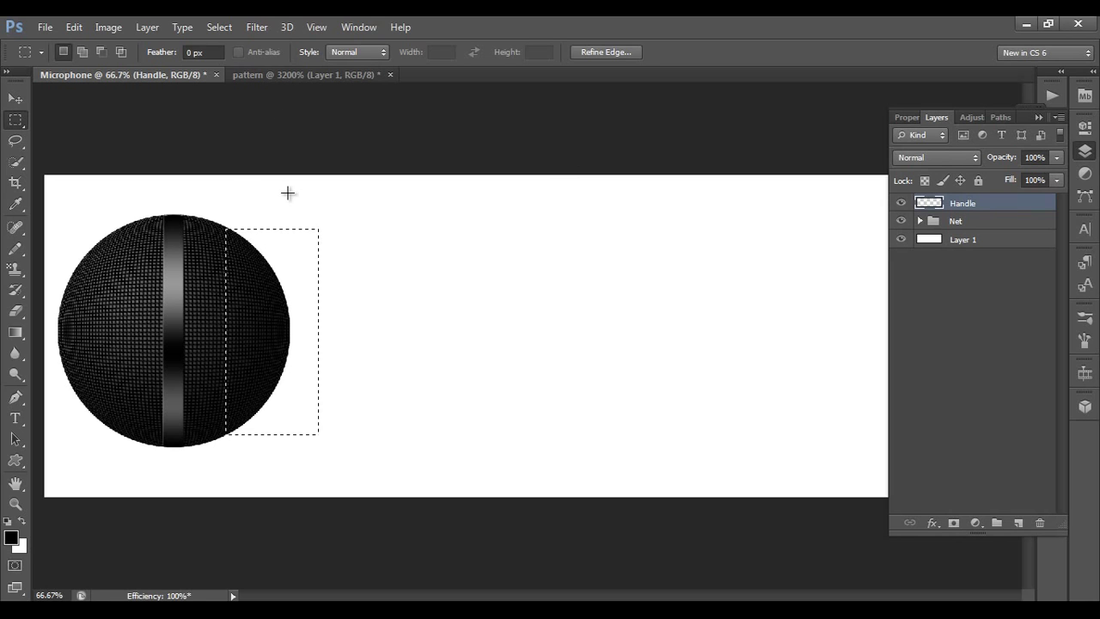
key("g")
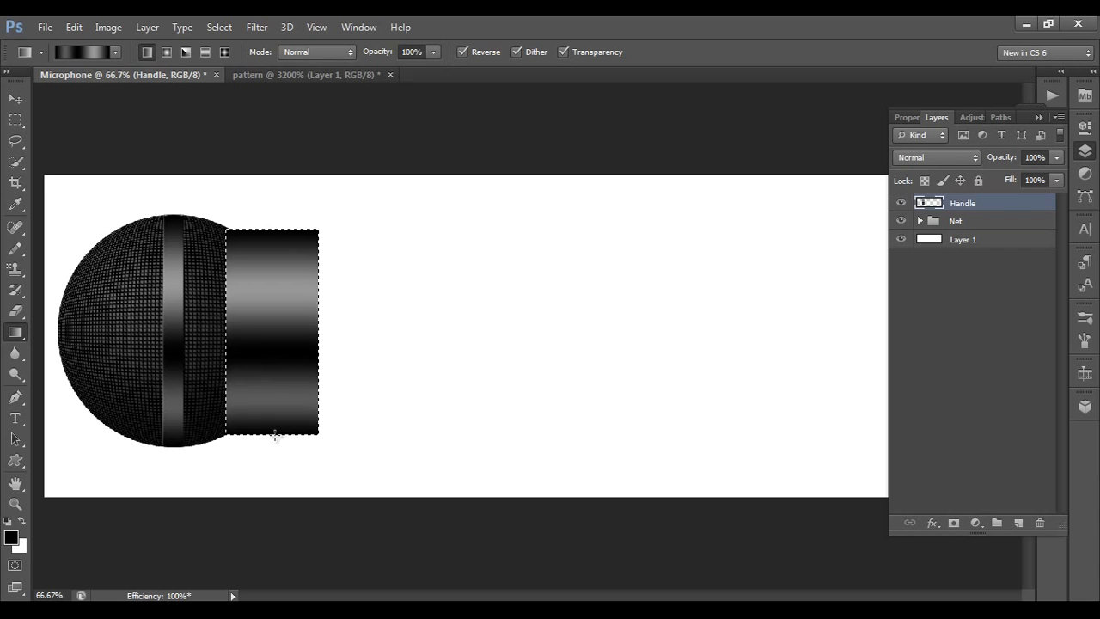
Darken the Handle layer with Levels, setting black input to 12 and midtones to 0.78
left_click(103, 30)
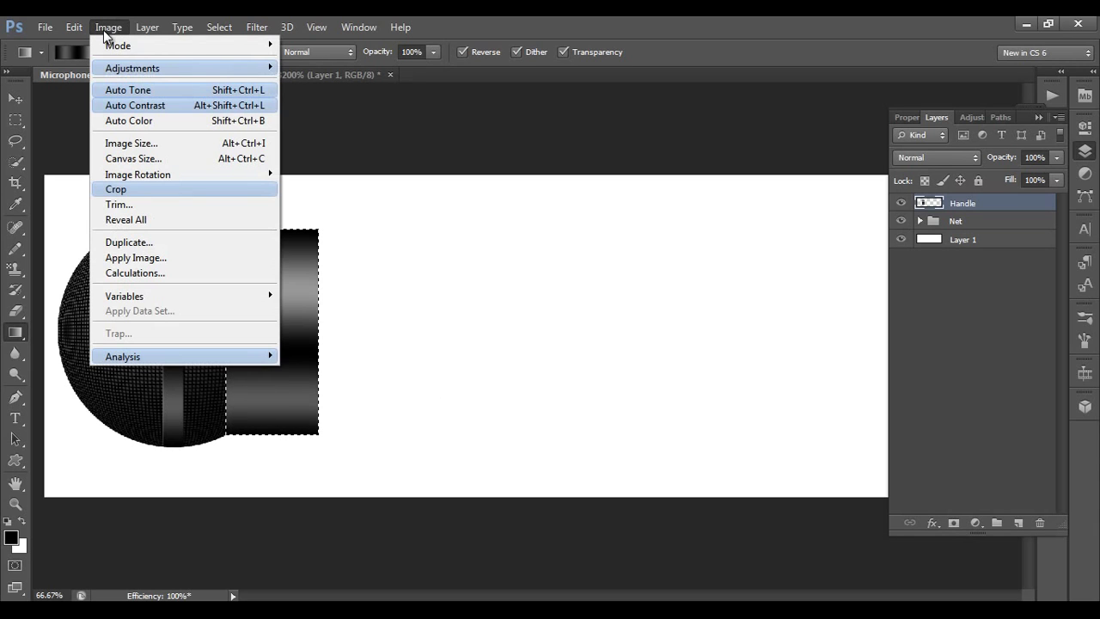
mouse_move(128, 62)
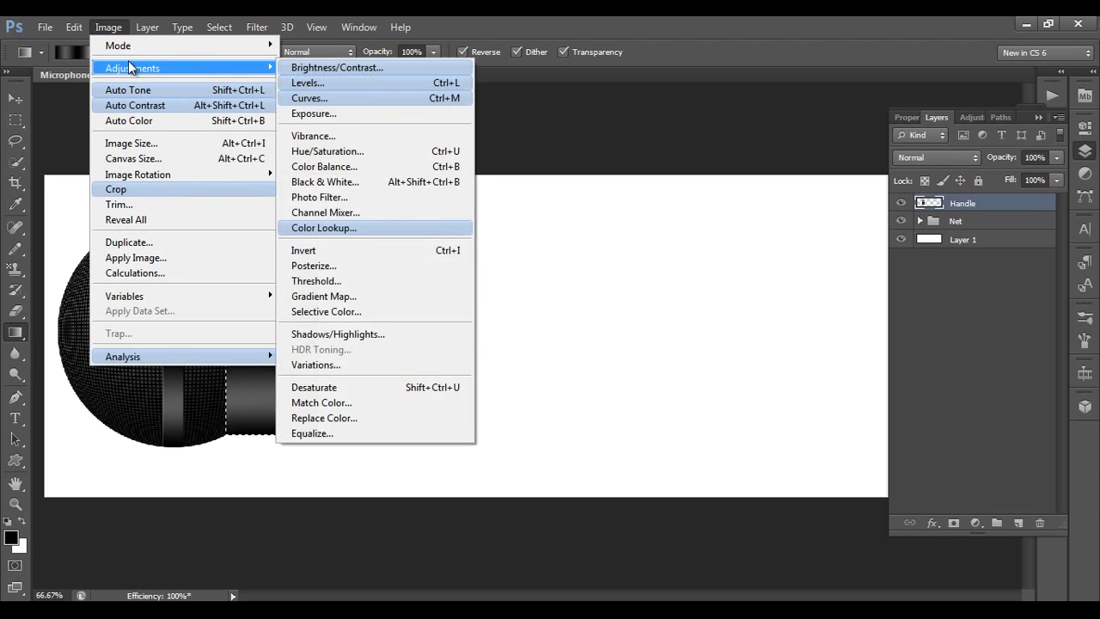
left_click(529, 15)
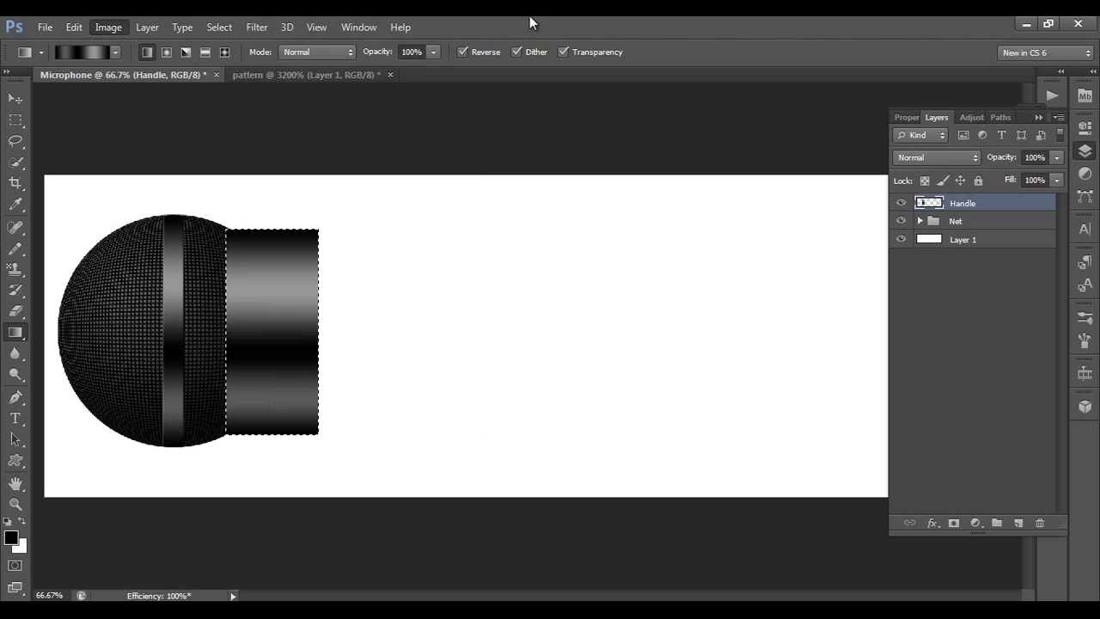
left_click(120, 27)
mouse_move(147, 76)
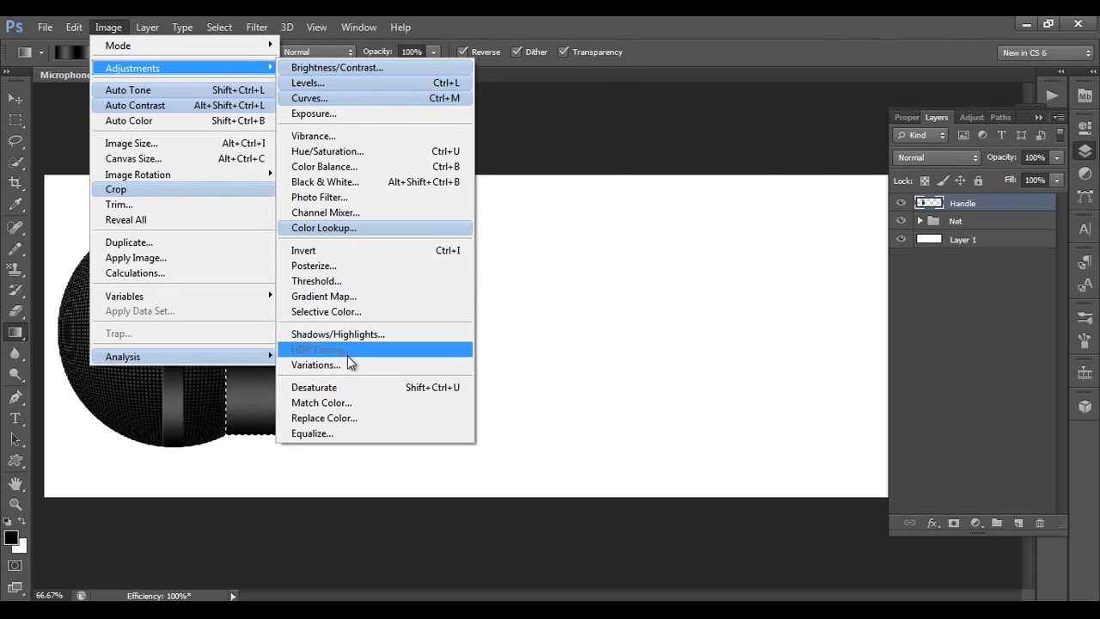
left_click(325, 86)
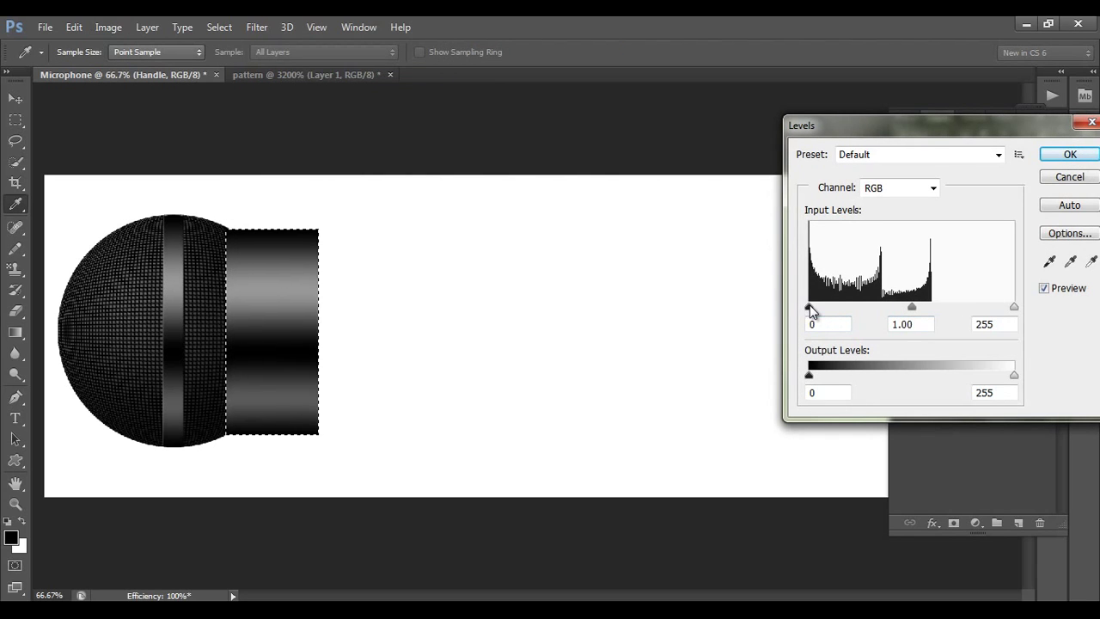
left_click_drag(809, 308, 818, 307)
left_click_drag(911, 308, 931, 307)
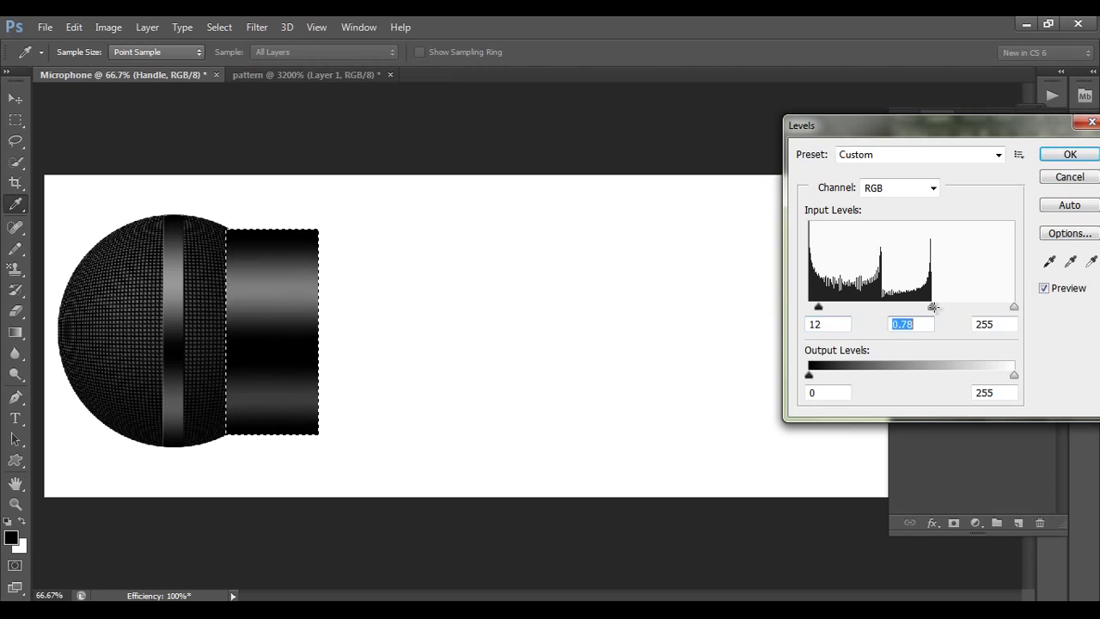
left_click(1069, 154)
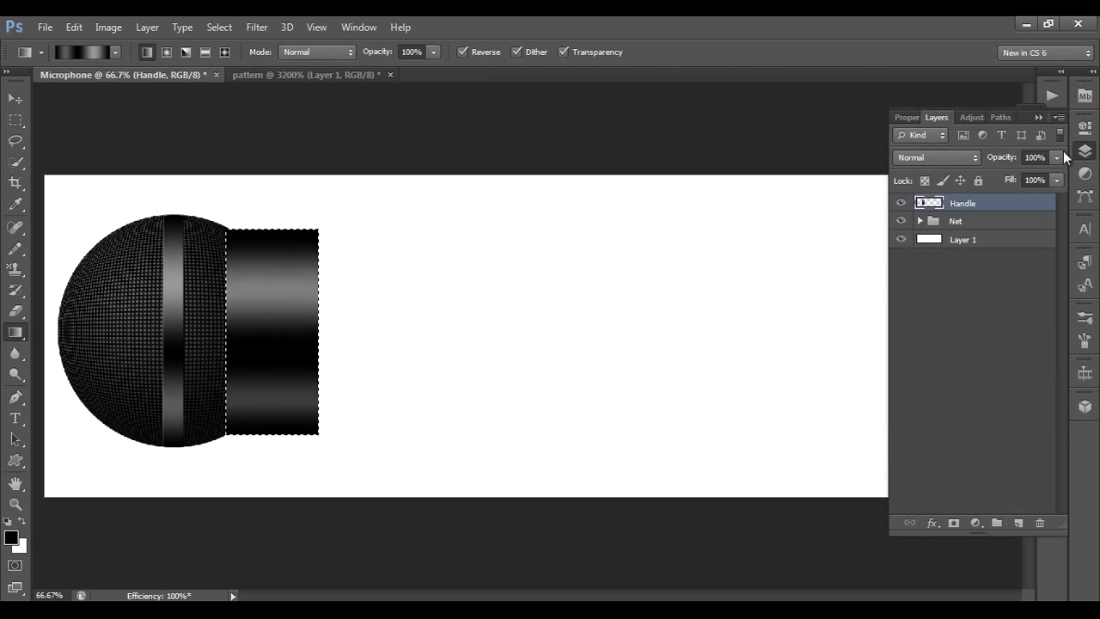
Deselect and stretch the handle much longer to the right with Free Transform
key("ctrl+d")
key("ctrl+t")
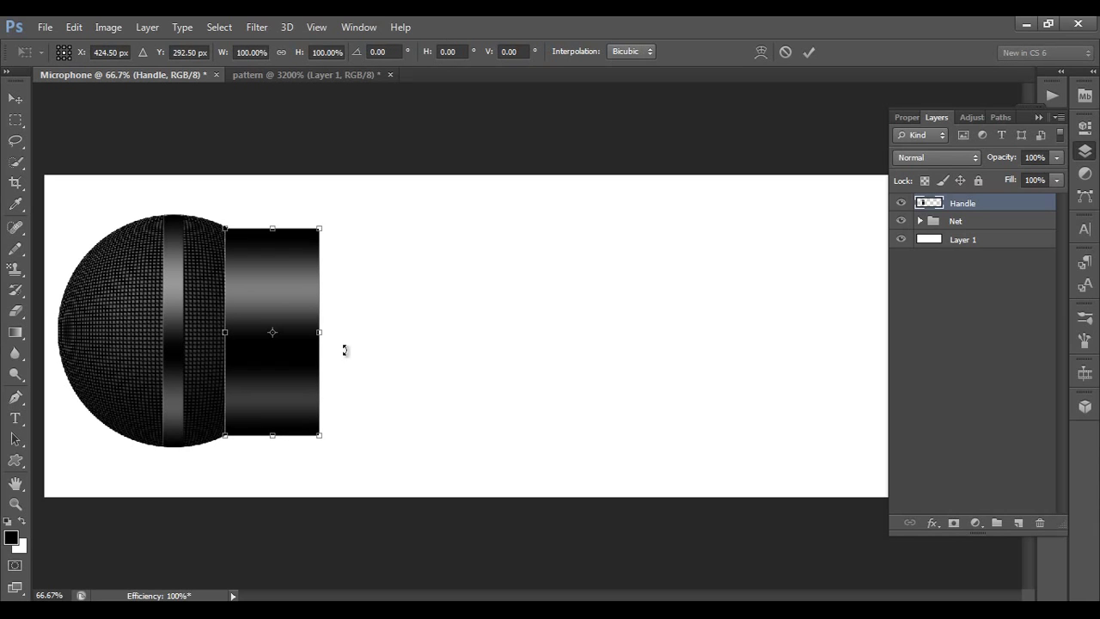
left_click_drag(320, 334, 825, 361)
key("ctrl+minus")
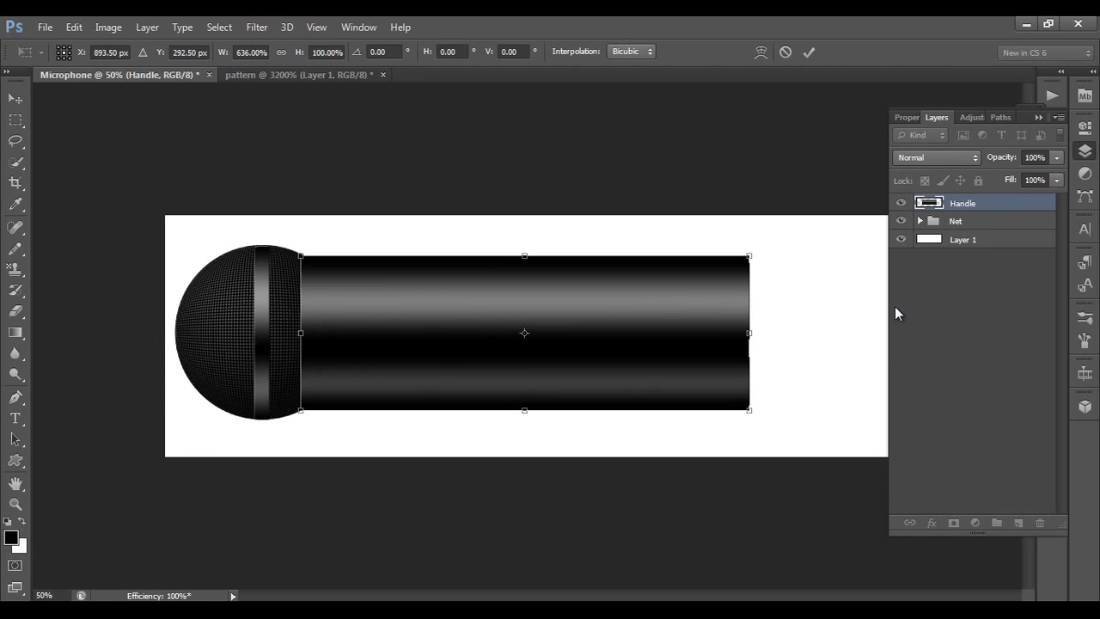
Taper the handle with Perspective so it narrows toward its right end, then commit
right_click(678, 279)
left_click(726, 388)
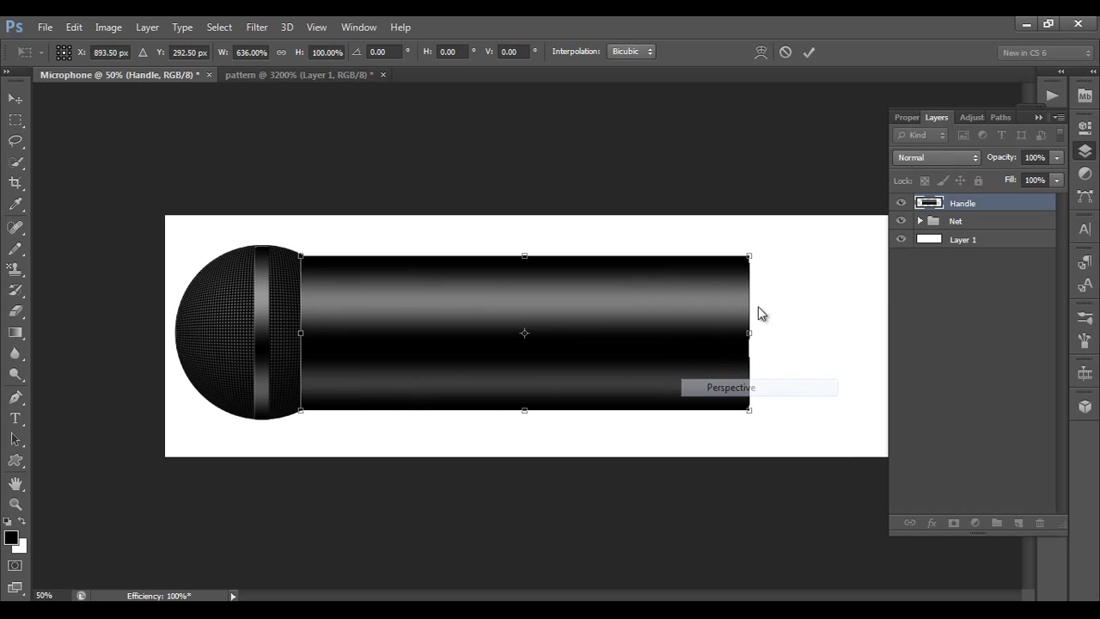
left_click_drag(749, 261, 746, 298)
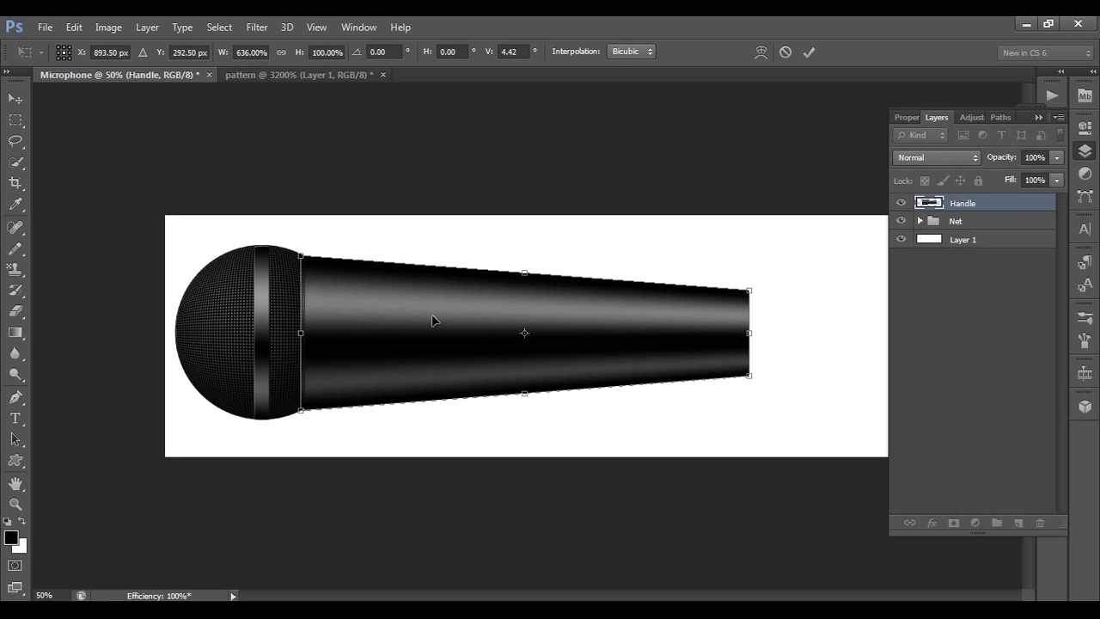
key("Right")
key("Right")
key("Right")
key("Right")
key("Right")
key("Right")
key("Right")
key("Right")
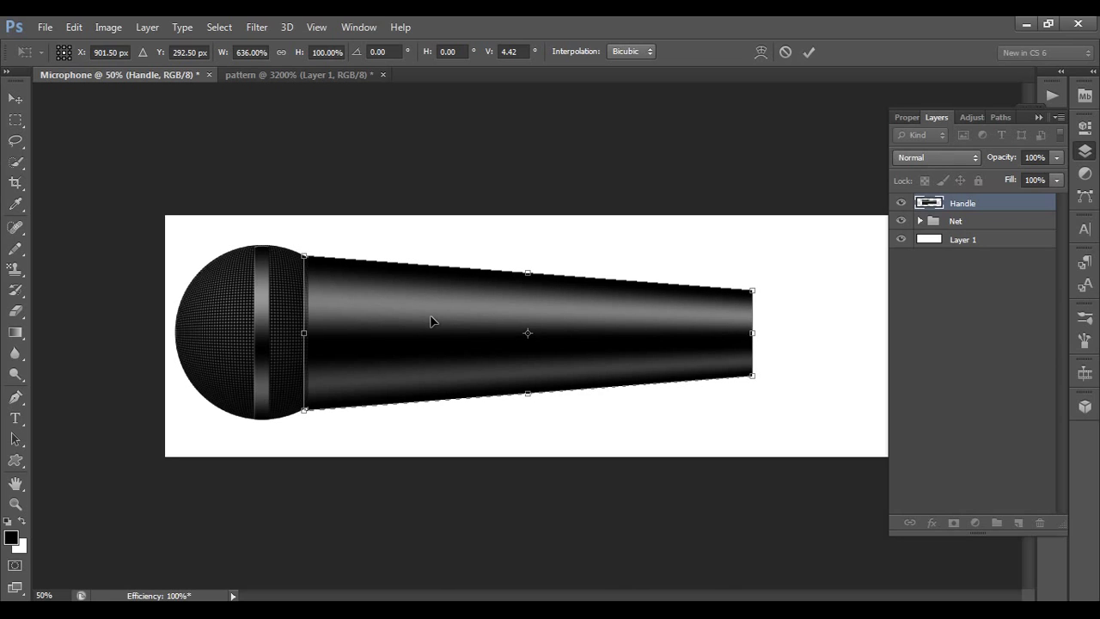
key("Left")
key("Left")
key("Left")
key("Left")
key("Left")
key("Left")
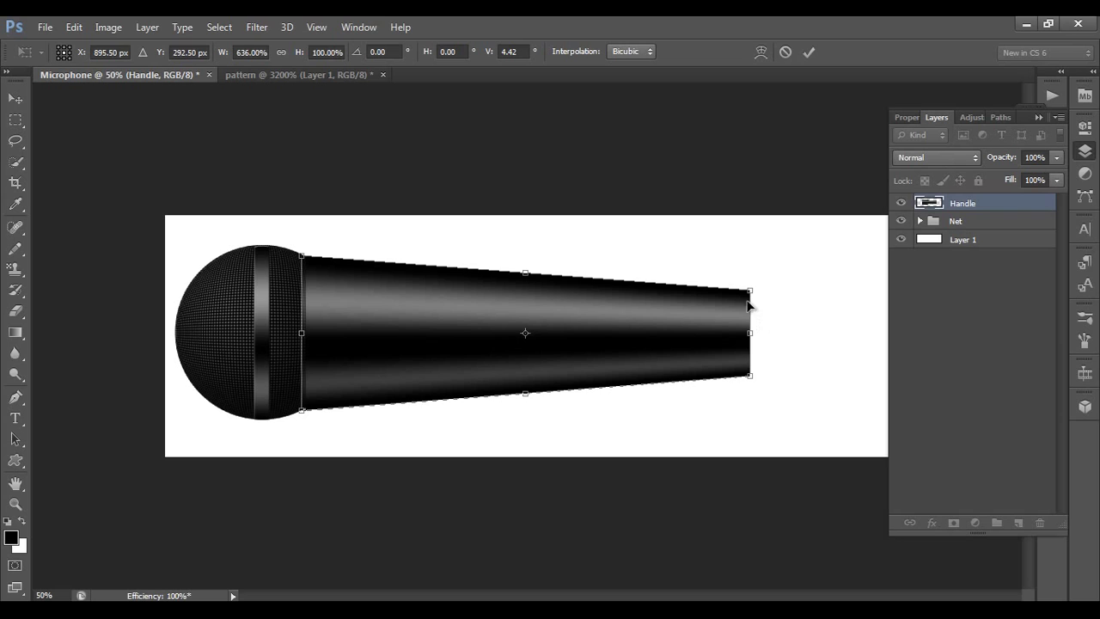
left_click_drag(748, 292, 751, 305)
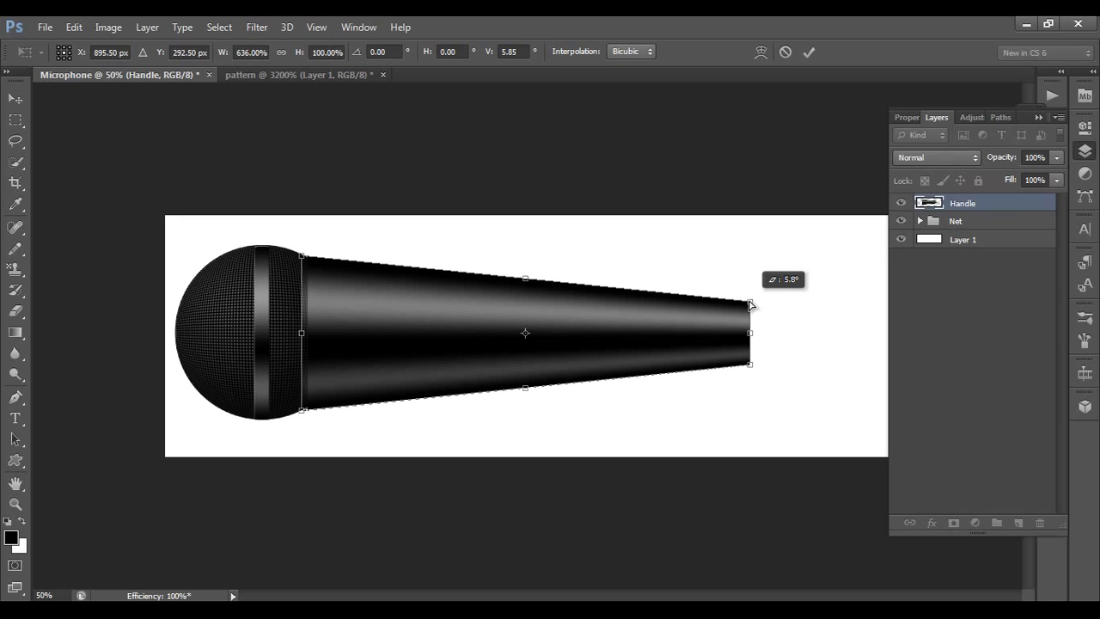
left_click_drag(357, 314, 365, 318)
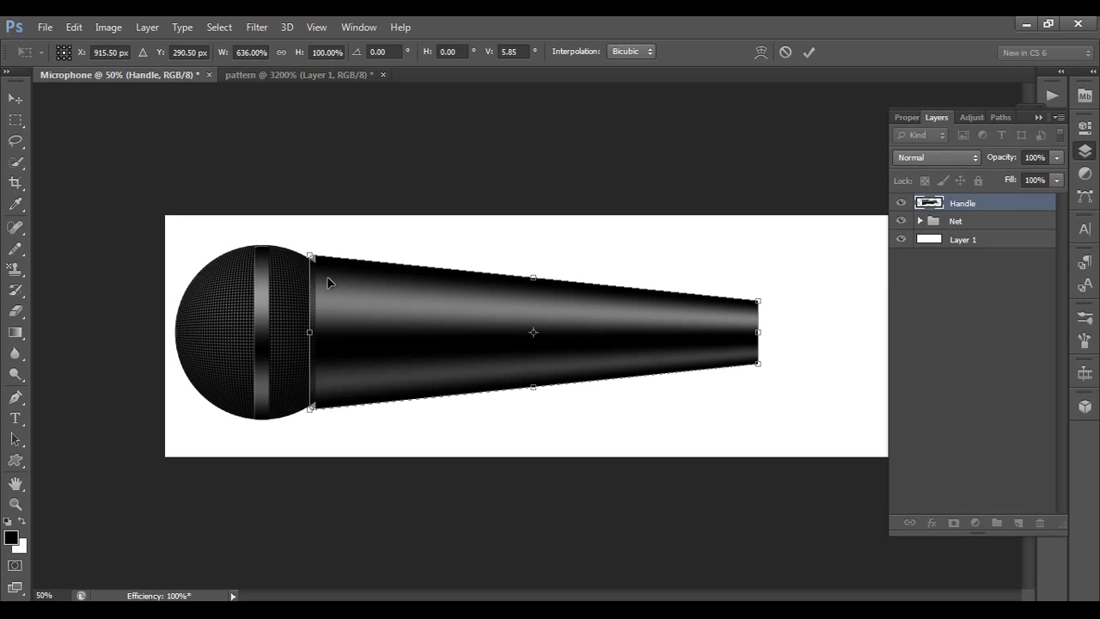
key("ctrl+plus")
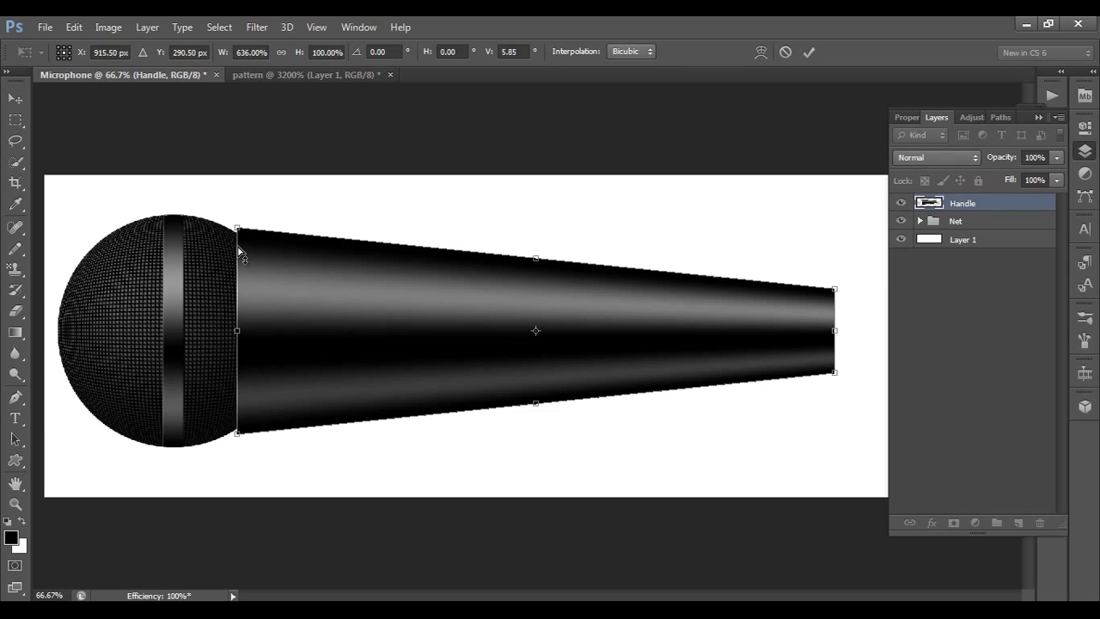
left_click_drag(237, 230, 238, 237)
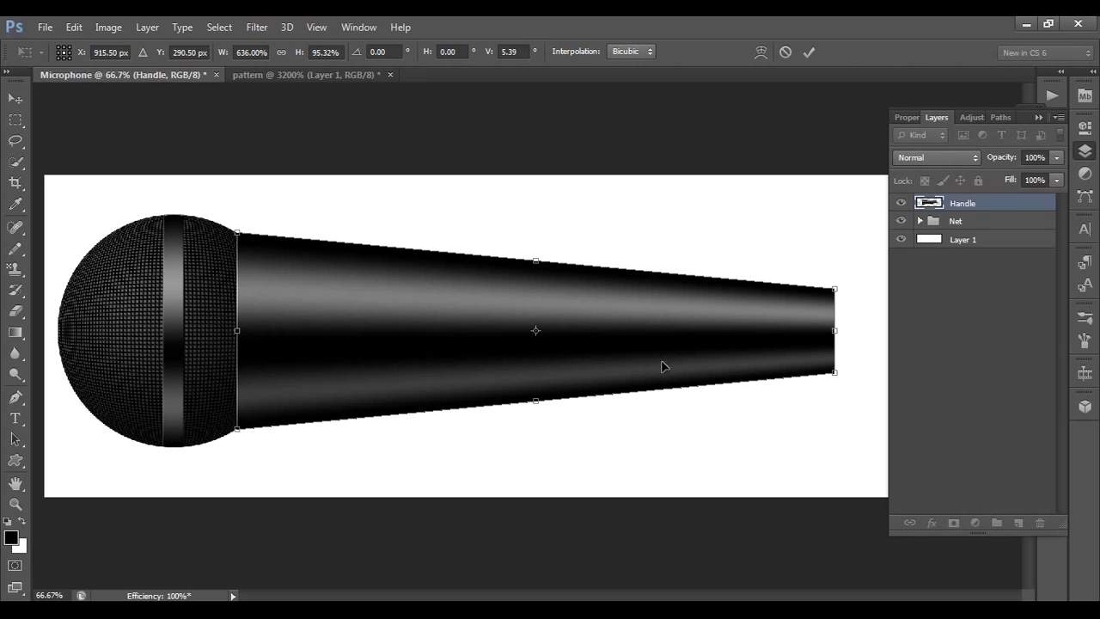
key("ctrl+minus")
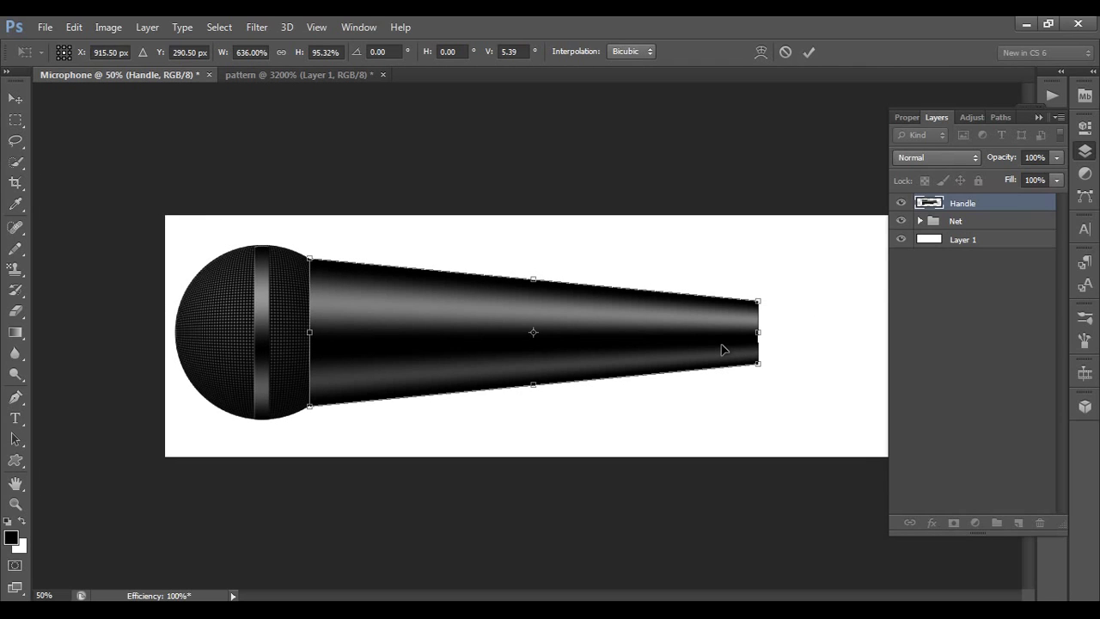
key("g")
key("Return")
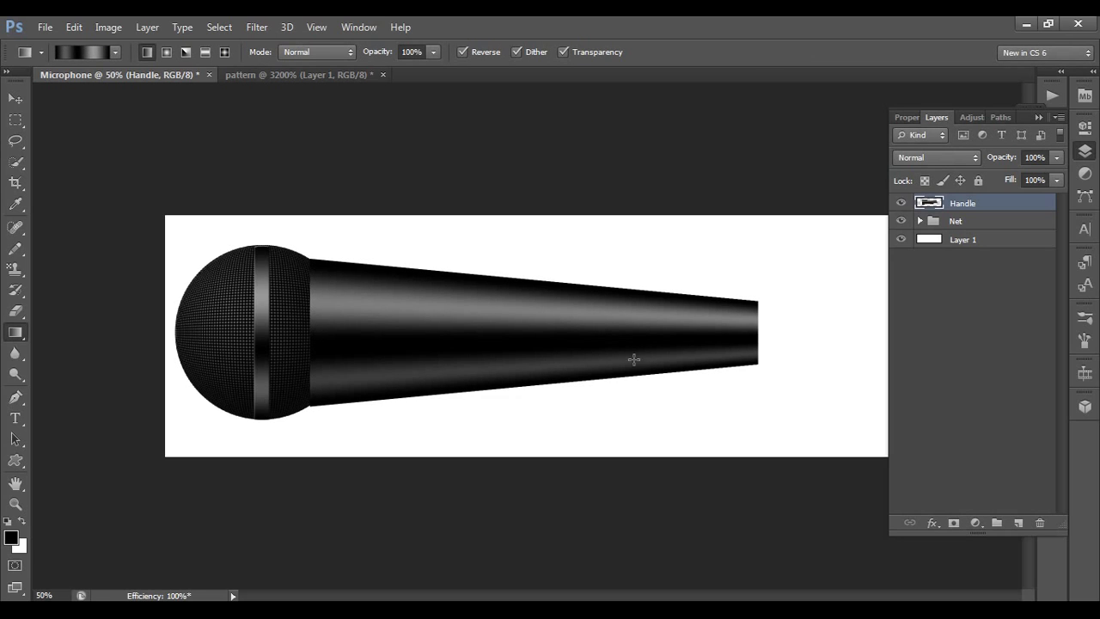
Duplicate the handle onto its tip, squeeze the copy into a sliver, and angle it with Perspective
left_click(15, 98)
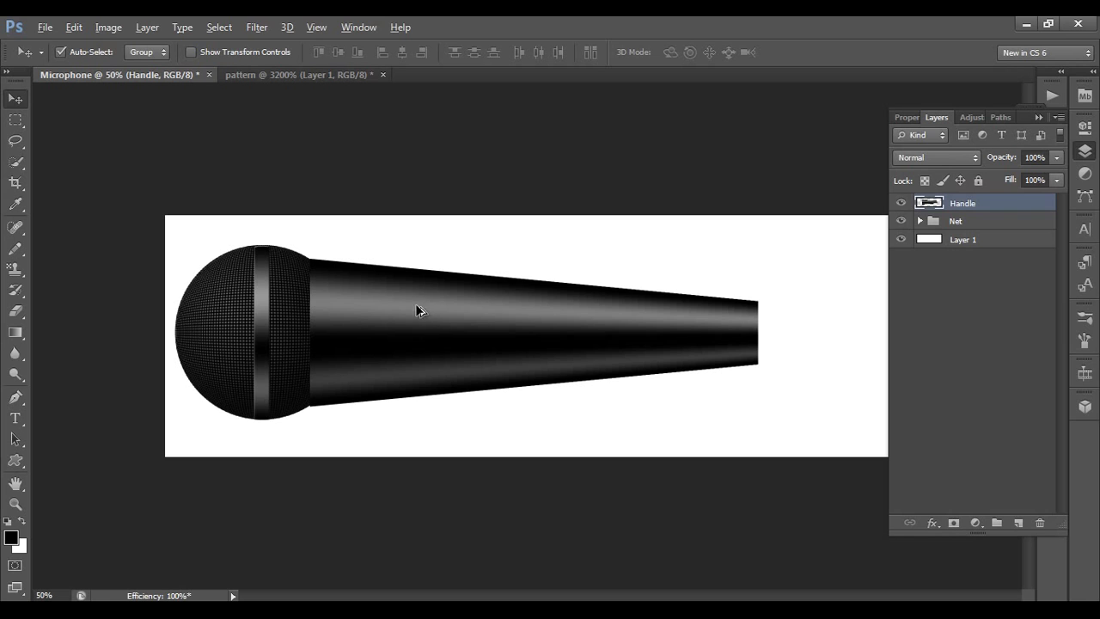
left_click_drag(378, 332, 776, 326)
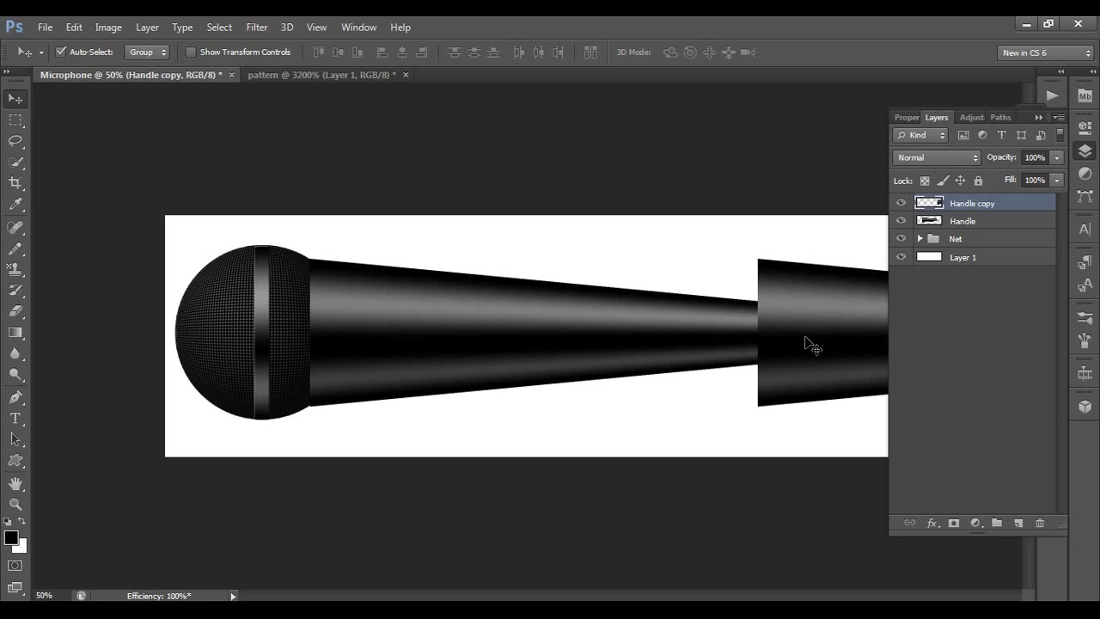
key("ctrl+t")
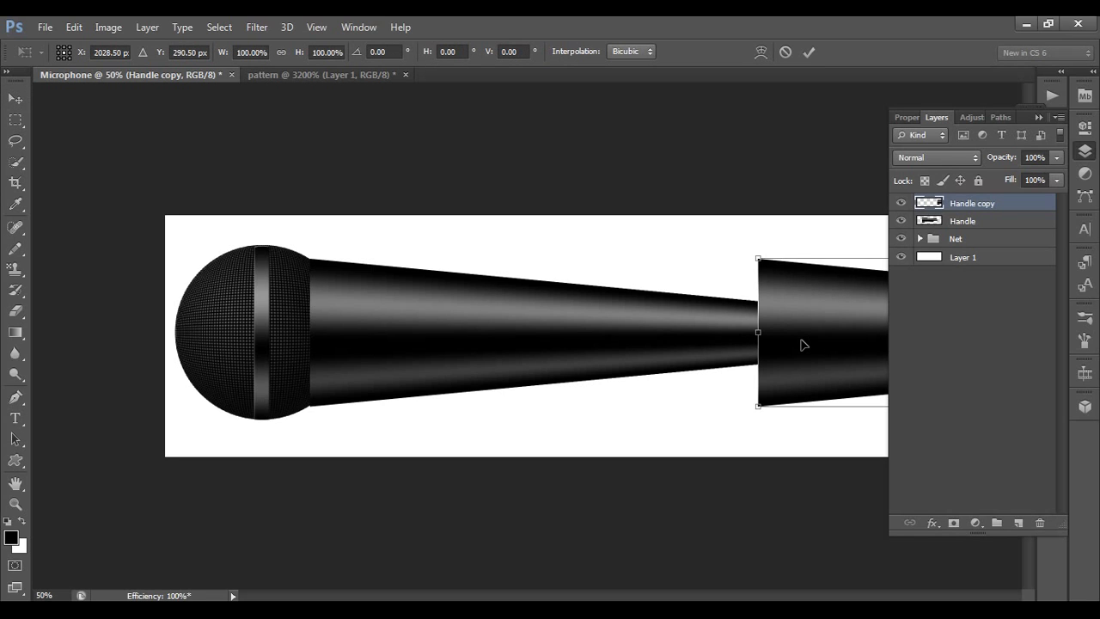
key("ctrl+minus")
key("ctrl+minus")
left_click_drag(861, 335, 667, 343)
key("ctrl+plus")
key("ctrl+plus")
key("ctrl+plus")
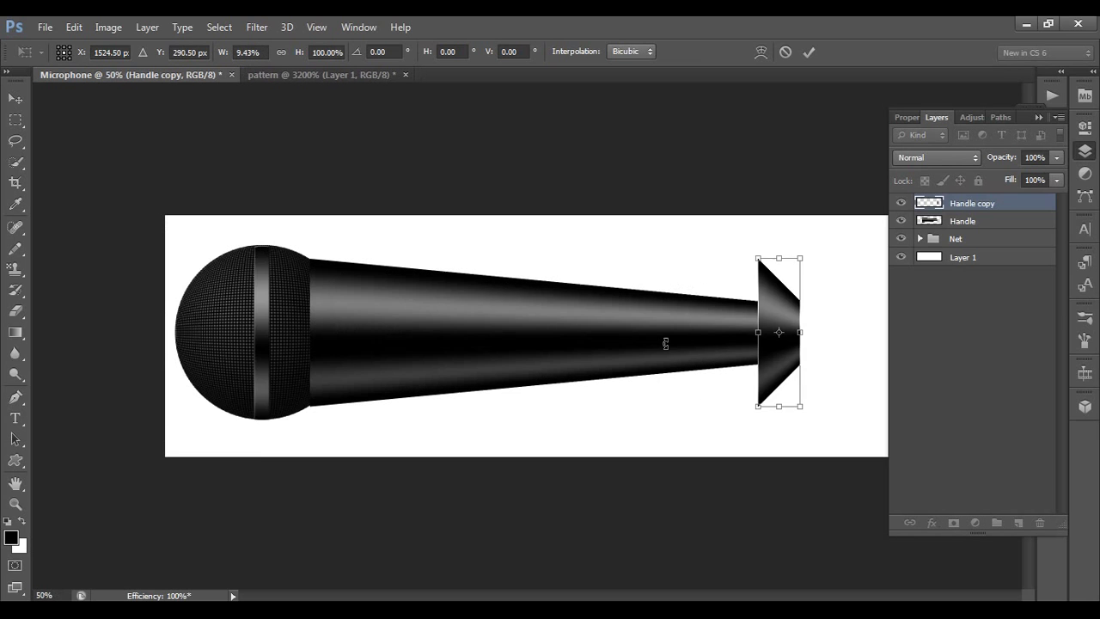
right_click(859, 289)
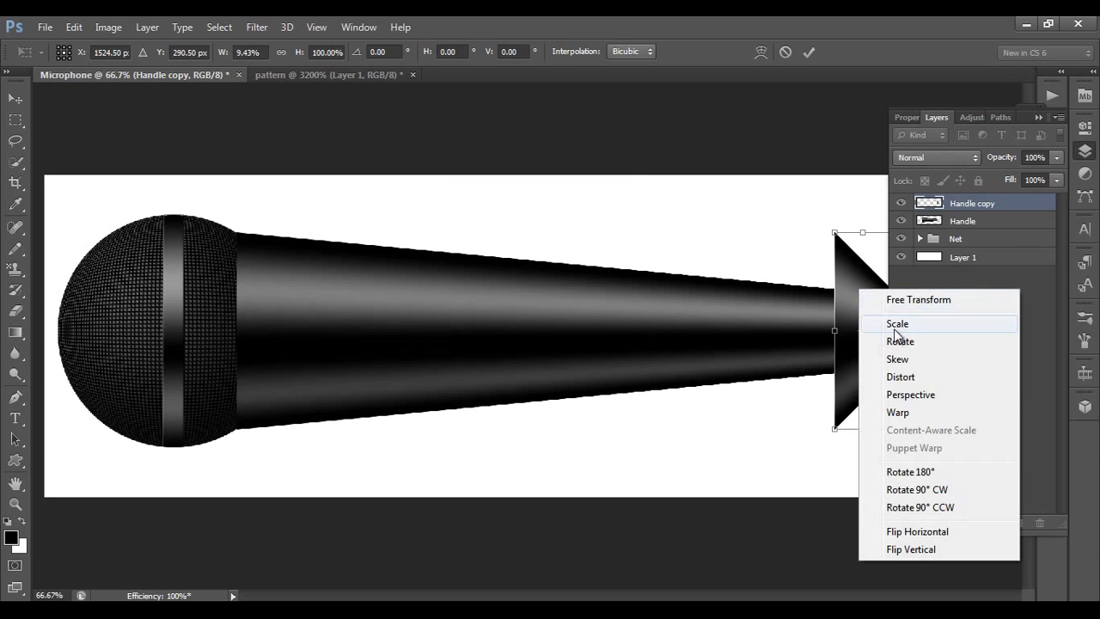
left_click(898, 394)
left_click_drag(831, 232, 840, 292)
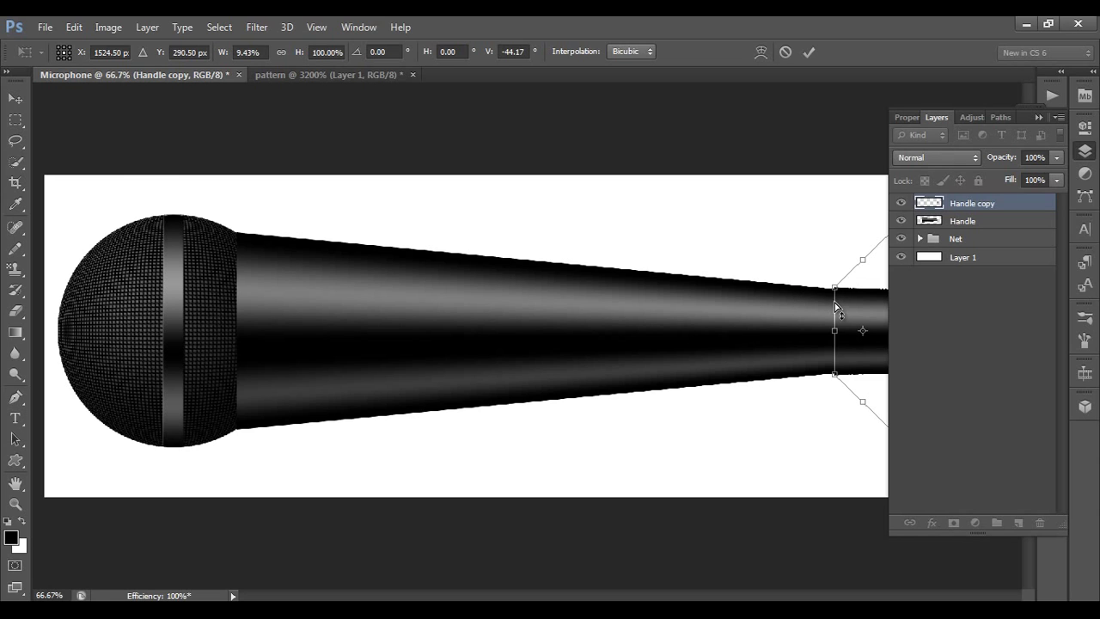
key("ctrl+minus")
left_click_drag(803, 258, 799, 300)
Narrow the copy to a thin tip and flare its corners into a bevelled cap
right_click(777, 319)
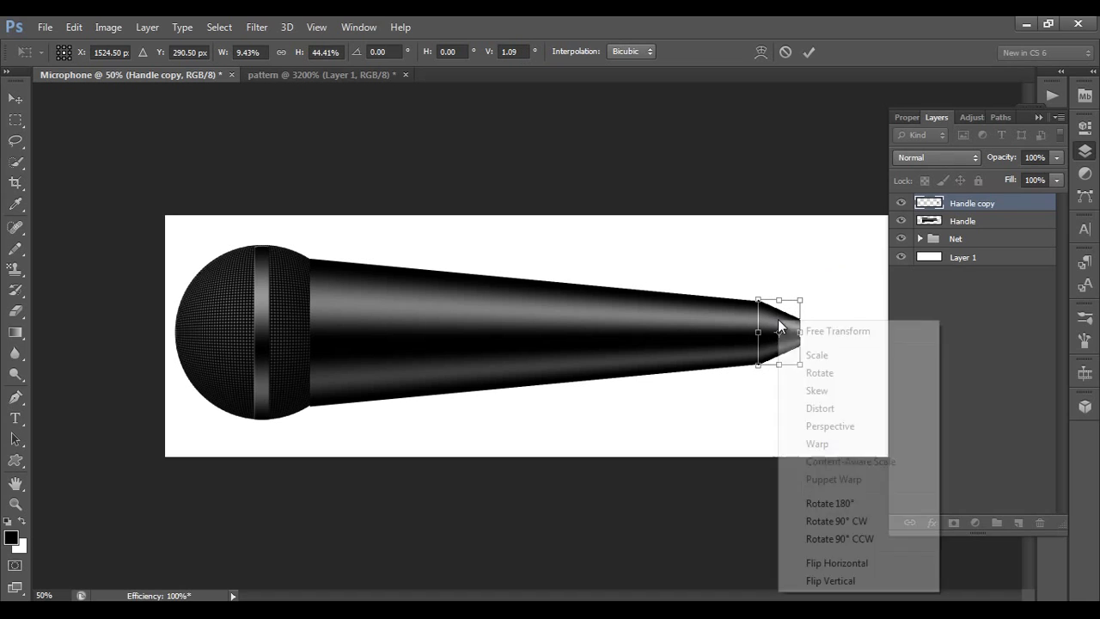
left_click(820, 353)
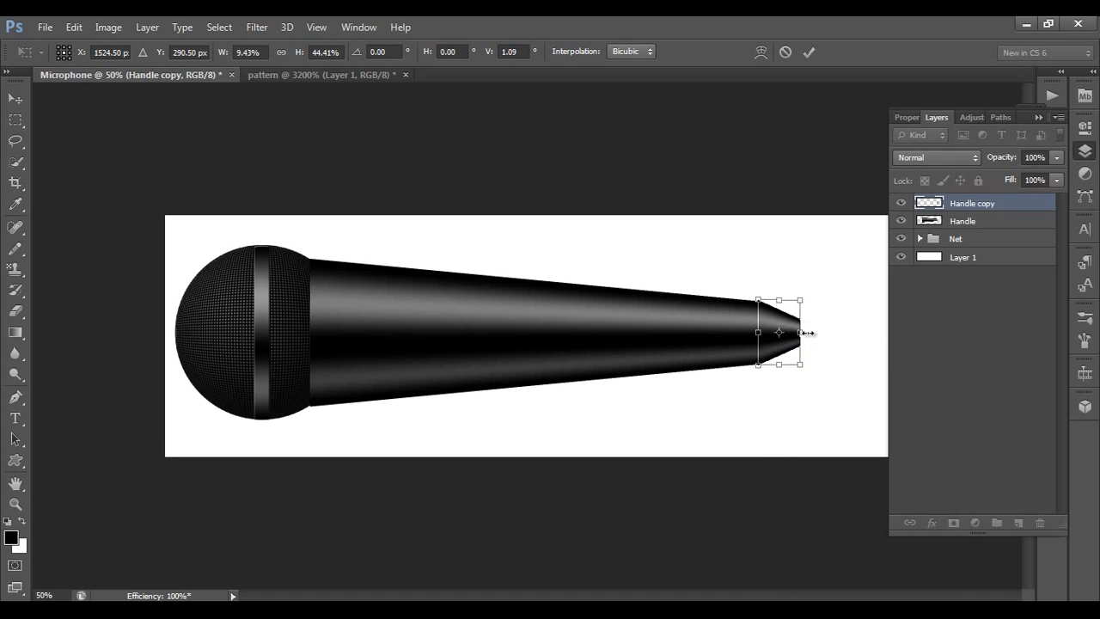
left_click_drag(800, 332, 775, 334)
key("ctrl+plus")
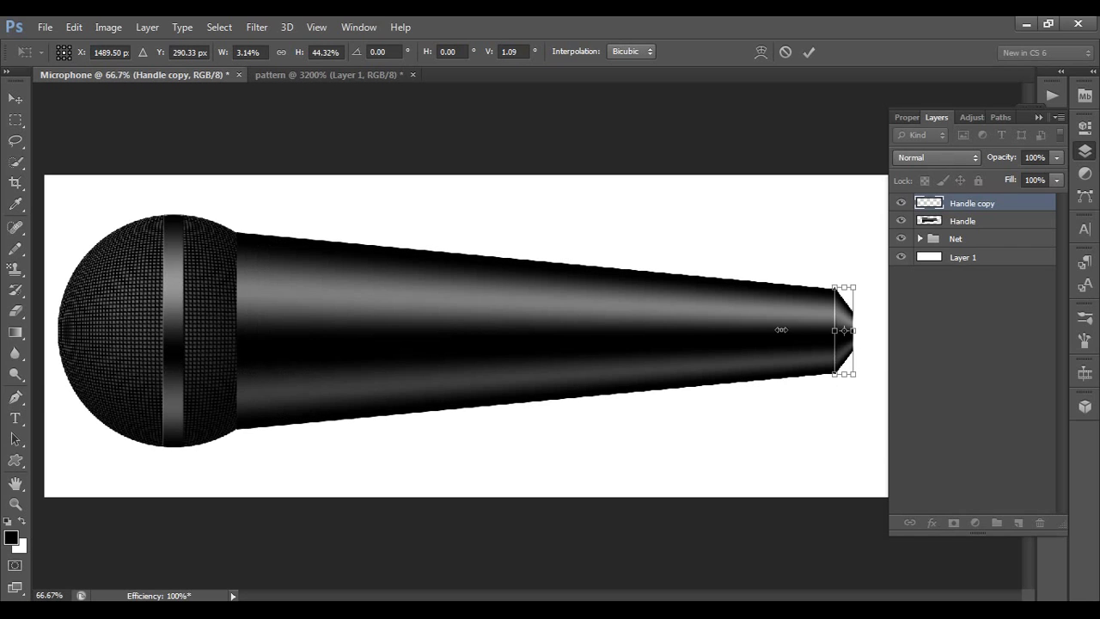
key("ctrl+plus")
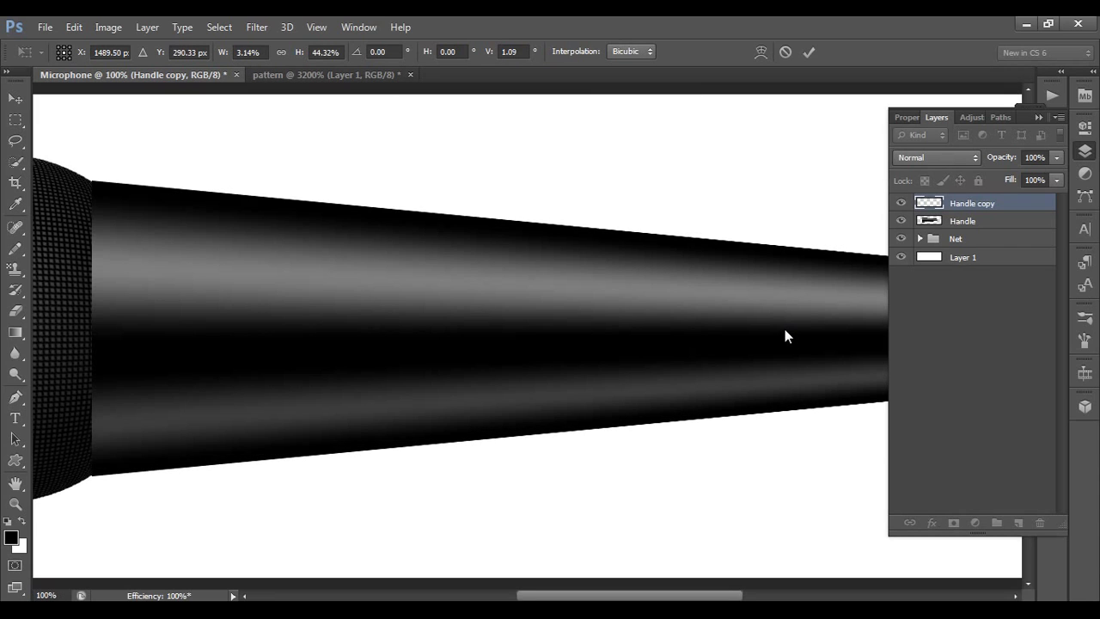
key("ctrl+minus")
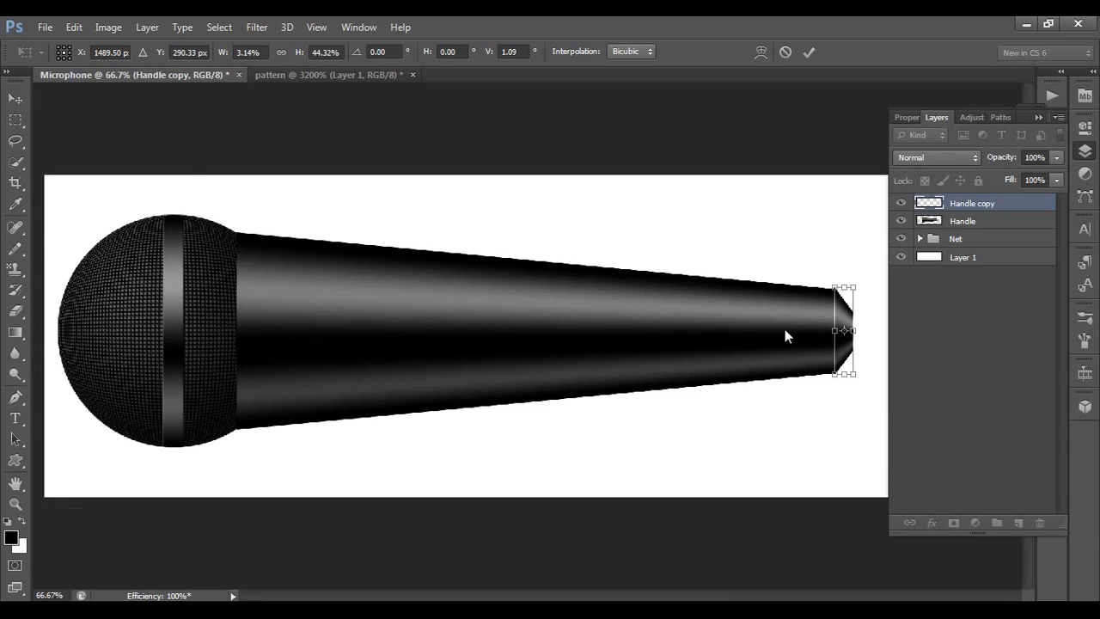
right_click(844, 316)
left_click(867, 422)
left_click_drag(854, 291, 853, 268)
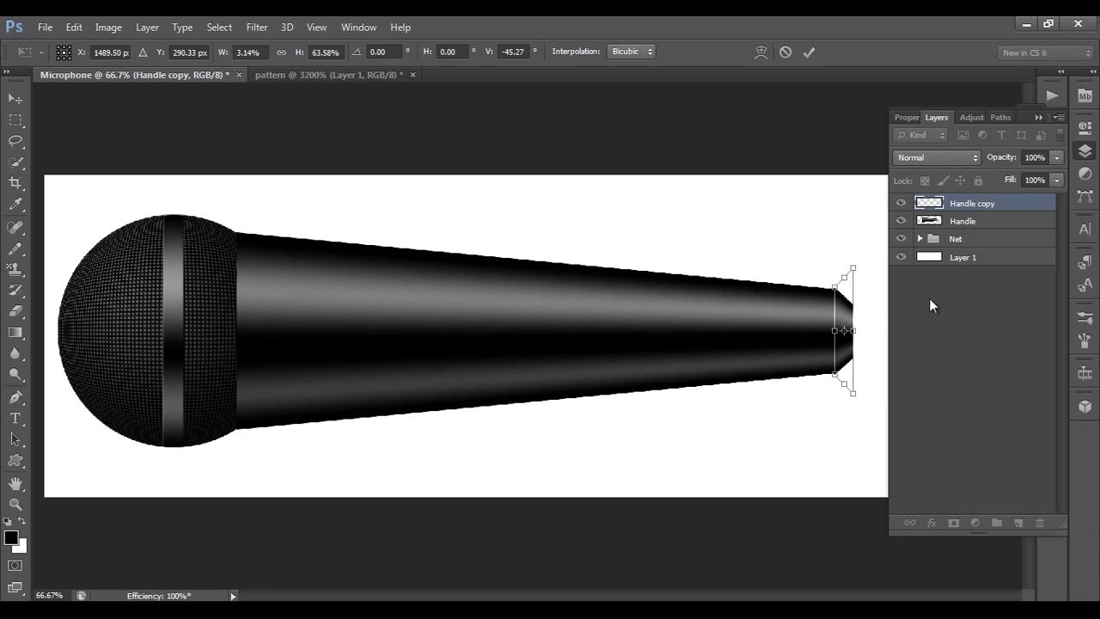
left_click(811, 50)
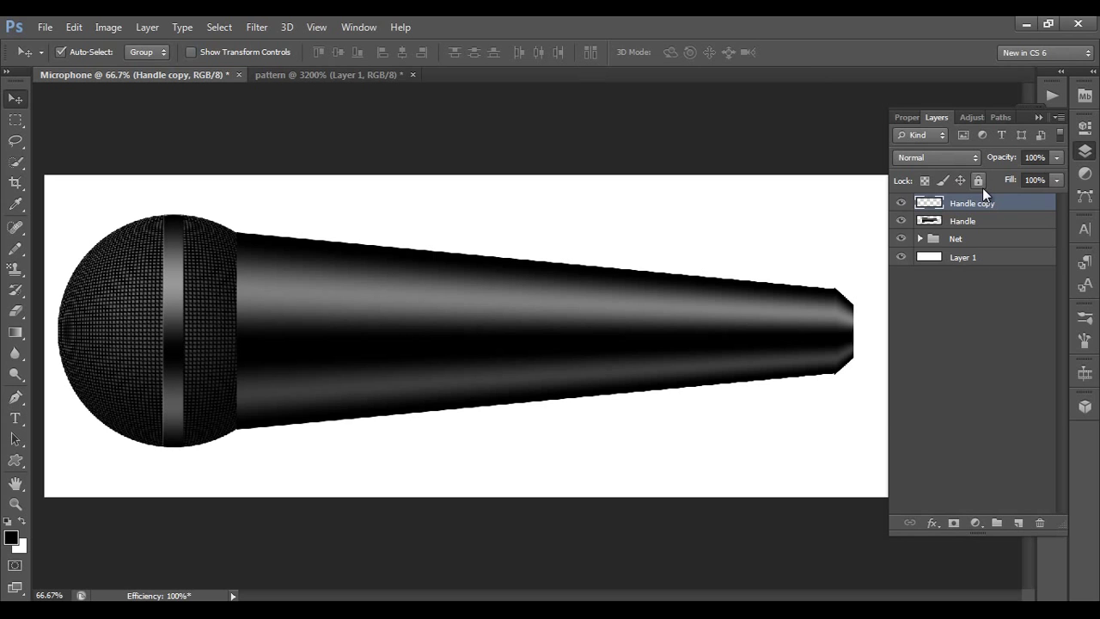
Lighten the Handle copy cap with Levels, midtones set to 1.37
key("ctrl+l")
left_click_drag(874, 132, 423, 72)
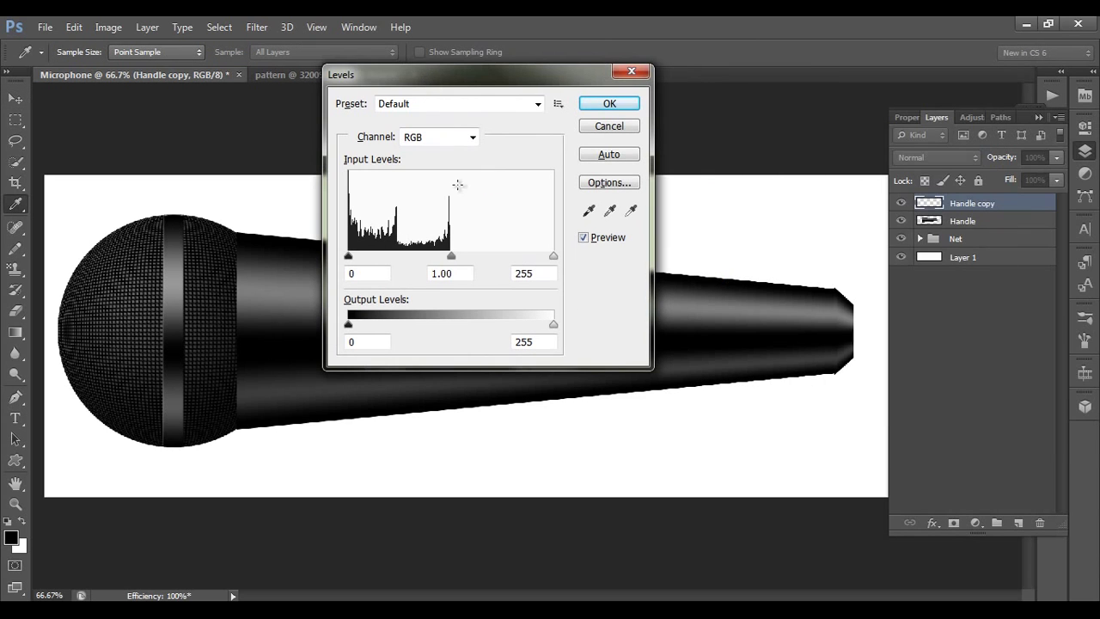
left_click_drag(452, 256, 419, 257)
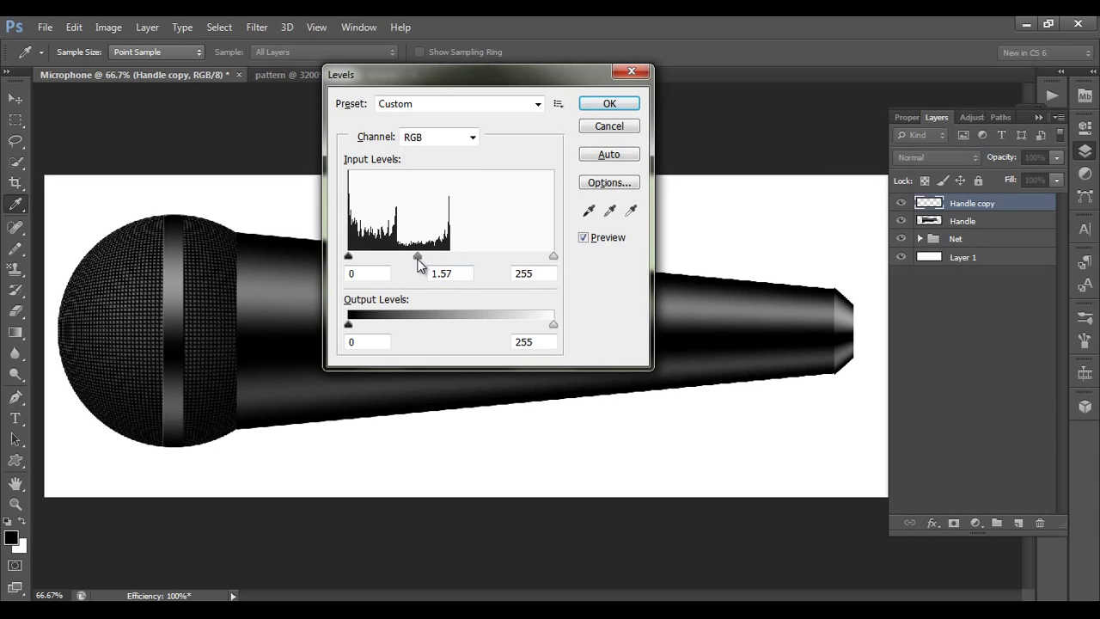
mouse_move(432, 79)
left_mouse_down()
mouse_move(473, 263)
mouse_move(435, 96)
left_mouse_up()
left_click_drag(425, 274, 430, 274)
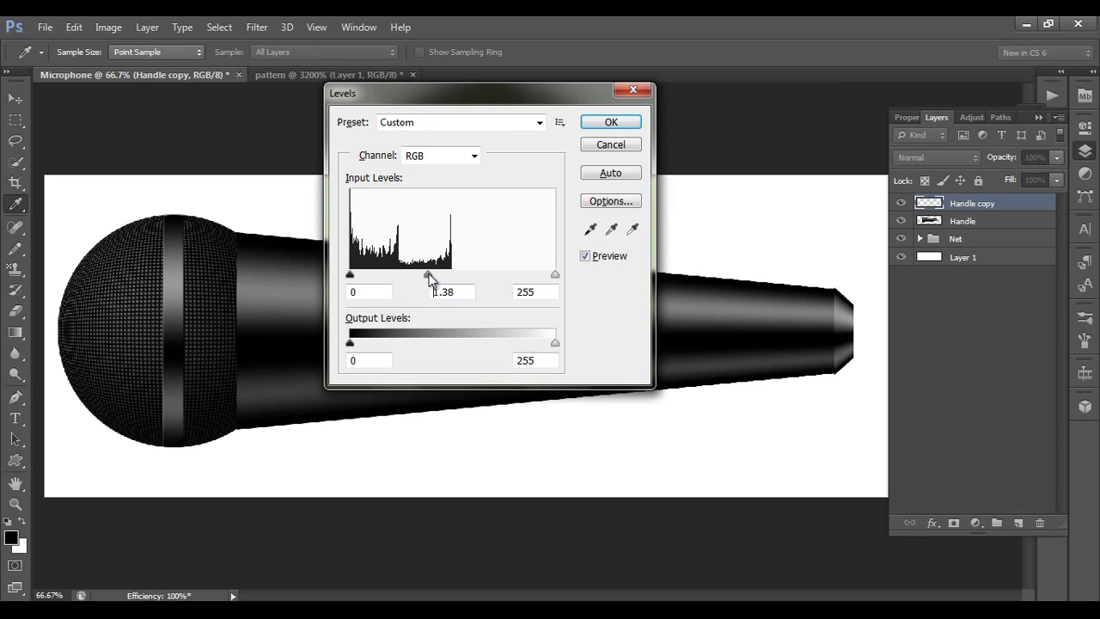
left_click(614, 123)
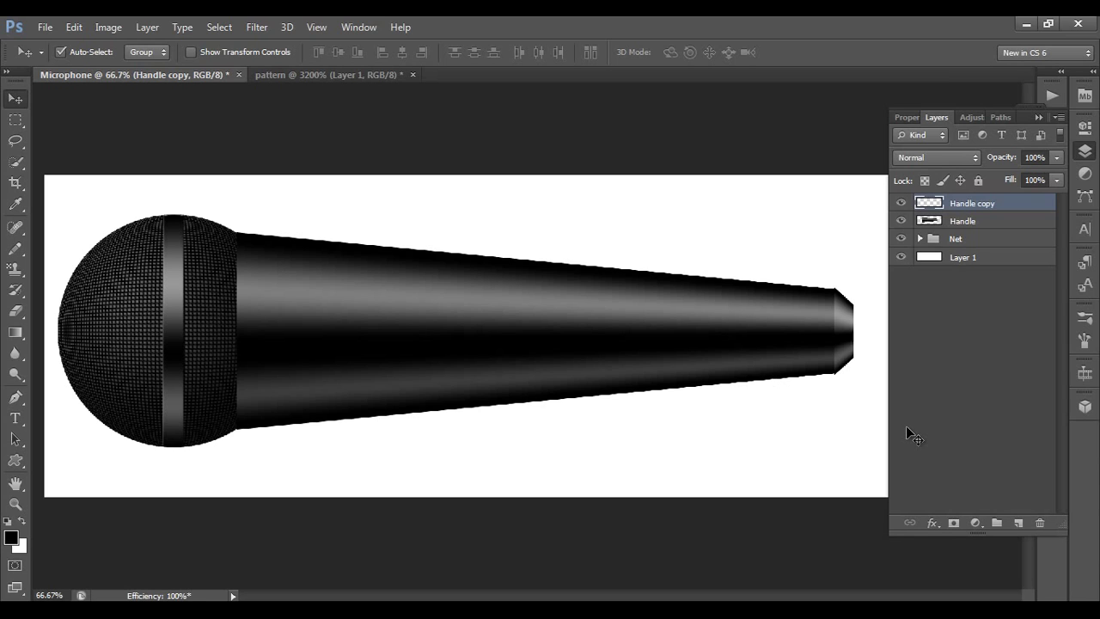
Add a new layer and select a rectangle over the handle neck beside the grille for a gradient band
left_click(1019, 522)
left_click(16, 124)
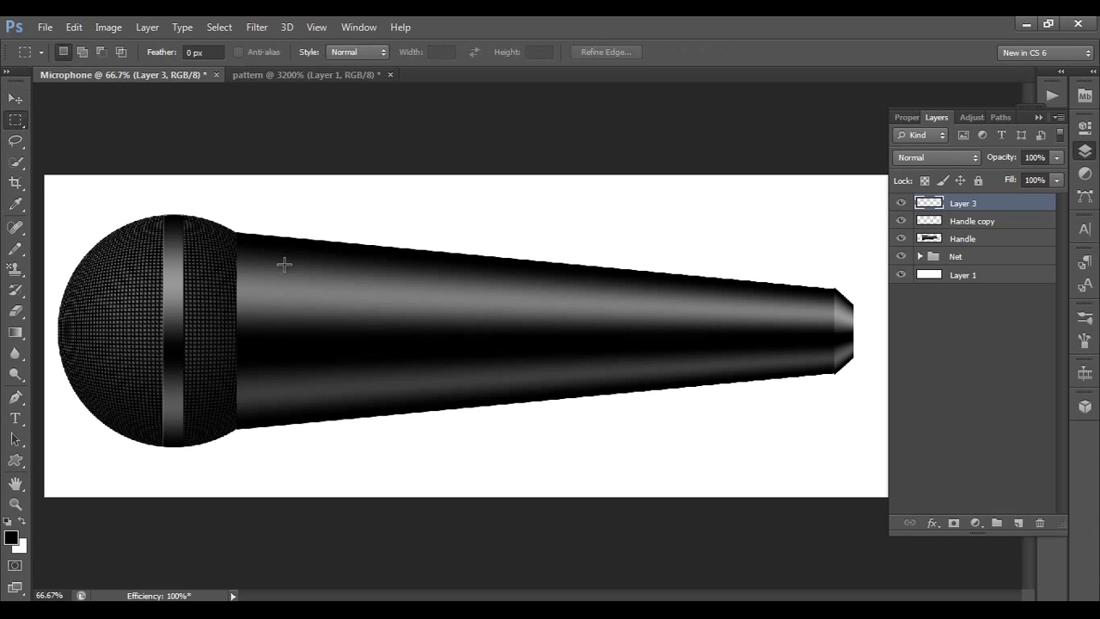
left_click_drag(218, 227, 271, 435)
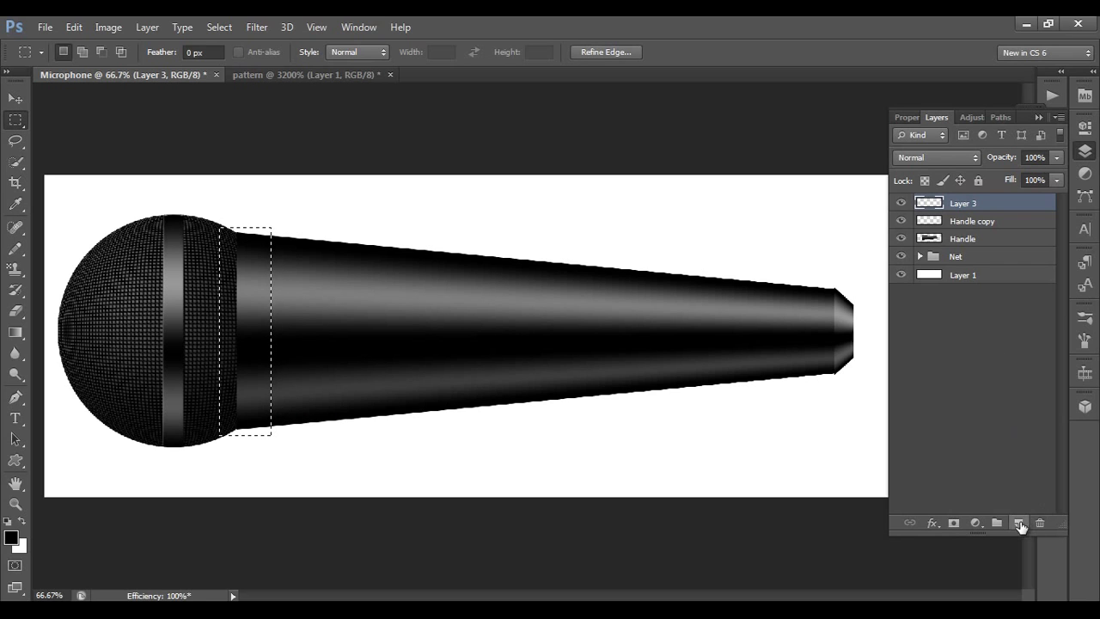
key("g")
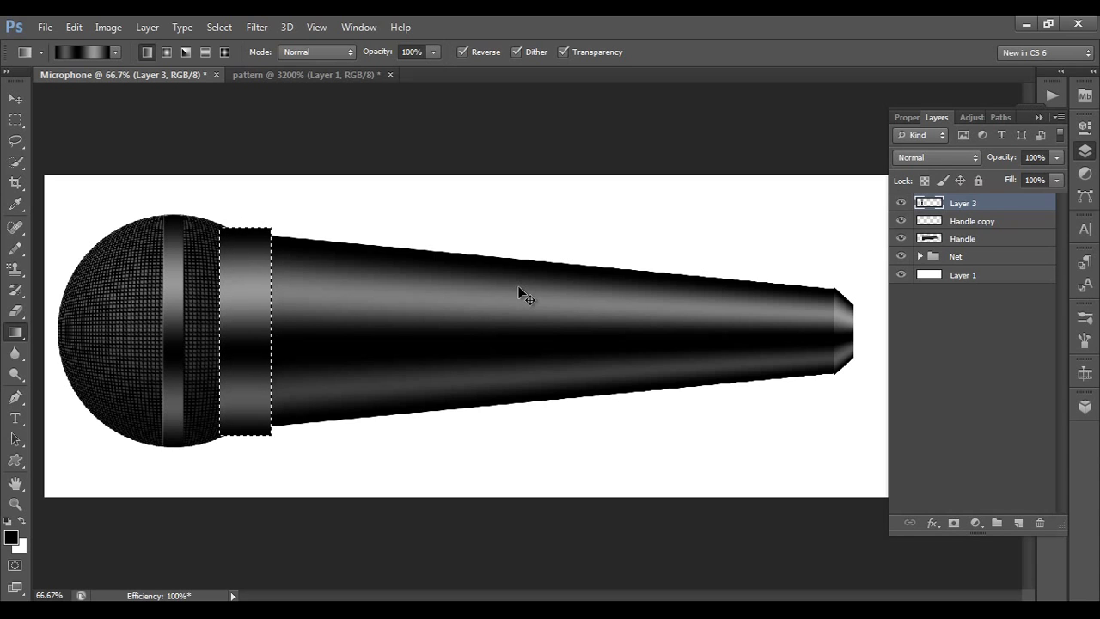
Brighten the band with Levels: midtones 1.37, highlights 218
key("ctrl+l")
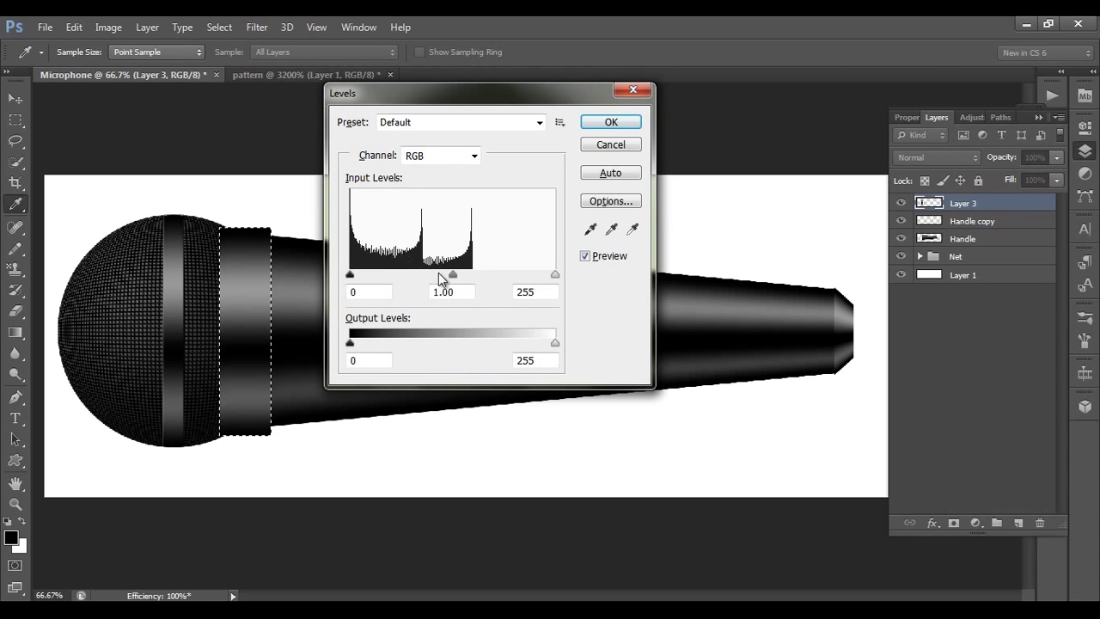
mouse_move(455, 279)
left_mouse_down()
mouse_move(472, 280)
mouse_move(432, 282)
left_mouse_up()
mouse_move(554, 276)
left_mouse_down()
mouse_move(516, 275)
mouse_move(525, 276)
left_mouse_up()
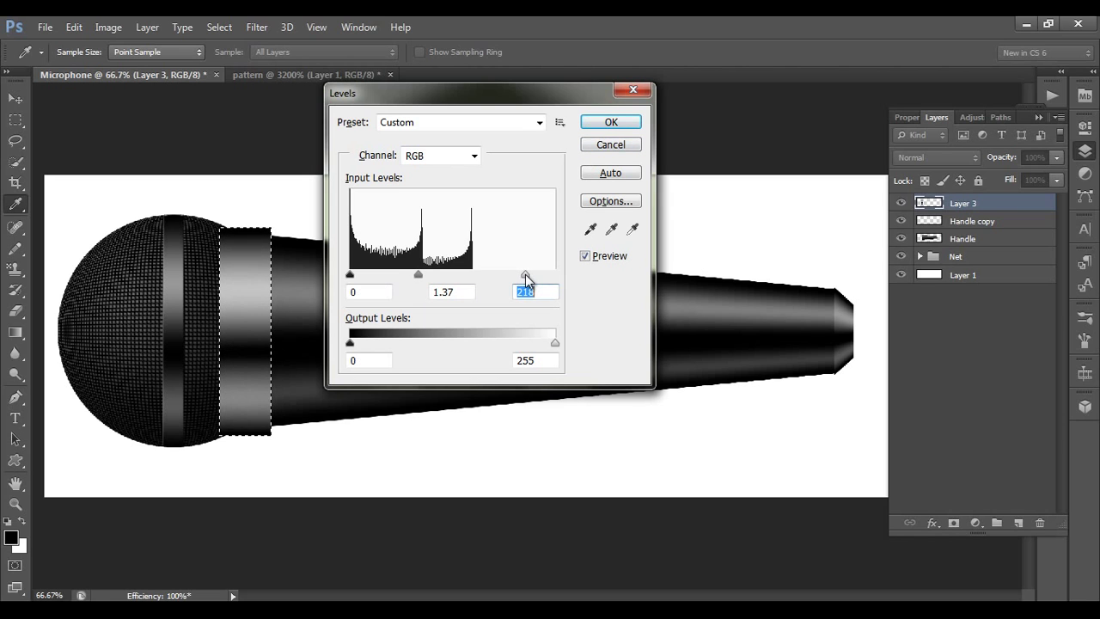
left_click(611, 122)
key("g")
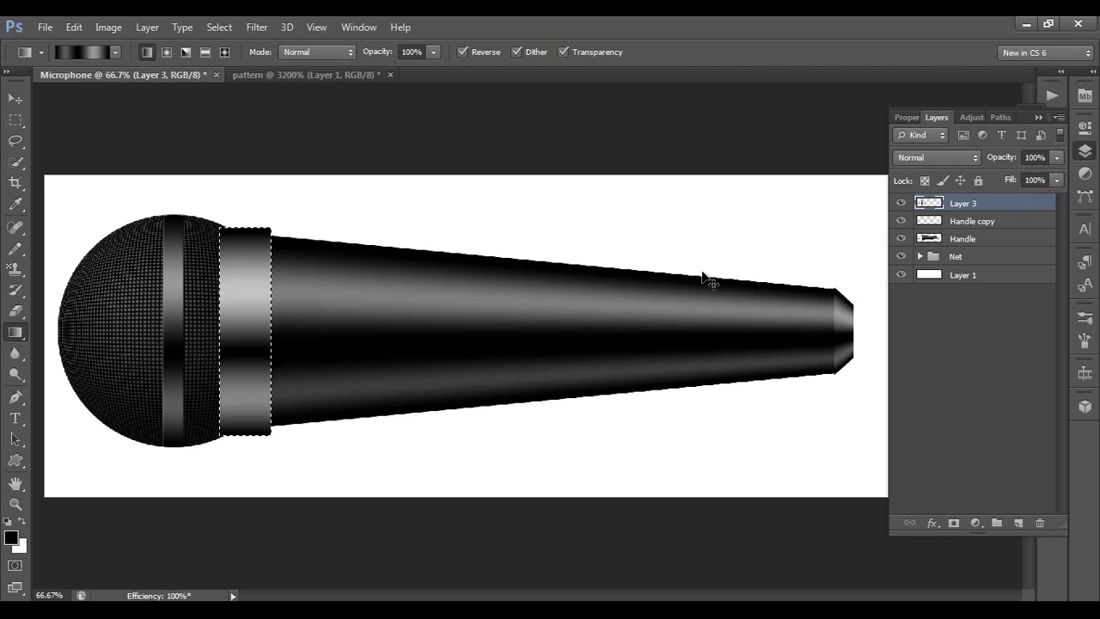
Deselect, then perspective-transform the band so it flares wider toward the grille, and commit
key("ctrl+d")
key("ctrl+t")
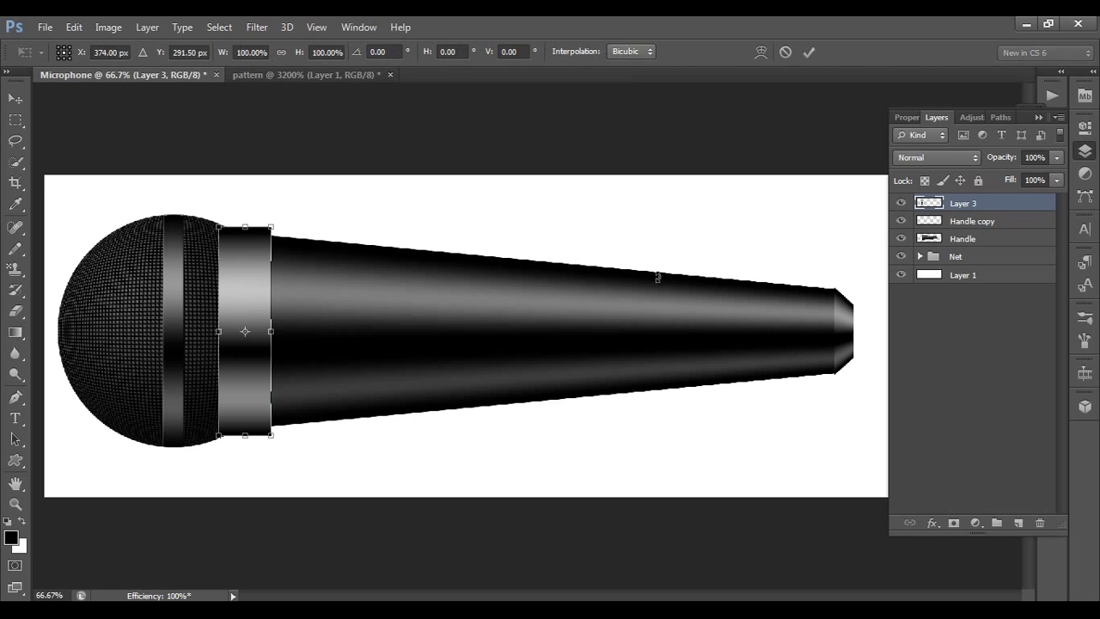
right_click(243, 255)
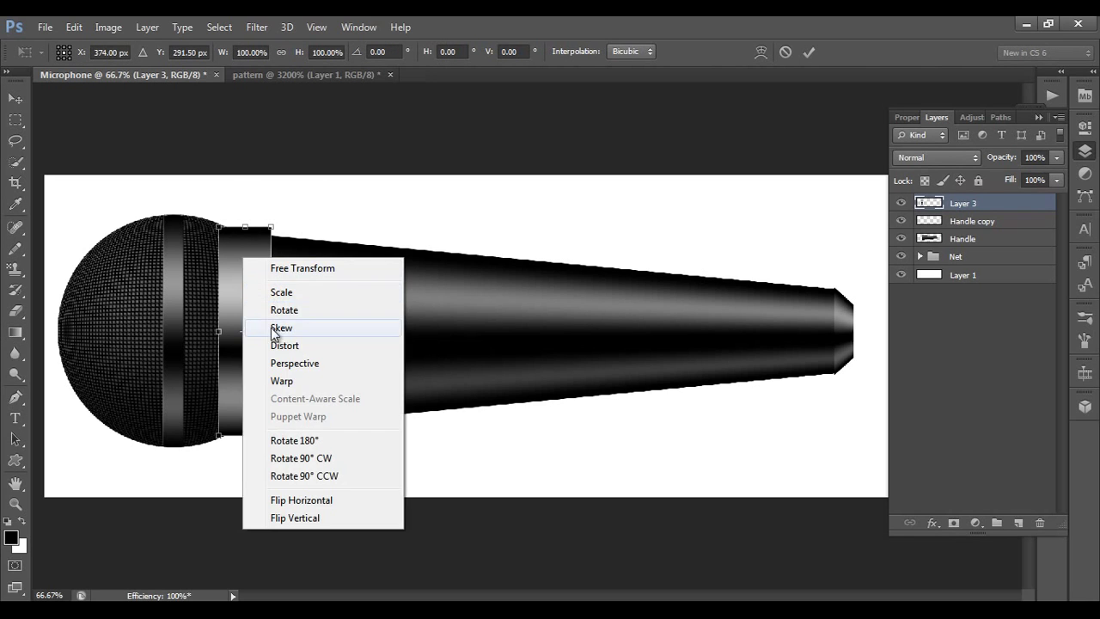
left_click(284, 365)
left_click_drag(221, 240, 263, 250)
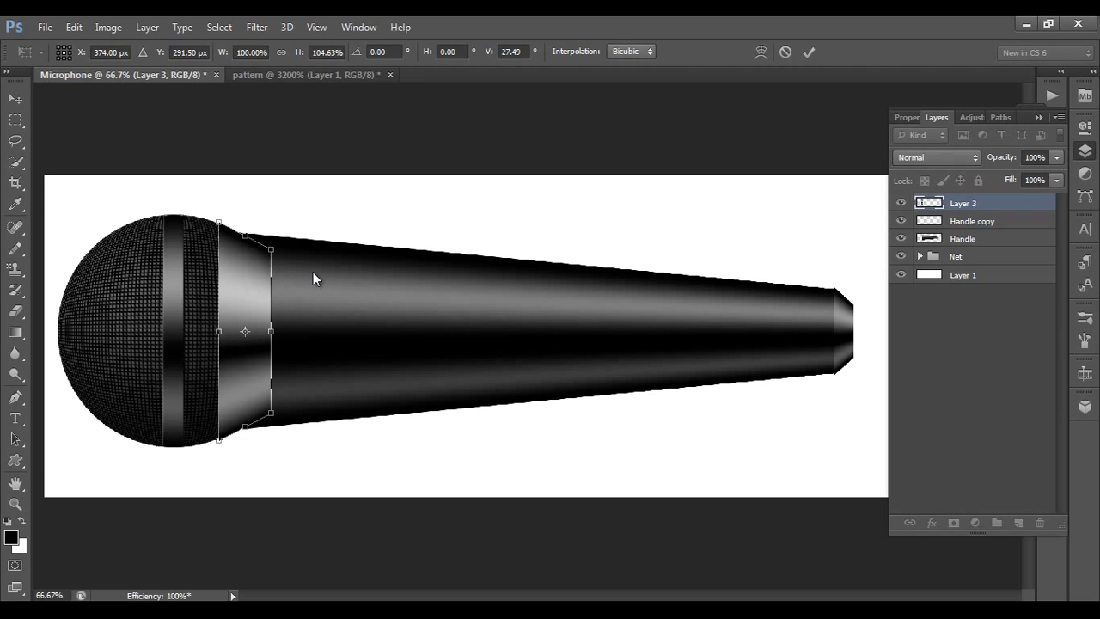
key("Return")
key("g")
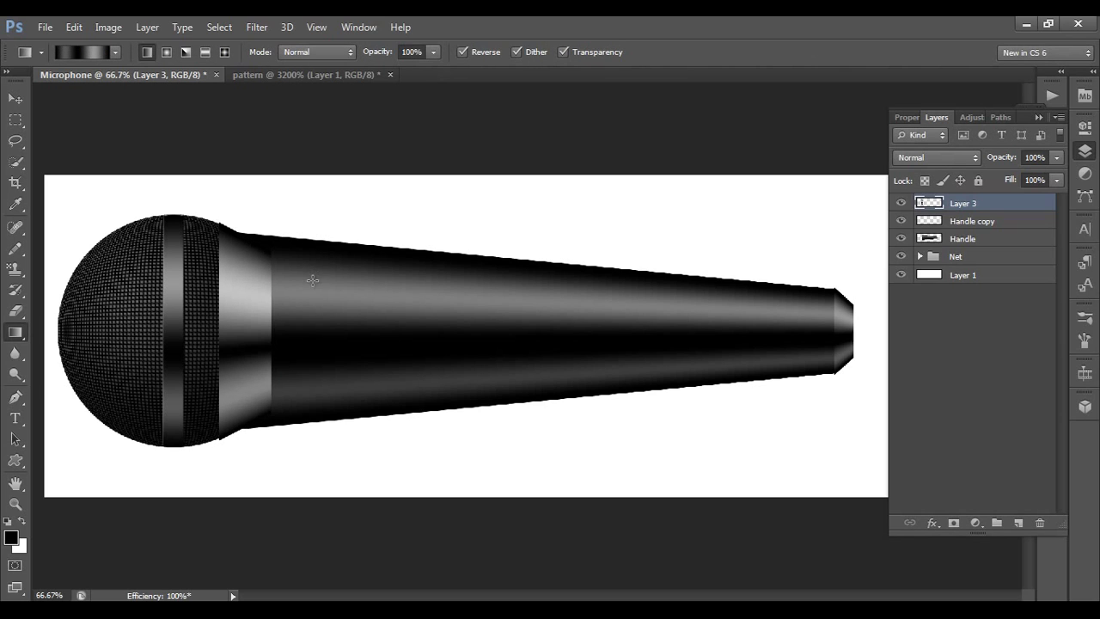
Perspective-transform the Handle layer, pulling its left corners inward so the neck fits under the collar
left_click(962, 239)
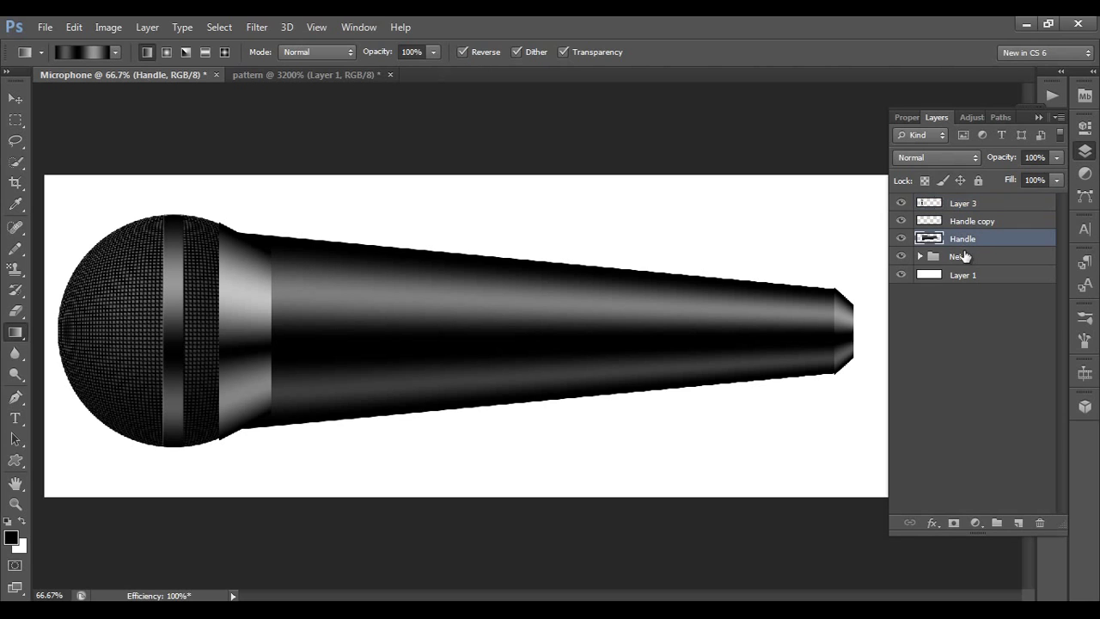
key("ctrl+t")
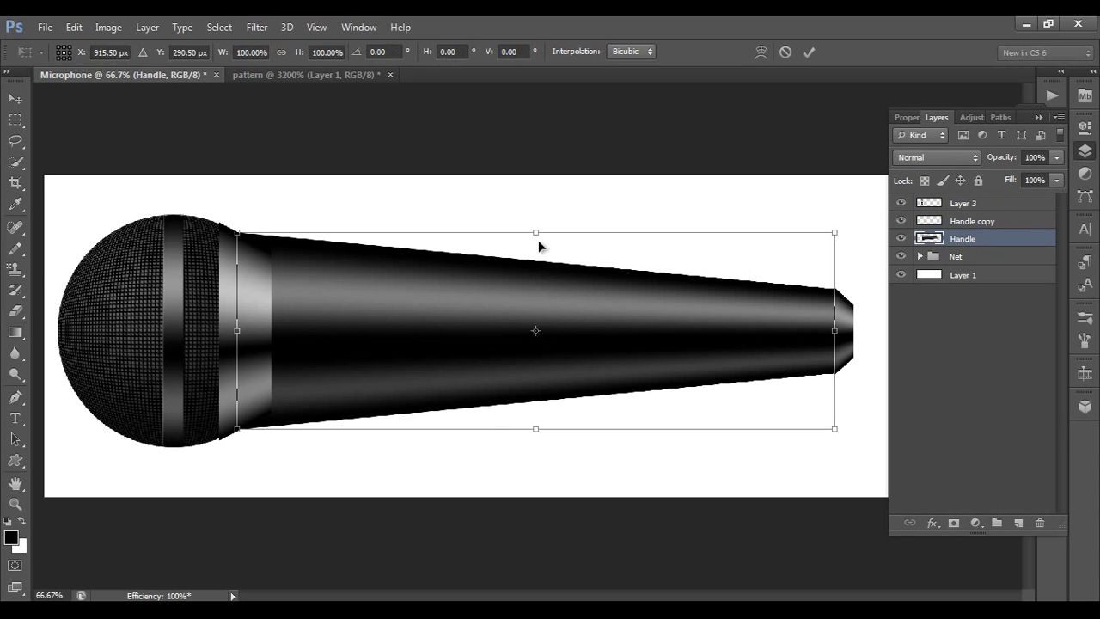
right_click(331, 286)
left_click(374, 389)
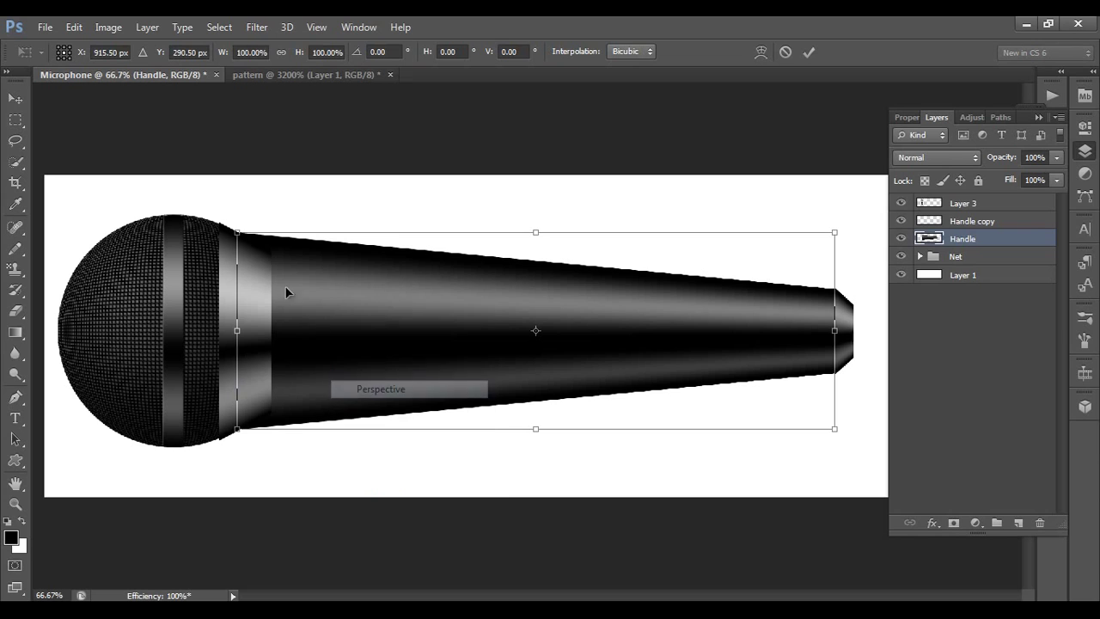
left_click_drag(238, 233, 240, 250)
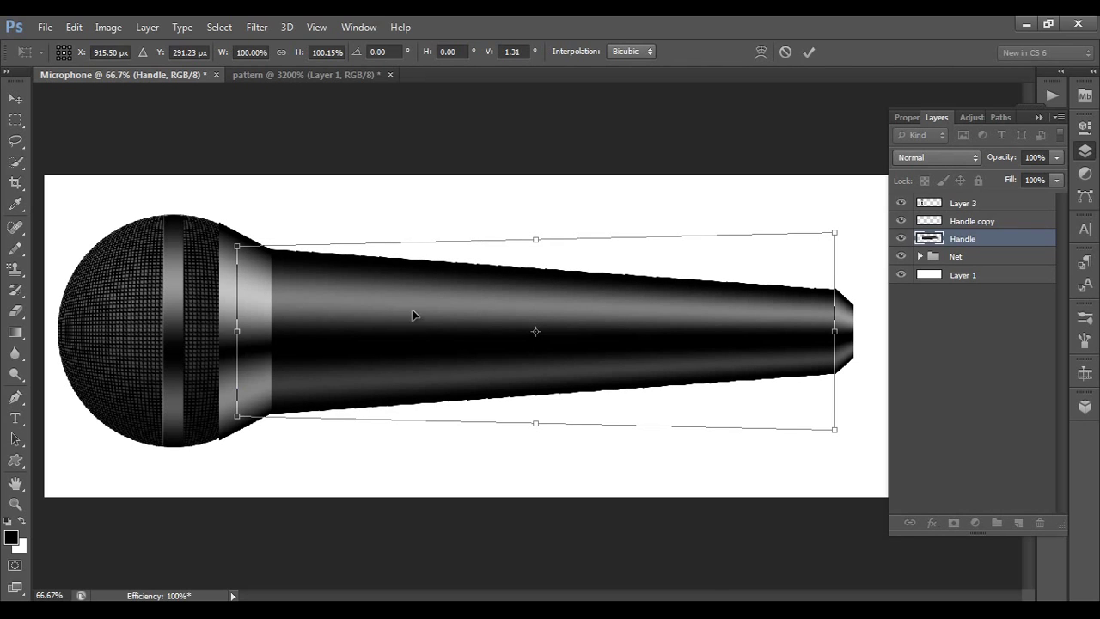
left_click_drag(240, 420, 234, 419)
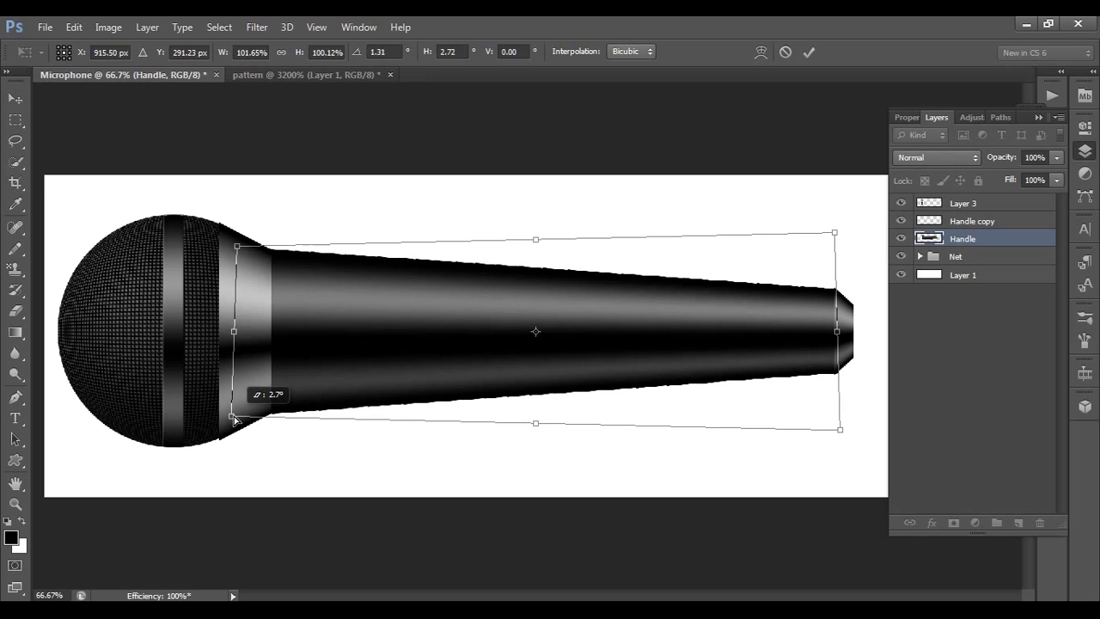
key("g")
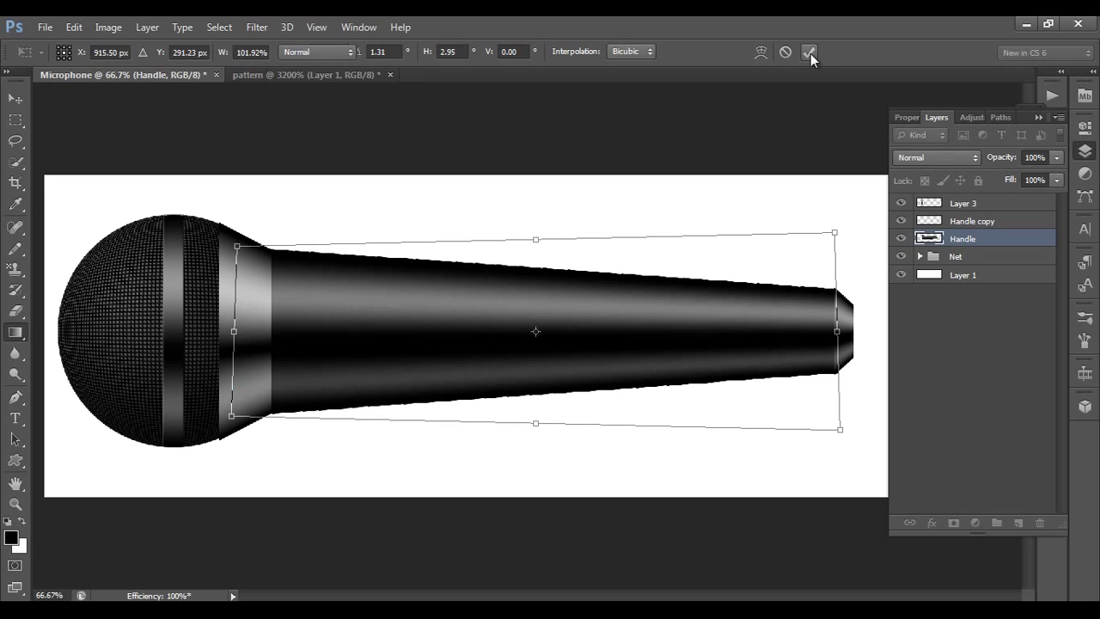
left_click(810, 53)
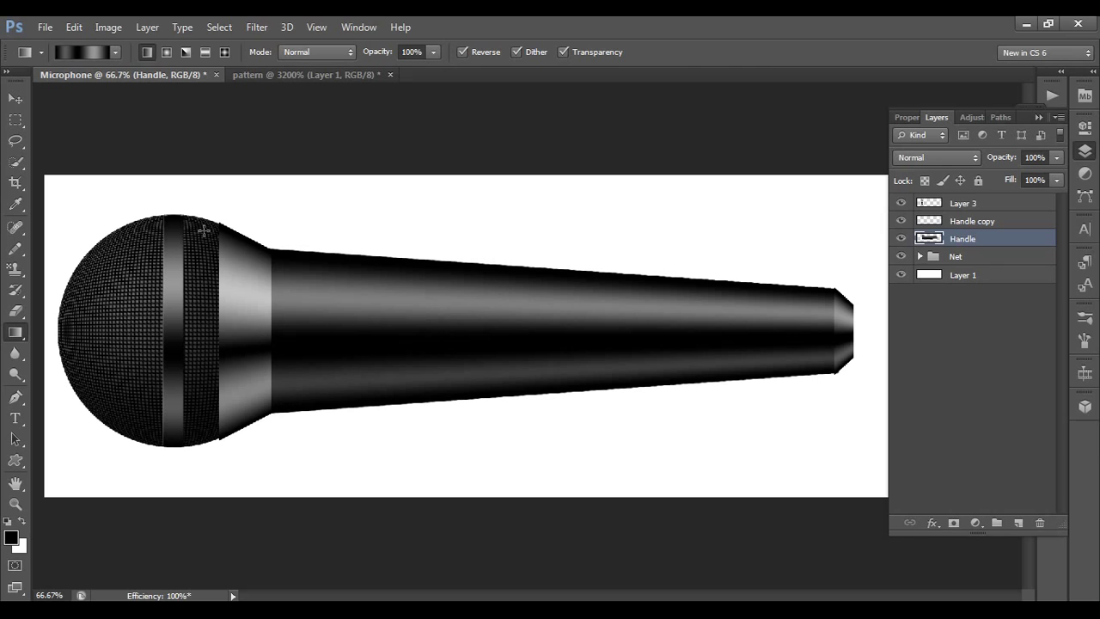
left_click(14, 99)
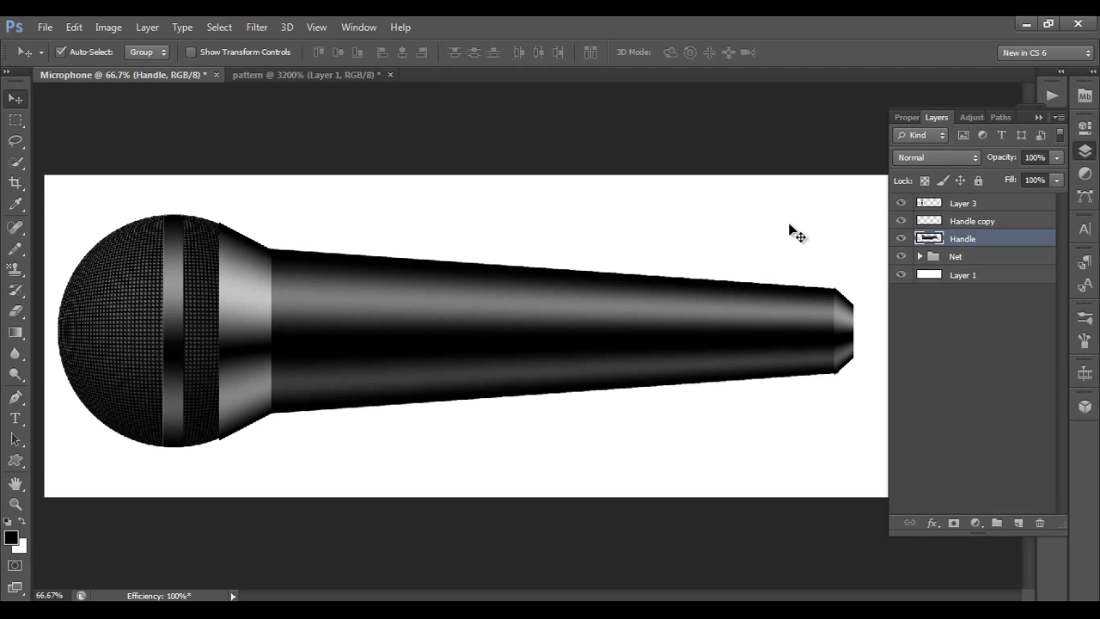
Group Layer 3 through the Handle layer into a group named Handle
left_click(957, 204)
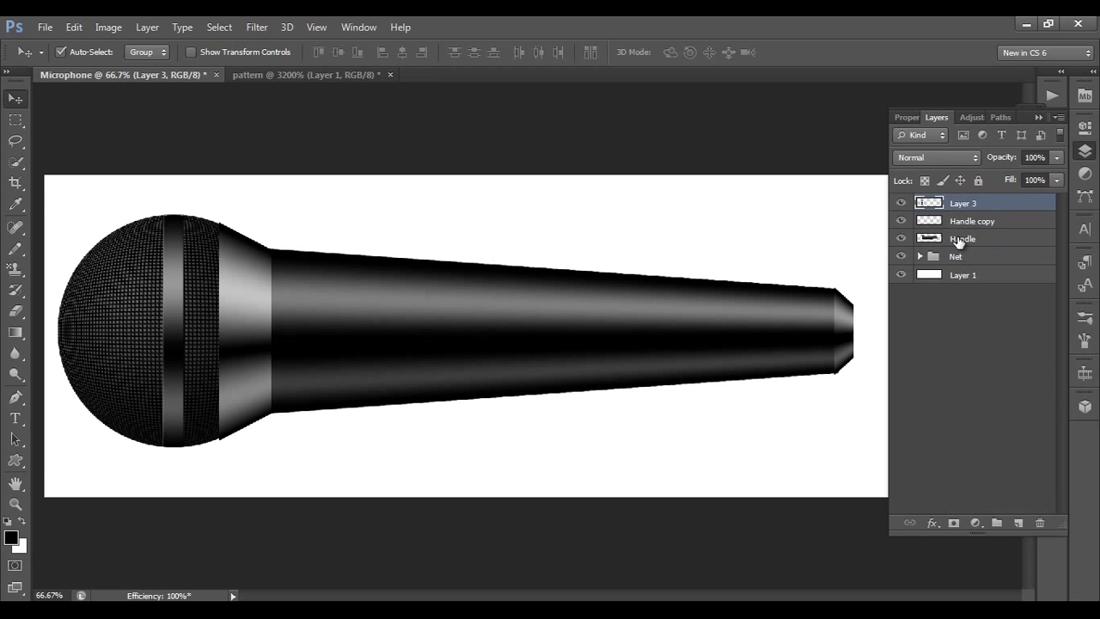
left_click(961, 243, "shift")
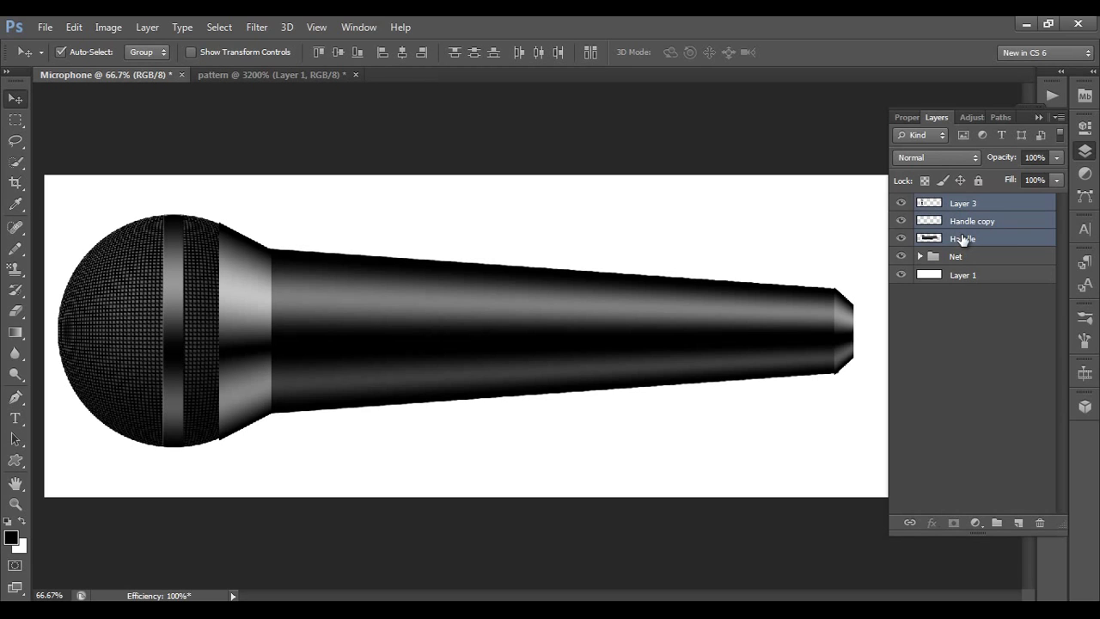
key("ctrl+g")
double_click(964, 204)
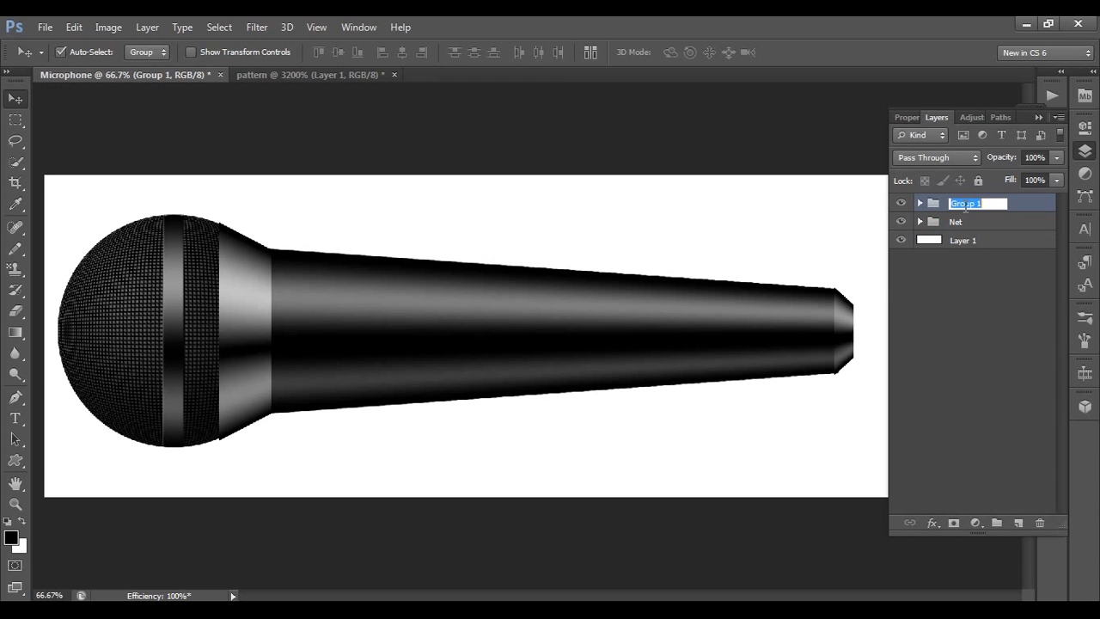
type("Handle")
key("Return")
Group the Handle and Net groups together into a group named Microphone
left_click(966, 221)
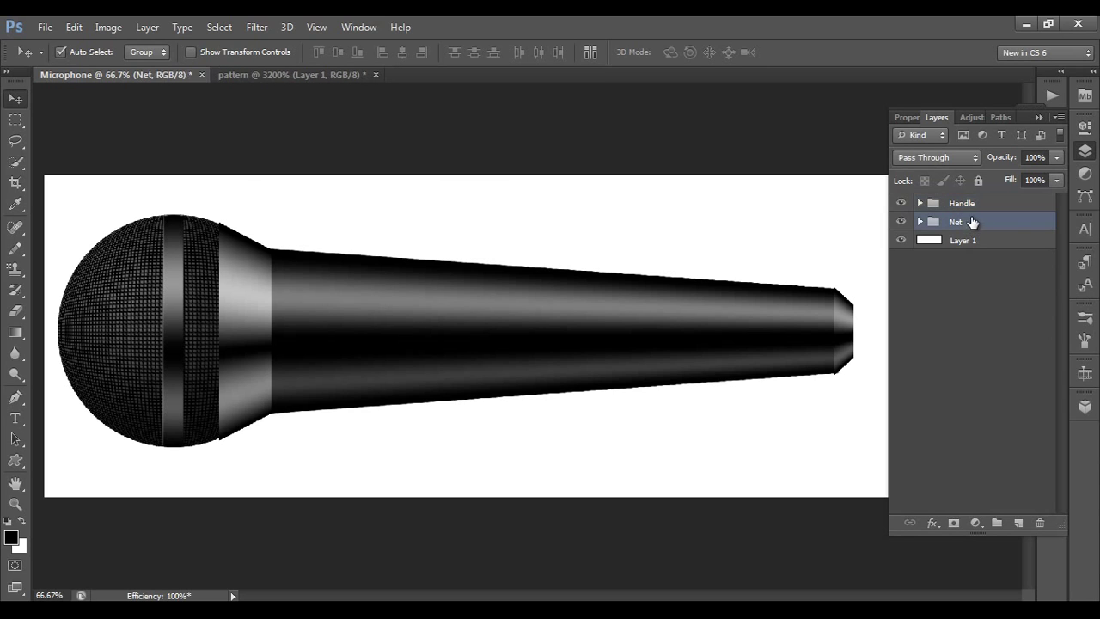
left_click(969, 204, "shift")
key("ctrl+g")
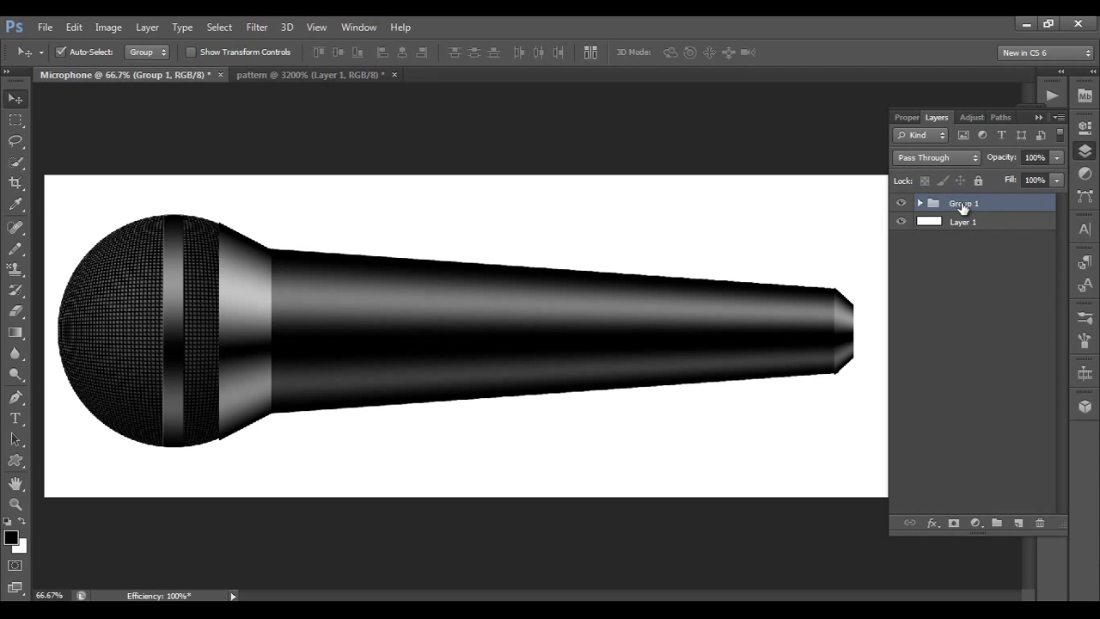
double_click(963, 205)
type("Microphone")
key("Return")
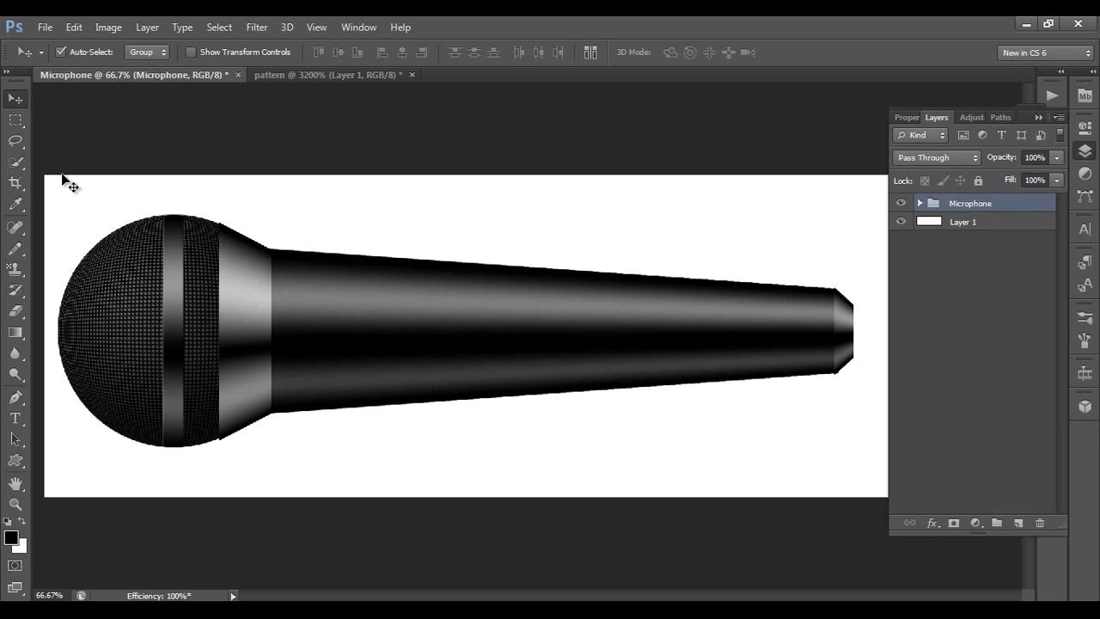
Type 'Keyframesonline' in bright green on the microphone body
left_click(16, 419)
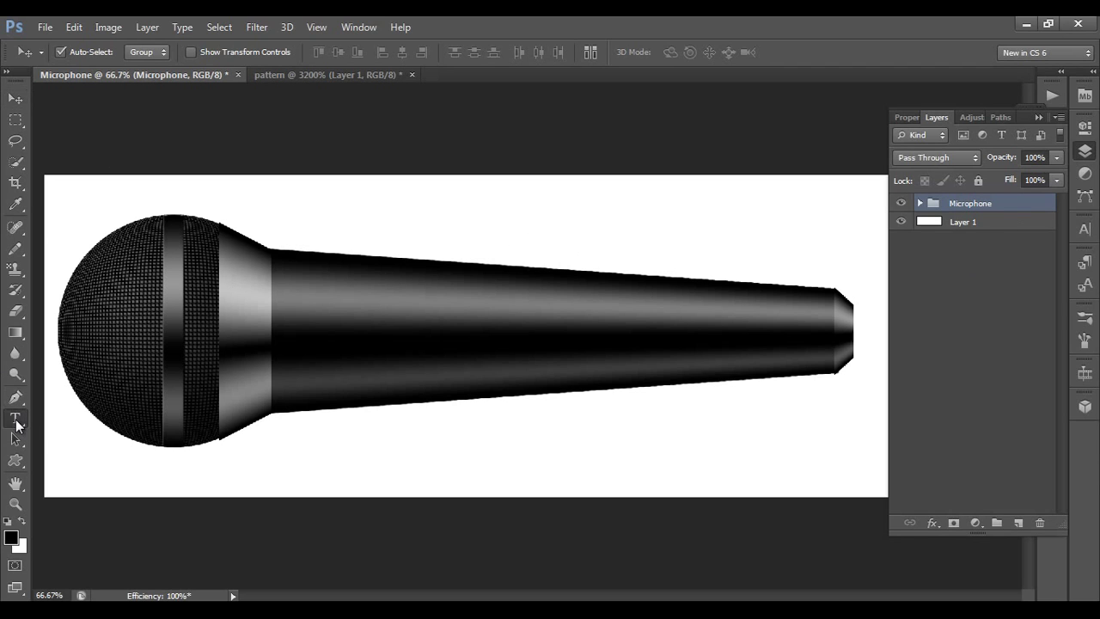
left_click(516, 52)
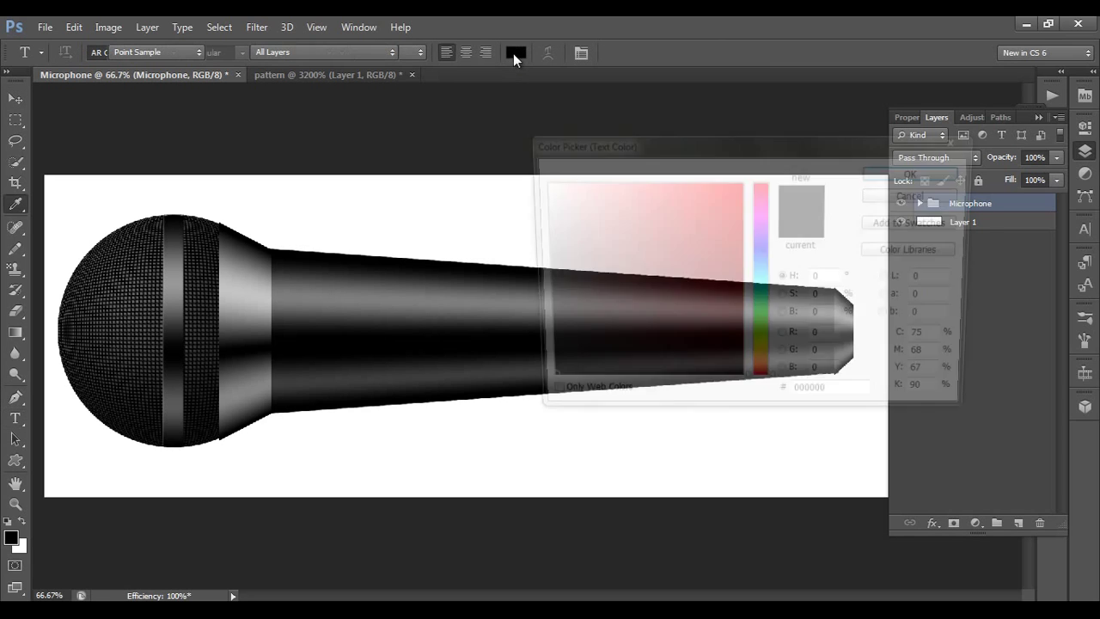
left_click_drag(763, 357, 768, 339)
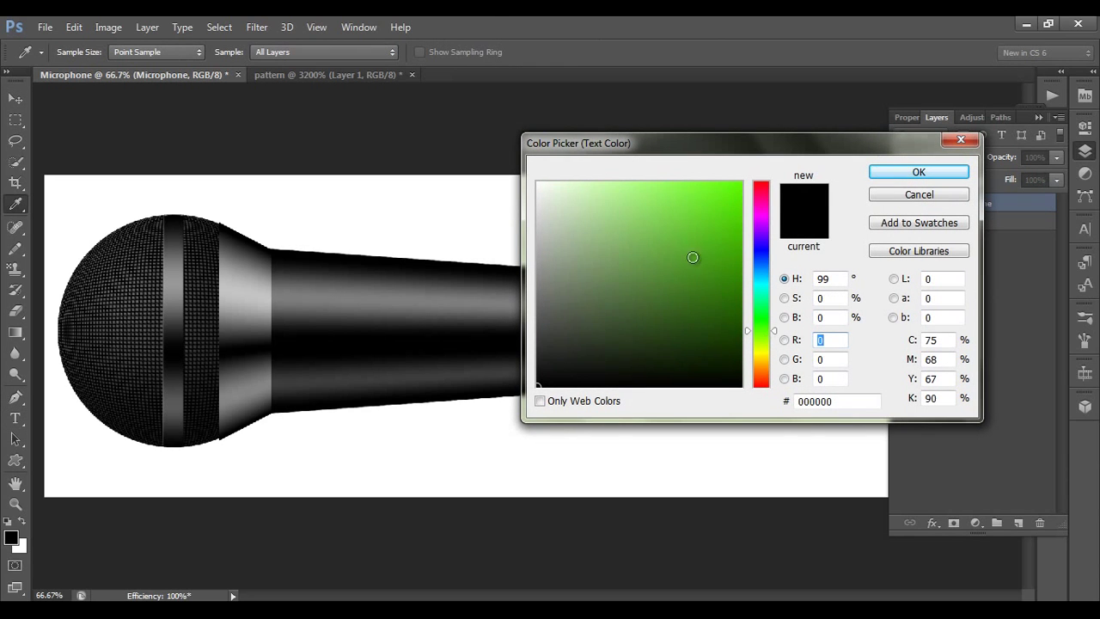
mouse_move(694, 258)
left_mouse_down()
mouse_move(765, 180)
mouse_move(771, 206)
left_mouse_up()
left_click(911, 173)
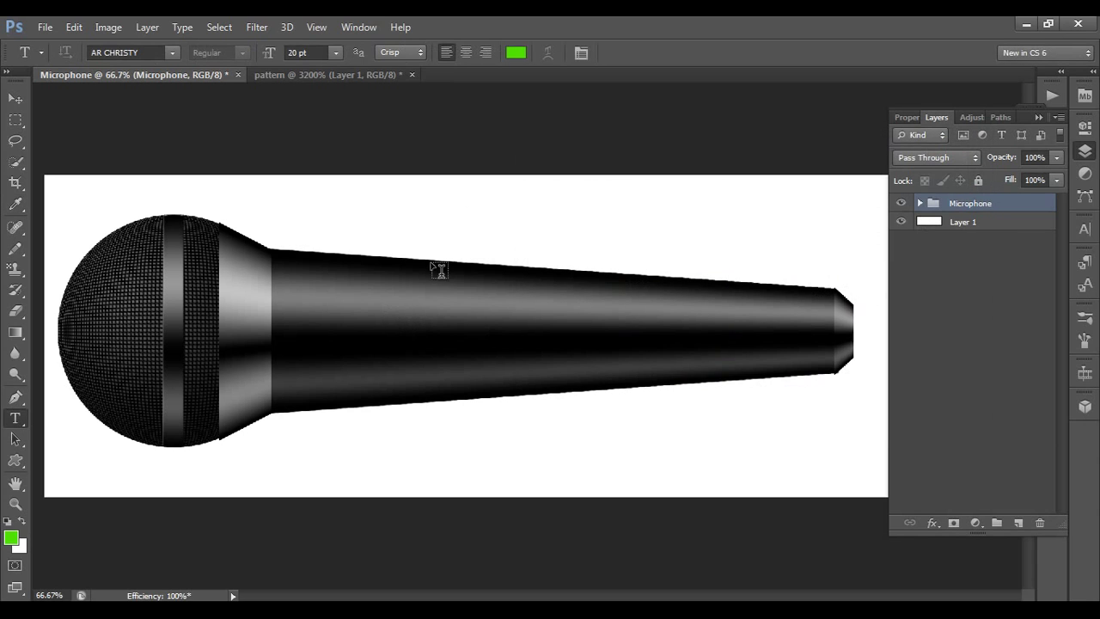
left_click(311, 365)
type("KeyFramesOnline")
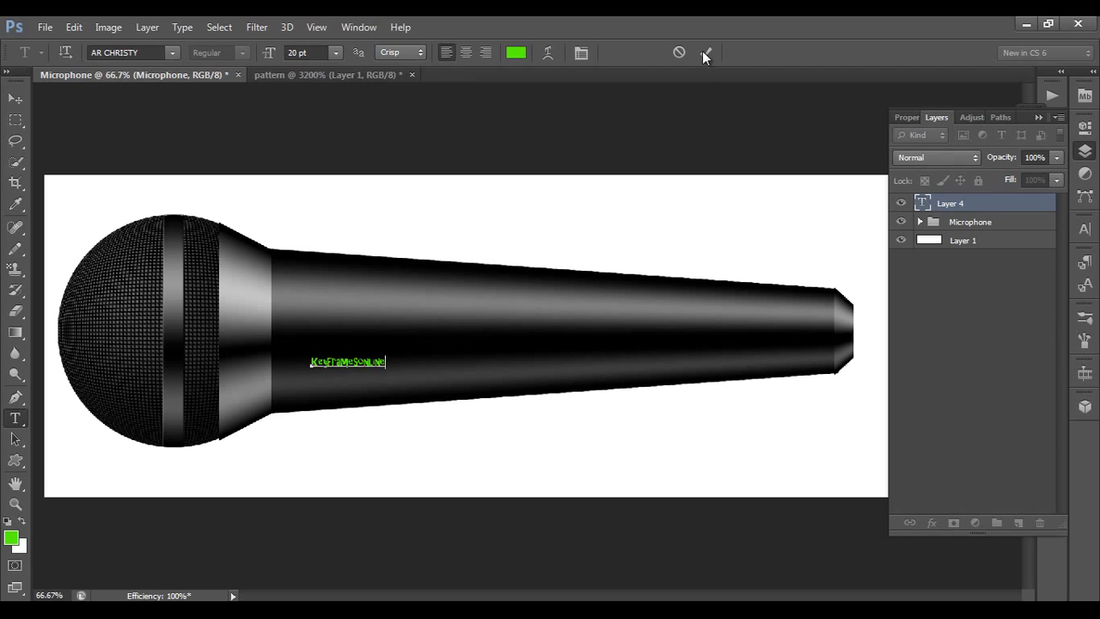
left_click(703, 52)
Change the text font to AR DESTINE and recolour it yellow-green (b3e000)
left_click(137, 57)
key("Down")
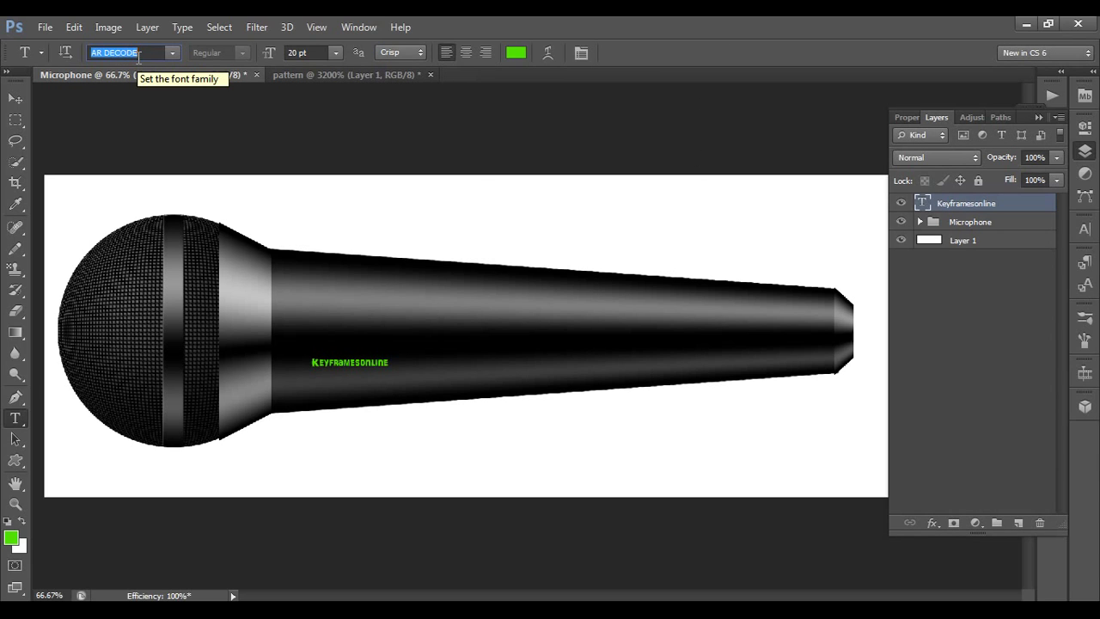
key("Down")
key("Down")
left_click(516, 53)
left_click_drag(761, 329, 776, 354)
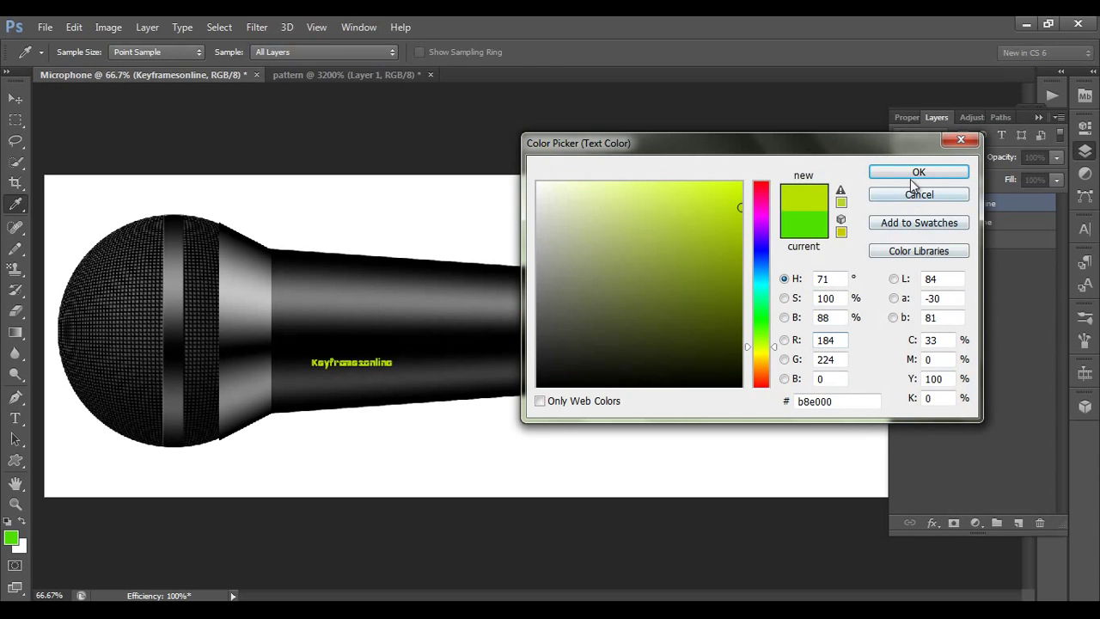
left_click(916, 175)
left_click(15, 99)
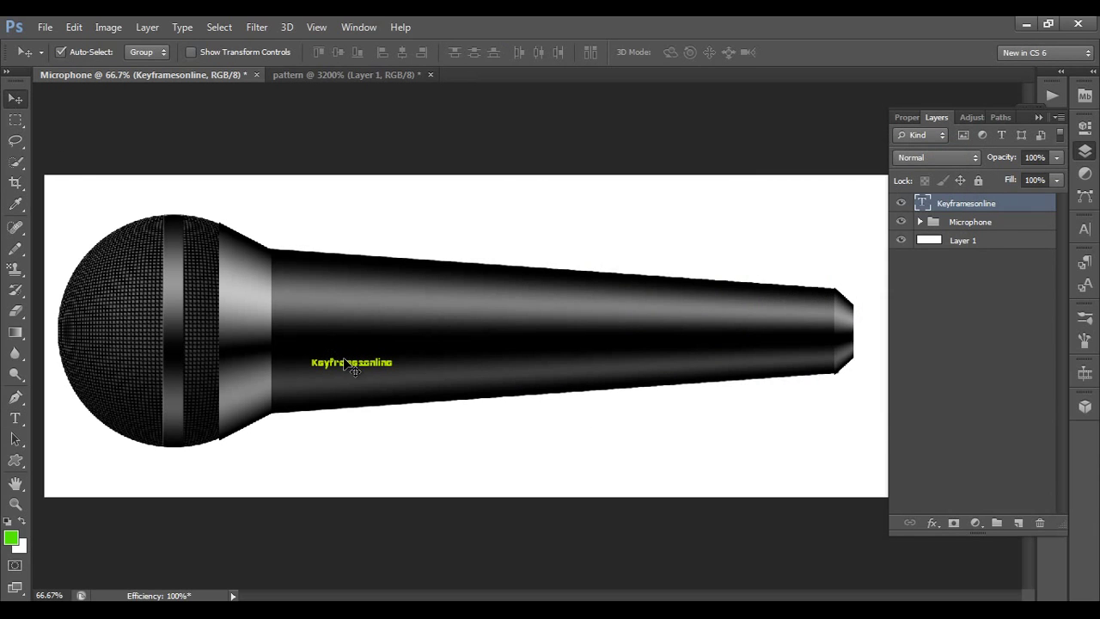
Rotate the Keyframesonline text 90° so it runs vertically
key("ctrl+t")
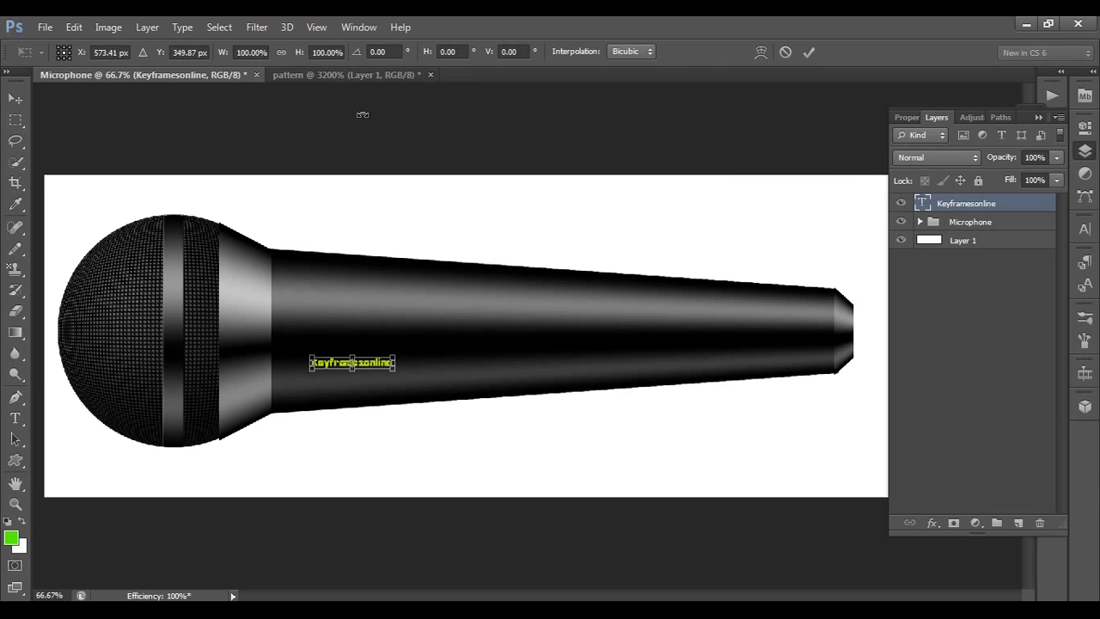
left_click(371, 52)
type("90")
key("Return")
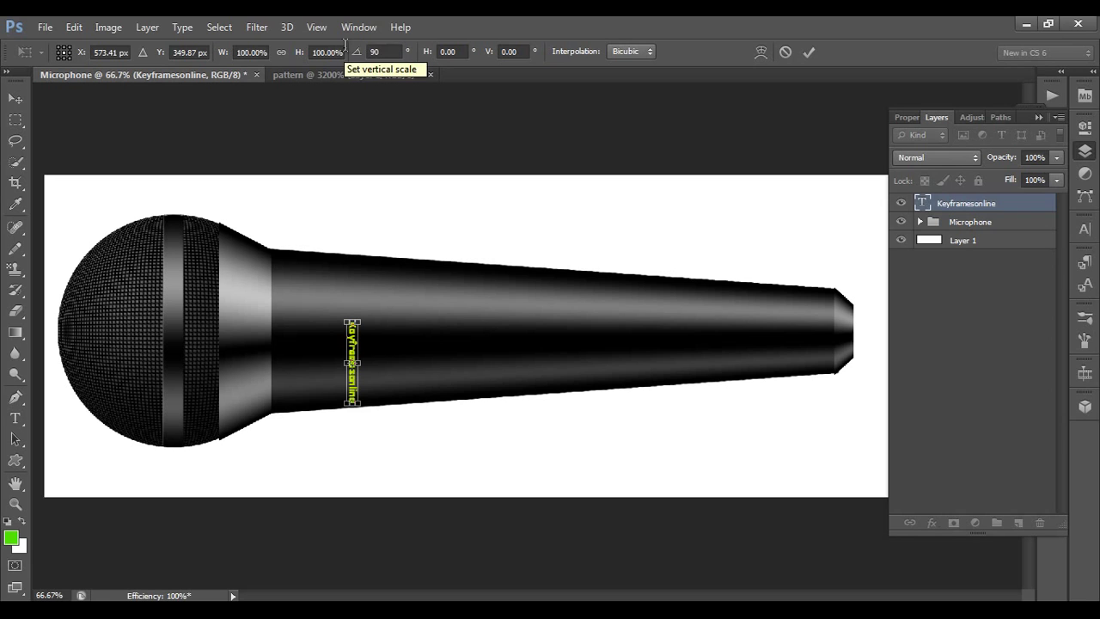
left_click(807, 52)
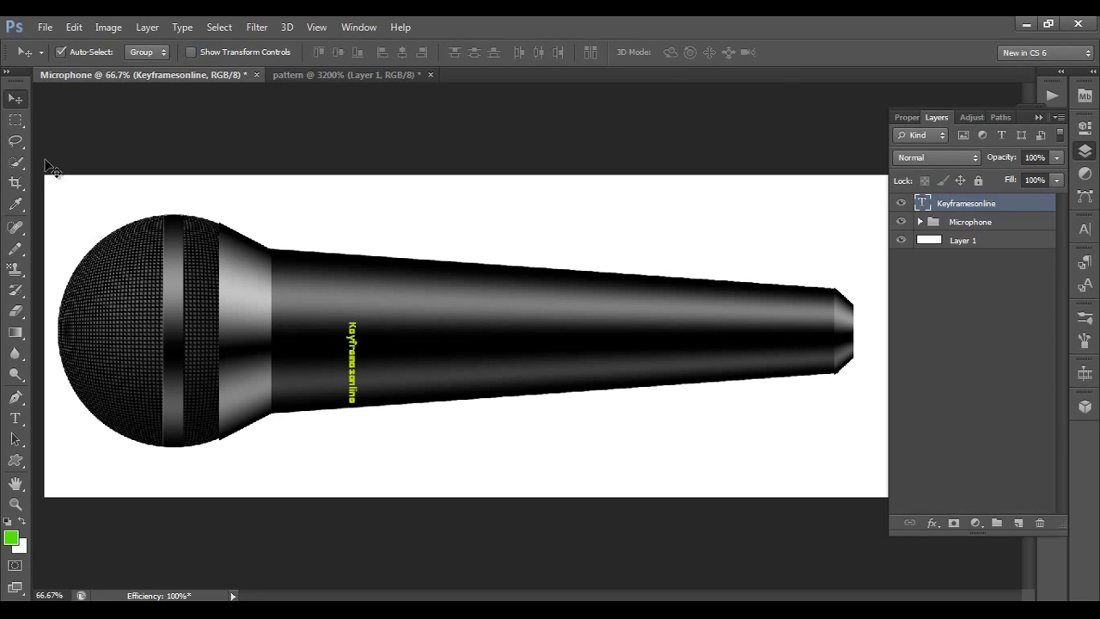
Move the vertical text onto the handle neck and enlarge it to about 192%
left_click_drag(361, 358, 276, 281)
key("ctrl+t")
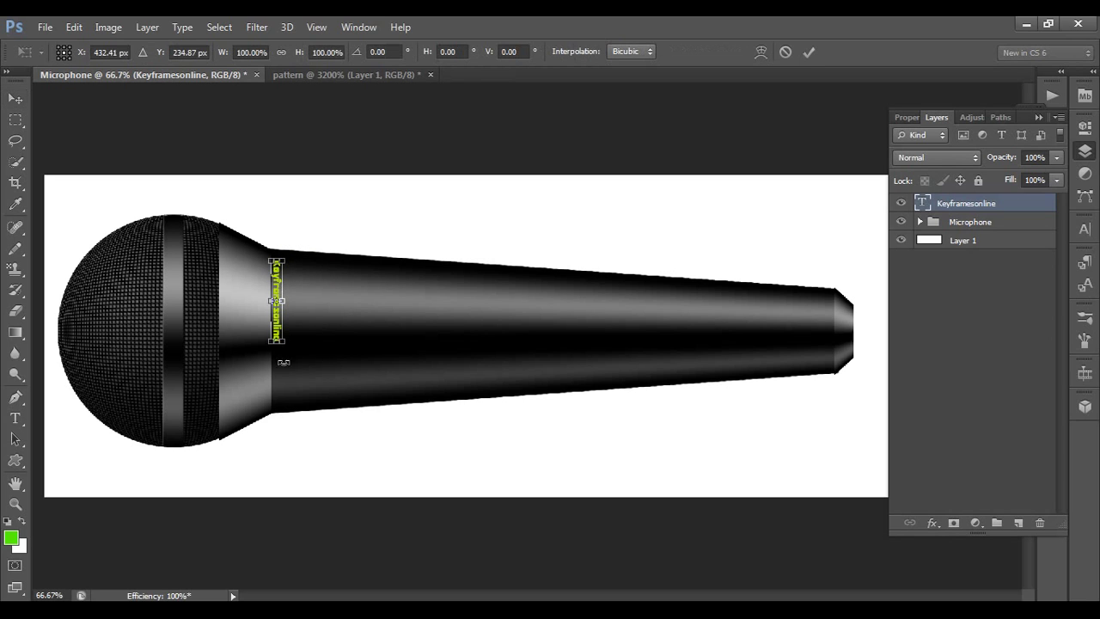
left_click_drag(286, 339, 291, 368)
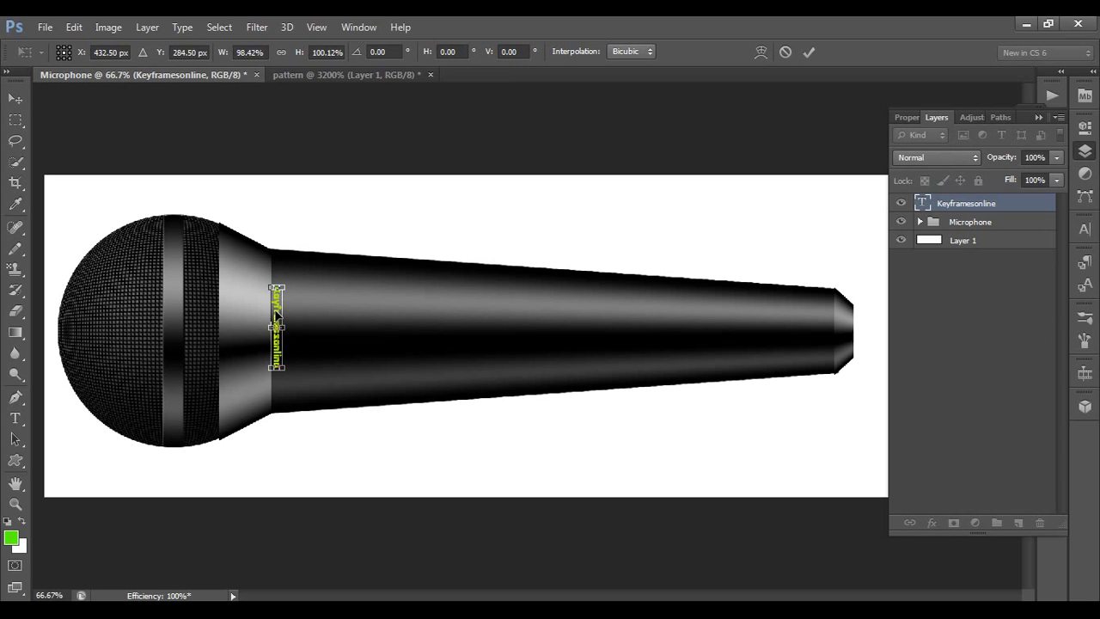
left_click_drag(277, 316, 280, 280)
left_click_drag(283, 333, 295, 408)
key("ctrl+z")
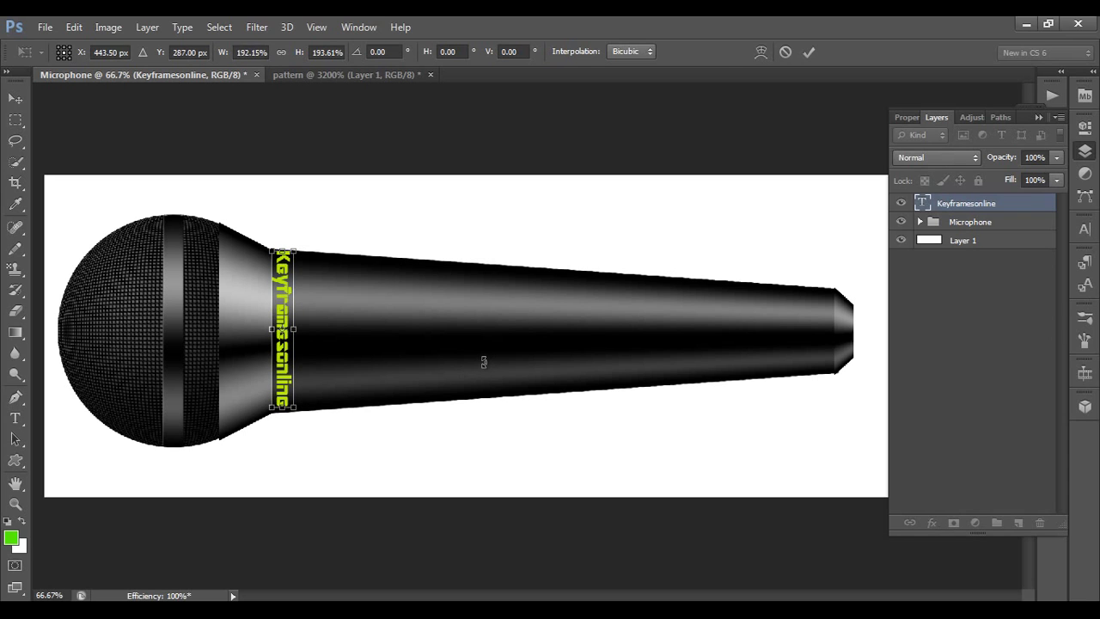
key("Return")
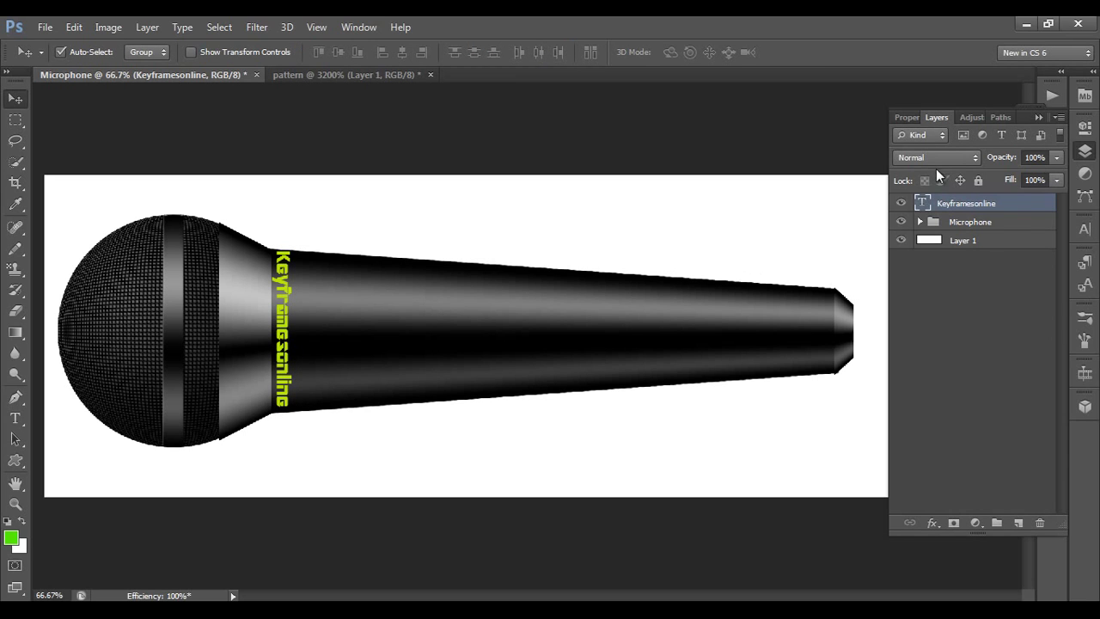
Step through blend modes on the Keyframesonline layer and settle on Overlay
left_click(923, 158)
key("Down")
key("Return")
key("Down")
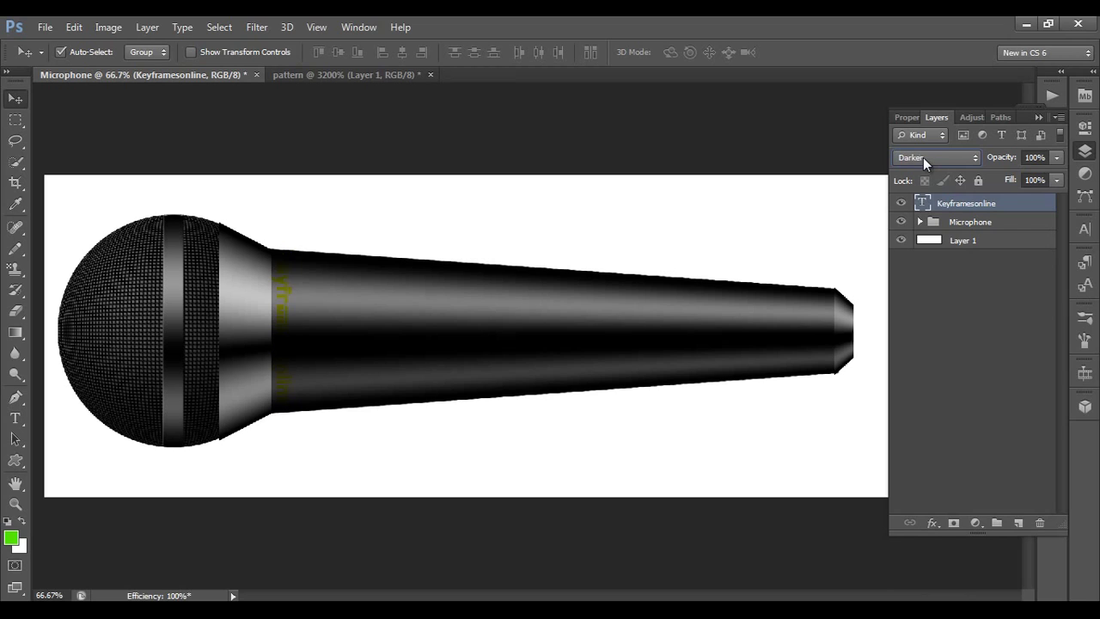
key("Down")
key("Down")
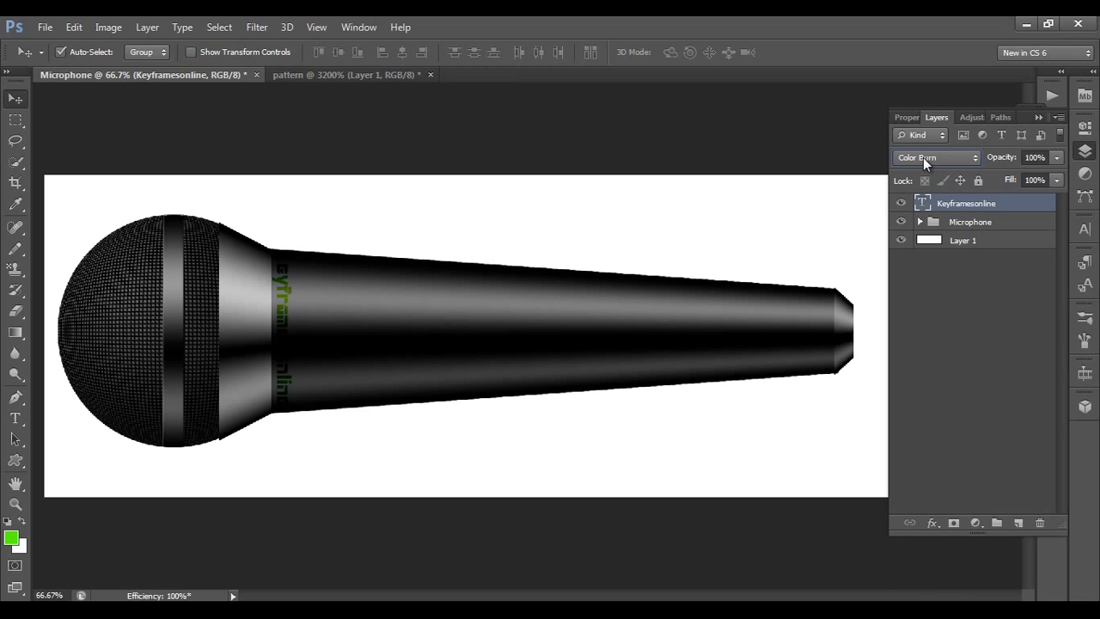
key("Down")
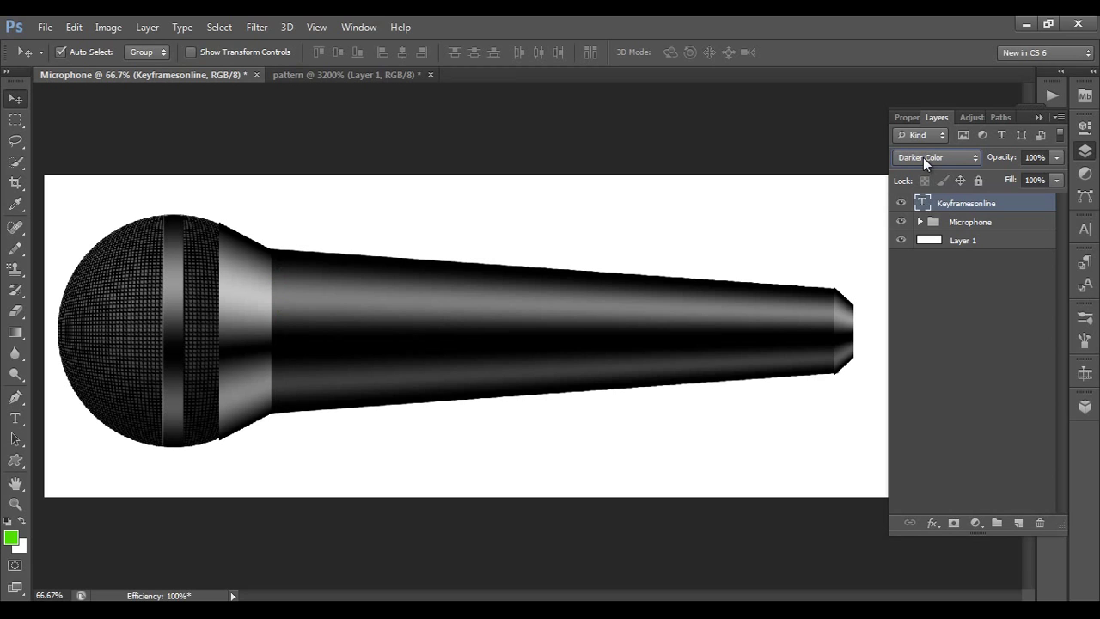
key("Down")
key("Down")
key("Down")
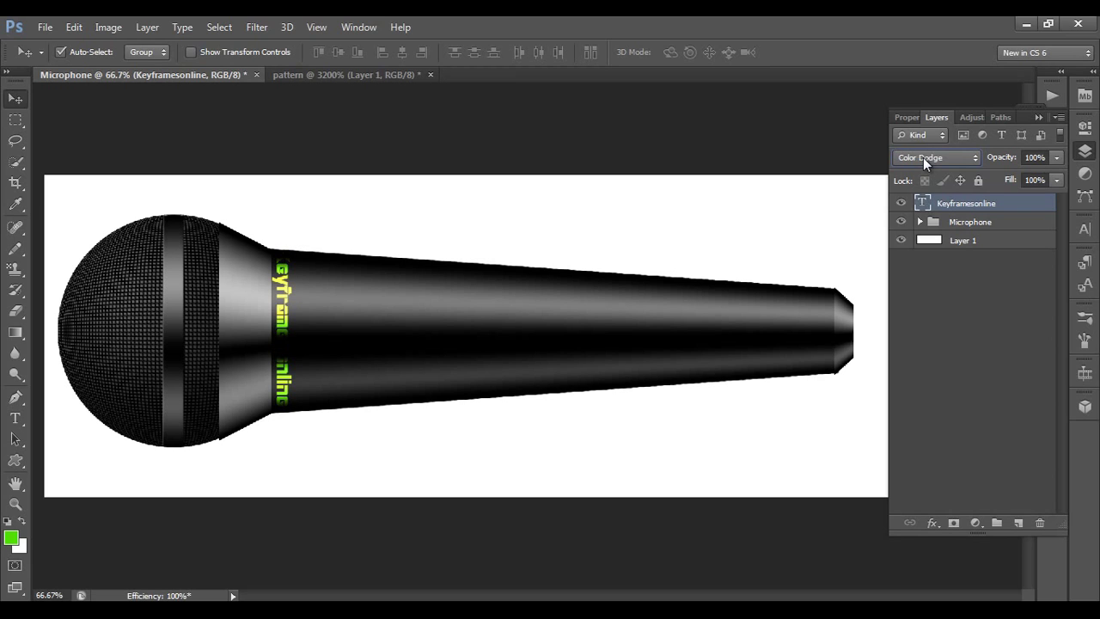
key("Down")
key("Down")
key("Down")
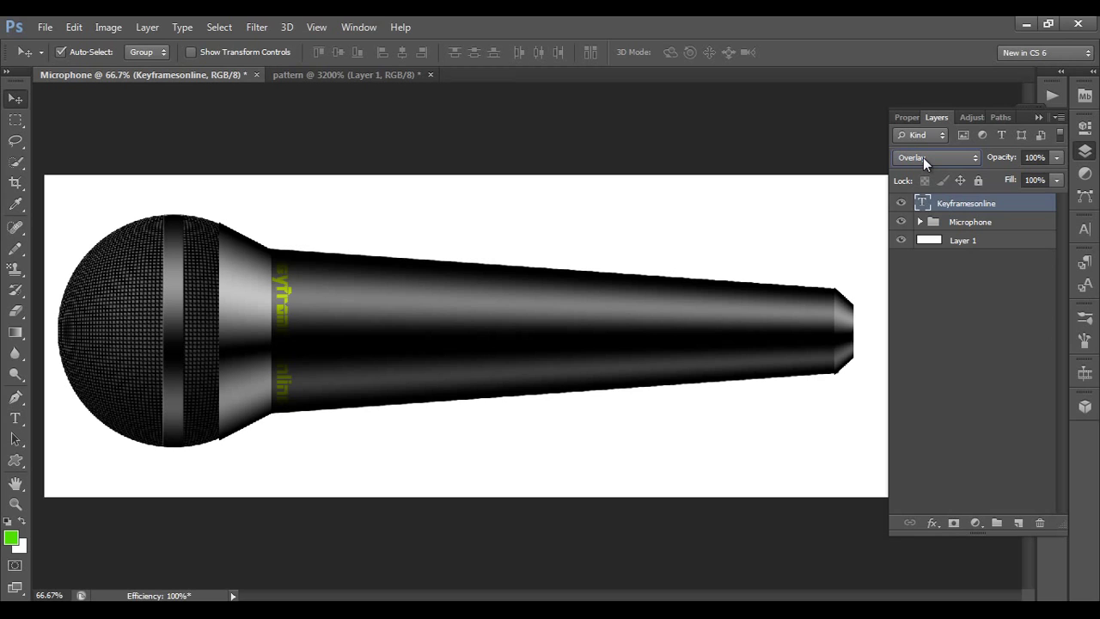
left_click(948, 317)
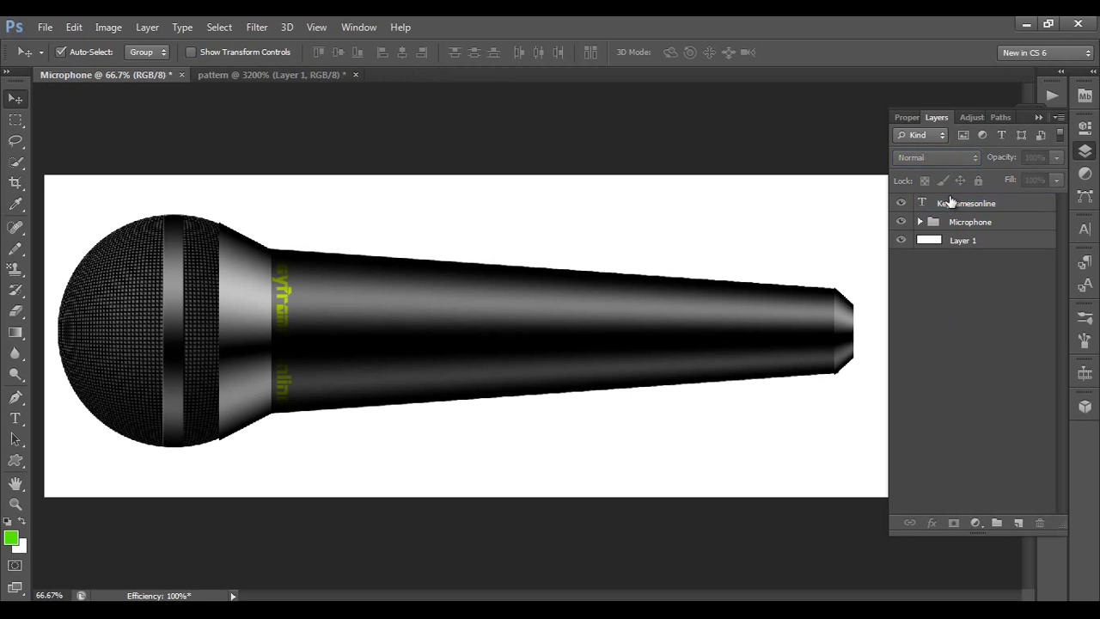
left_click(950, 201)
Add a 3 px outside pale-pink Stroke at roughly 30% opacity to the Keyframesonline text
left_click(934, 525)
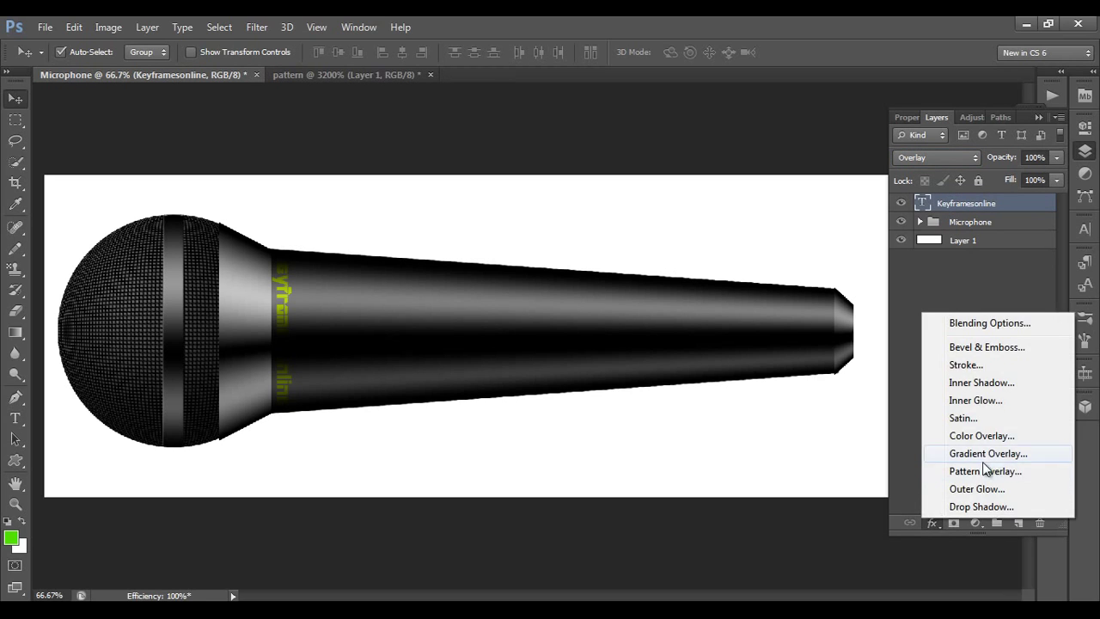
left_click(977, 368)
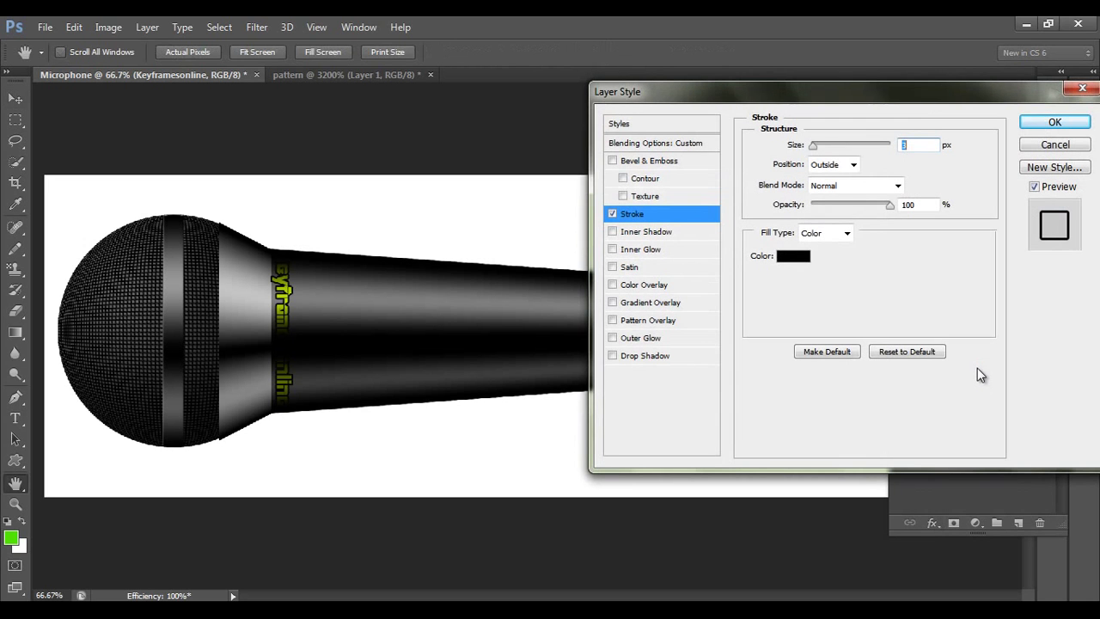
left_click(793, 255)
left_click(741, 186)
mouse_move(740, 186)
left_mouse_down()
mouse_move(720, 221)
mouse_move(629, 181)
mouse_move(548, 183)
left_mouse_up()
left_click(913, 172)
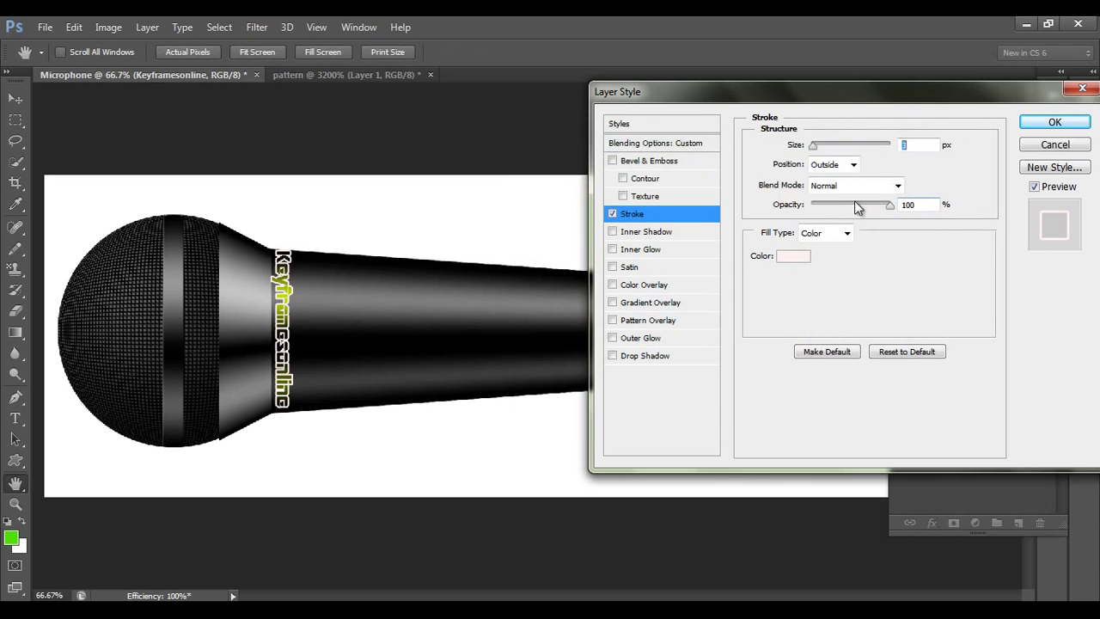
left_click_drag(889, 205, 834, 203)
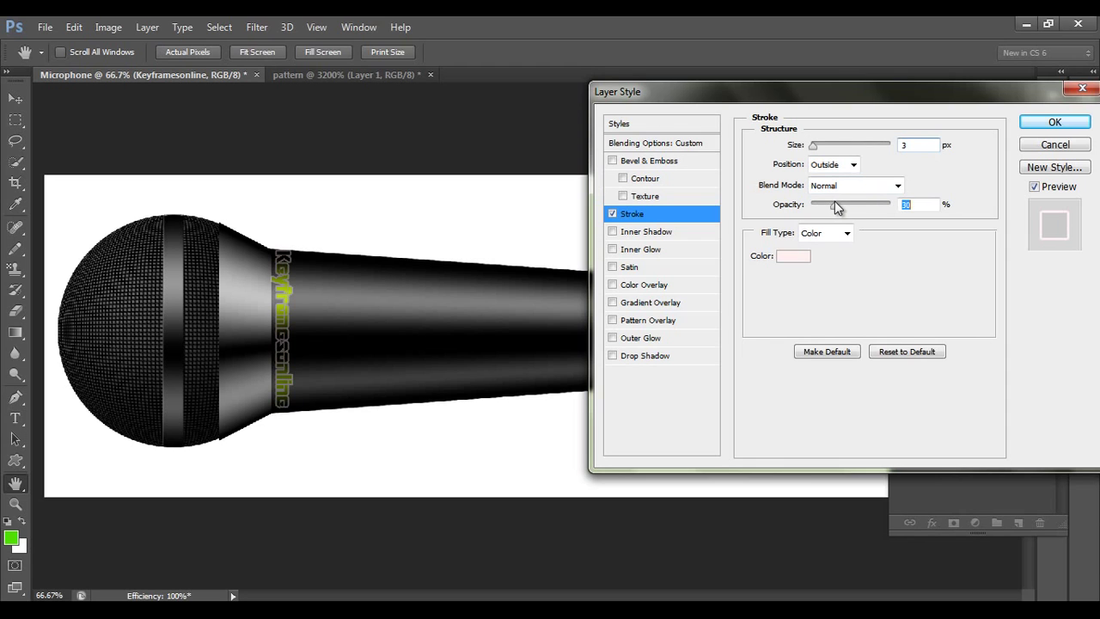
left_click(1052, 125)
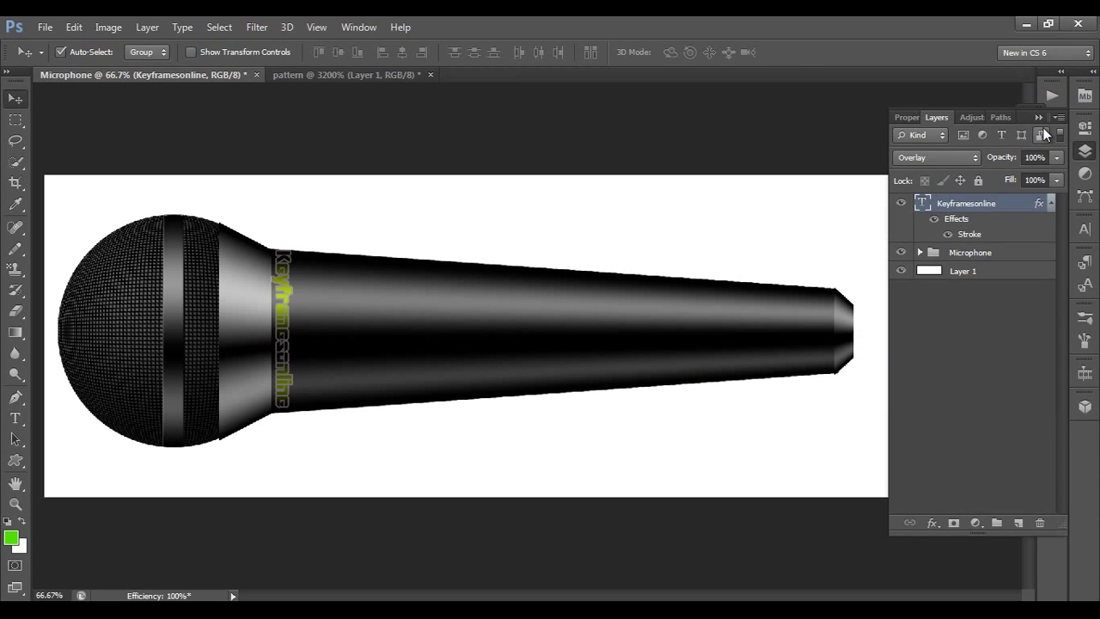
Undo the stray layer move and group Keyframesonline with the Microphone group into Group 1
left_click_drag(964, 213, 958, 251)
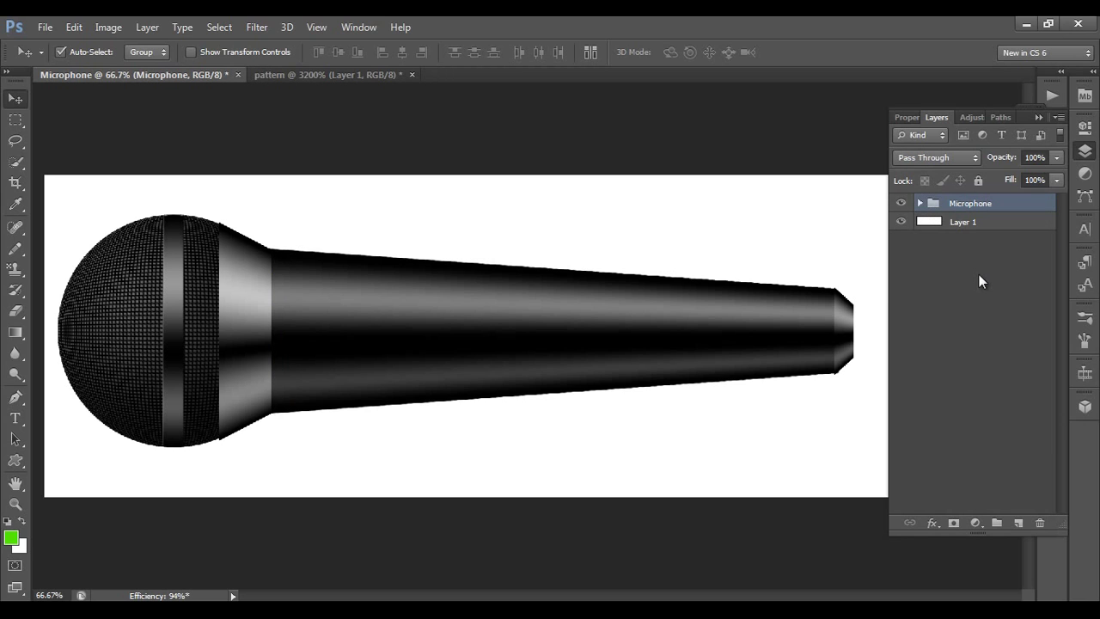
key("ctrl+z")
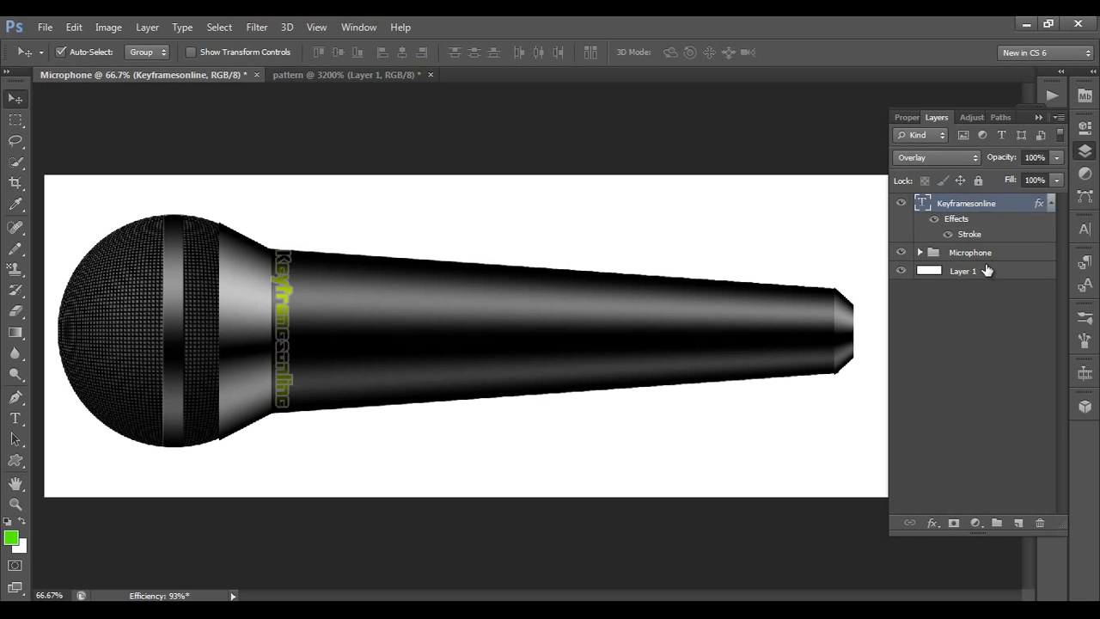
left_click(978, 253)
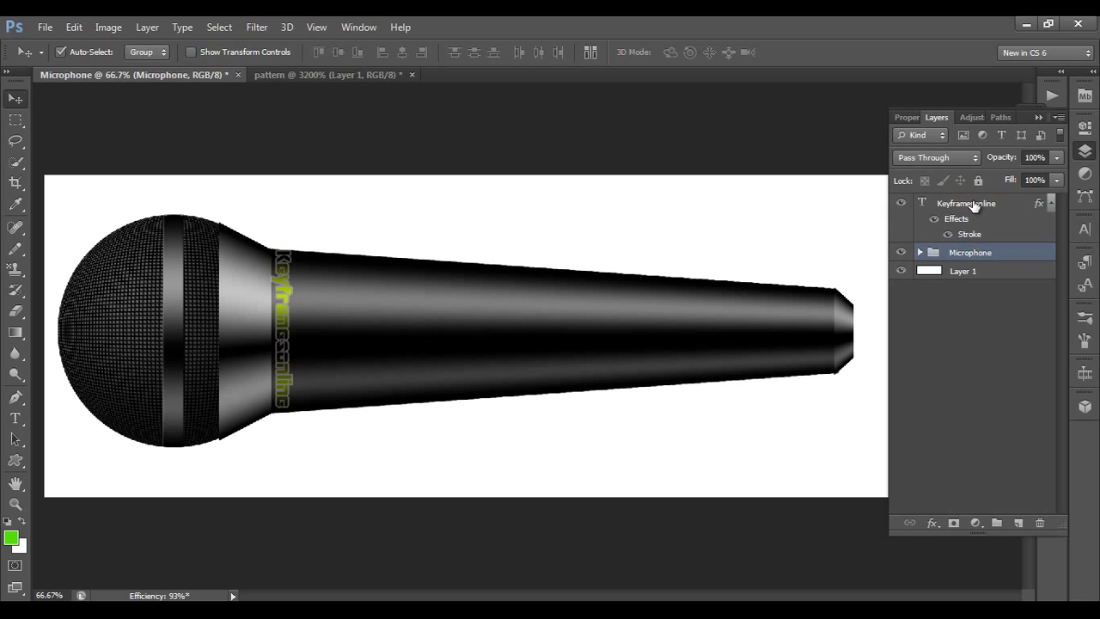
left_click(974, 205, "ctrl")
key("ctrl+g")
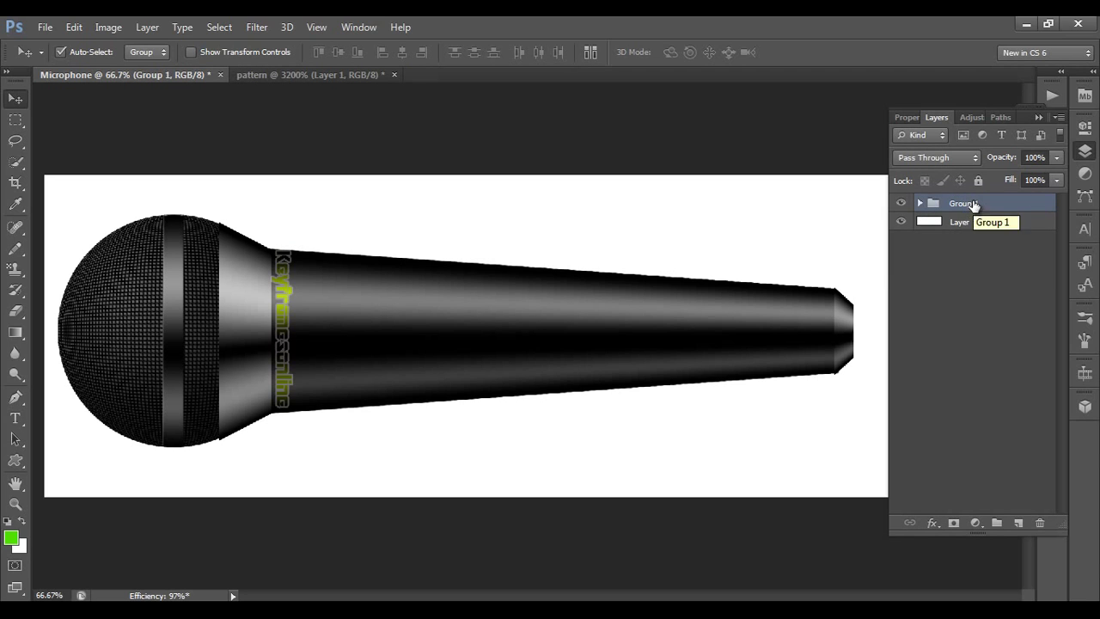
Move Group 1 up about 48 px on the canvas
left_click(970, 282)
left_click(972, 205)
left_click_drag(379, 339, 383, 317)
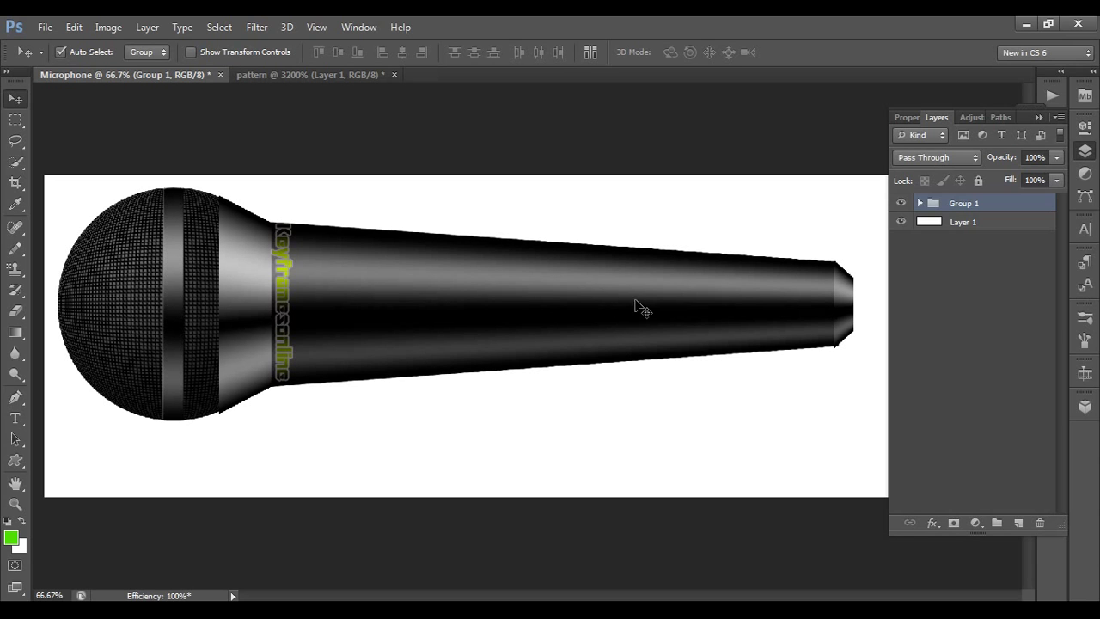
Duplicate Group 1 below, rotate the copy about -12.6° so the heads meet, and fade it to about half opacity
left_click_drag(613, 295, 605, 481)
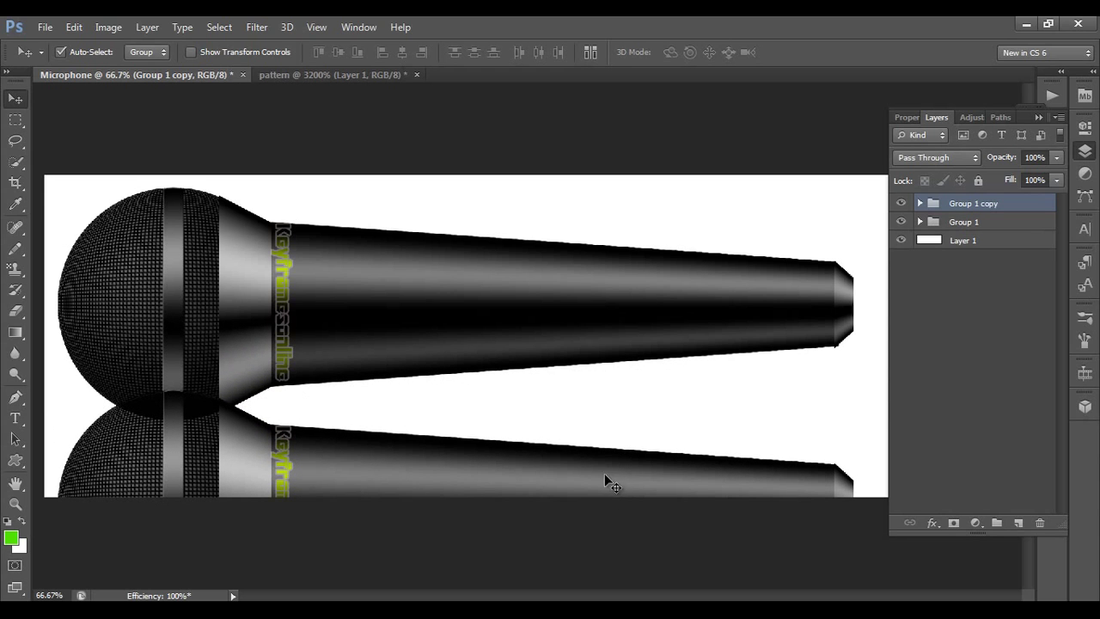
left_click_drag(390, 464, 387, 500)
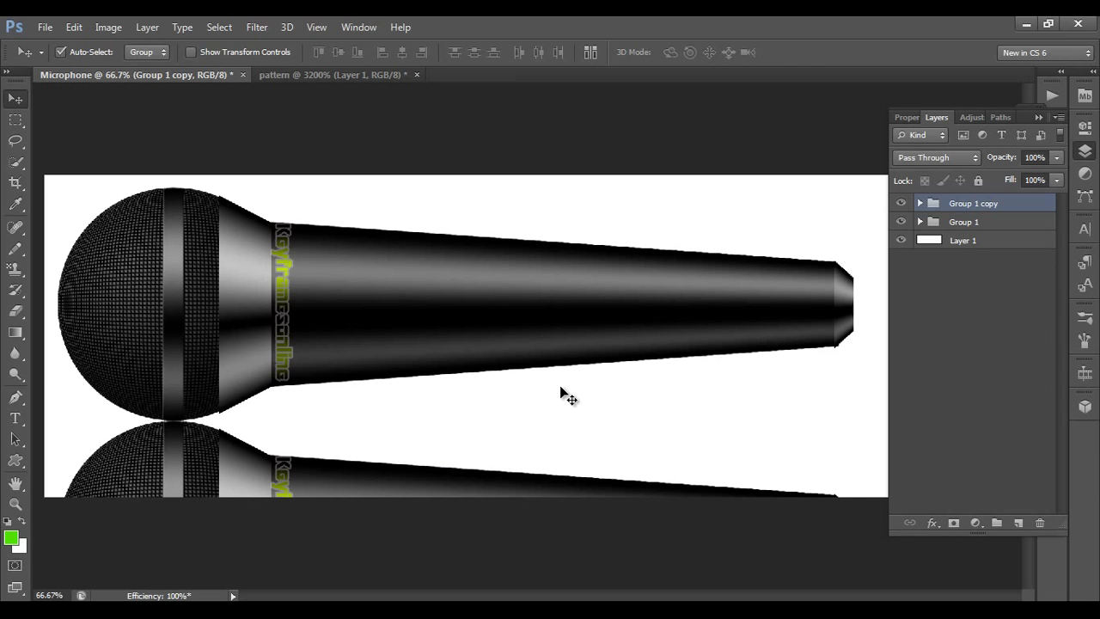
key("ctrl+t")
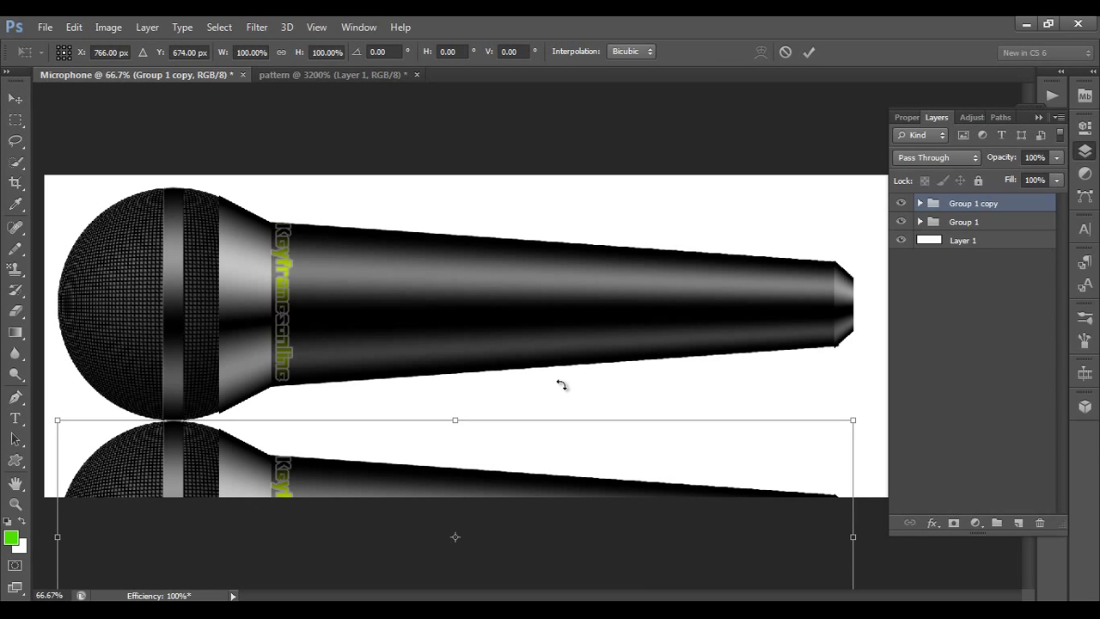
left_click_drag(455, 540, 172, 423)
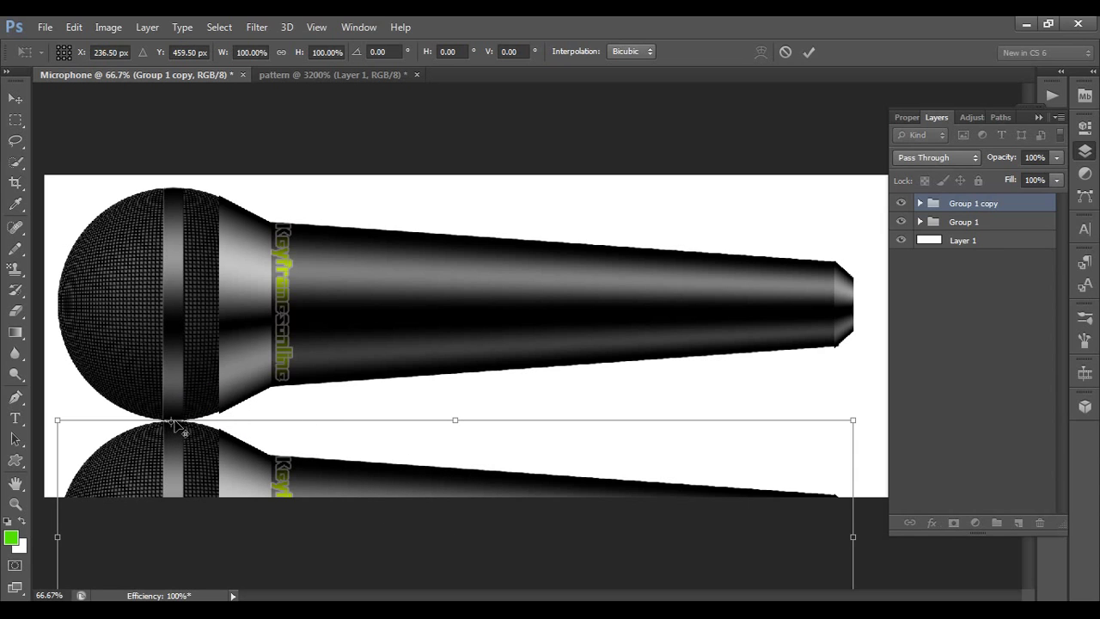
left_click_drag(867, 438, 845, 287)
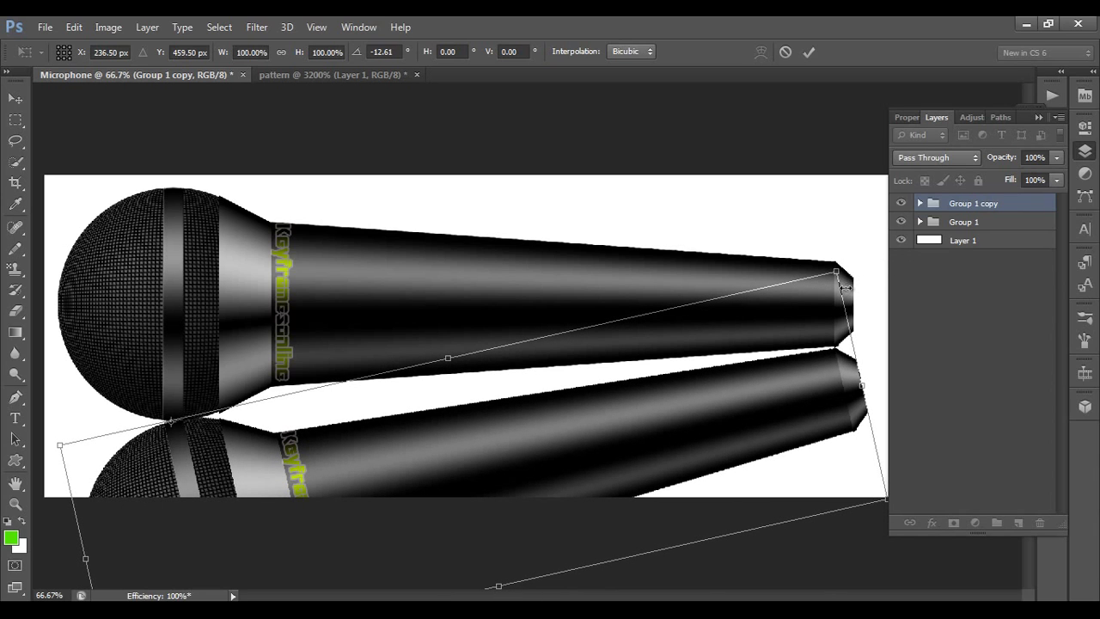
left_click(807, 53)
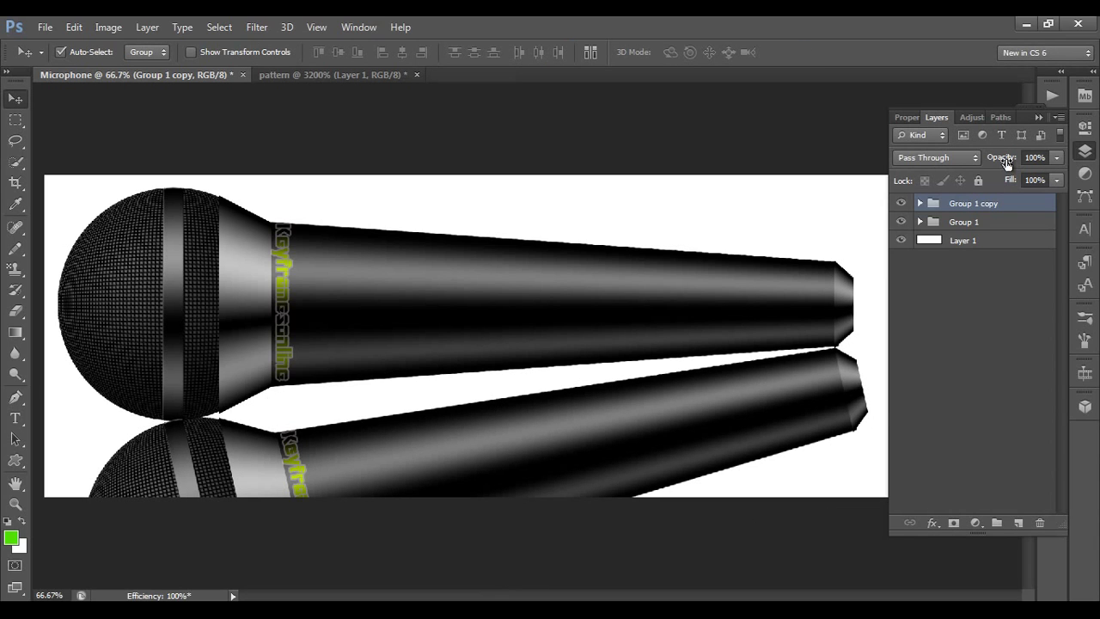
left_click_drag(1005, 164, 954, 165)
Add a new empty layer above Layer 1 and start from the Foreground to Background gradient preset
left_click(958, 242)
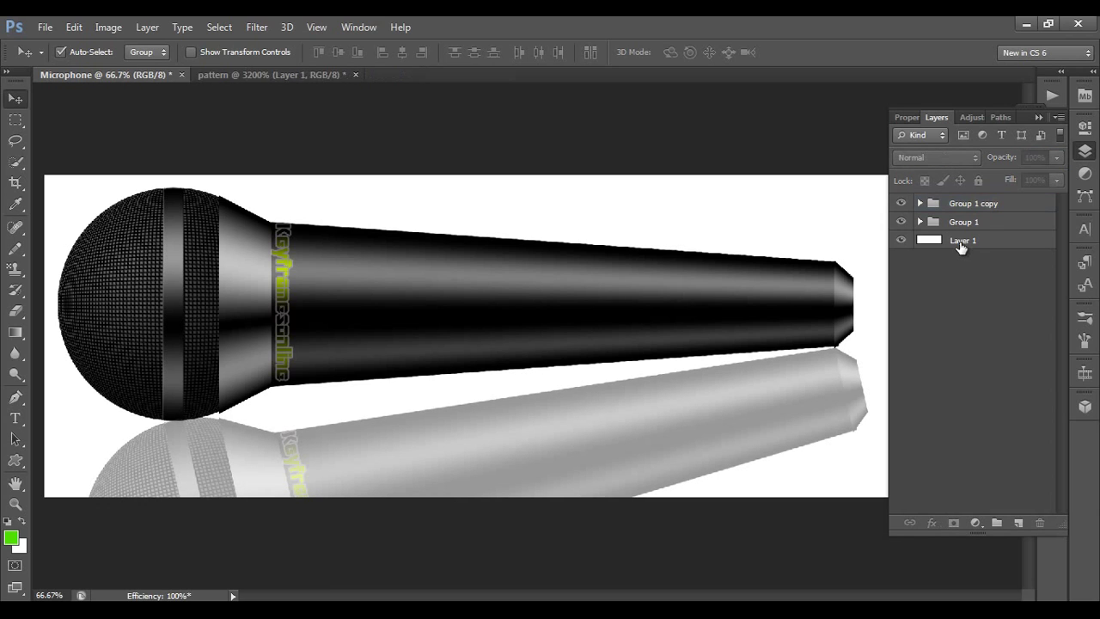
left_click(1018, 520)
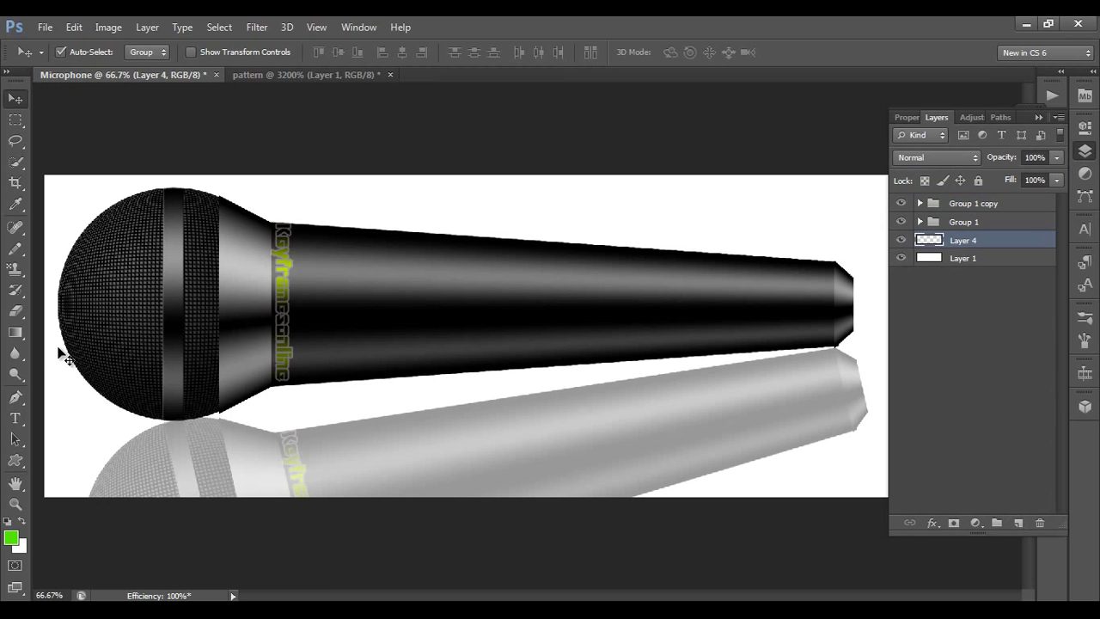
key("g")
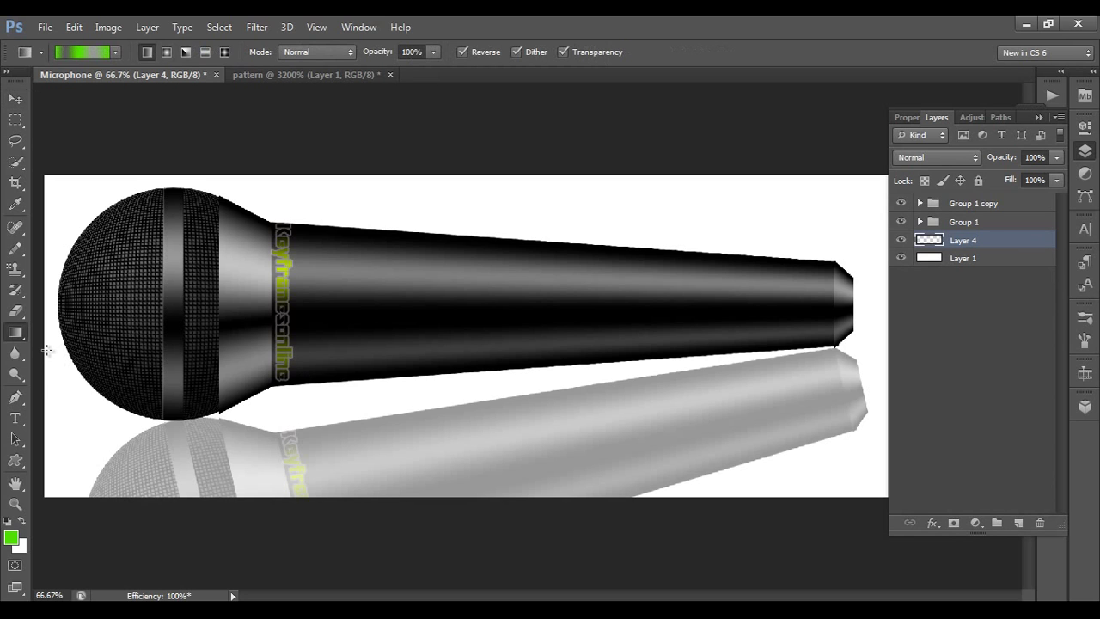
left_click(81, 53)
left_click(574, 218)
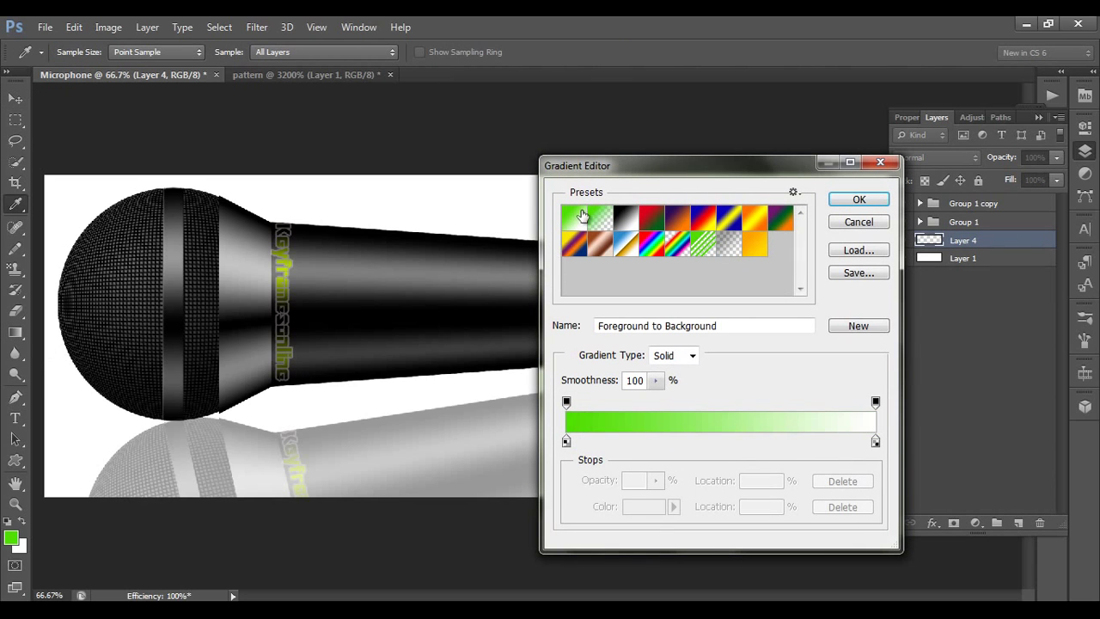
Set the gradient stops to dark navy #002451 and black, then fill the layer vertically
left_click(566, 441)
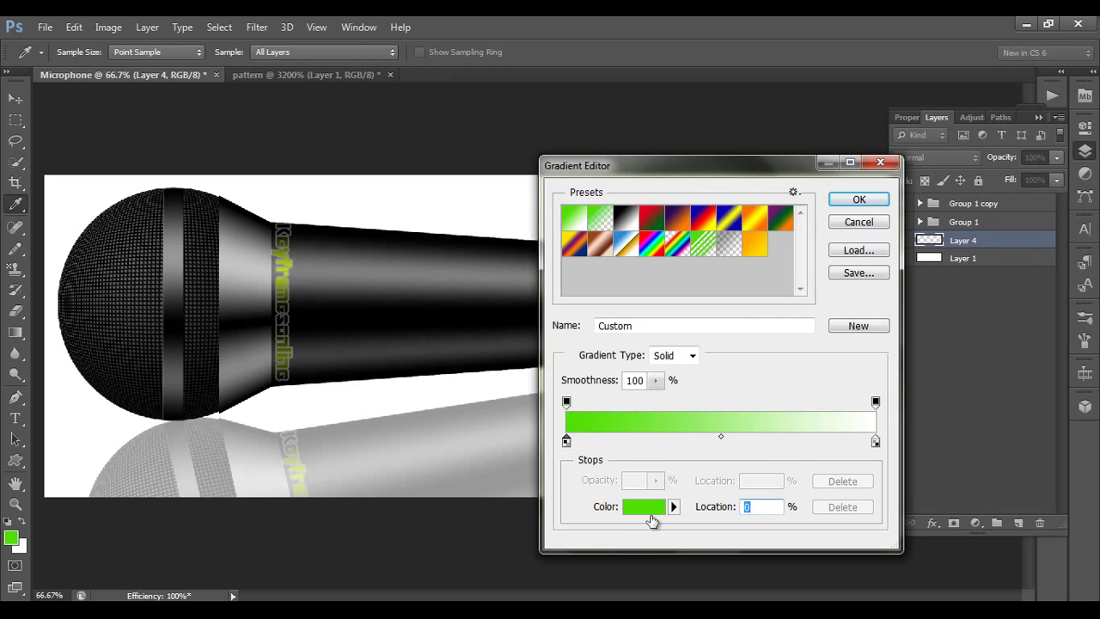
left_click(650, 511)
left_click(762, 266)
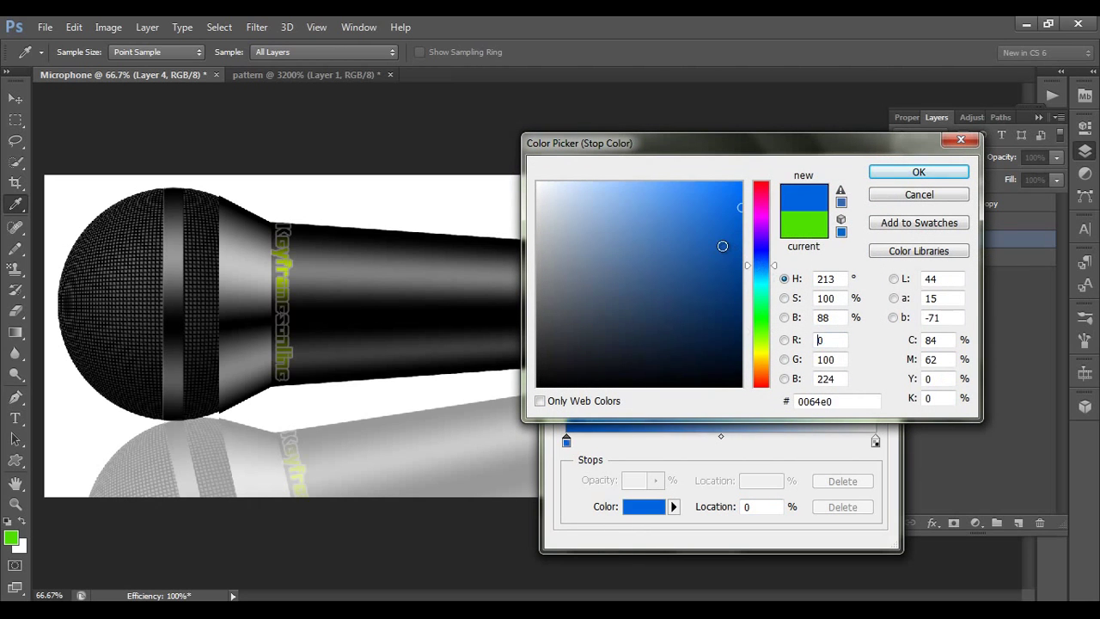
mouse_move(722, 245)
left_mouse_down()
mouse_move(744, 335)
mouse_move(748, 321)
left_mouse_up()
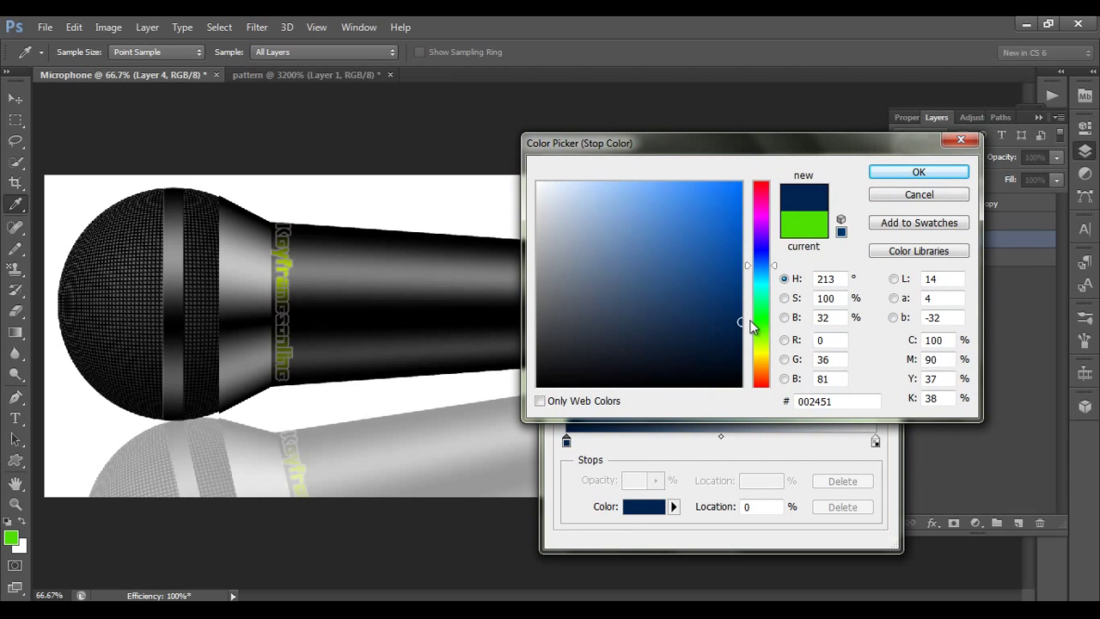
left_click(889, 174)
left_click(875, 440)
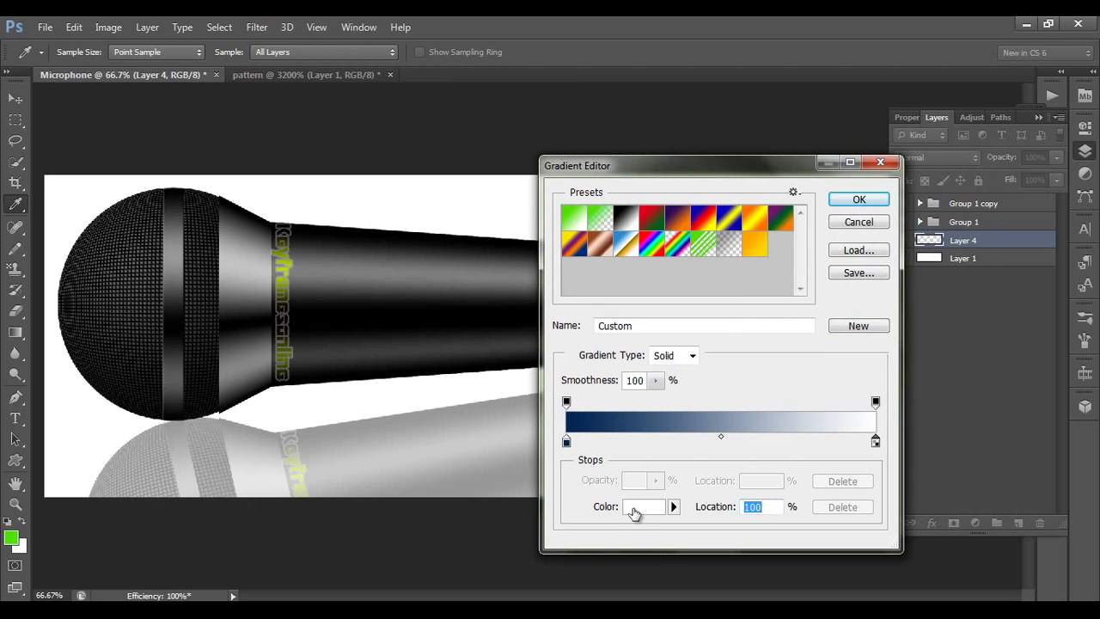
left_click(633, 511)
left_click_drag(602, 383, 479, 506)
left_click(910, 176)
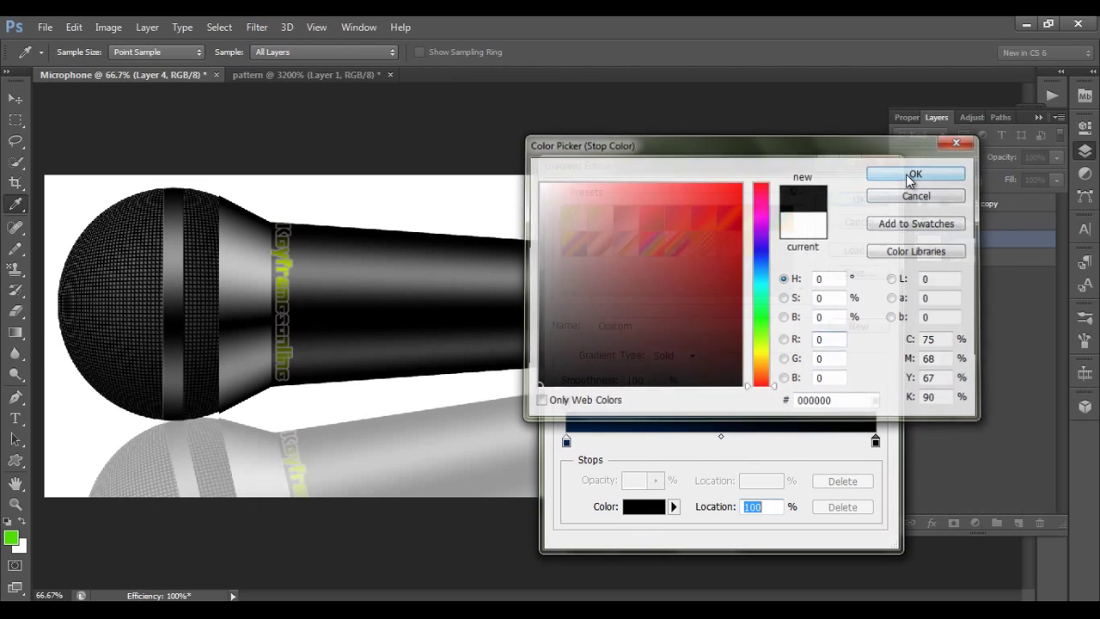
left_click(860, 200)
left_click_drag(437, 183, 443, 500)
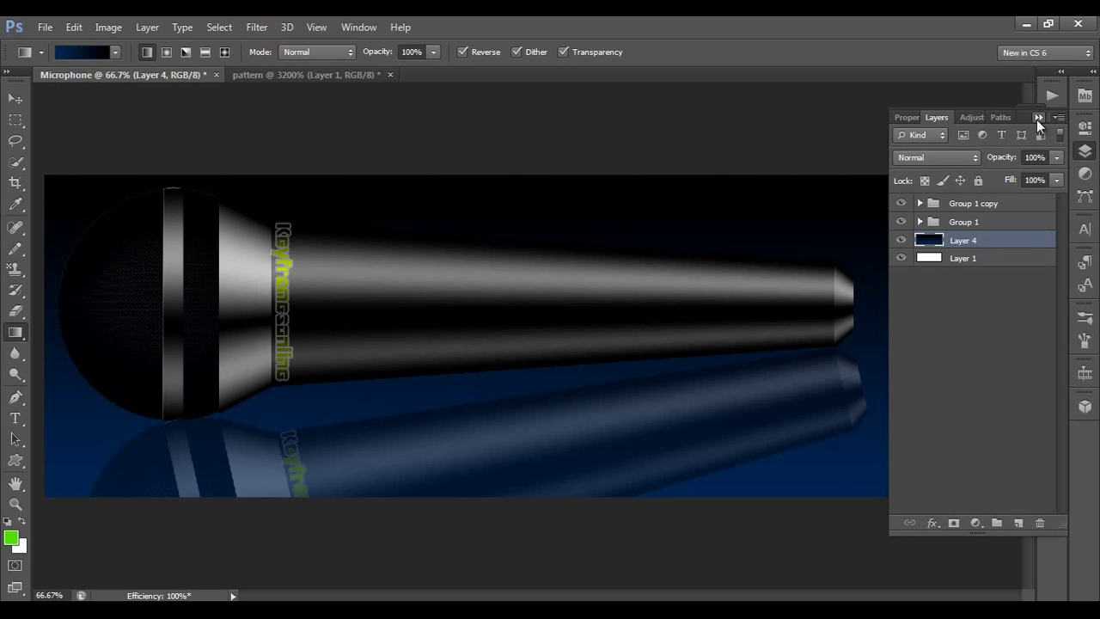
Rename the 'Group 1 copy' layer group to 'Reflection'
left_click(15, 98)
left_click(954, 222)
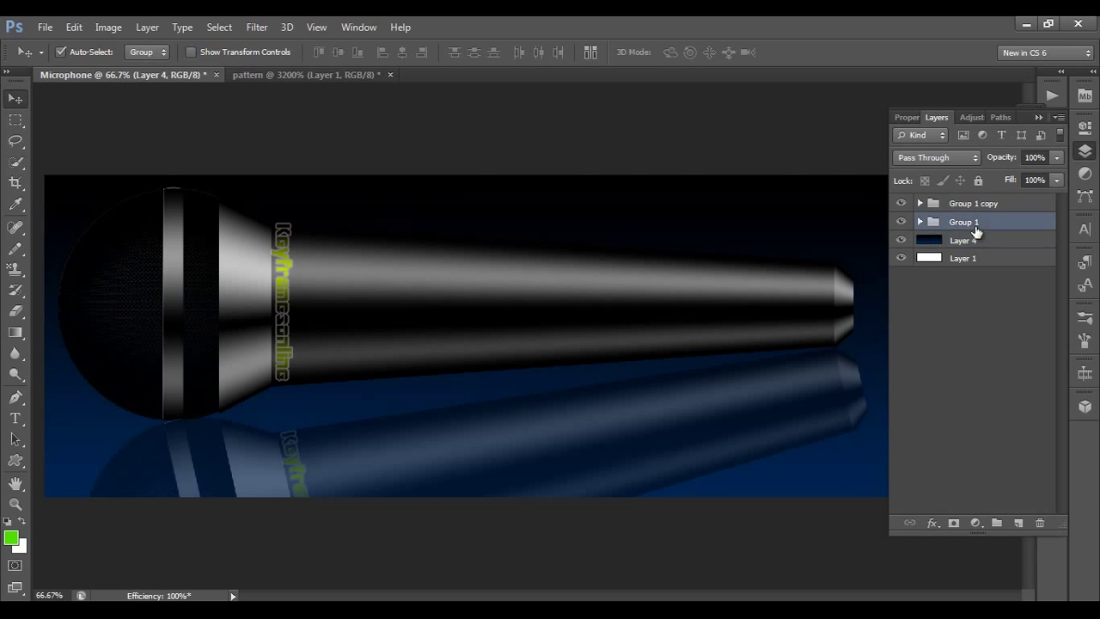
left_click(945, 203)
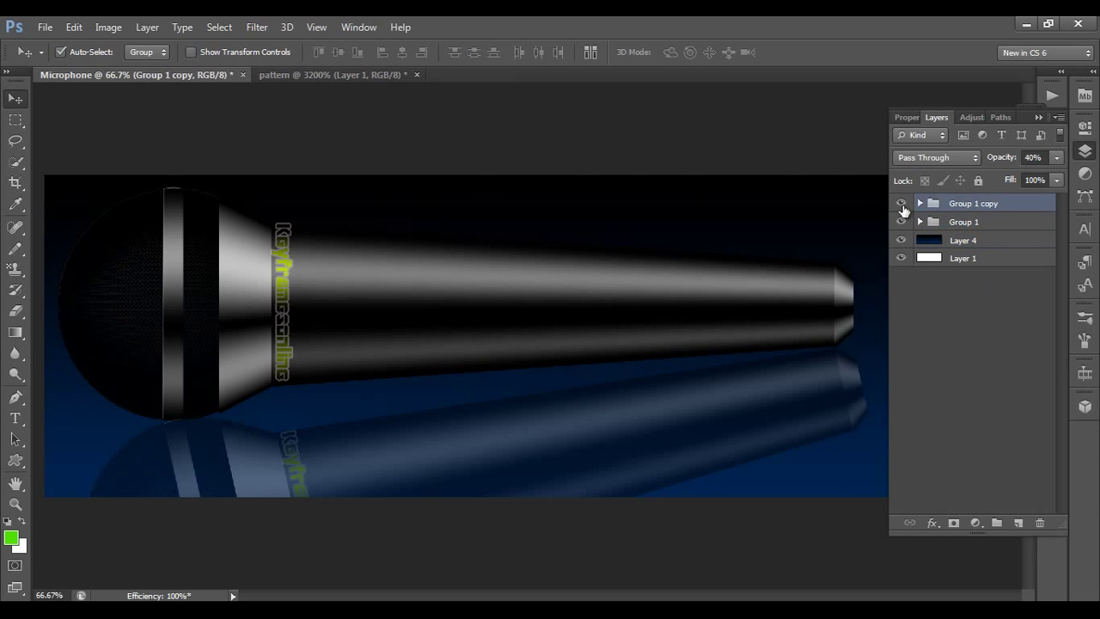
double_click(962, 203)
type("Refle")
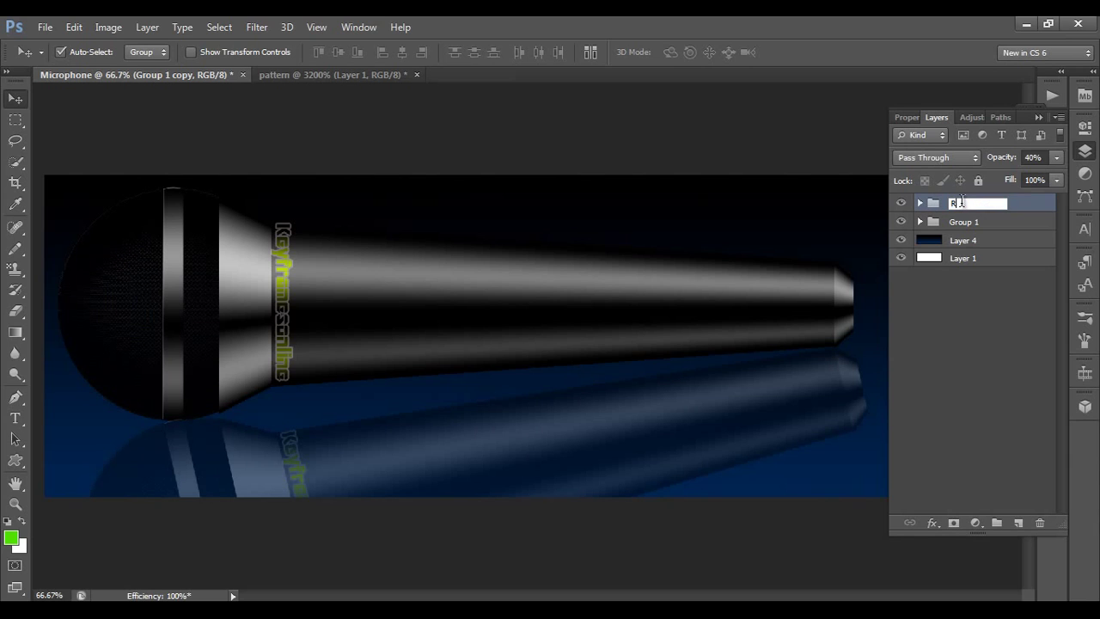
type("ction")
key("Return")
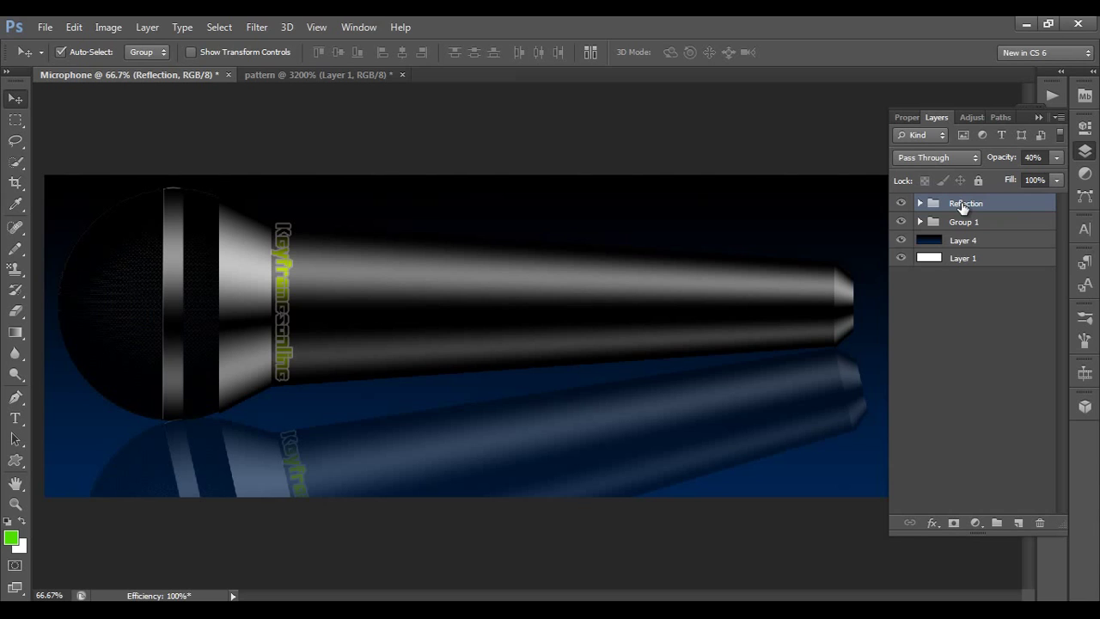